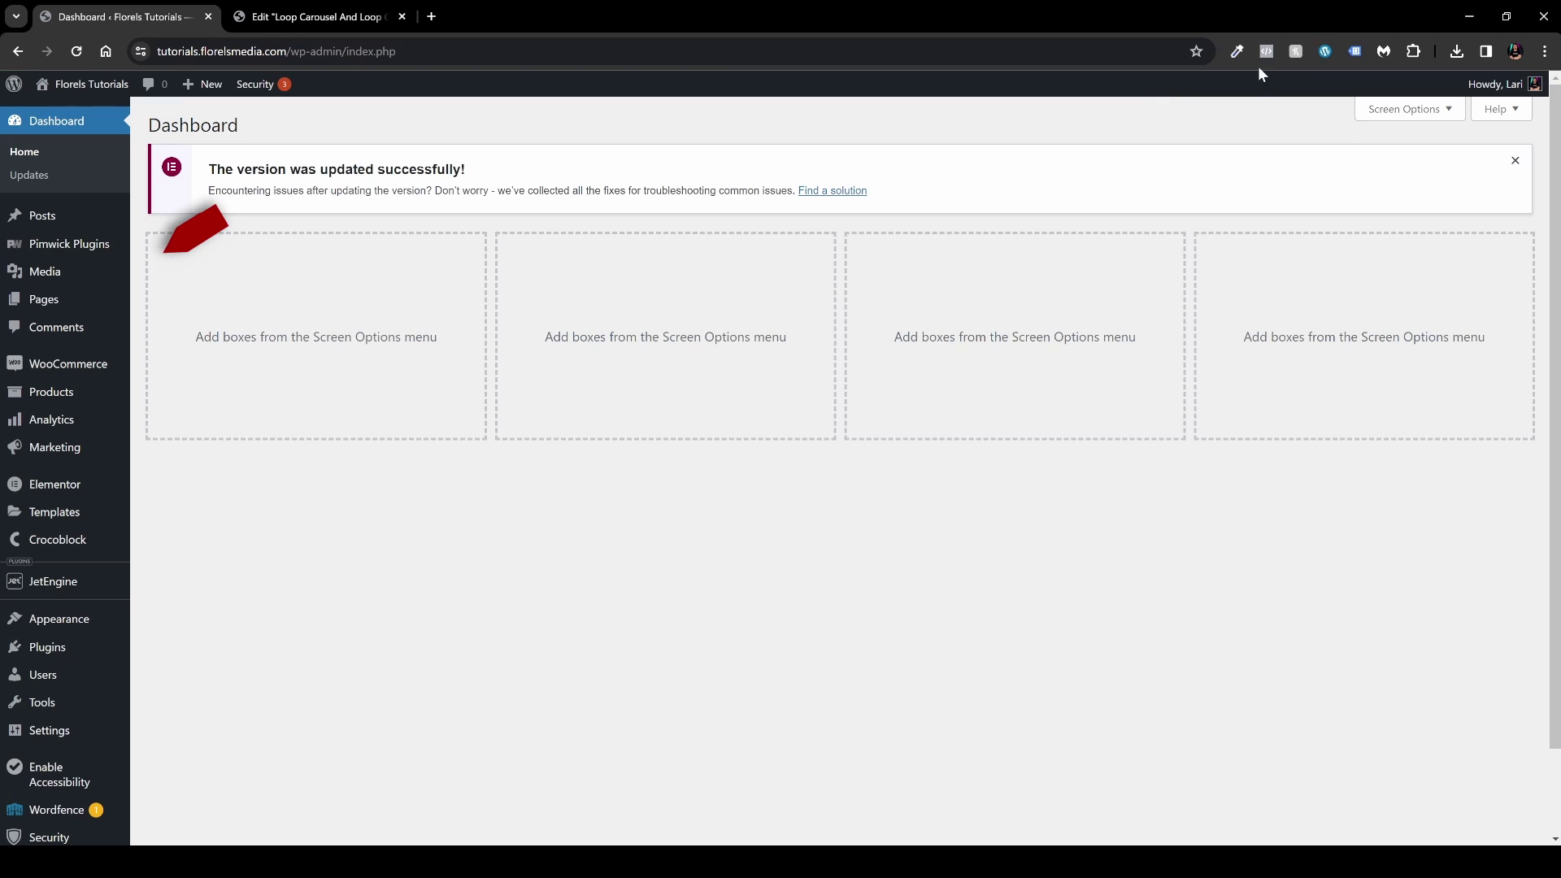
Step: Switch to the page open in Elementor and add a Loop Carousel widget below the product grid
{"action": "mouse_move", "coordinate": [61, 303]}
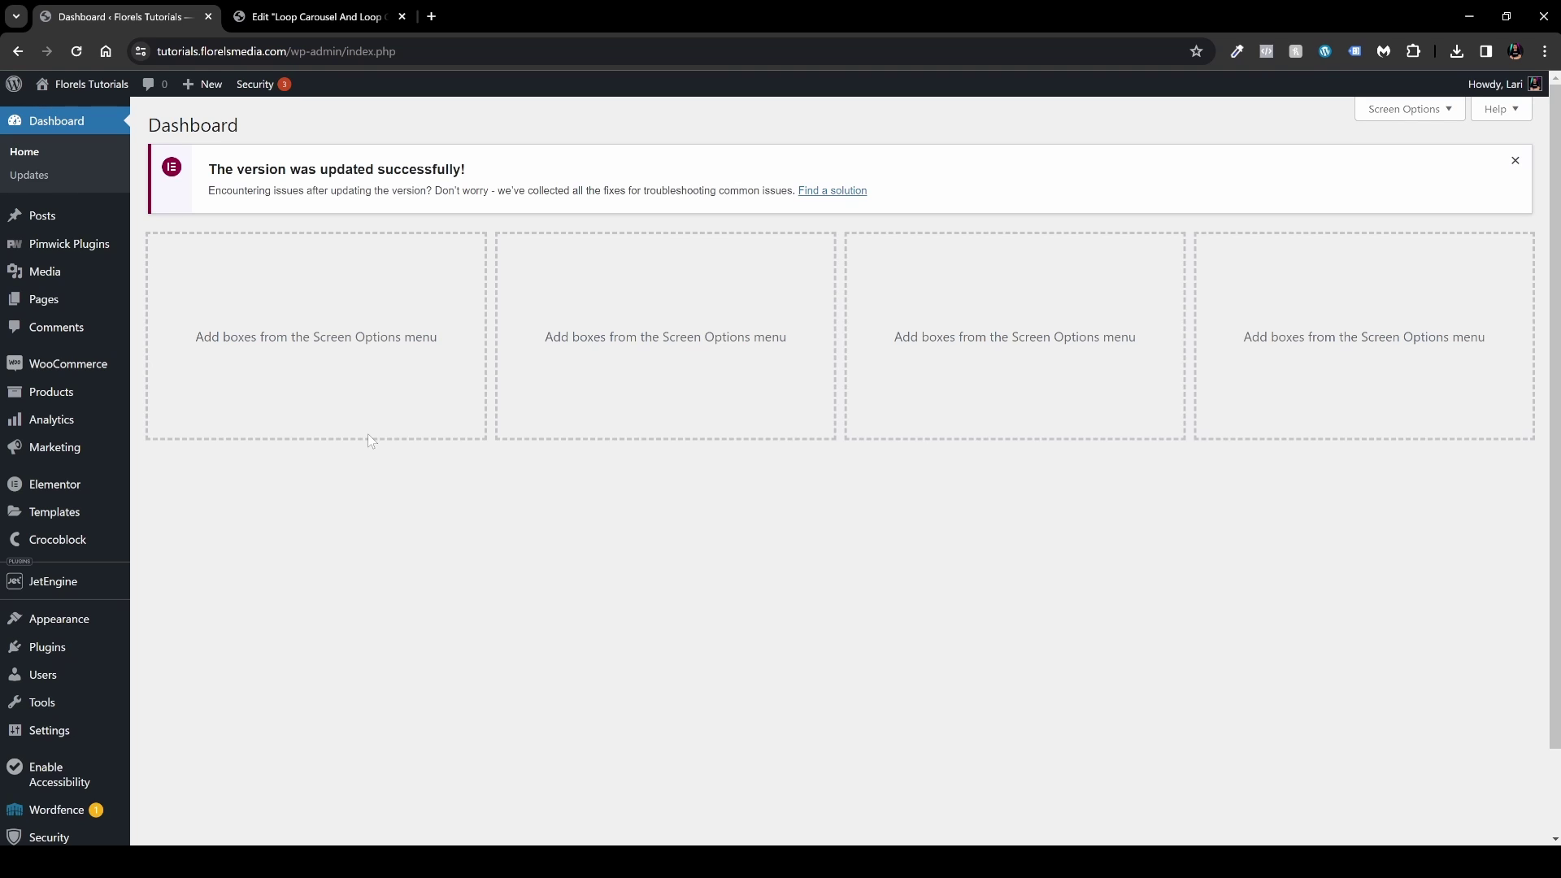
{"action": "key", "text": "ctrl+Tab"}
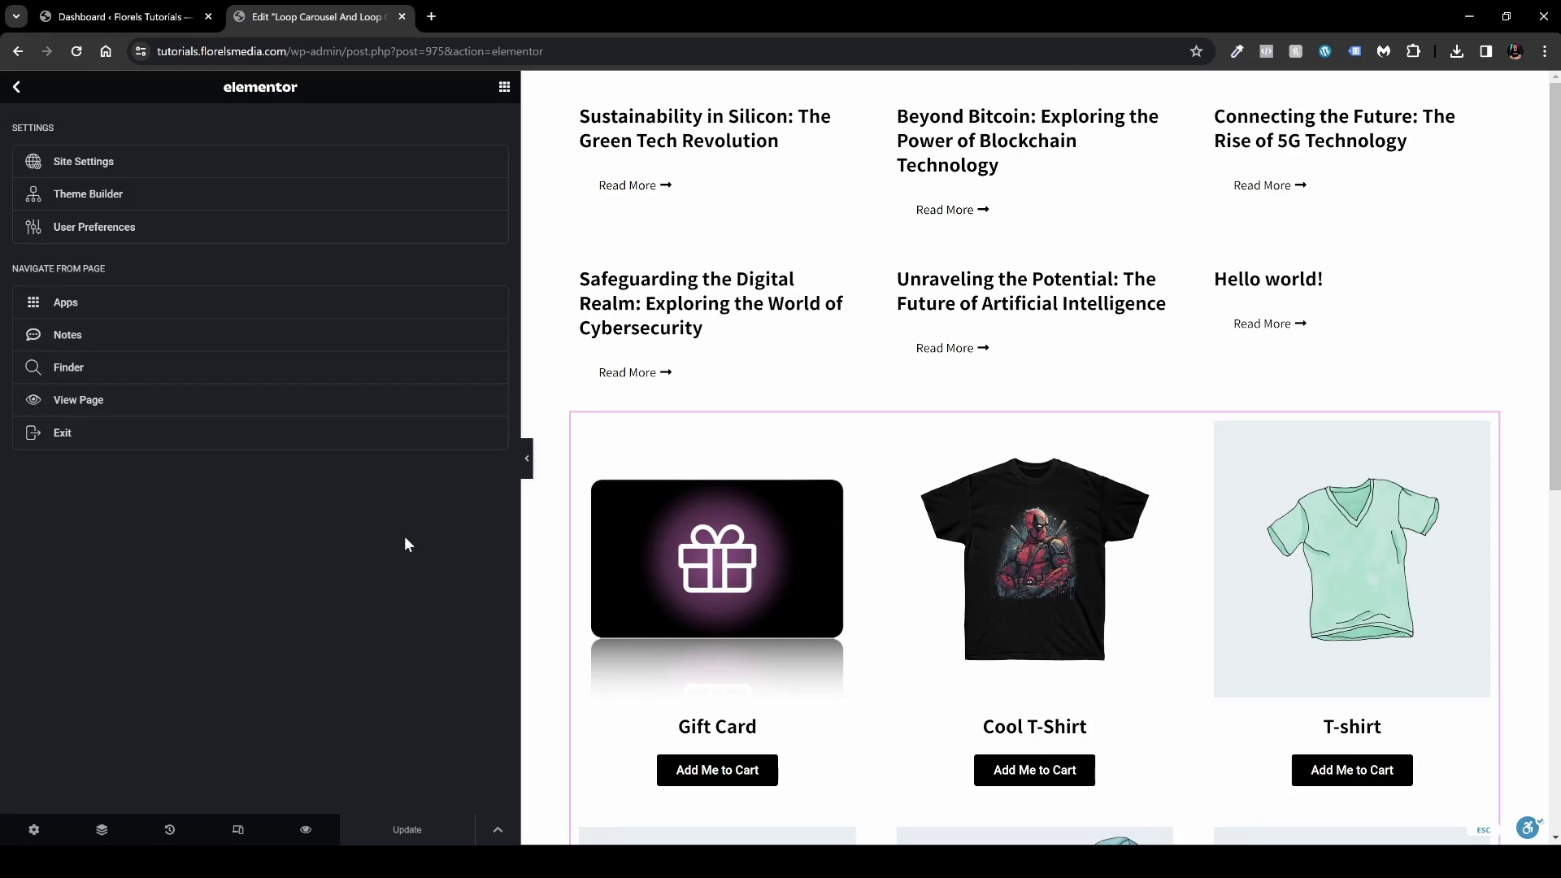
{"action": "key", "text": "Escape"}
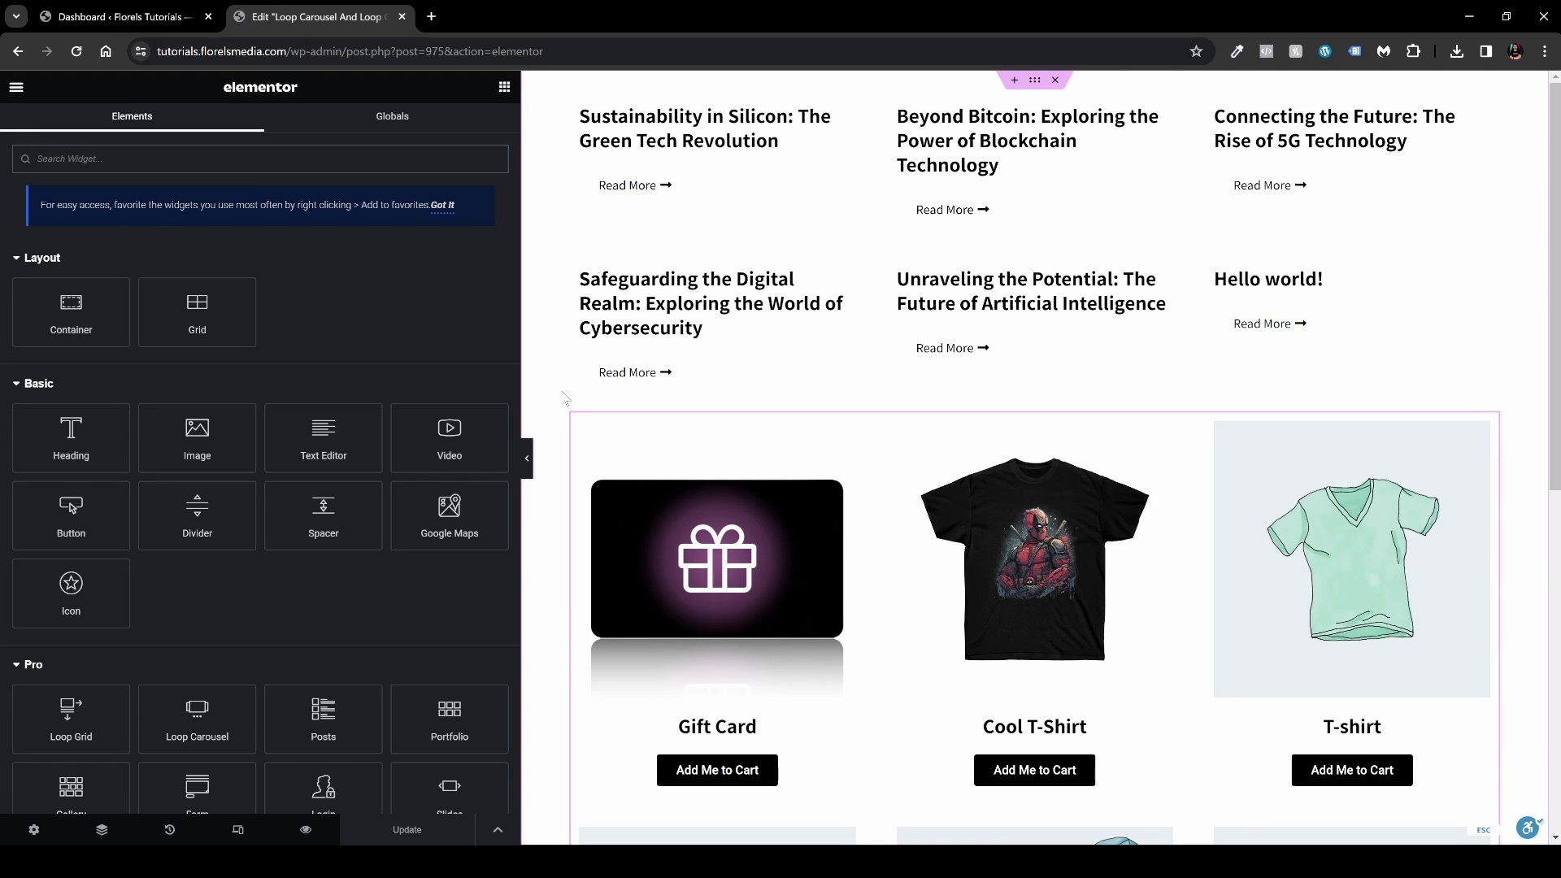
{"action": "scroll", "coordinate": [856, 723], "scroll_direction": "down", "scroll_amount": 8}
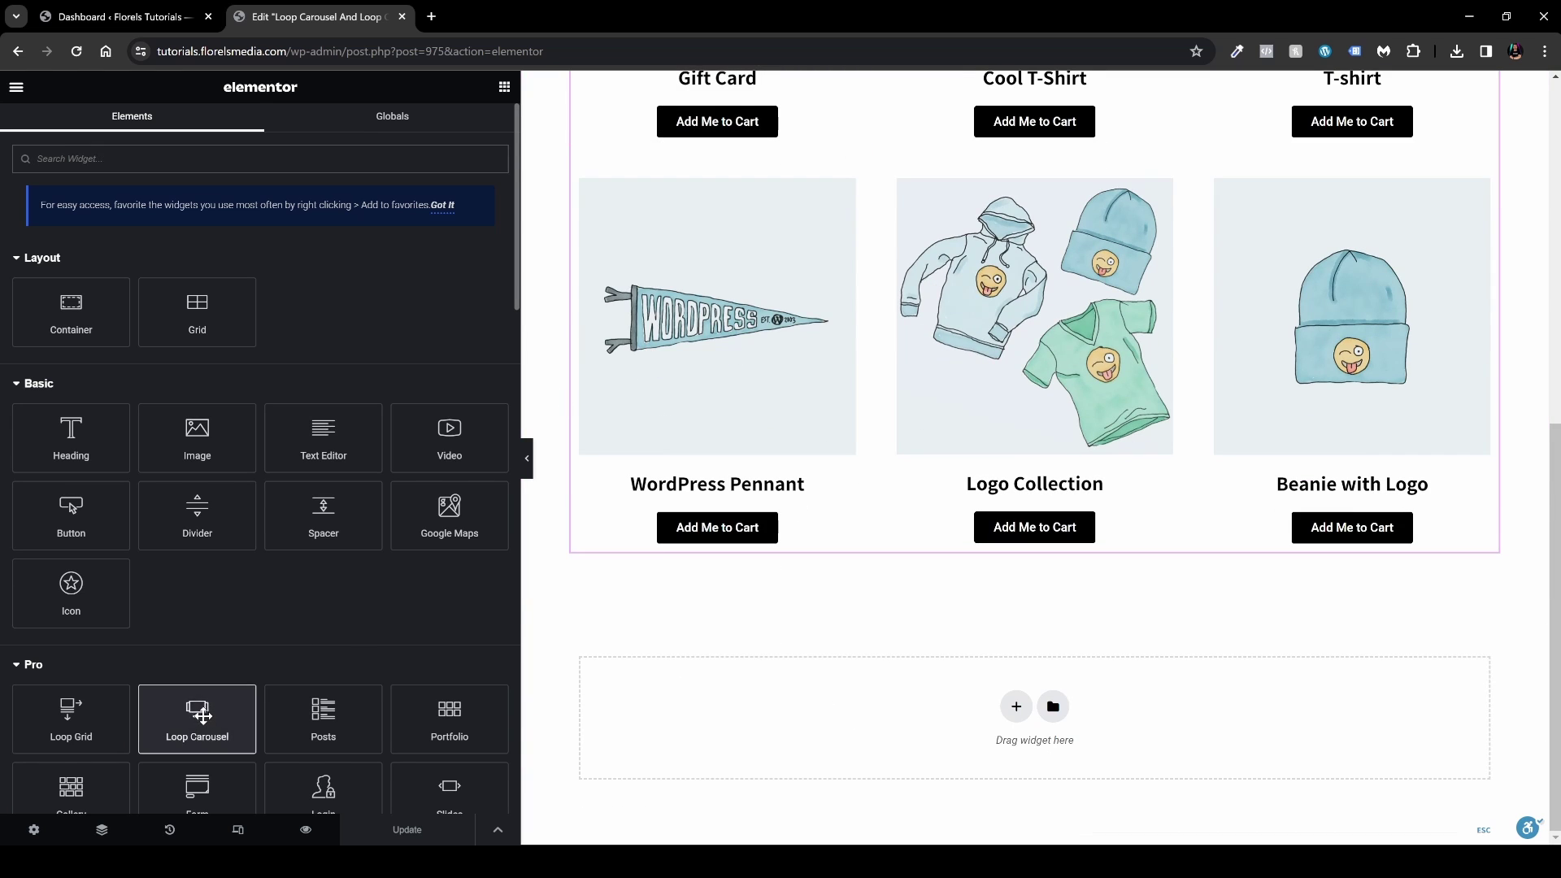
{"action": "left_click_drag", "start_coordinate": [198, 717], "coordinate": [735, 708]}
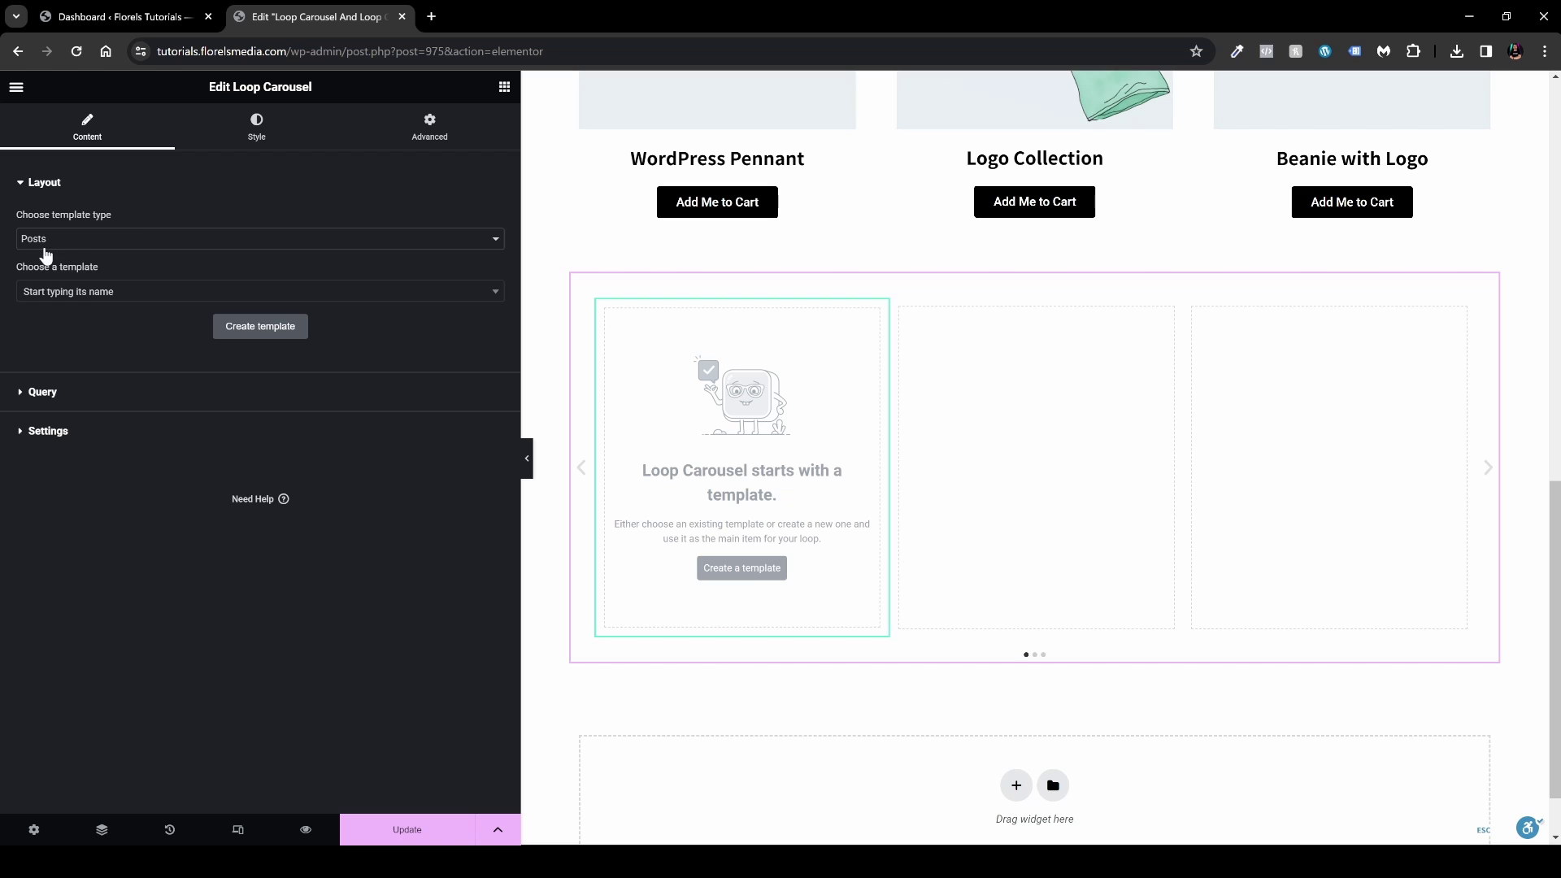
Step: Keep Posts as the carousel's template type, start creating a new loop template, and save the page changes
{"action": "left_click", "coordinate": [57, 244]}
{"action": "left_click", "coordinate": [96, 340]}
{"action": "left_click", "coordinate": [743, 571]}
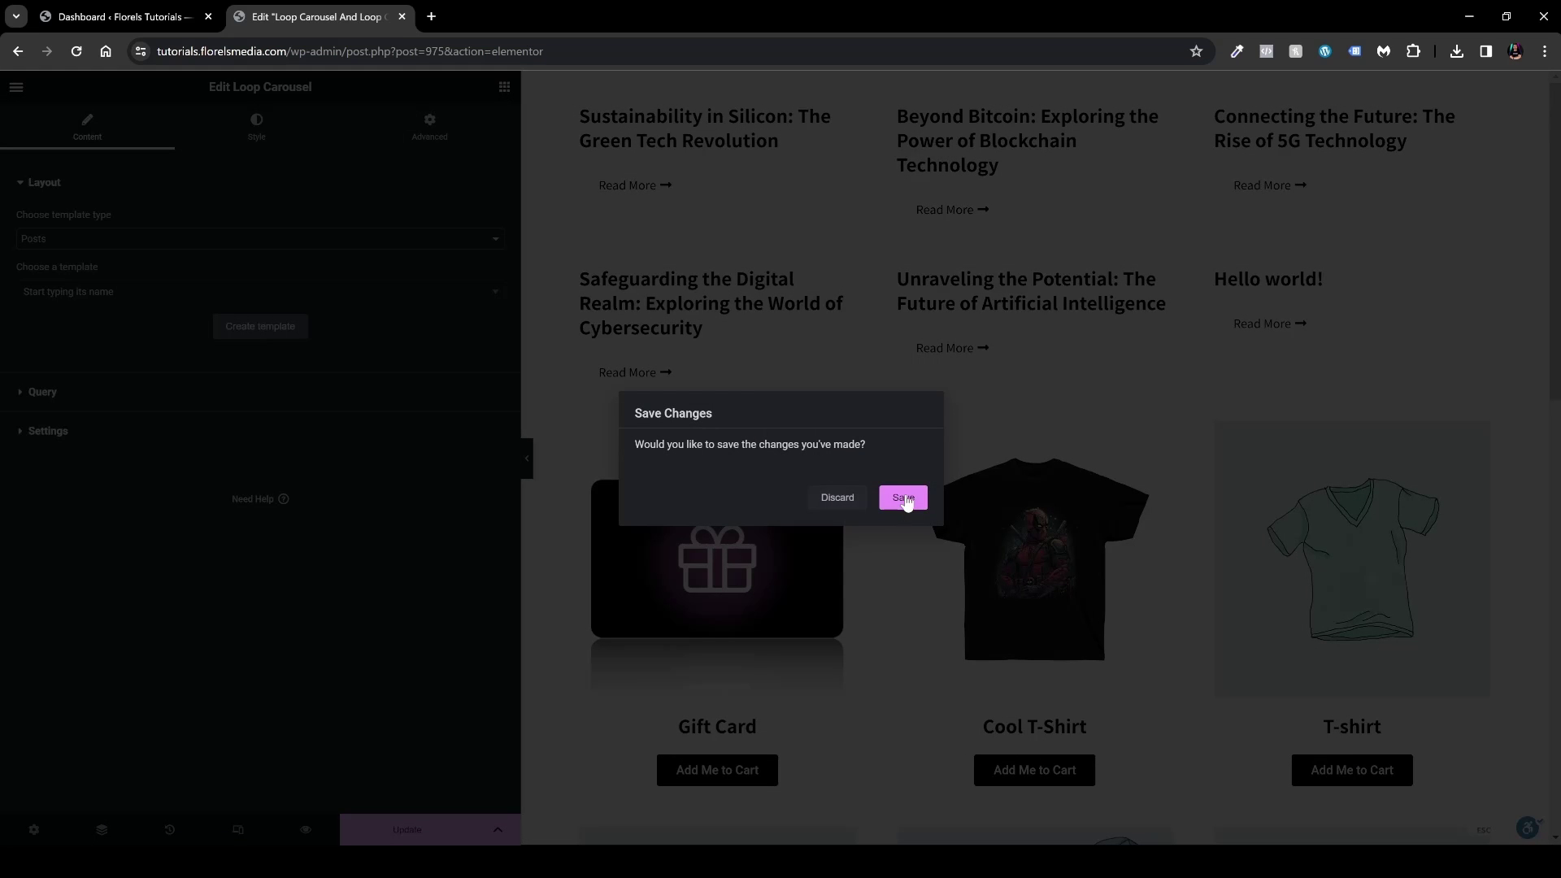
{"action": "left_click", "coordinate": [901, 497]}
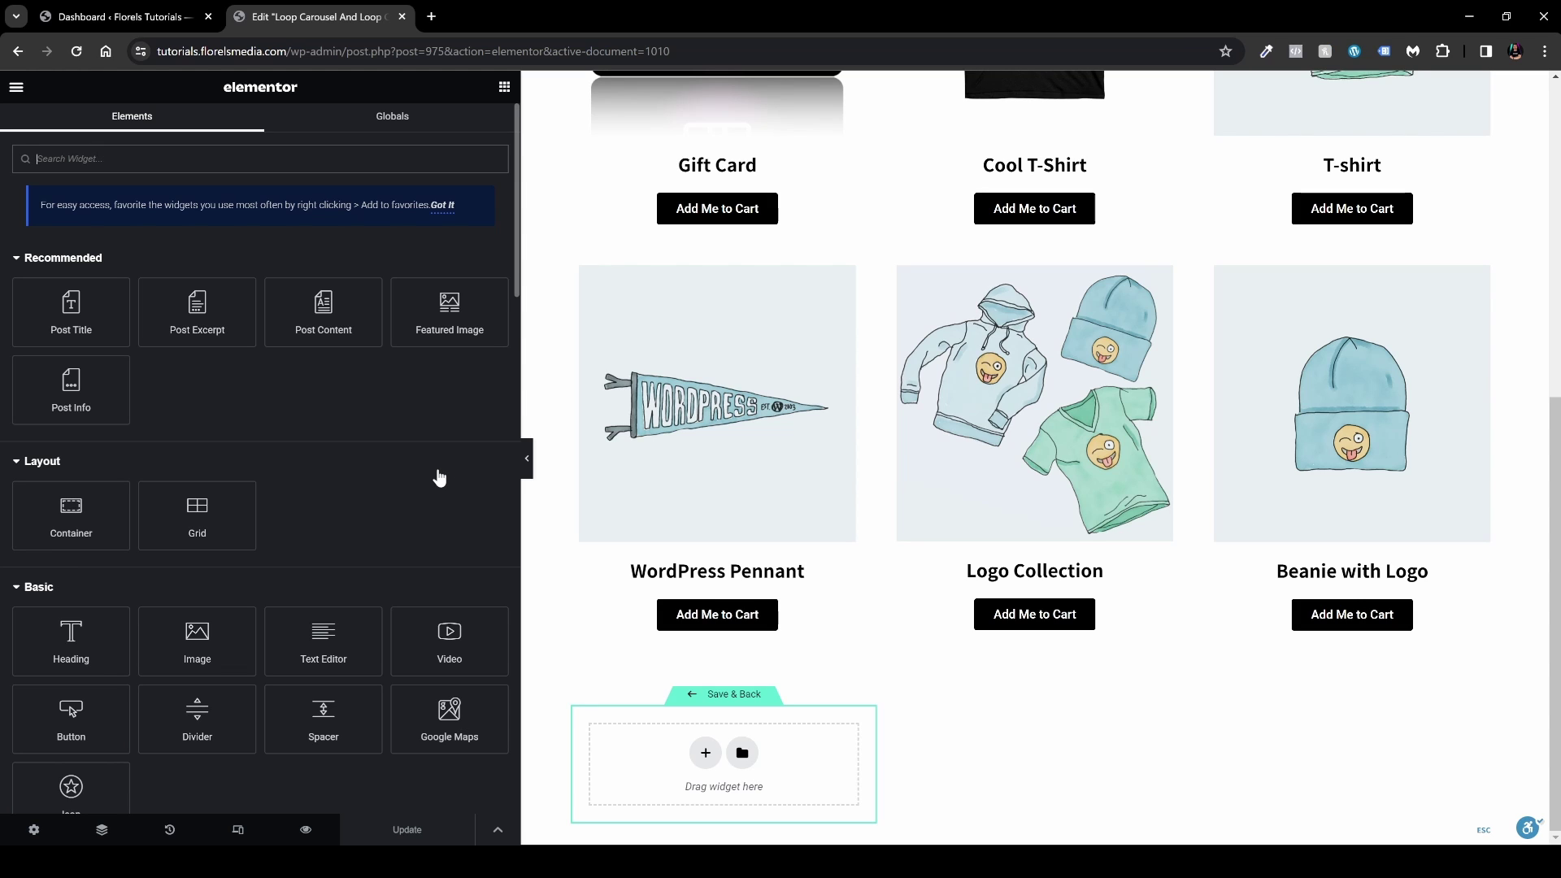
{"action": "scroll", "coordinate": [784, 319], "scroll_direction": "up", "scroll_amount": 7}
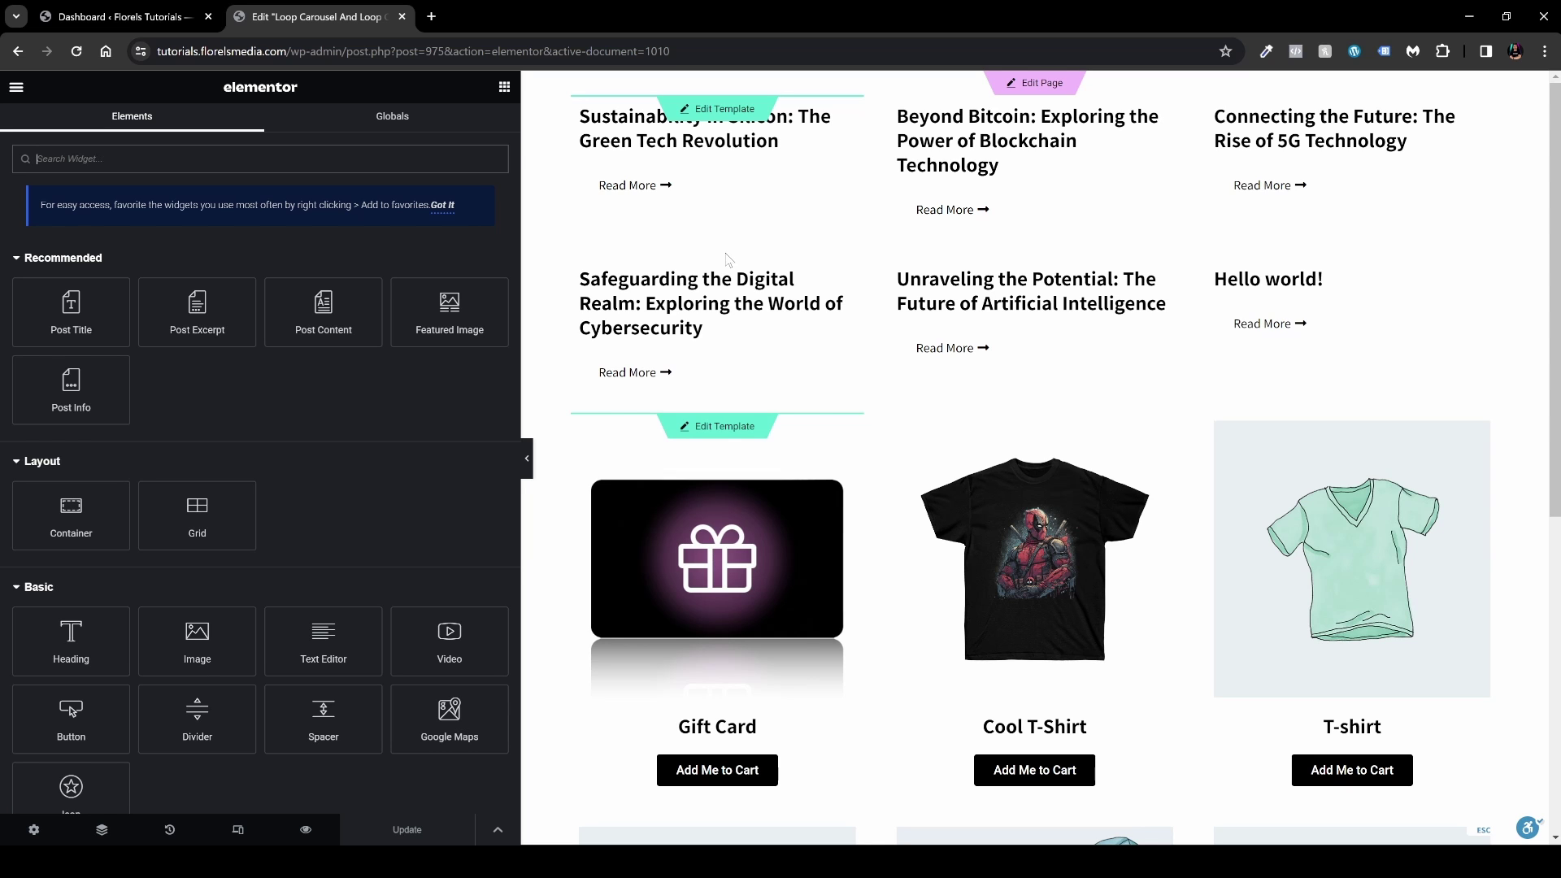
{"action": "scroll", "coordinate": [748, 715], "scroll_direction": "down", "scroll_amount": 7}
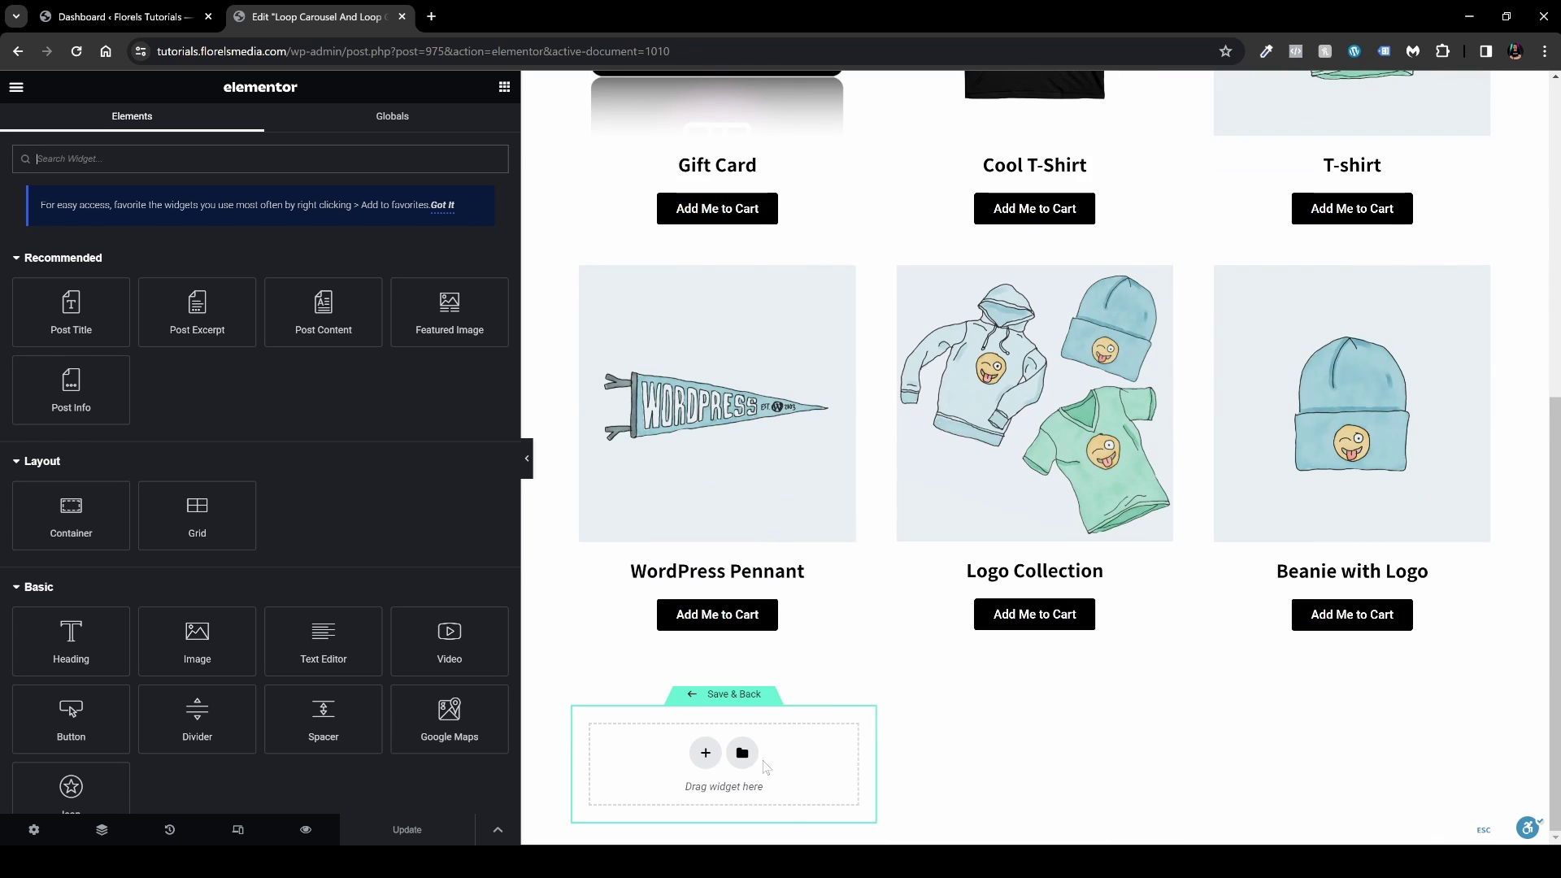
{"action": "scroll", "coordinate": [764, 527], "scroll_direction": "up", "scroll_amount": 7}
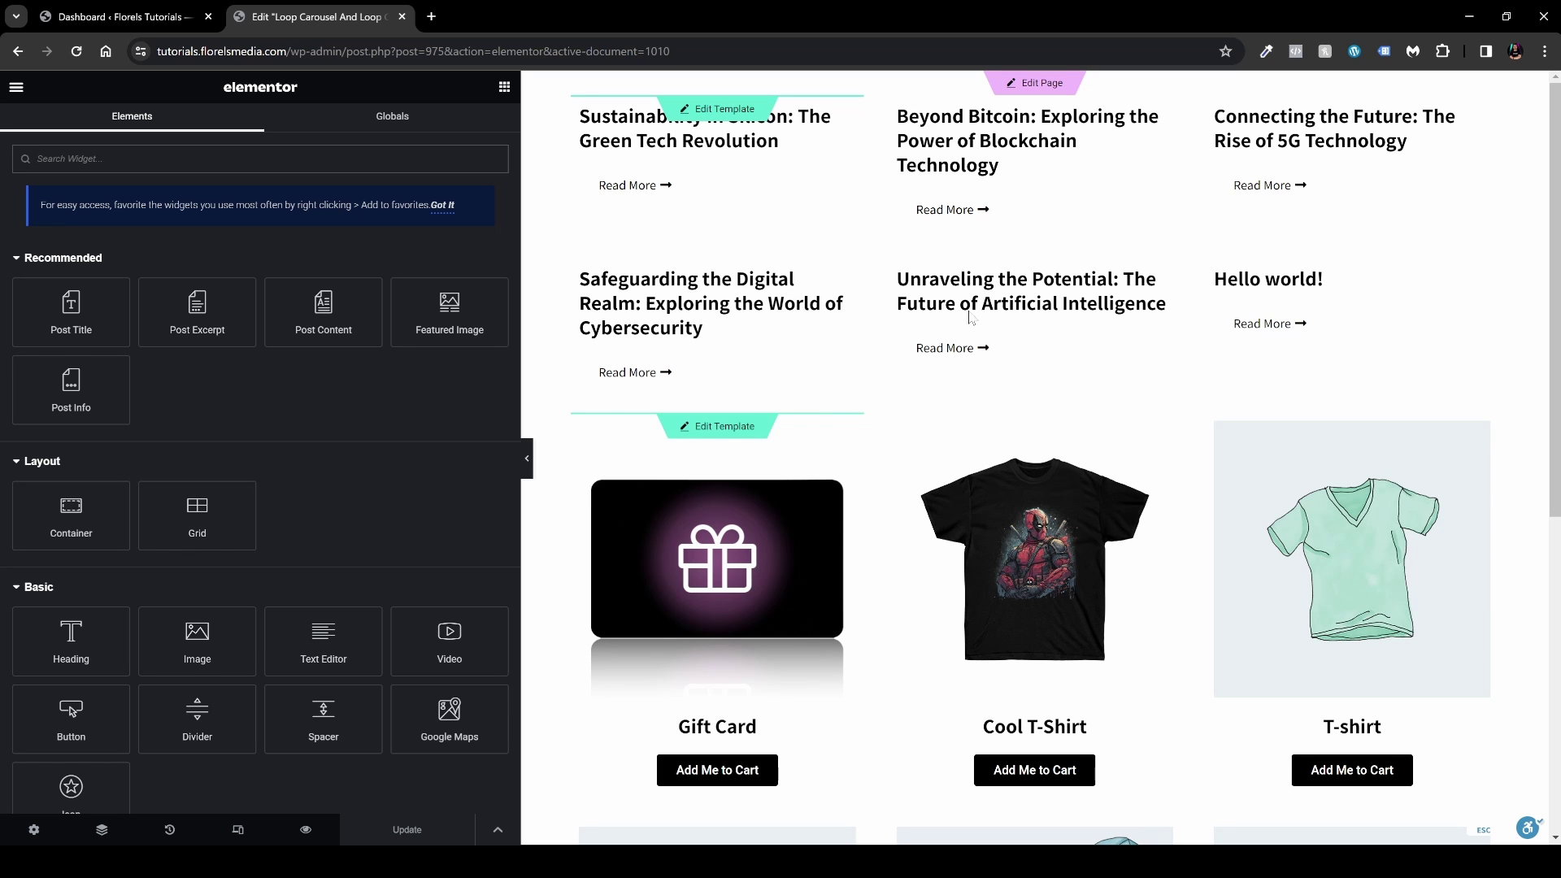
{"action": "left_click", "coordinate": [666, 426]}
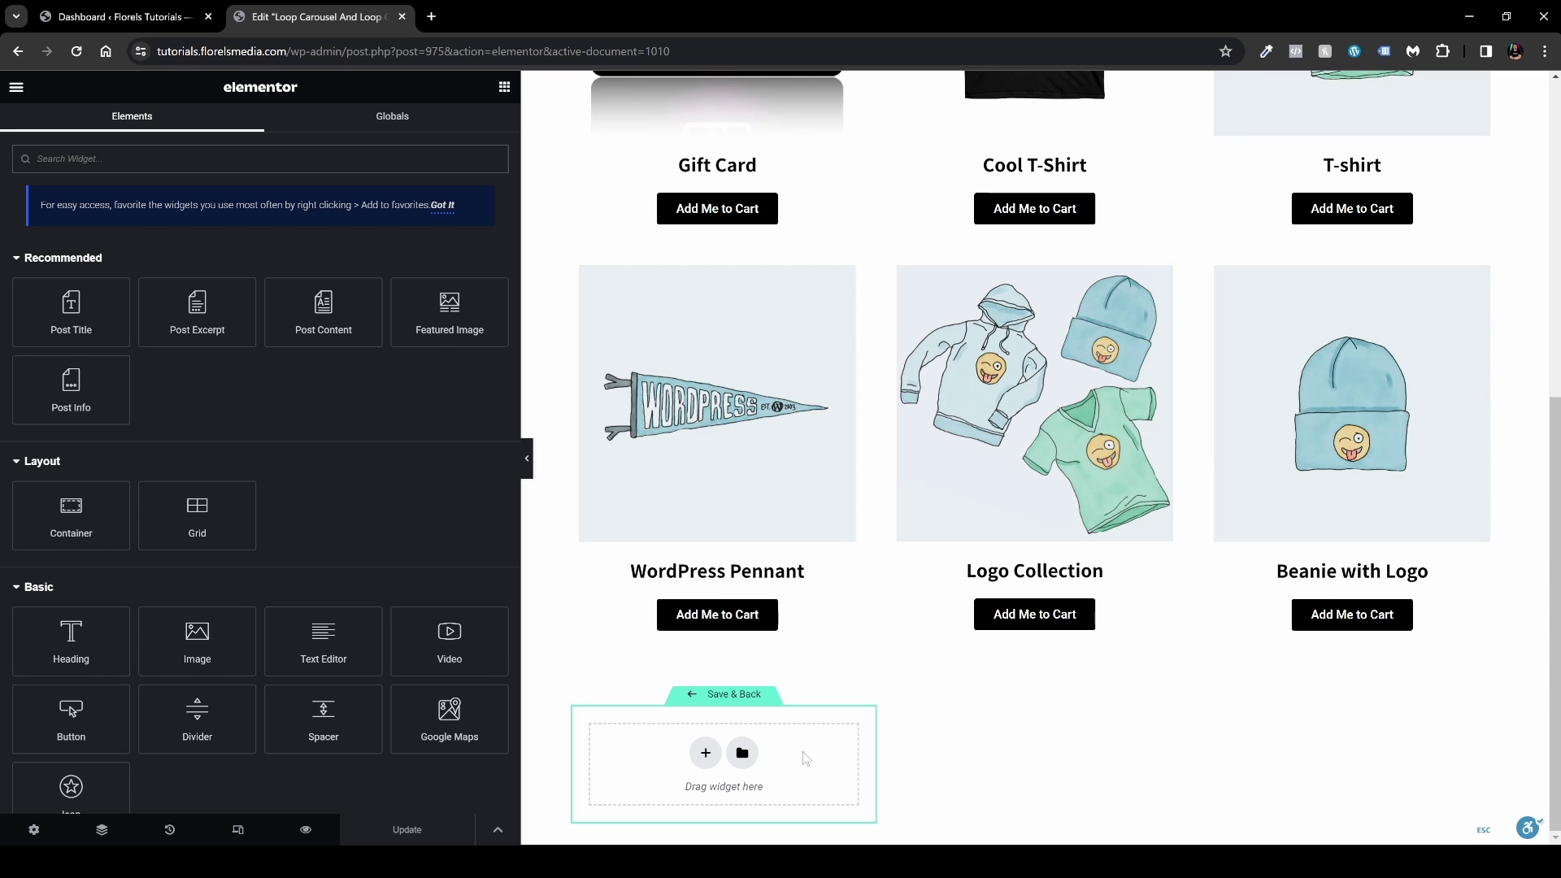
Step: Add a Featured Image widget to the empty loop template and set its image resolution to Full
{"action": "left_click_drag", "start_coordinate": [443, 332], "coordinate": [655, 751]}
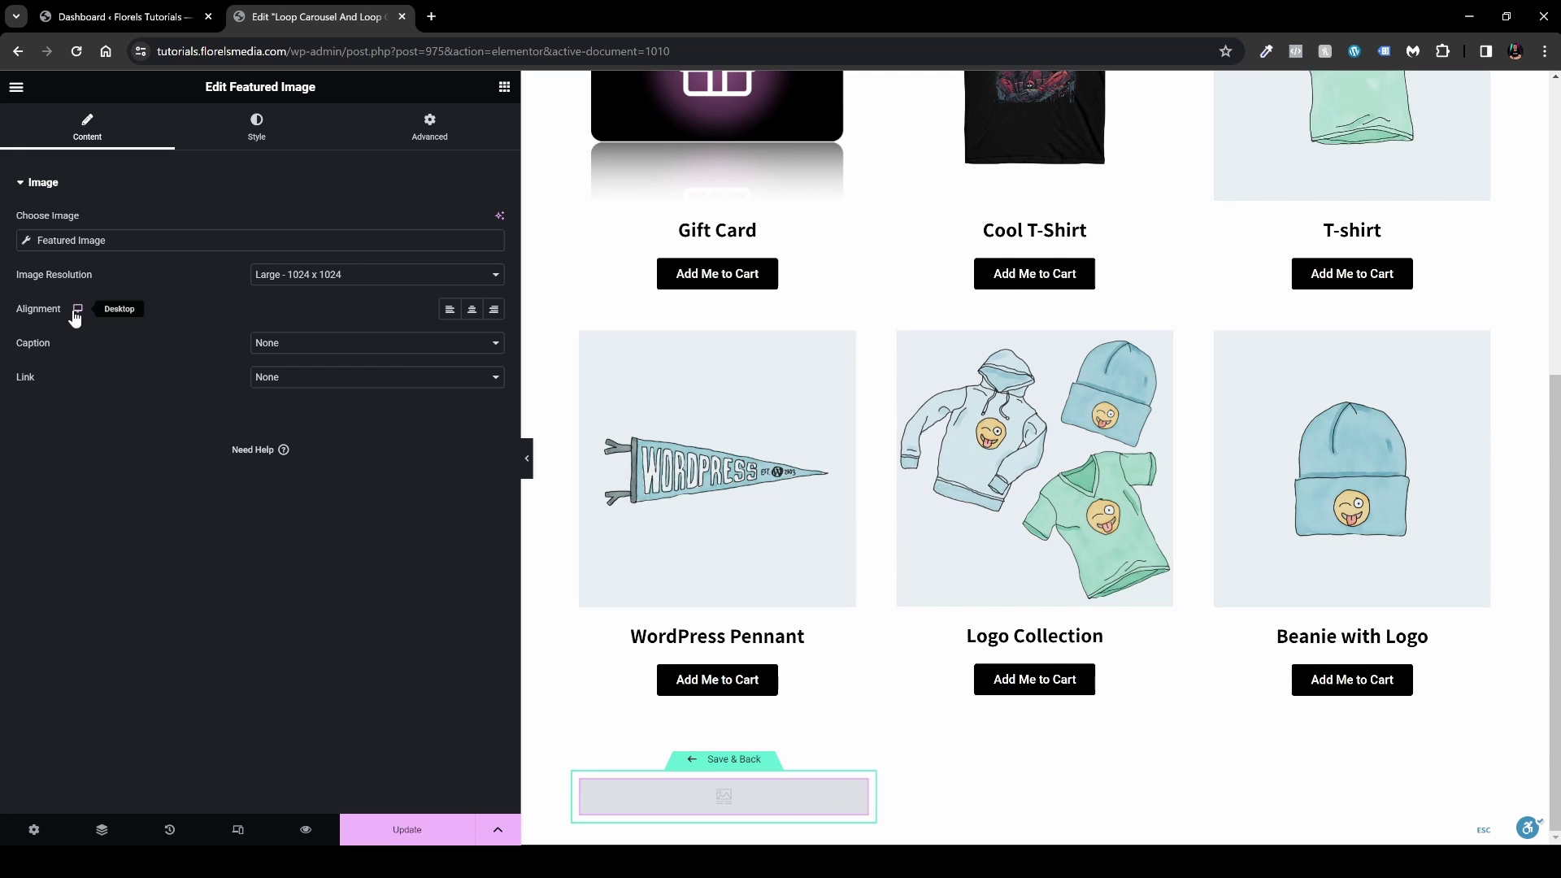
{"action": "left_click", "coordinate": [273, 276]}
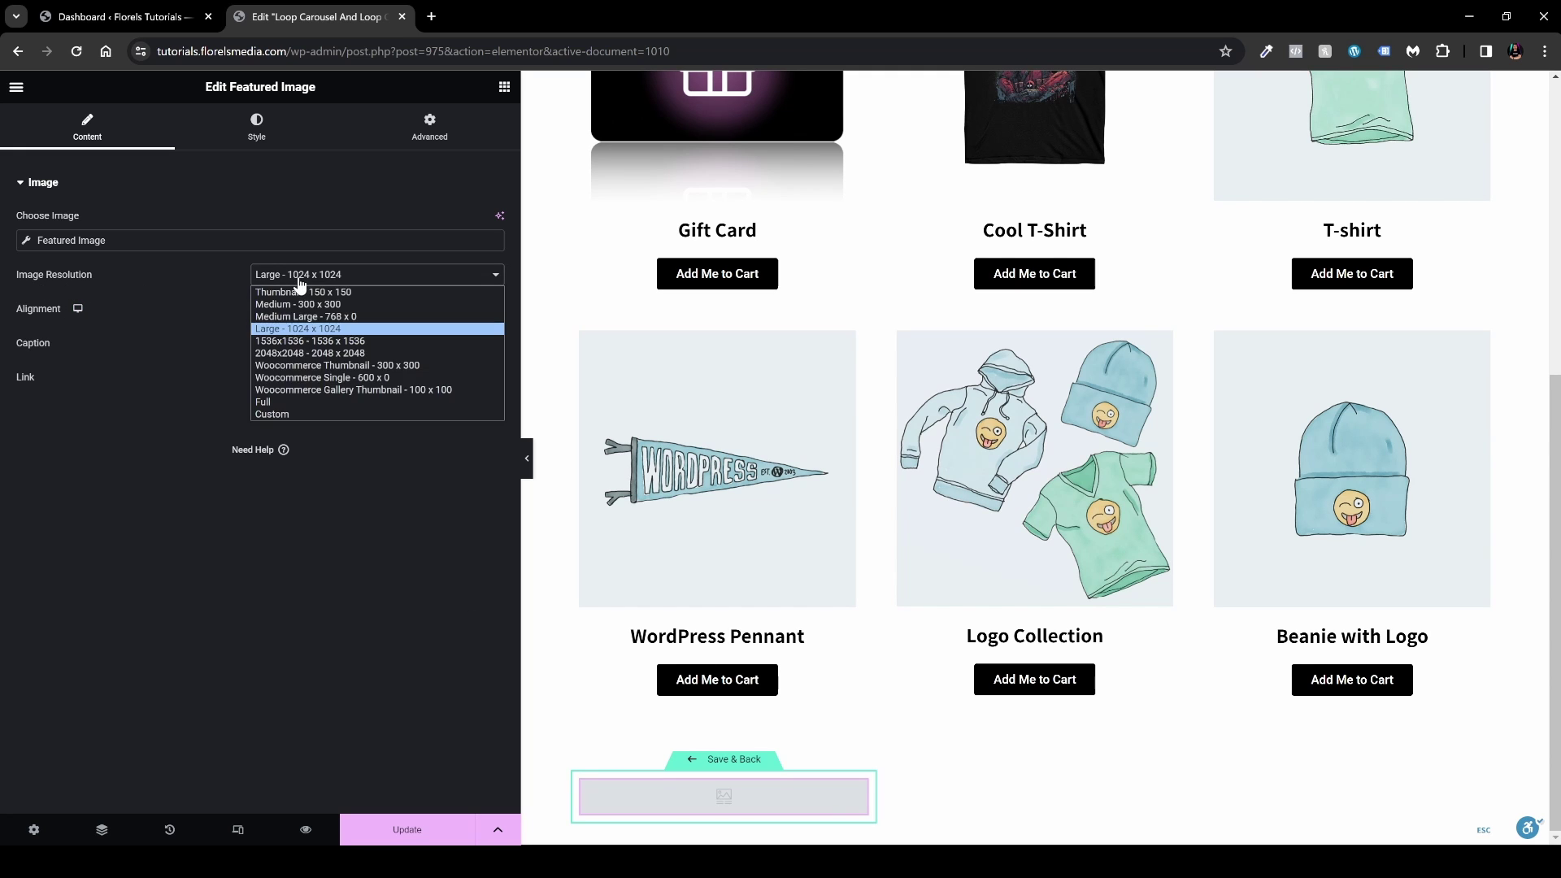
{"action": "left_click", "coordinate": [284, 399]}
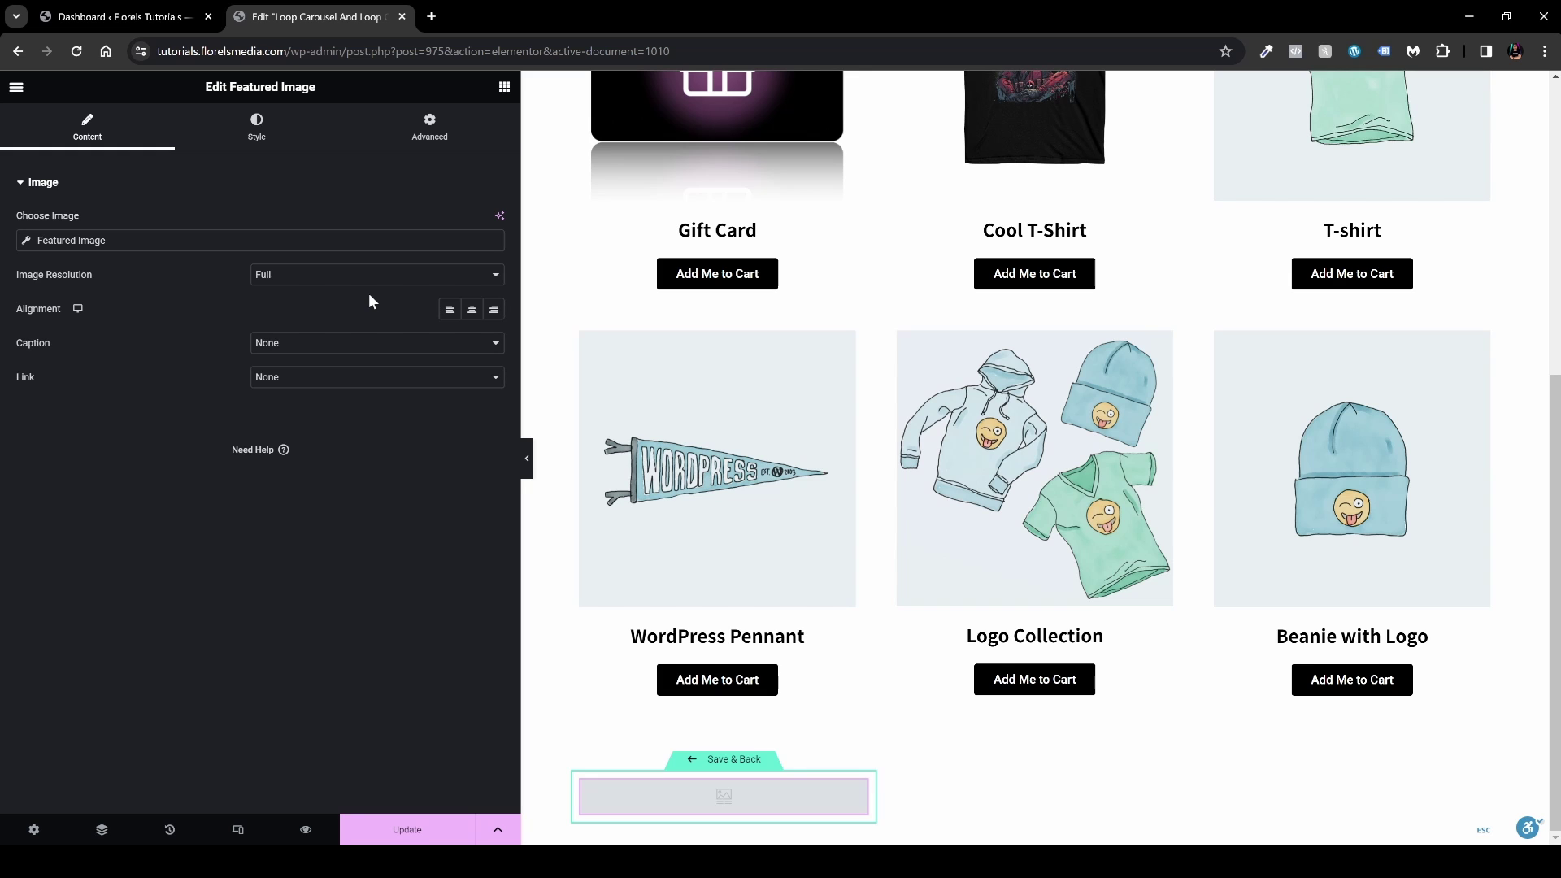
Step: Add a Post Title widget below the featured image and link it to the dynamic Post URL
{"action": "left_click", "coordinate": [503, 88]}
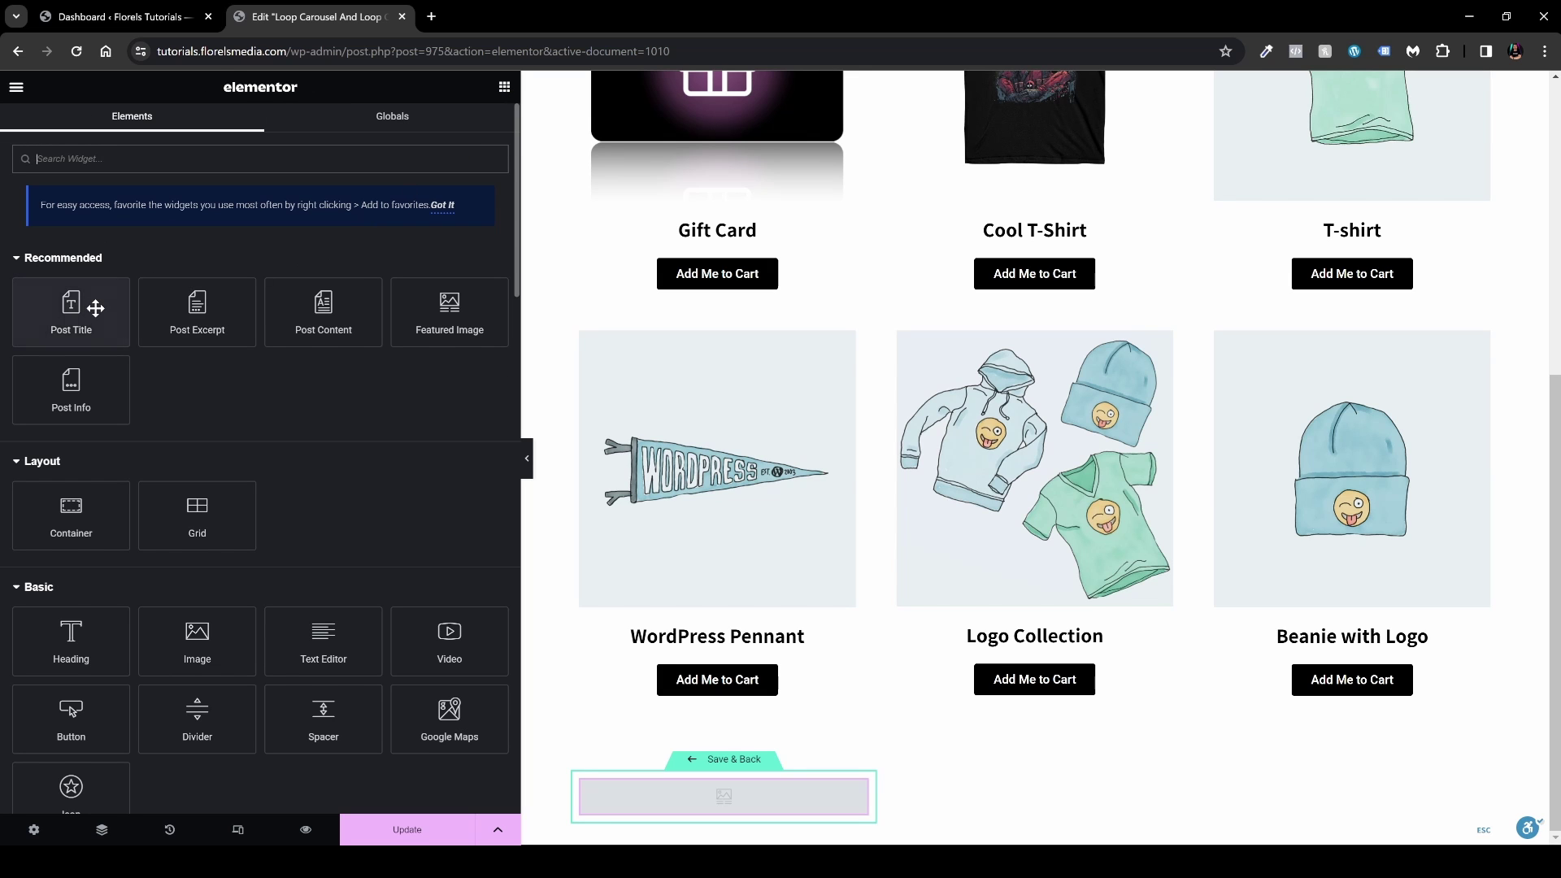
{"action": "left_click_drag", "start_coordinate": [95, 307], "coordinate": [744, 810]}
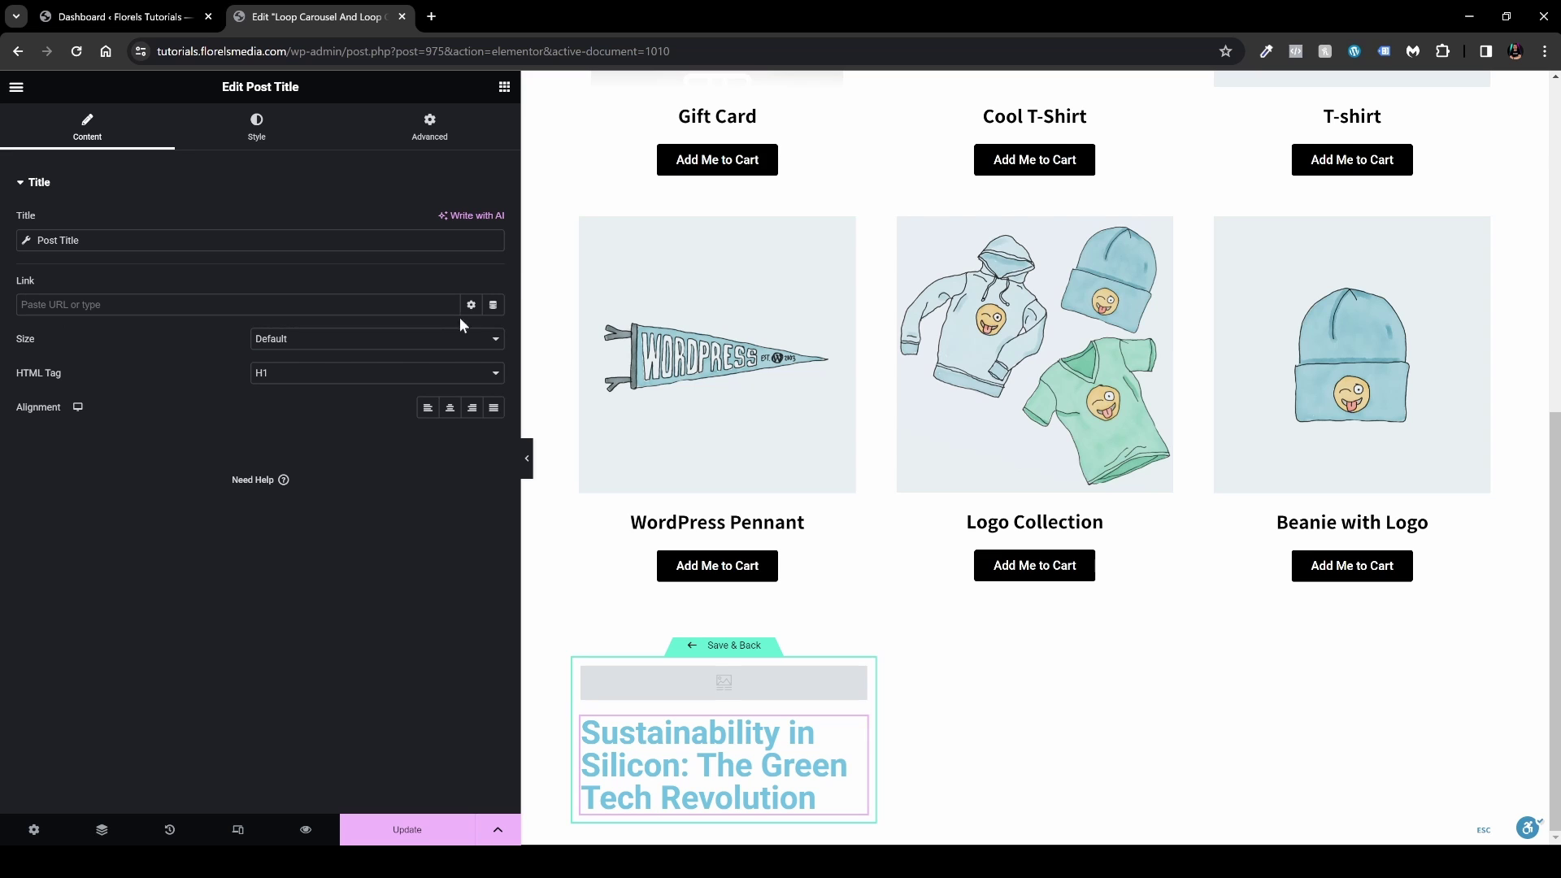
{"action": "left_click", "coordinate": [494, 305]}
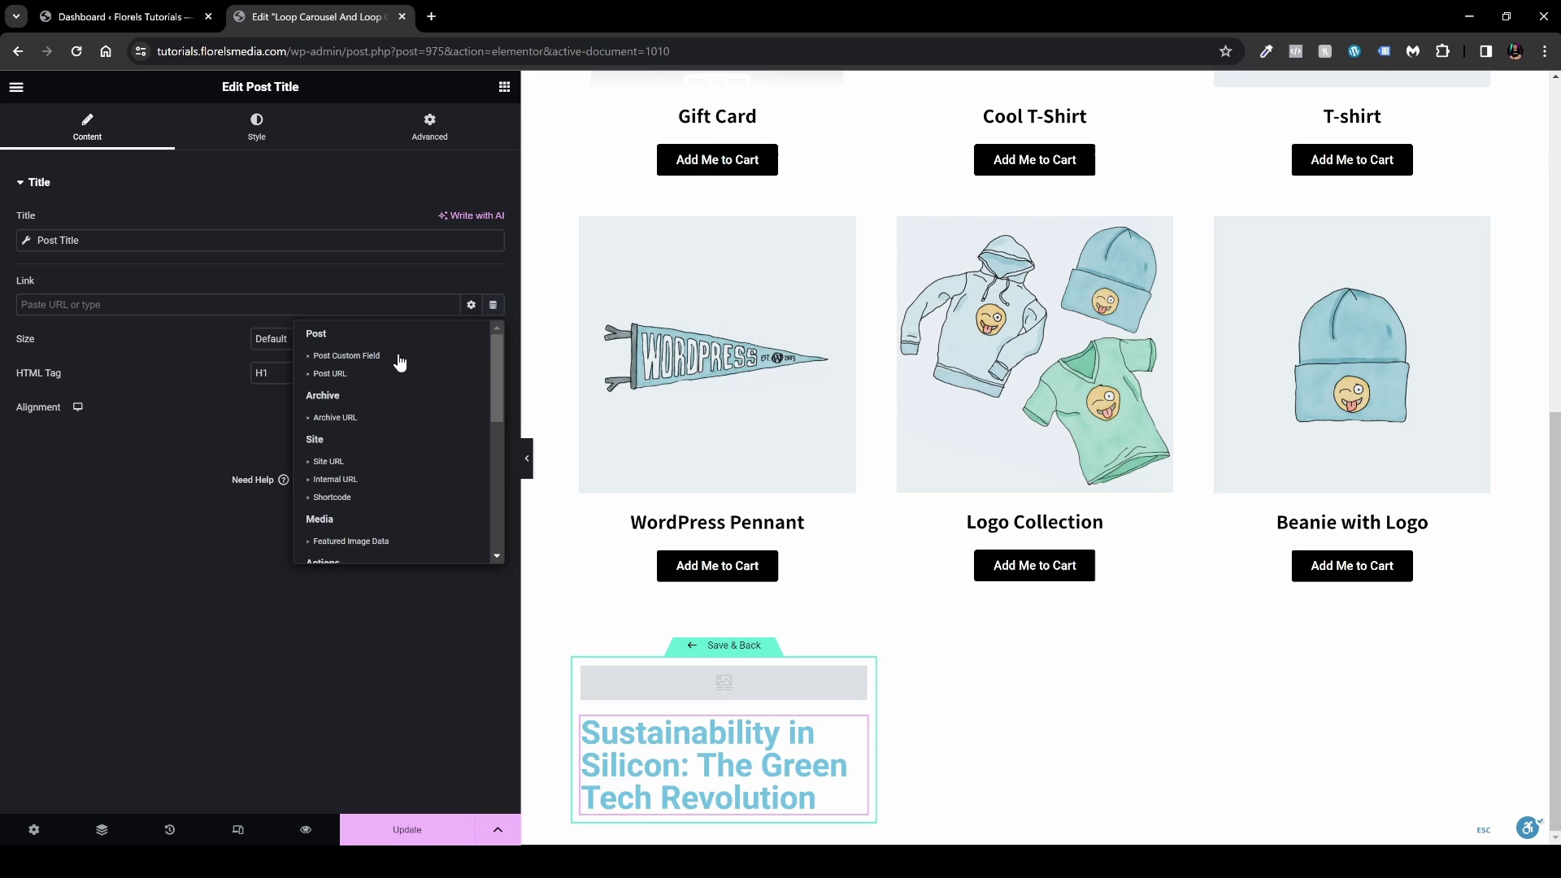
{"action": "left_click", "coordinate": [350, 378]}
Step: Set the post title's text color to black (#000000)
{"action": "left_click", "coordinate": [257, 128]}
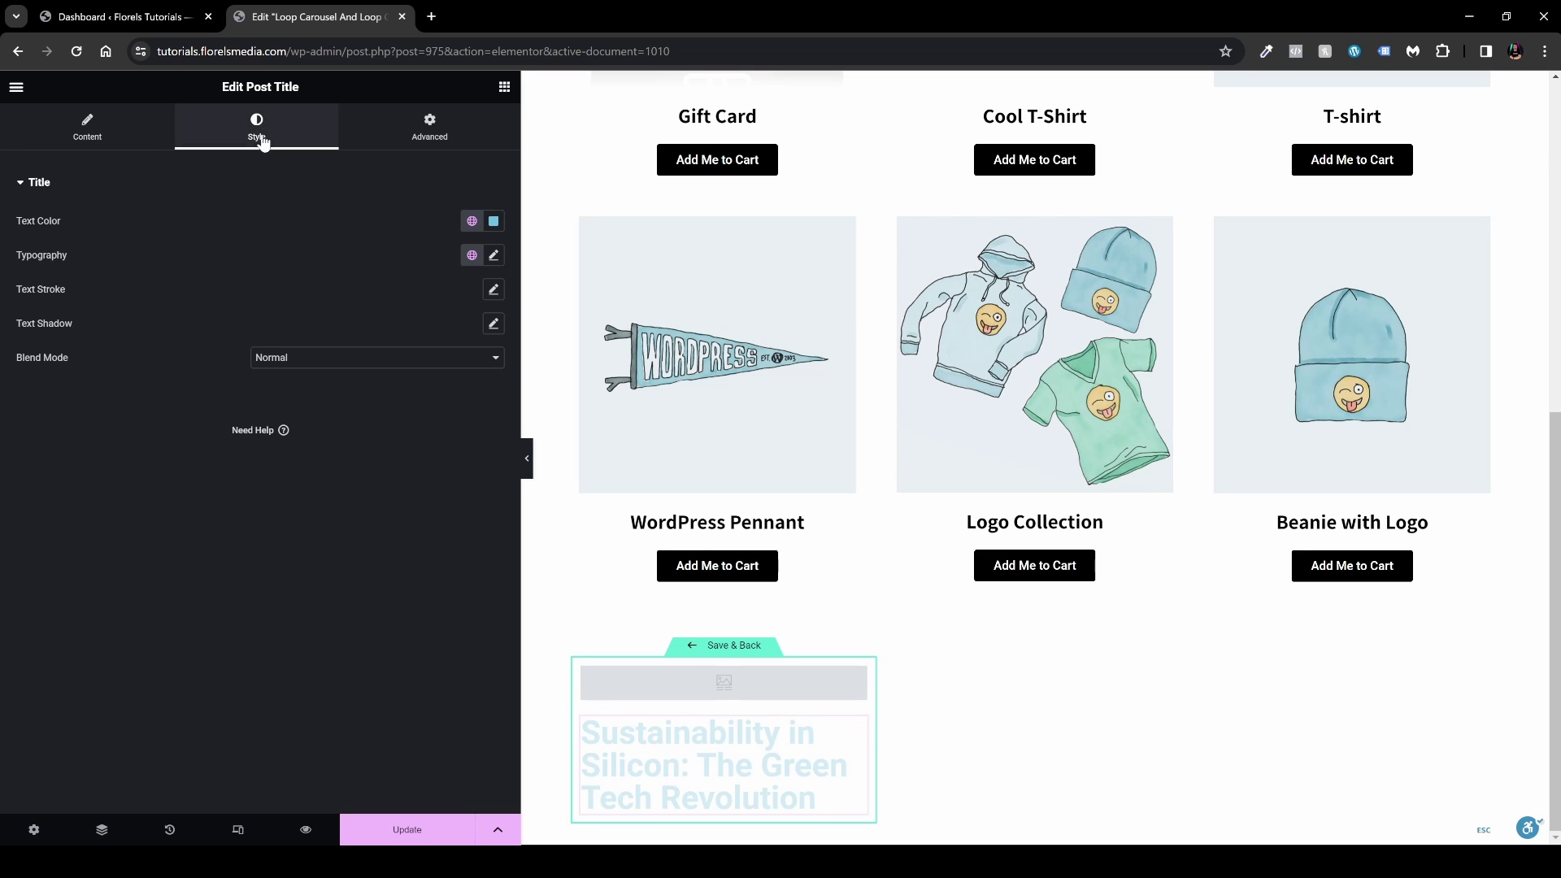
{"action": "left_click", "coordinate": [493, 221]}
{"action": "left_click_drag", "start_coordinate": [496, 299], "coordinate": [464, 438]}
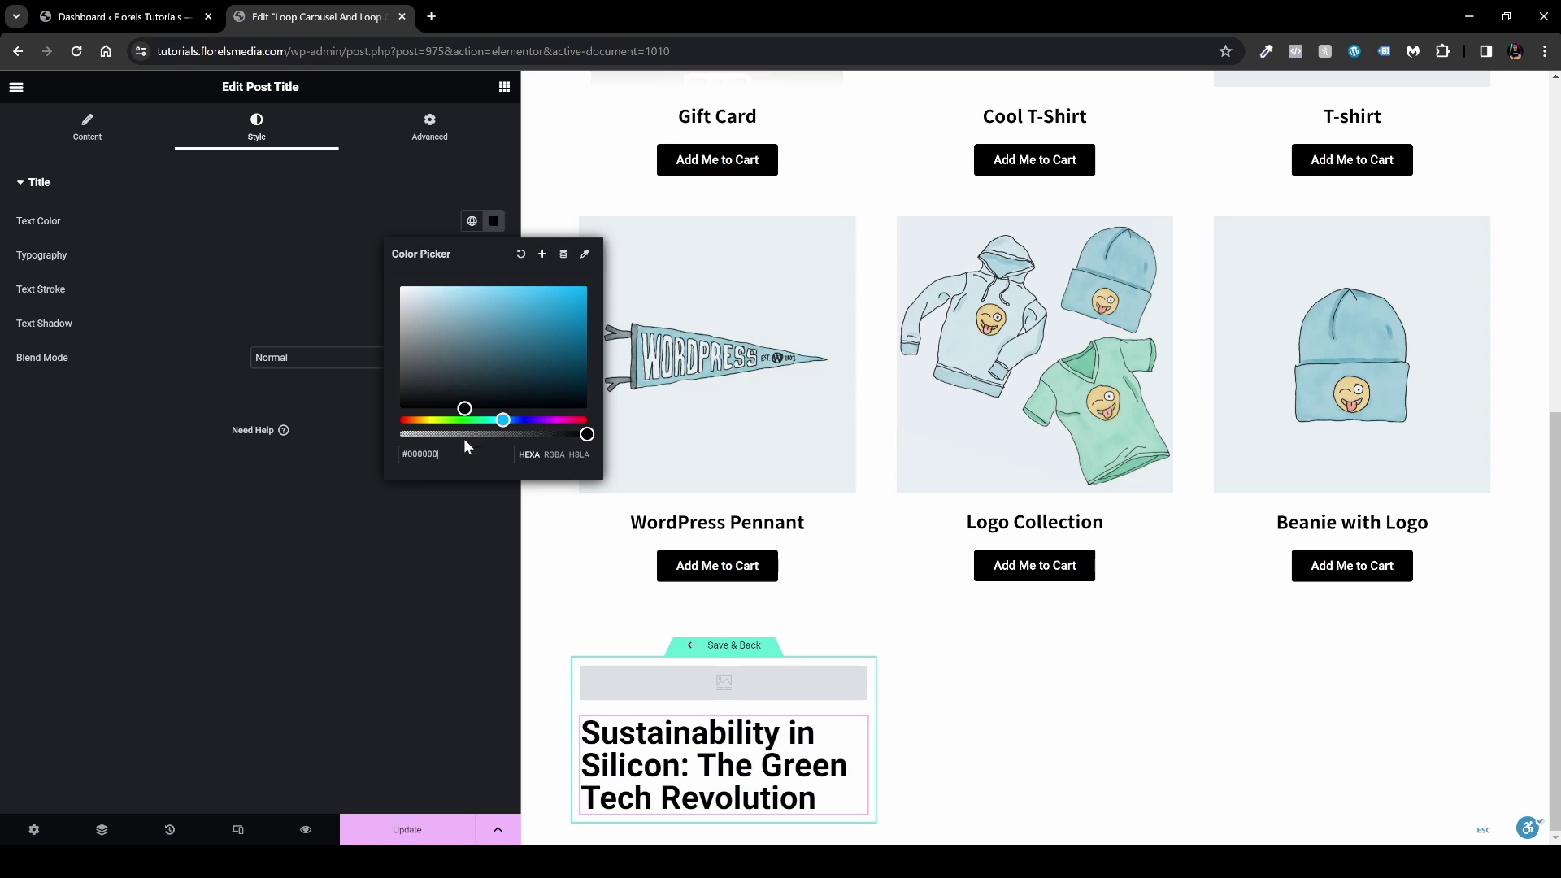
{"action": "left_click", "coordinate": [388, 589]}
Step: Set the post title's typography to the Assistant font, 25 px size and 700 (Bold) weight
{"action": "left_click", "coordinate": [493, 255]}
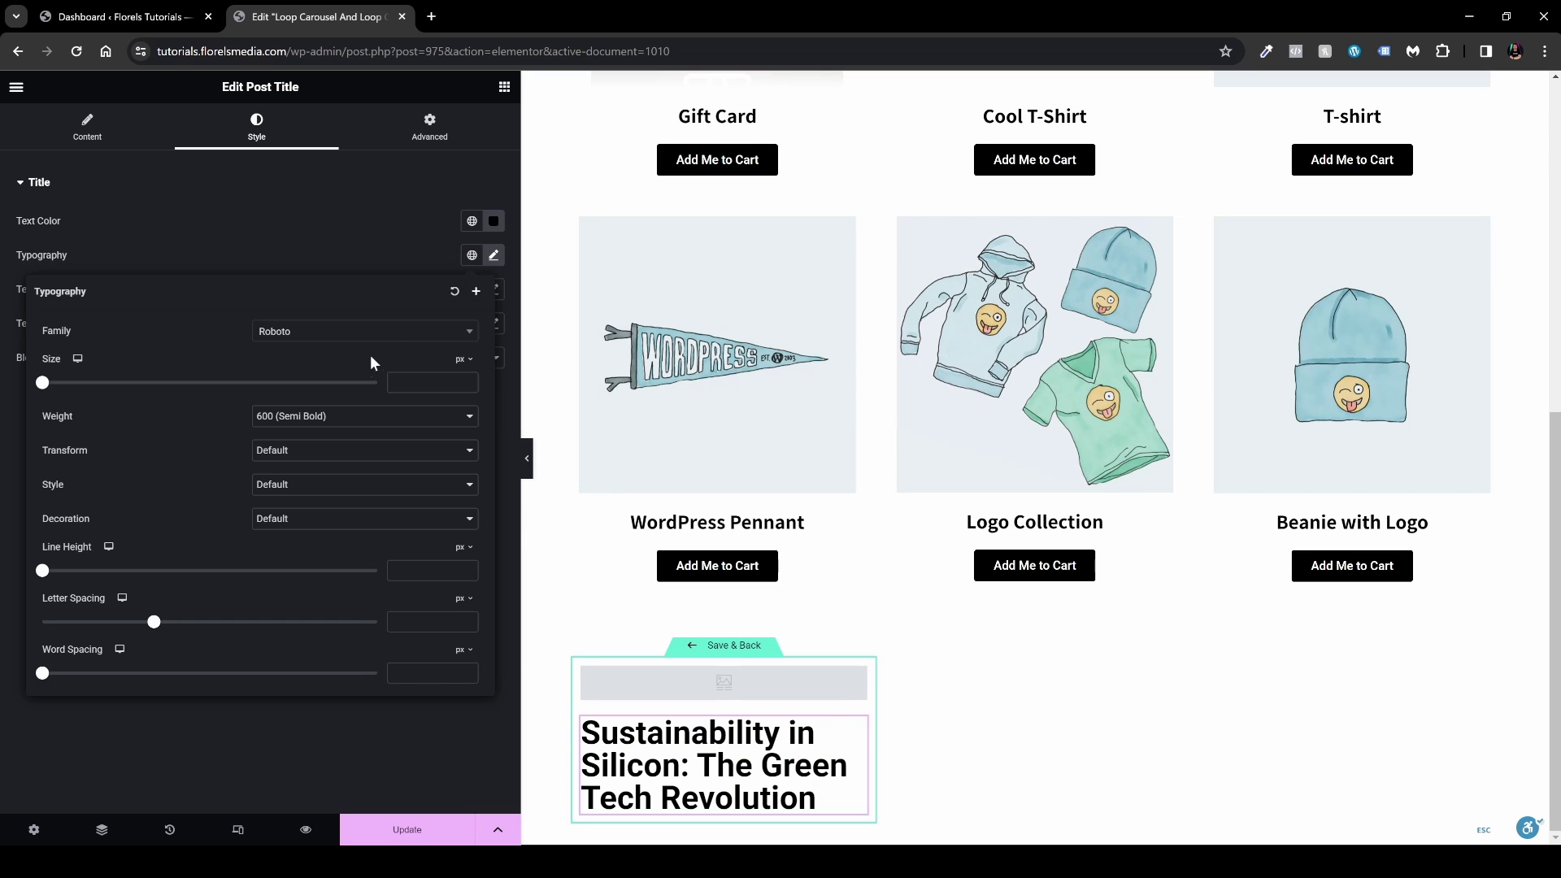
{"action": "left_click", "coordinate": [366, 332]}
{"action": "type", "text": "ass"}
{"action": "left_click", "coordinate": [336, 415]}
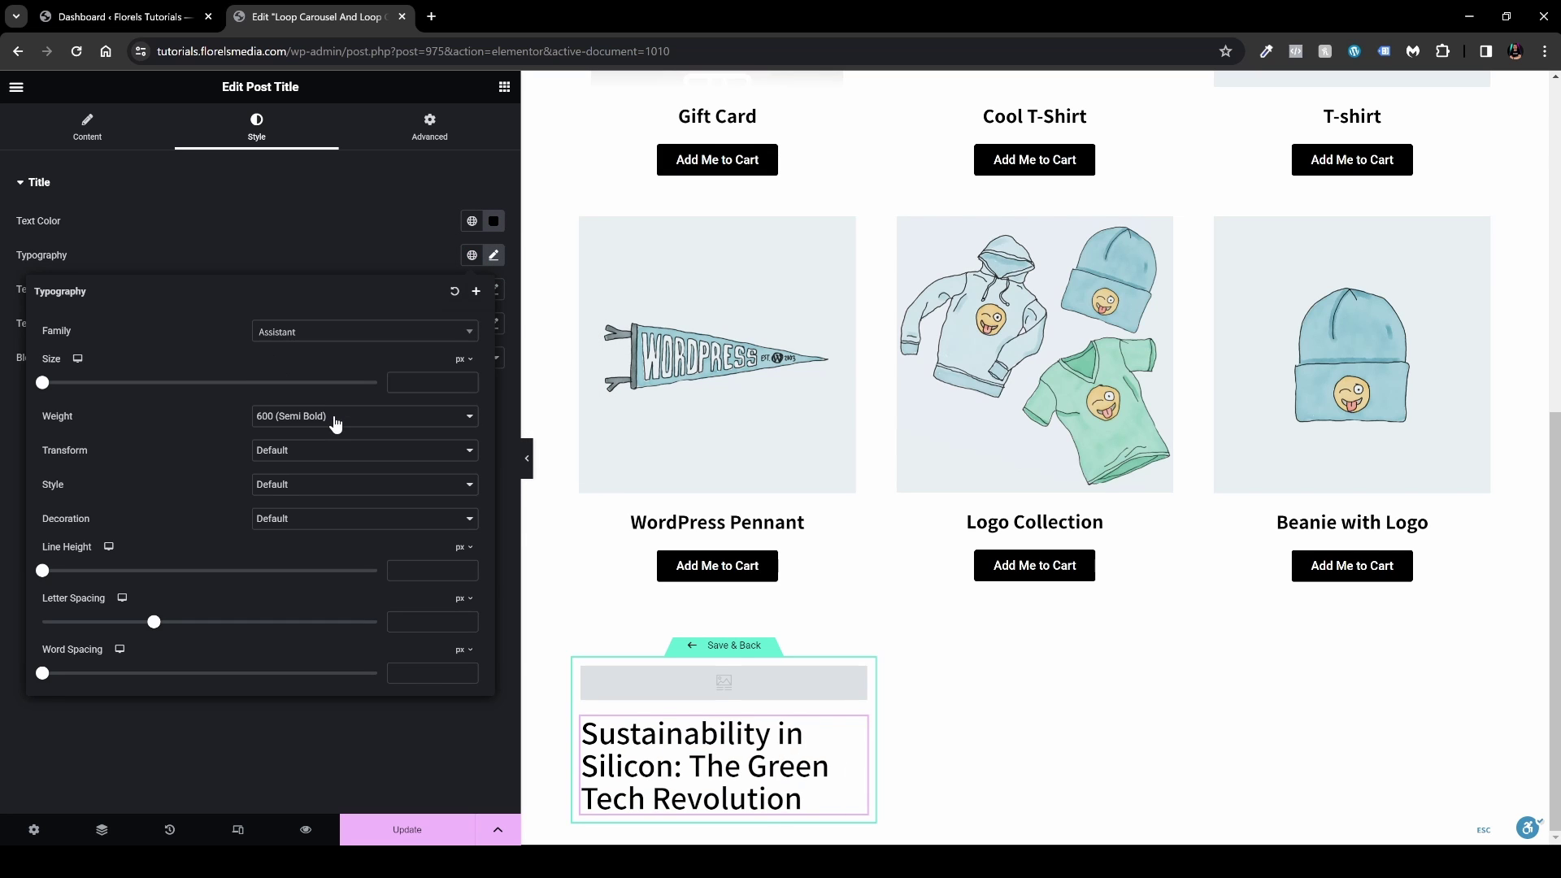
{"action": "left_click", "coordinate": [423, 382]}
{"action": "type", "text": "25"}
{"action": "left_click", "coordinate": [355, 420]}
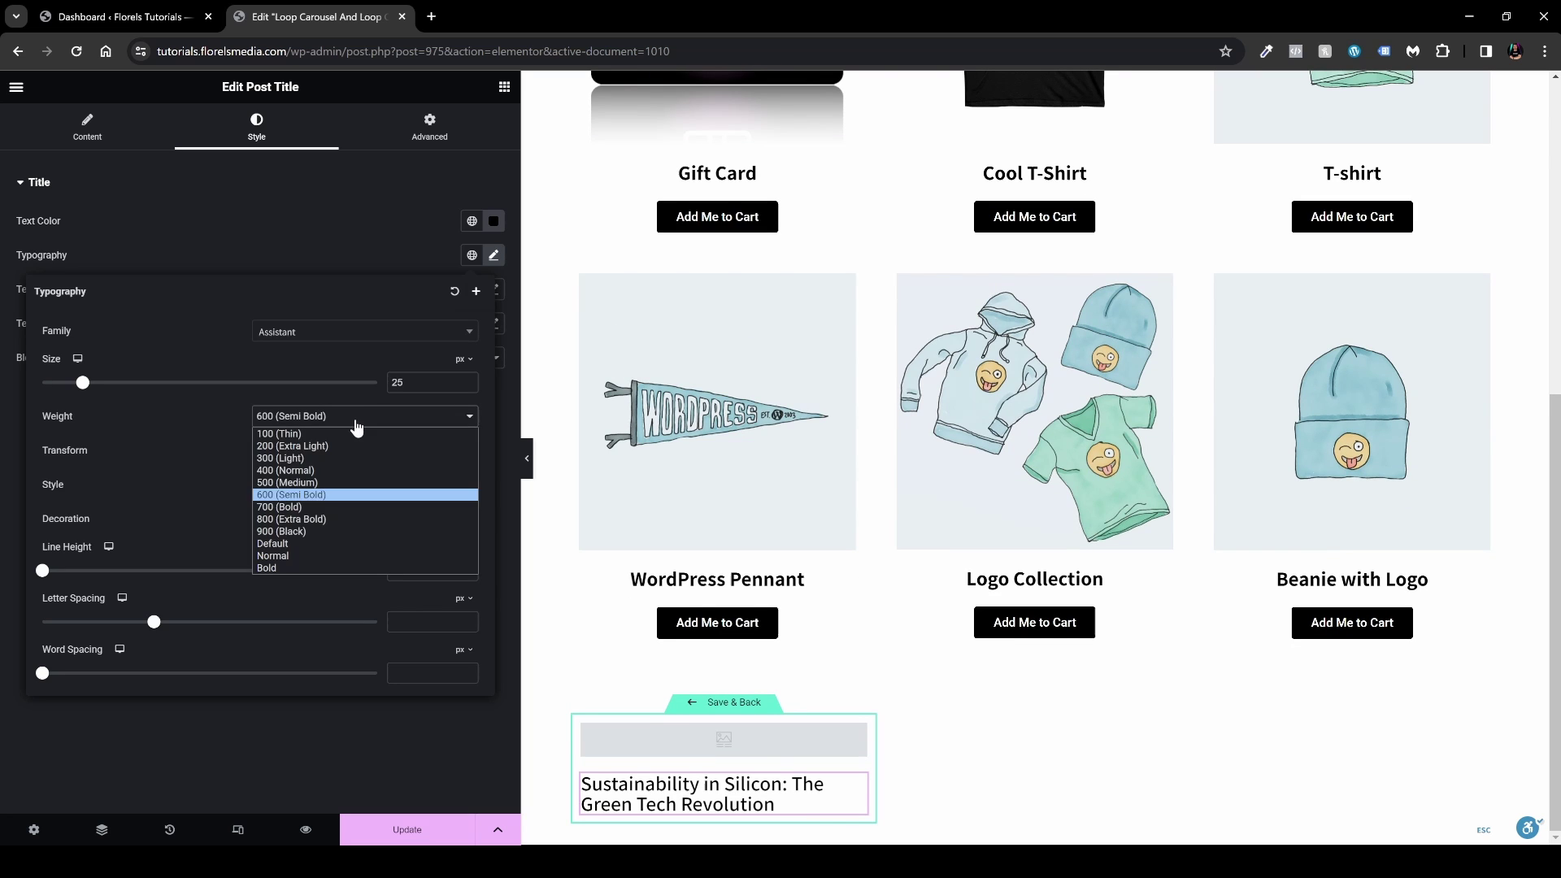
{"action": "left_click", "coordinate": [324, 507]}
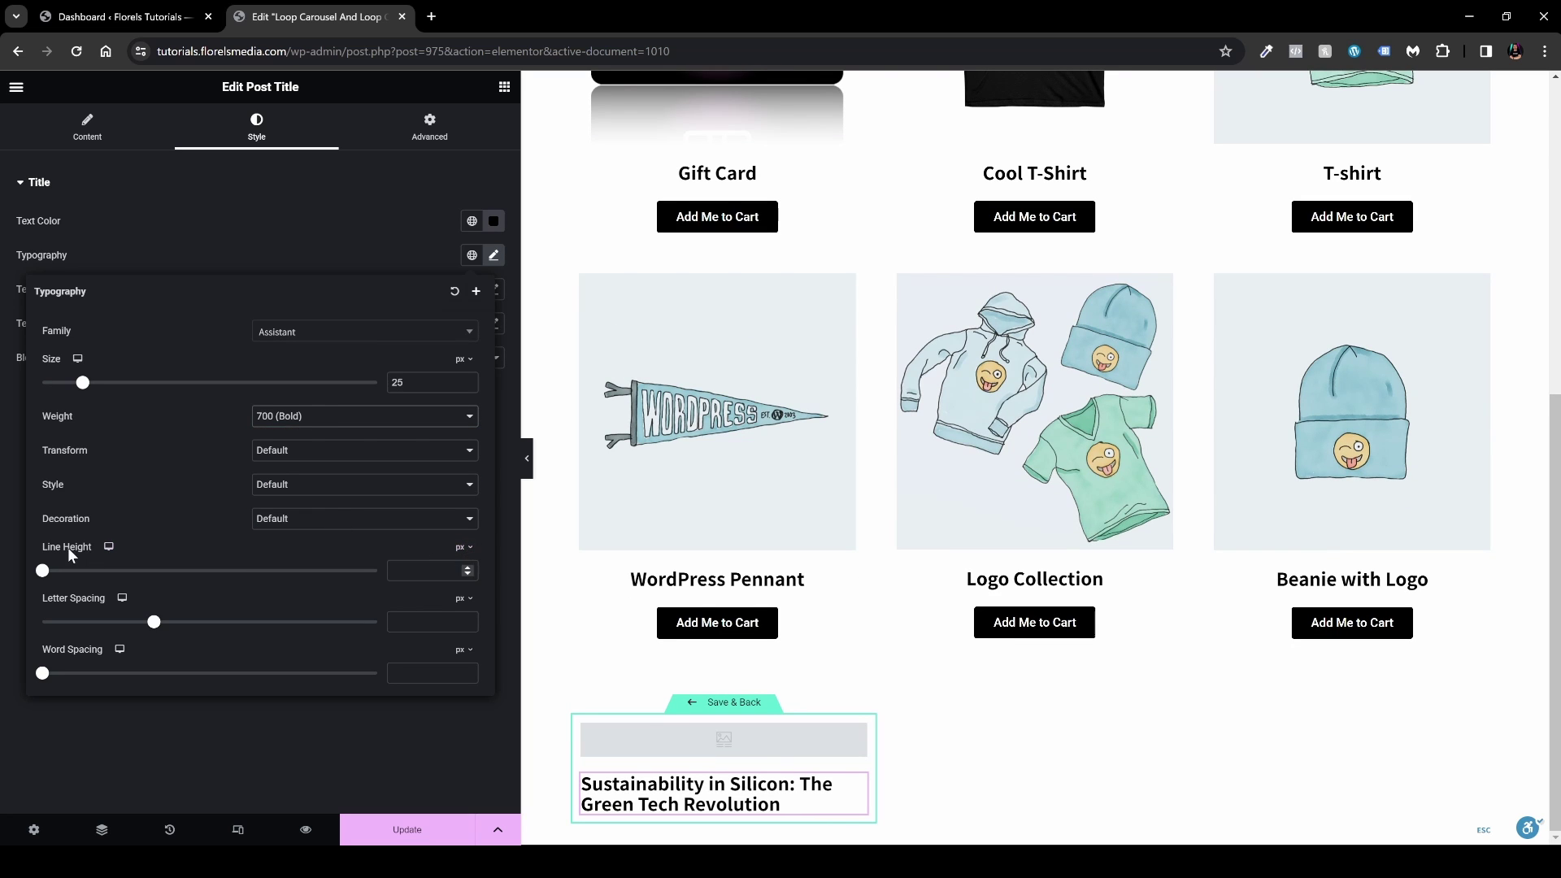
Step: Set the post title's line height to 1.2 em
{"action": "left_click", "coordinate": [462, 549]}
{"action": "left_click", "coordinate": [459, 572]}
{"action": "left_click", "coordinate": [419, 570]}
{"action": "type", "text": "1.2"}
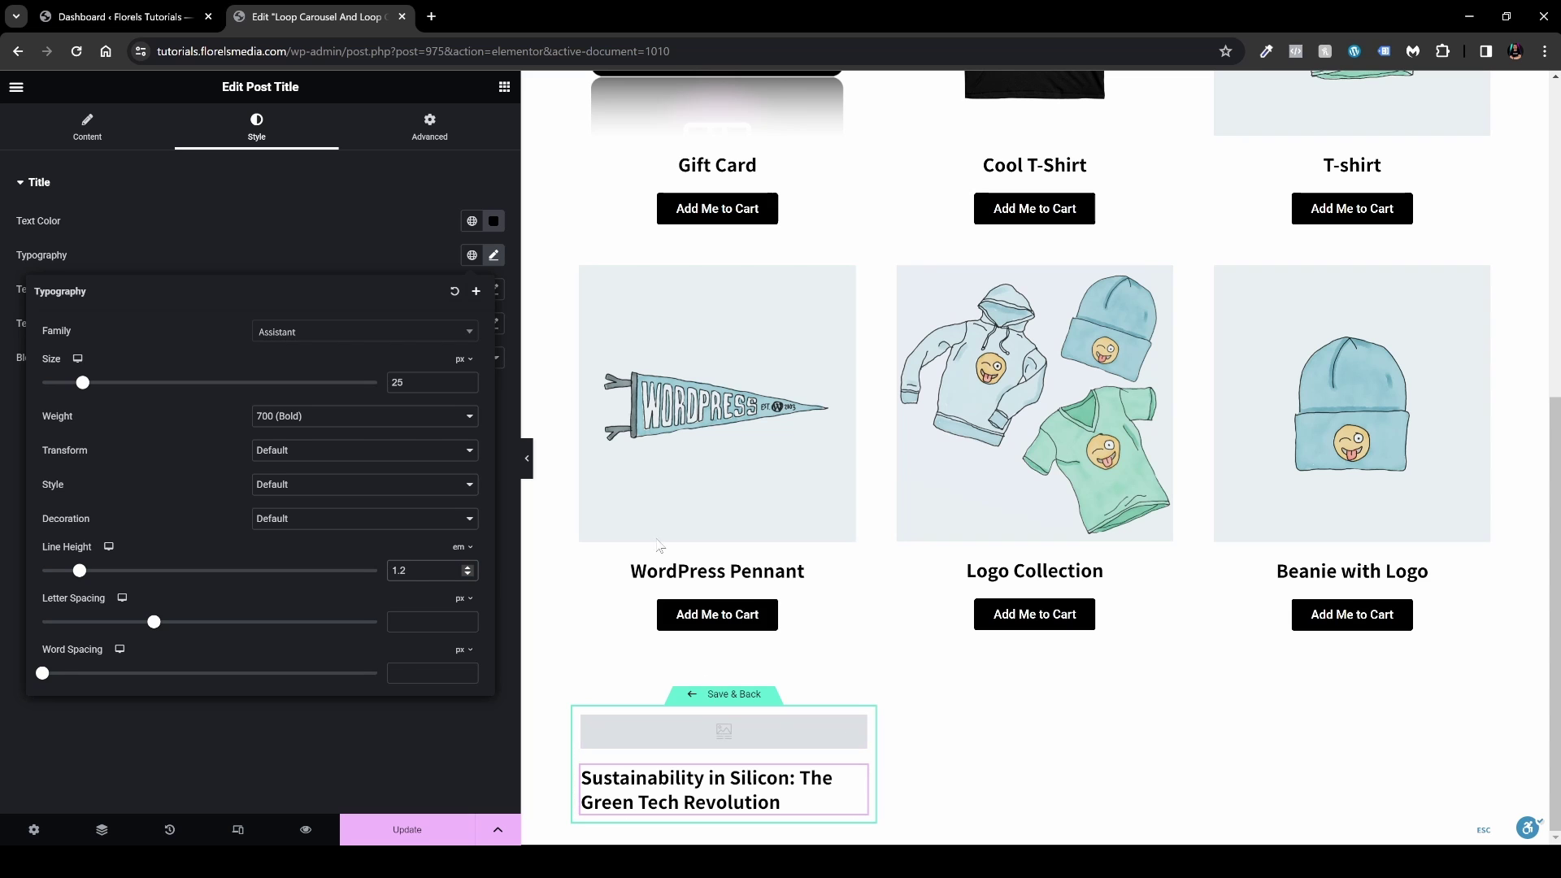
Step: Add a Button widget below the post title and set its text to "Read More"
{"action": "left_click", "coordinate": [503, 88]}
{"action": "scroll", "coordinate": [369, 456], "scroll_direction": "down", "scroll_amount": 2}
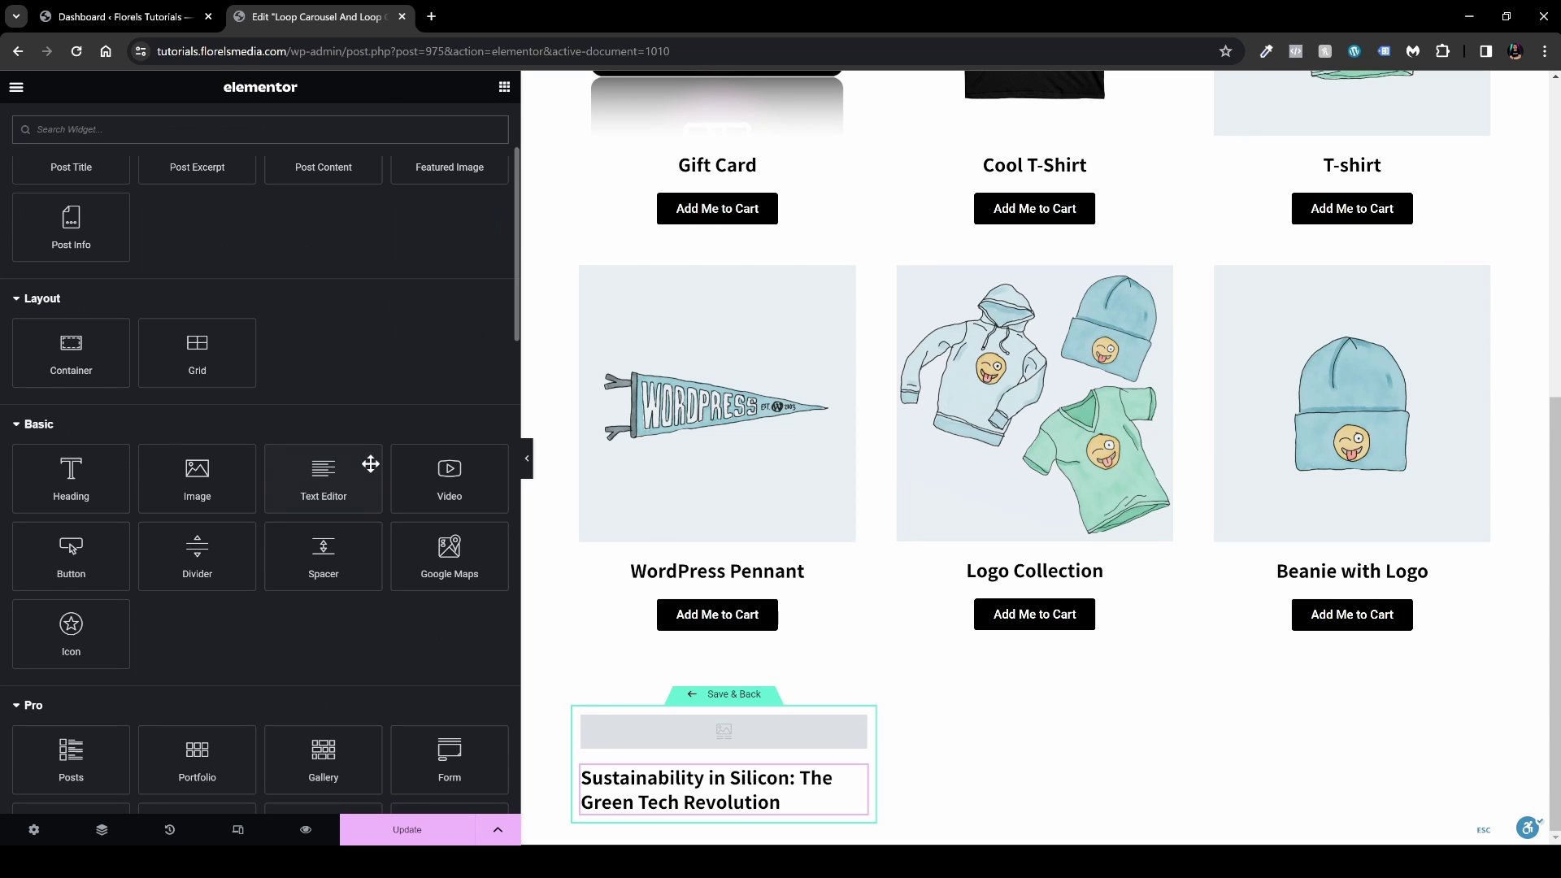
{"action": "left_click_drag", "start_coordinate": [70, 550], "coordinate": [626, 817]}
{"action": "left_click_drag", "start_coordinate": [280, 255], "coordinate": [253, 255]}
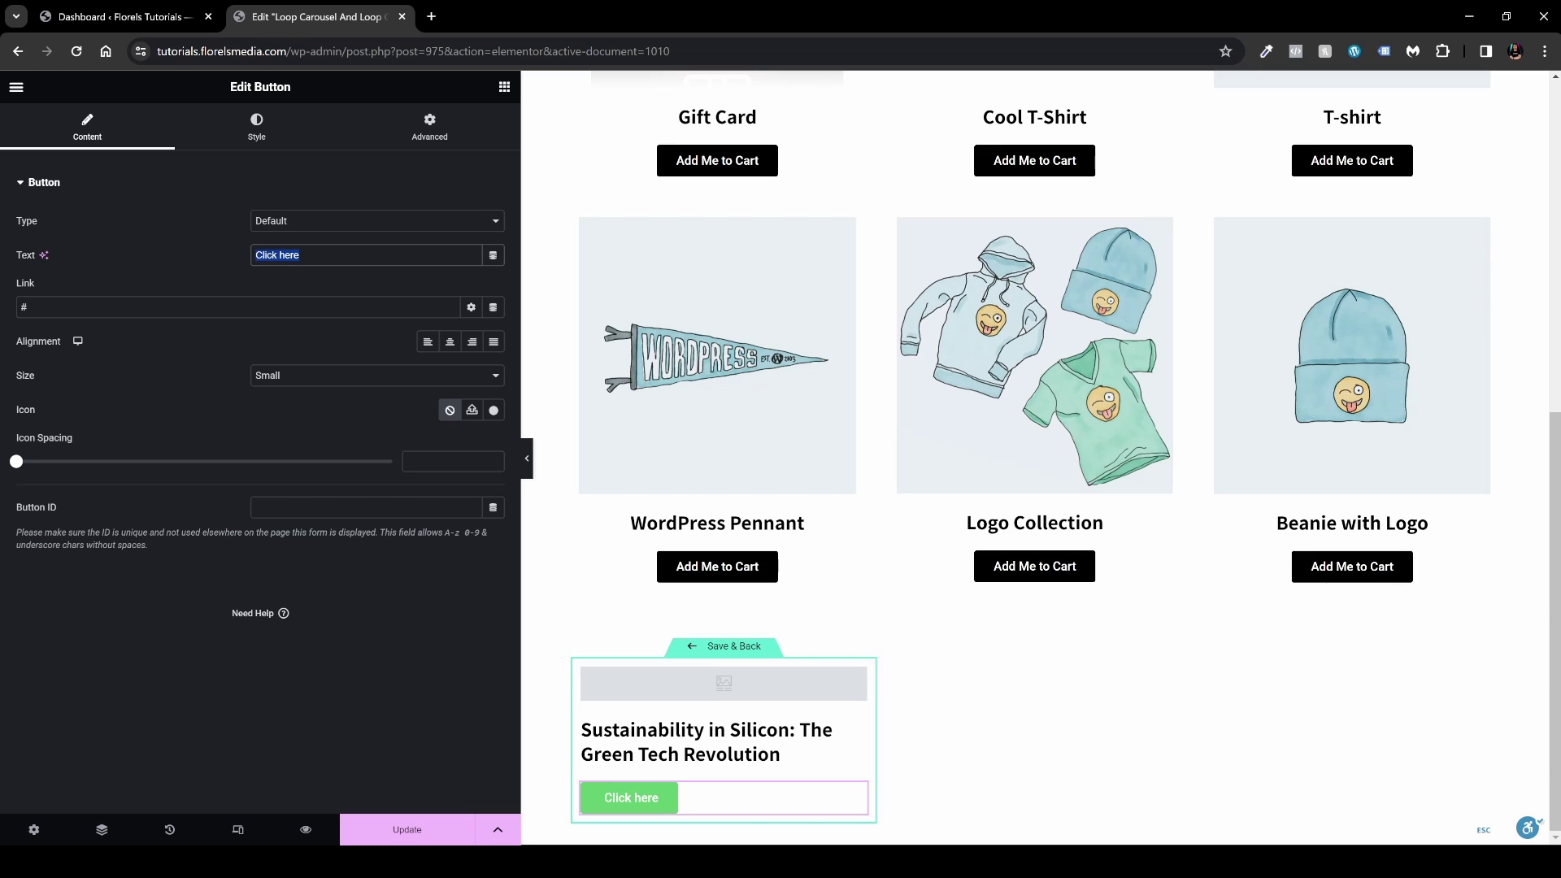
{"action": "type", "text": "Read More"}
Step: Link the button to the dynamic Post URL and extend its text to "Read More >>"
{"action": "left_click", "coordinate": [493, 307]}
{"action": "left_click", "coordinate": [326, 379]}
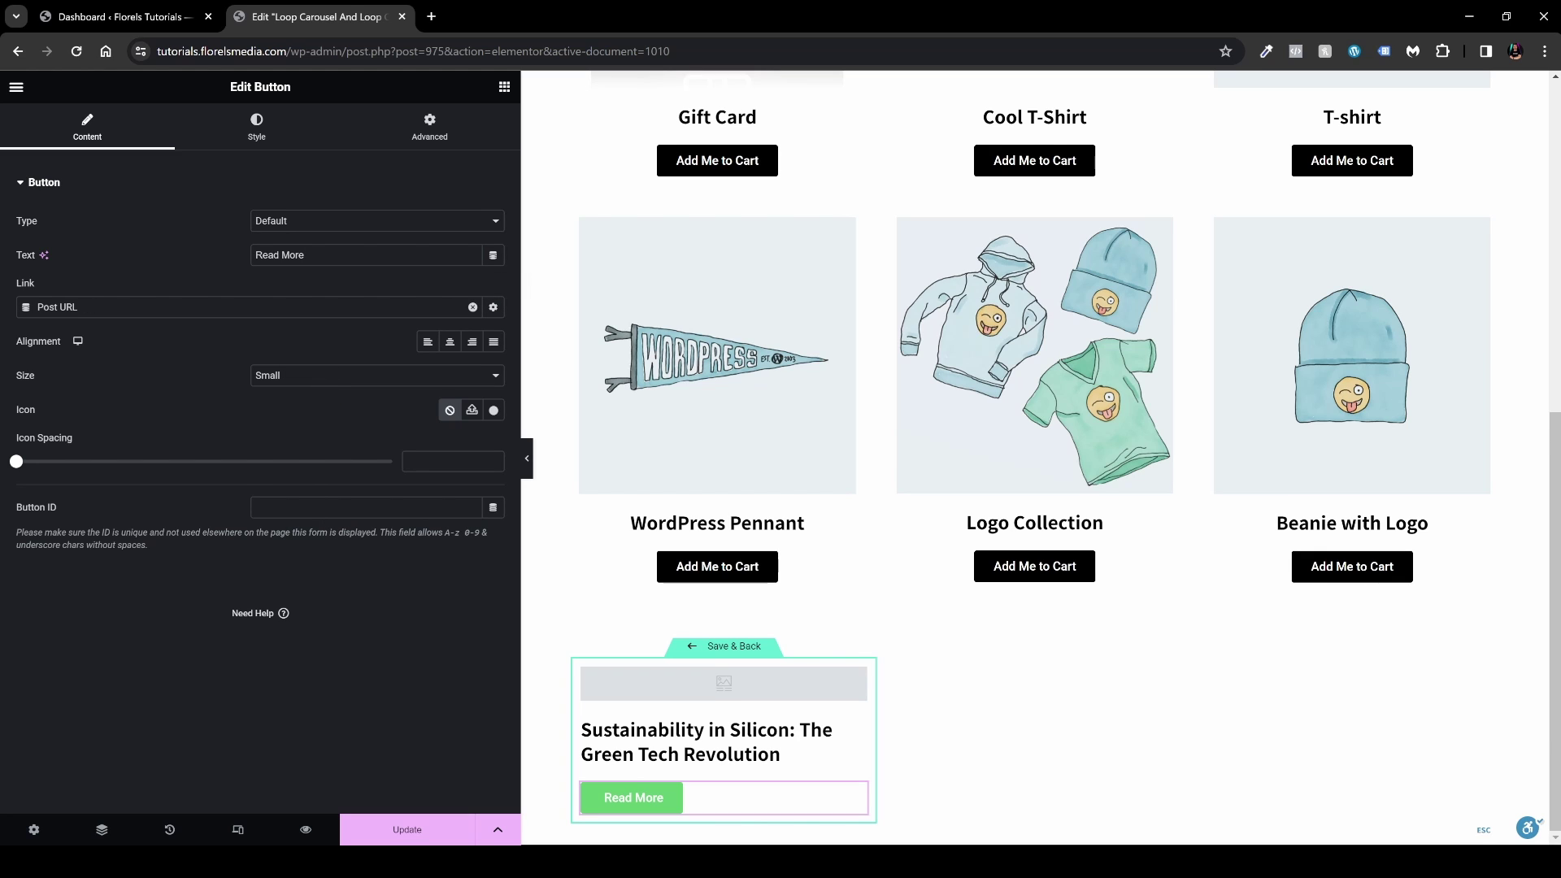
{"action": "type", "text": ">>"}
Step: Style the button with white text and a black (#000000) background
{"action": "left_click", "coordinate": [259, 127]}
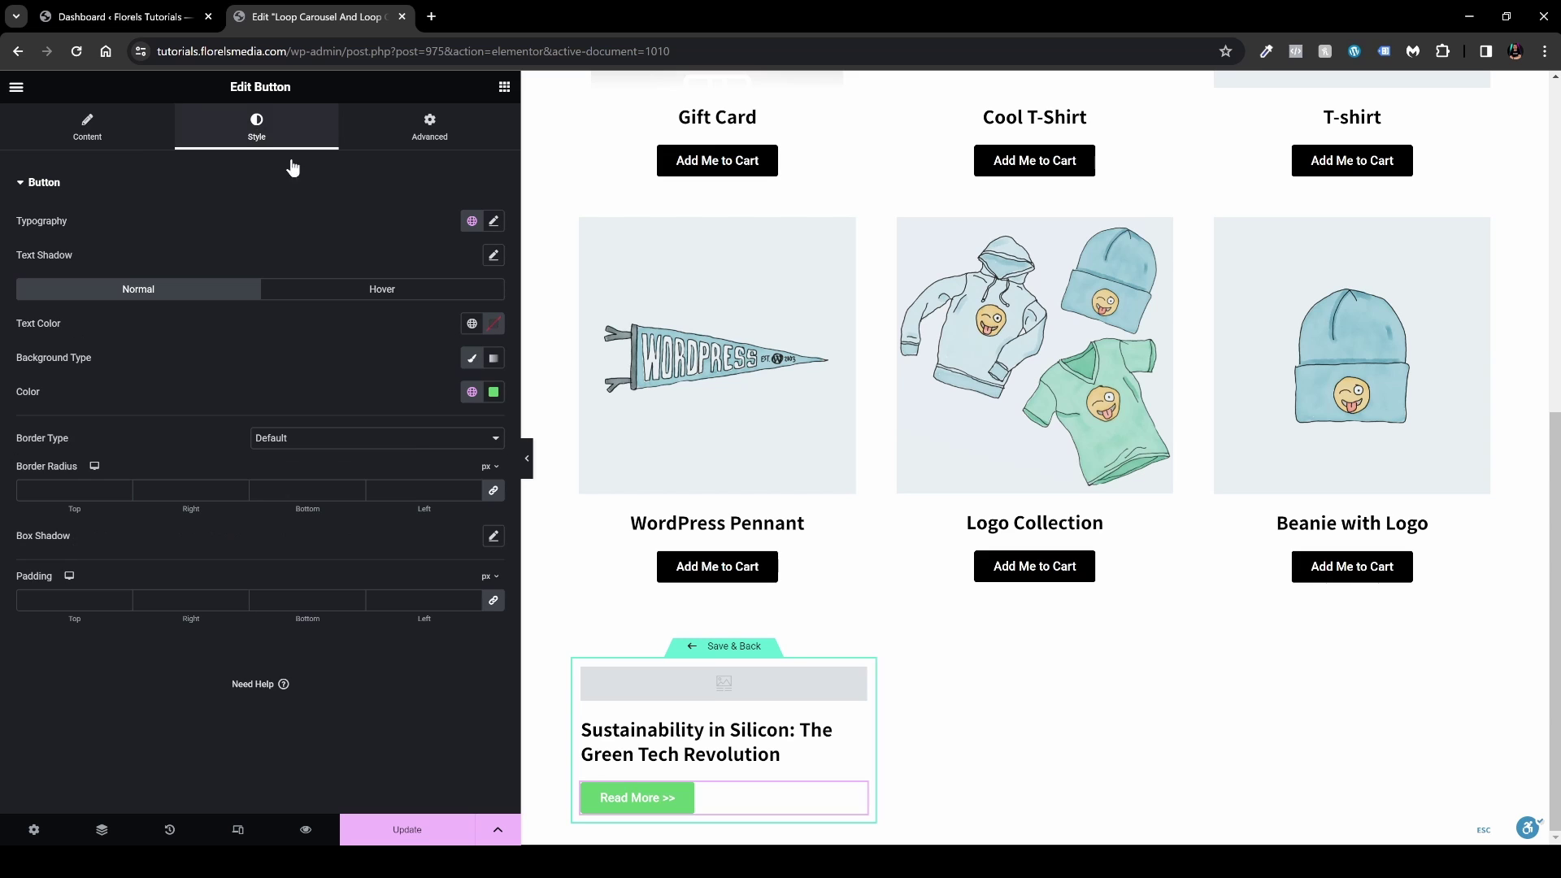
{"action": "left_click", "coordinate": [493, 323]}
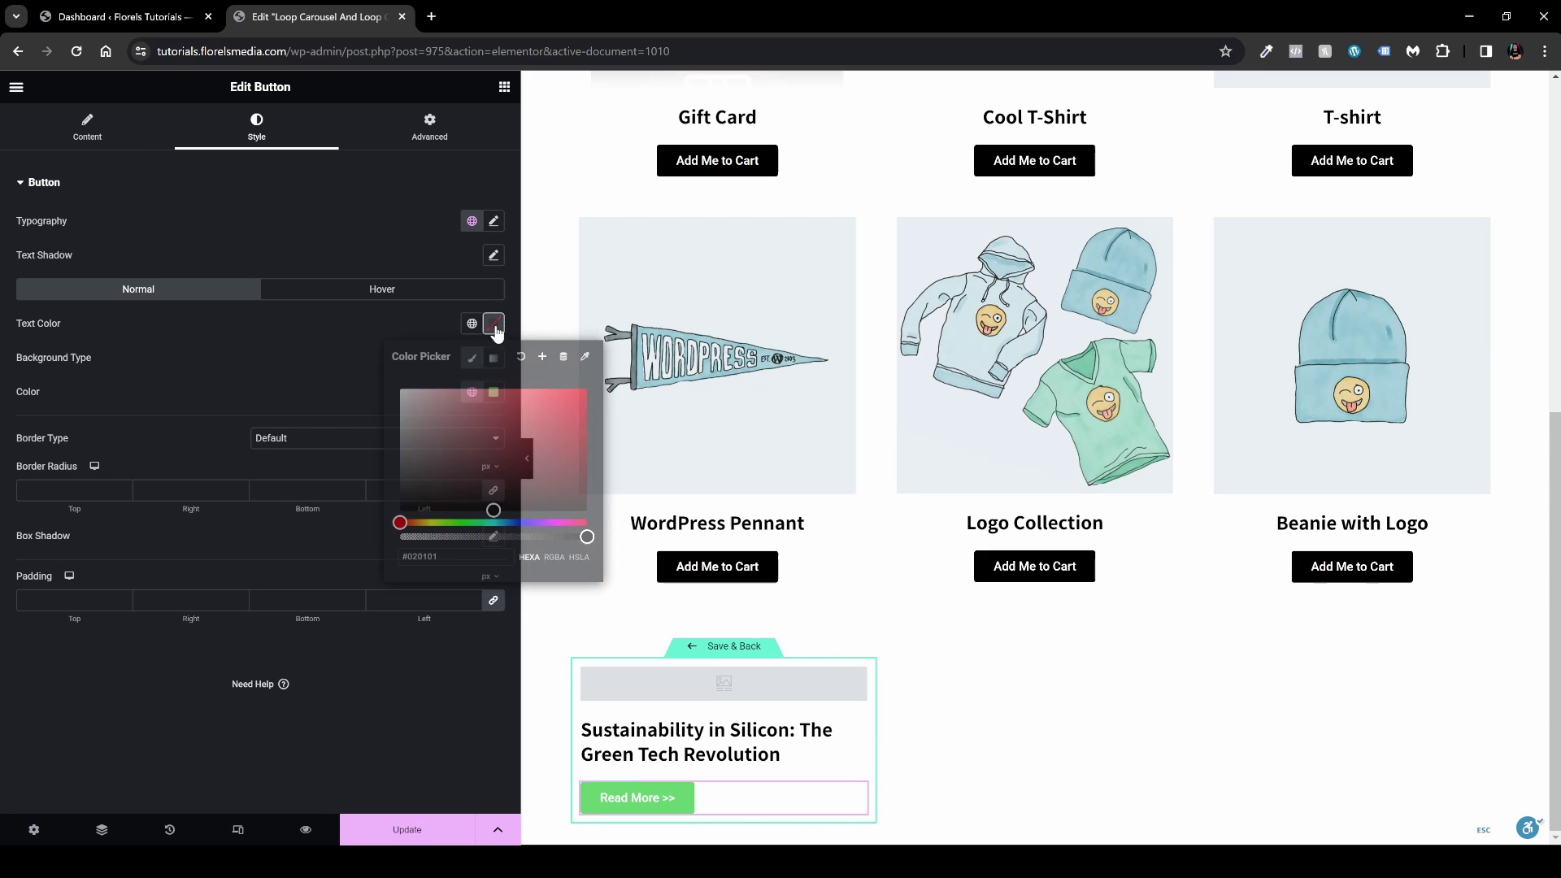
{"action": "left_click", "coordinate": [397, 389]}
{"action": "left_click", "coordinate": [342, 333]}
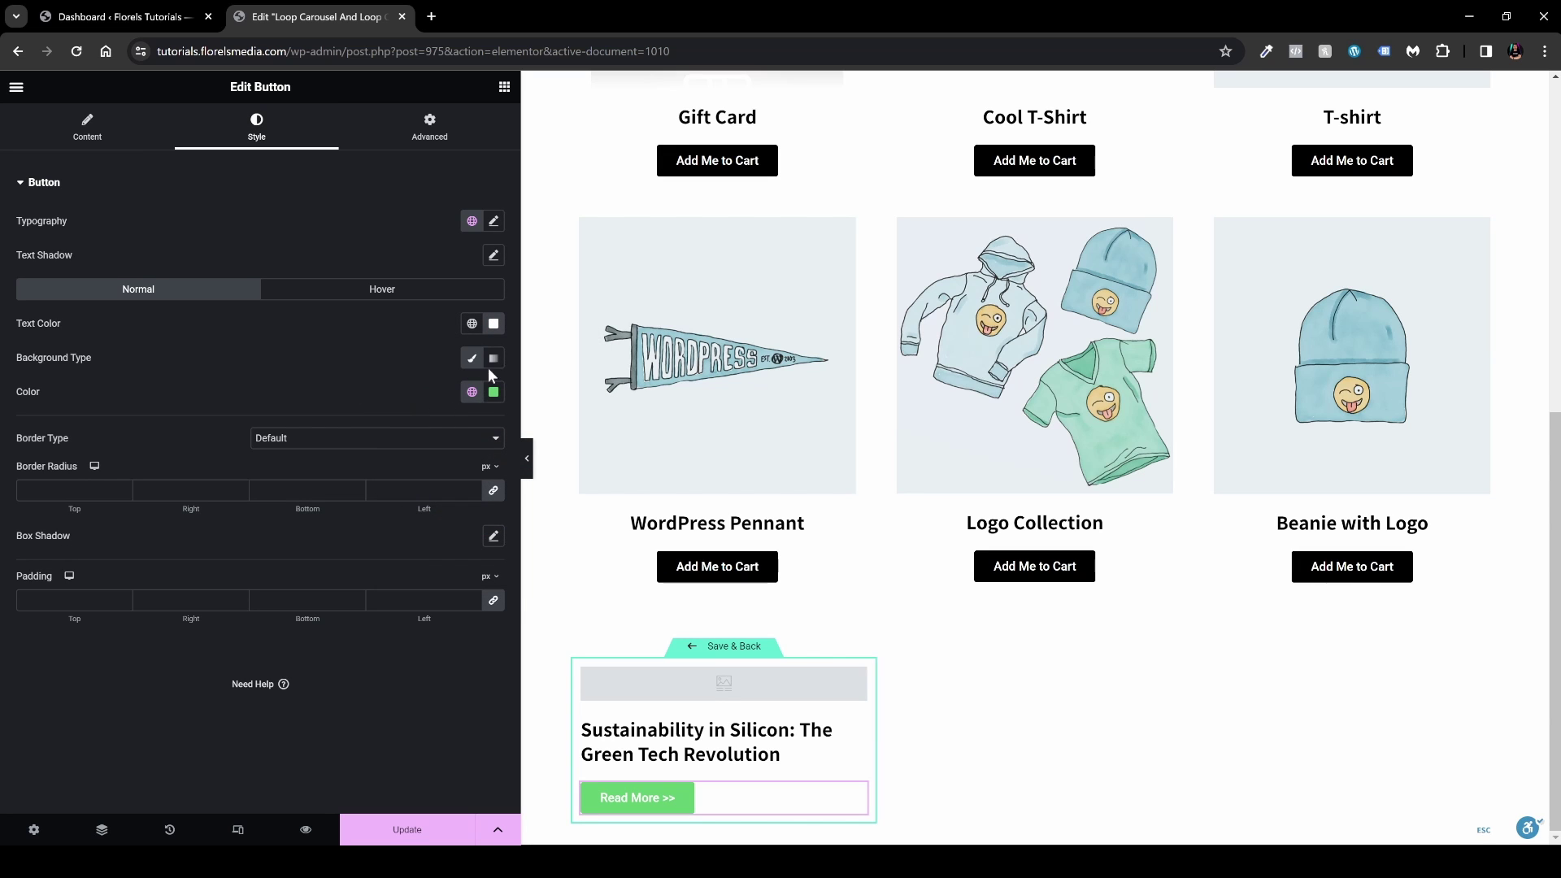
{"action": "left_click", "coordinate": [493, 392]}
{"action": "left_click", "coordinate": [447, 577]}
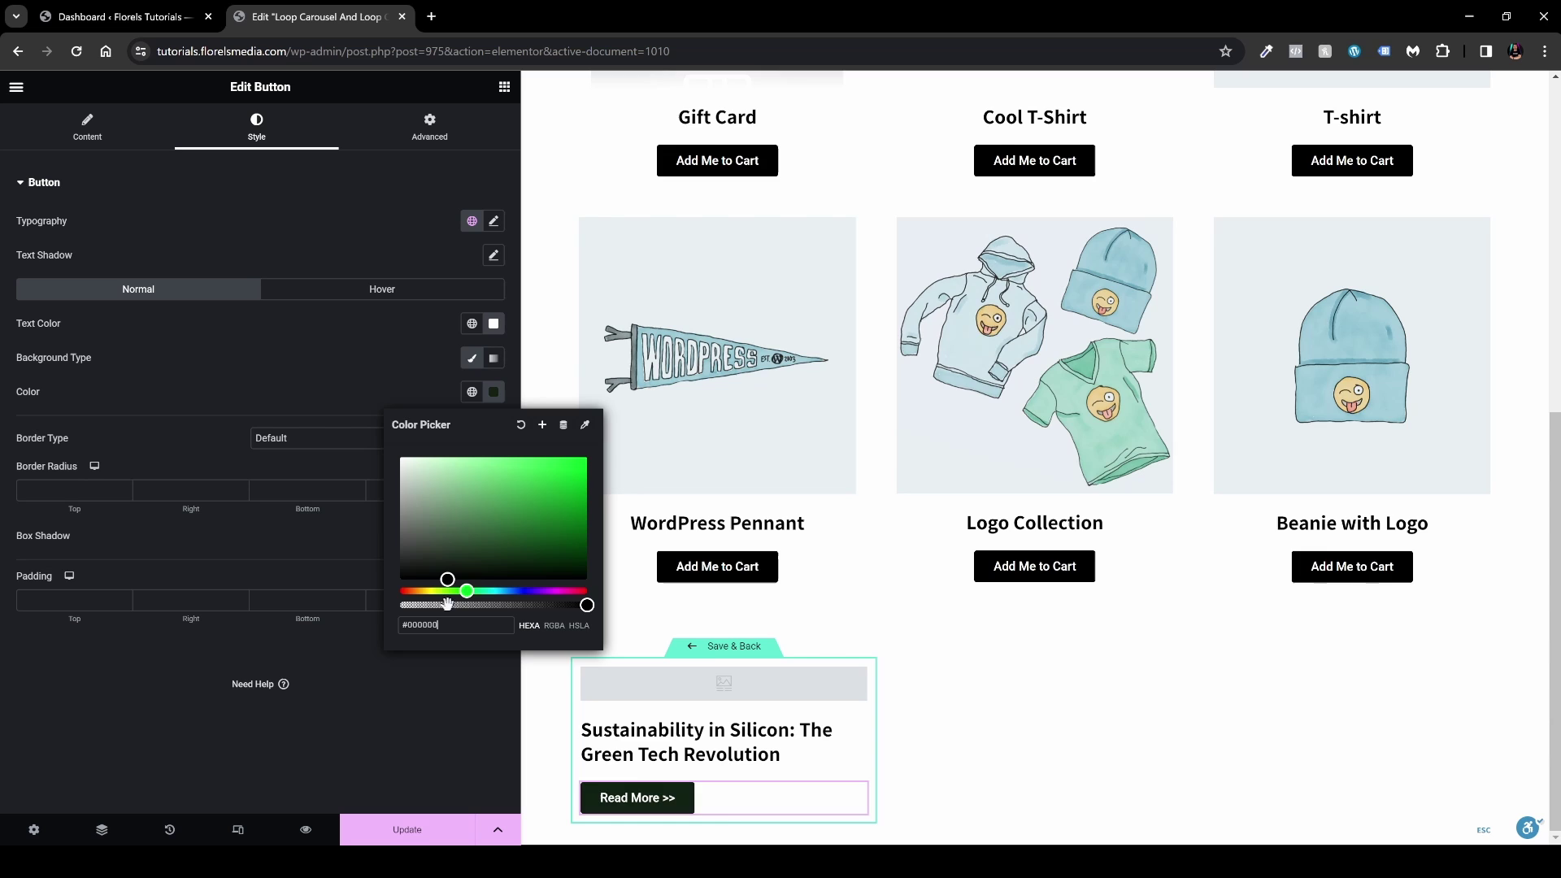
{"action": "left_click", "coordinate": [359, 696]}
Step: Save the updated loop template and reload the editor page
{"action": "scroll", "coordinate": [658, 195], "scroll_direction": "up", "scroll_amount": 7}
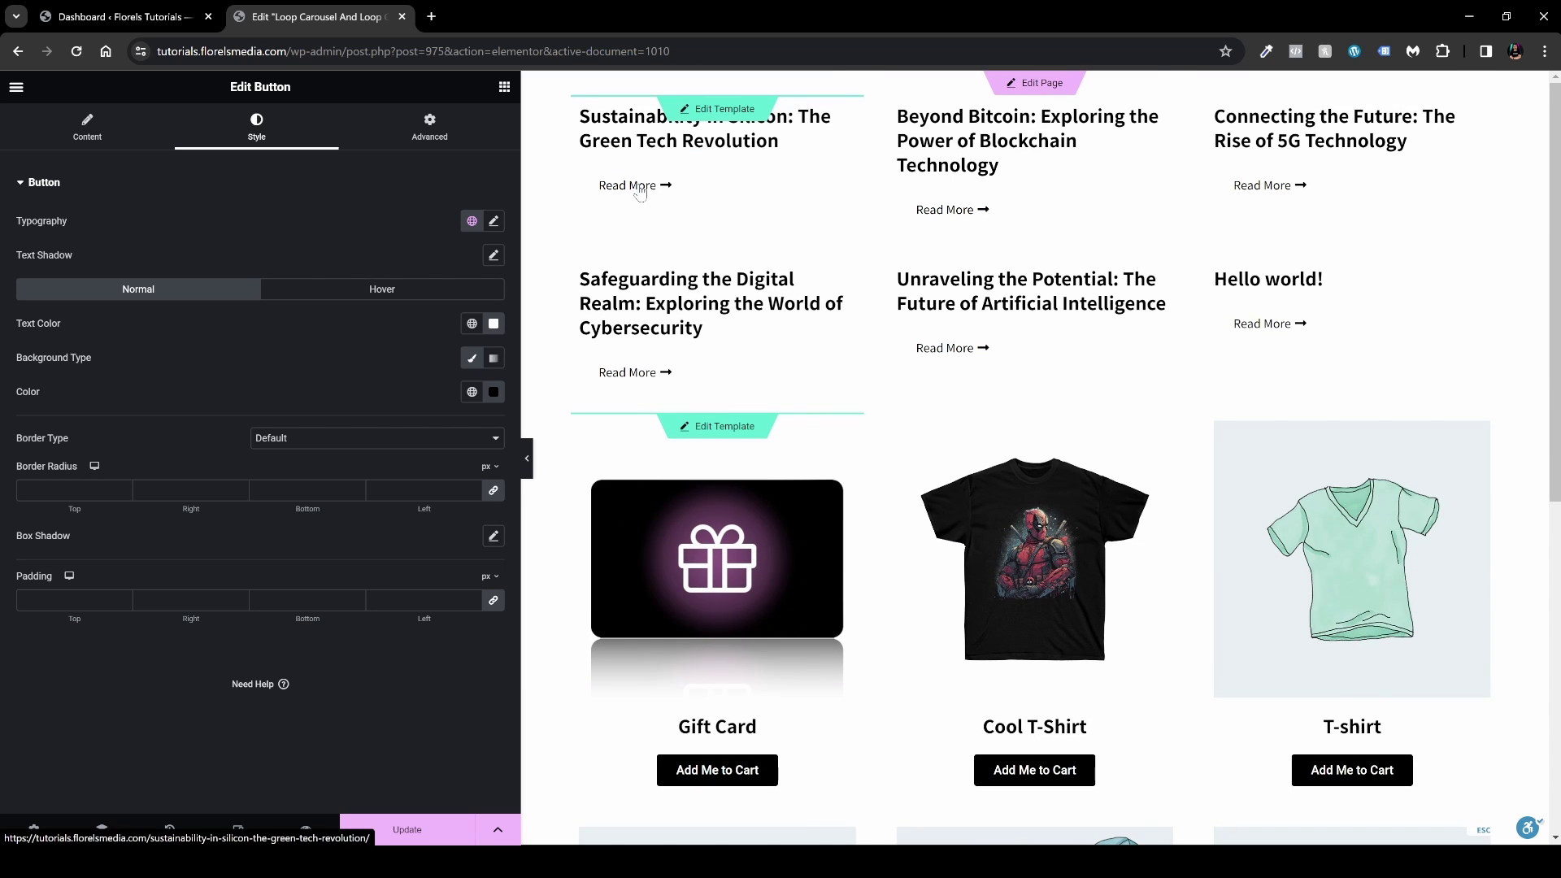
{"action": "scroll", "coordinate": [658, 195], "scroll_direction": "down", "scroll_amount": 7}
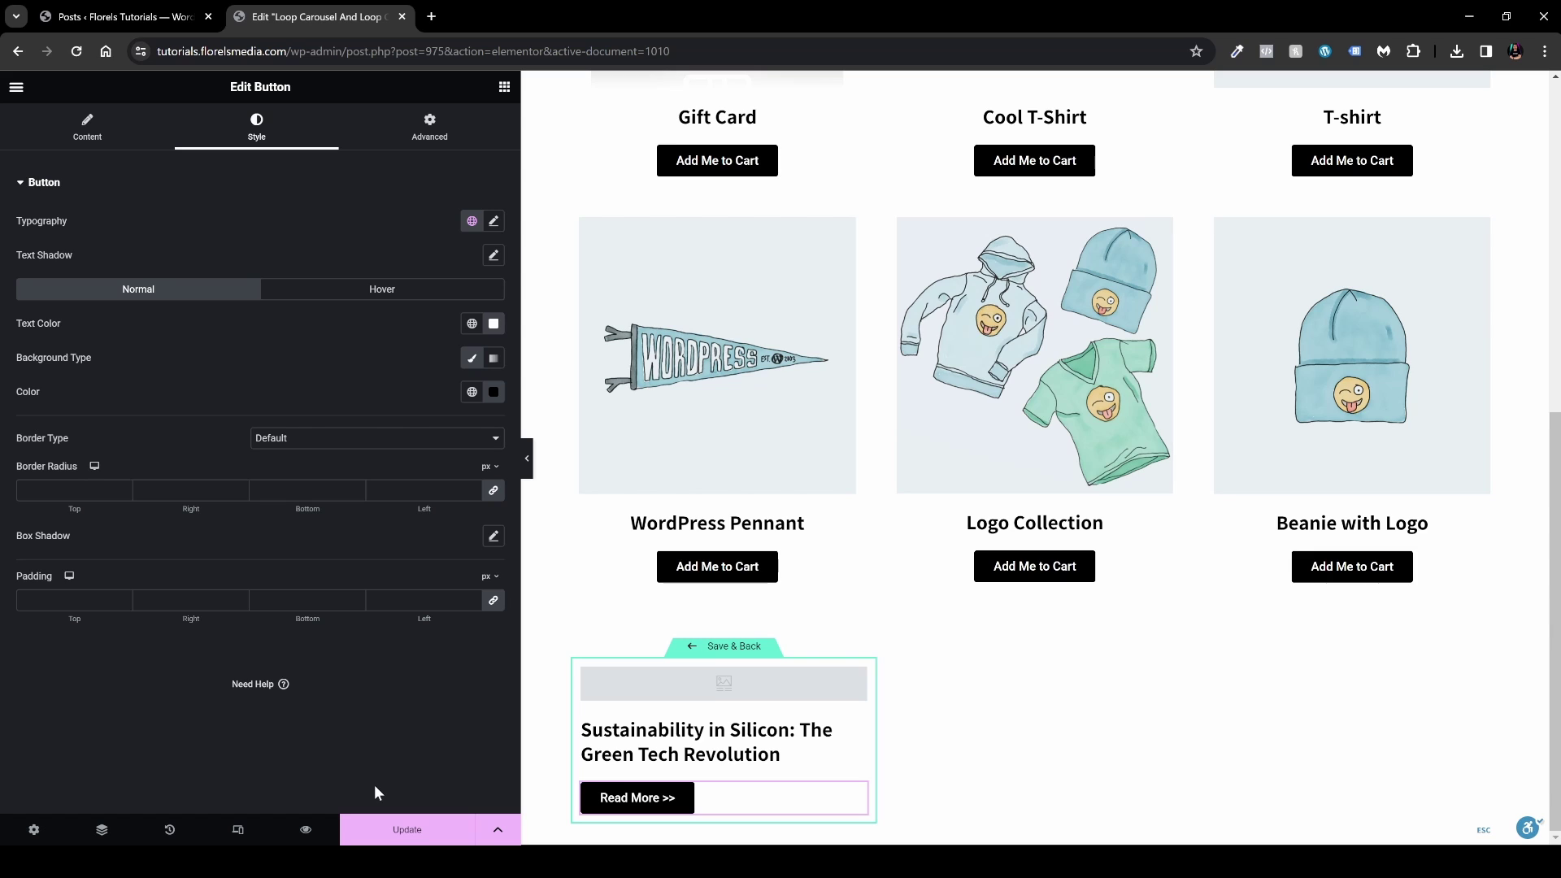
{"action": "left_click", "coordinate": [432, 837]}
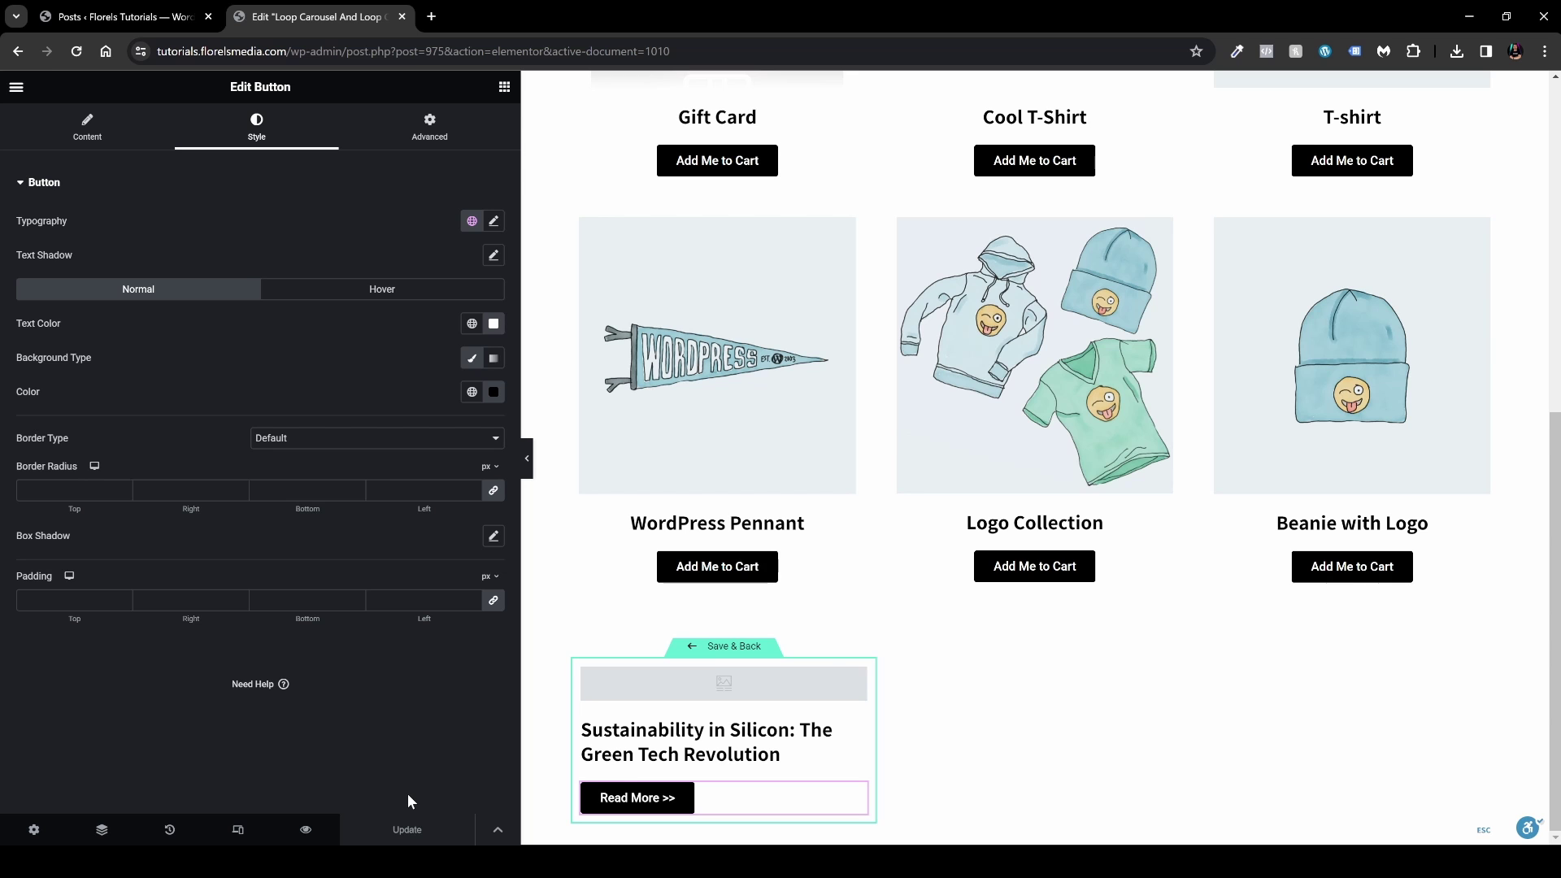
{"action": "key", "text": "F5"}
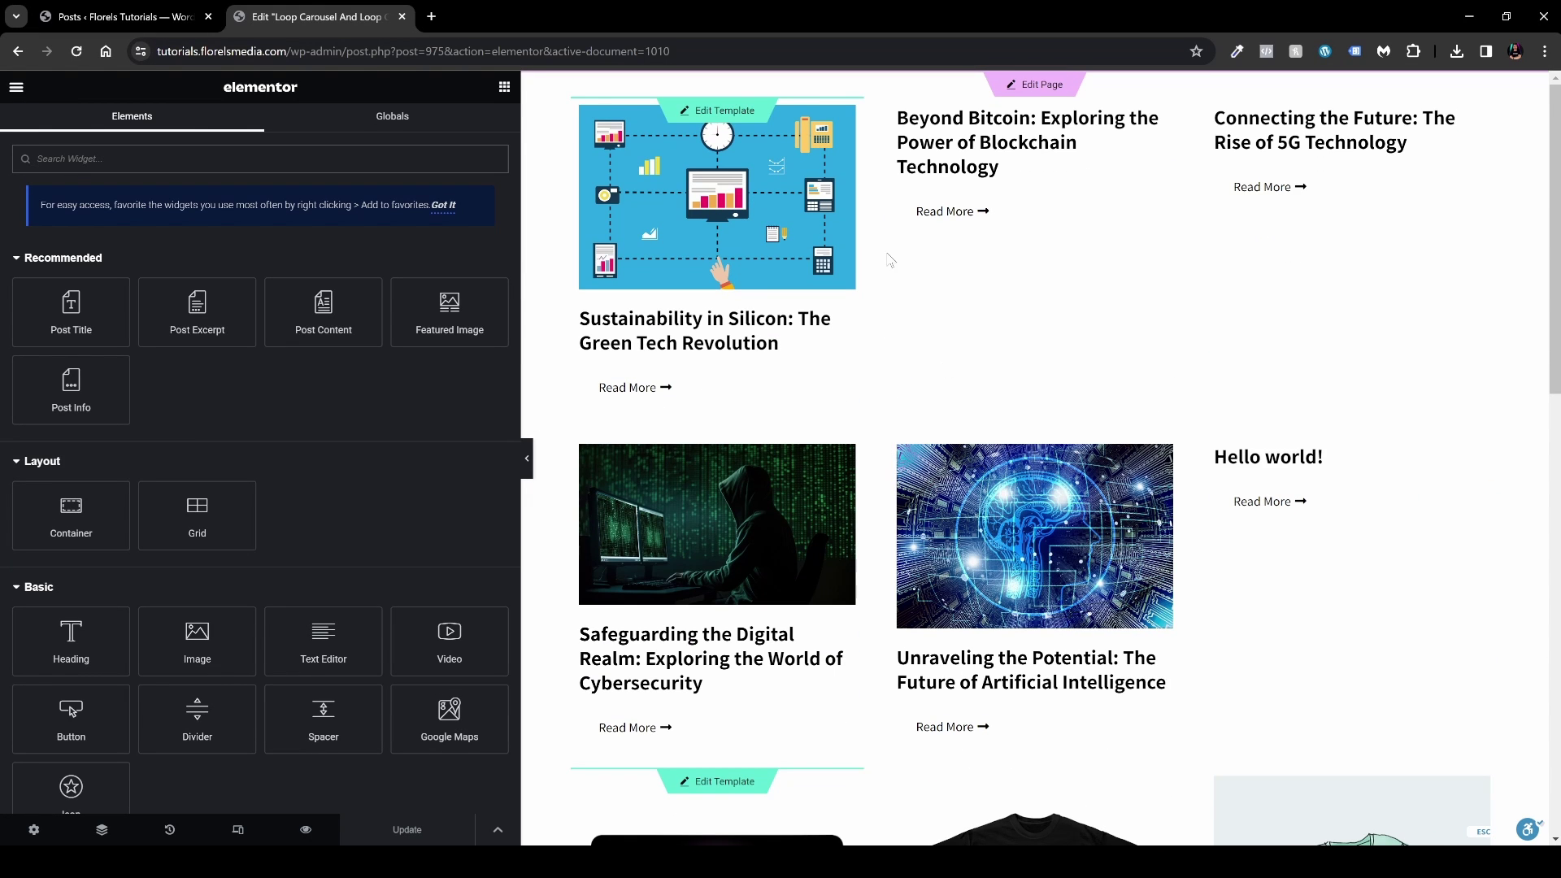
Step: Reopen the post carousel's loop template for editing and review its featured image, post title and button settings
{"action": "scroll", "coordinate": [881, 296], "scroll_direction": "down", "scroll_amount": 10}
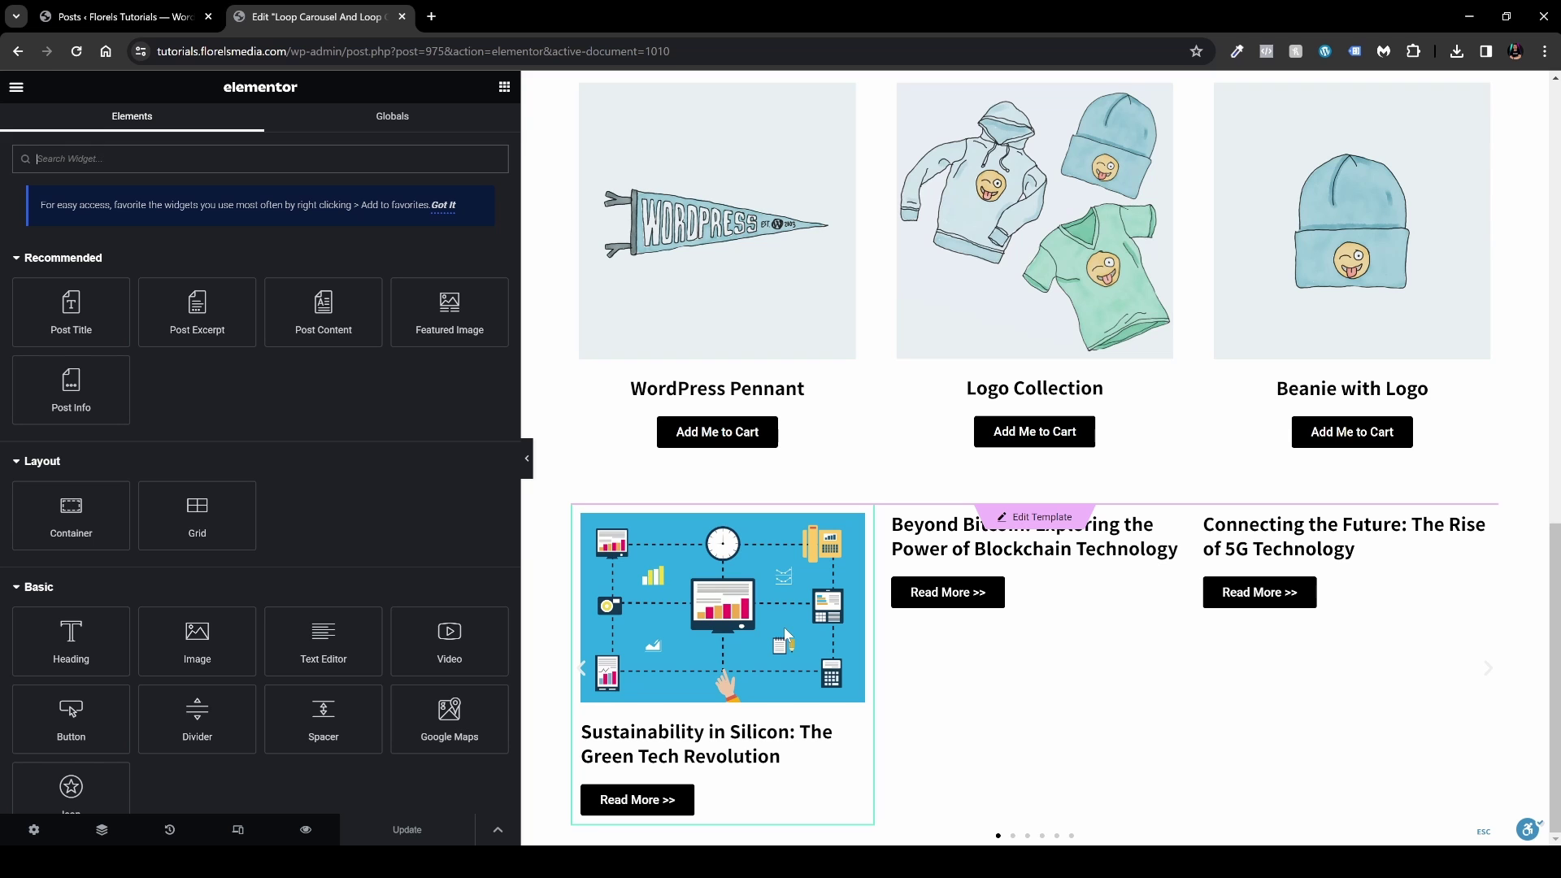
{"action": "left_click", "coordinate": [1039, 520]}
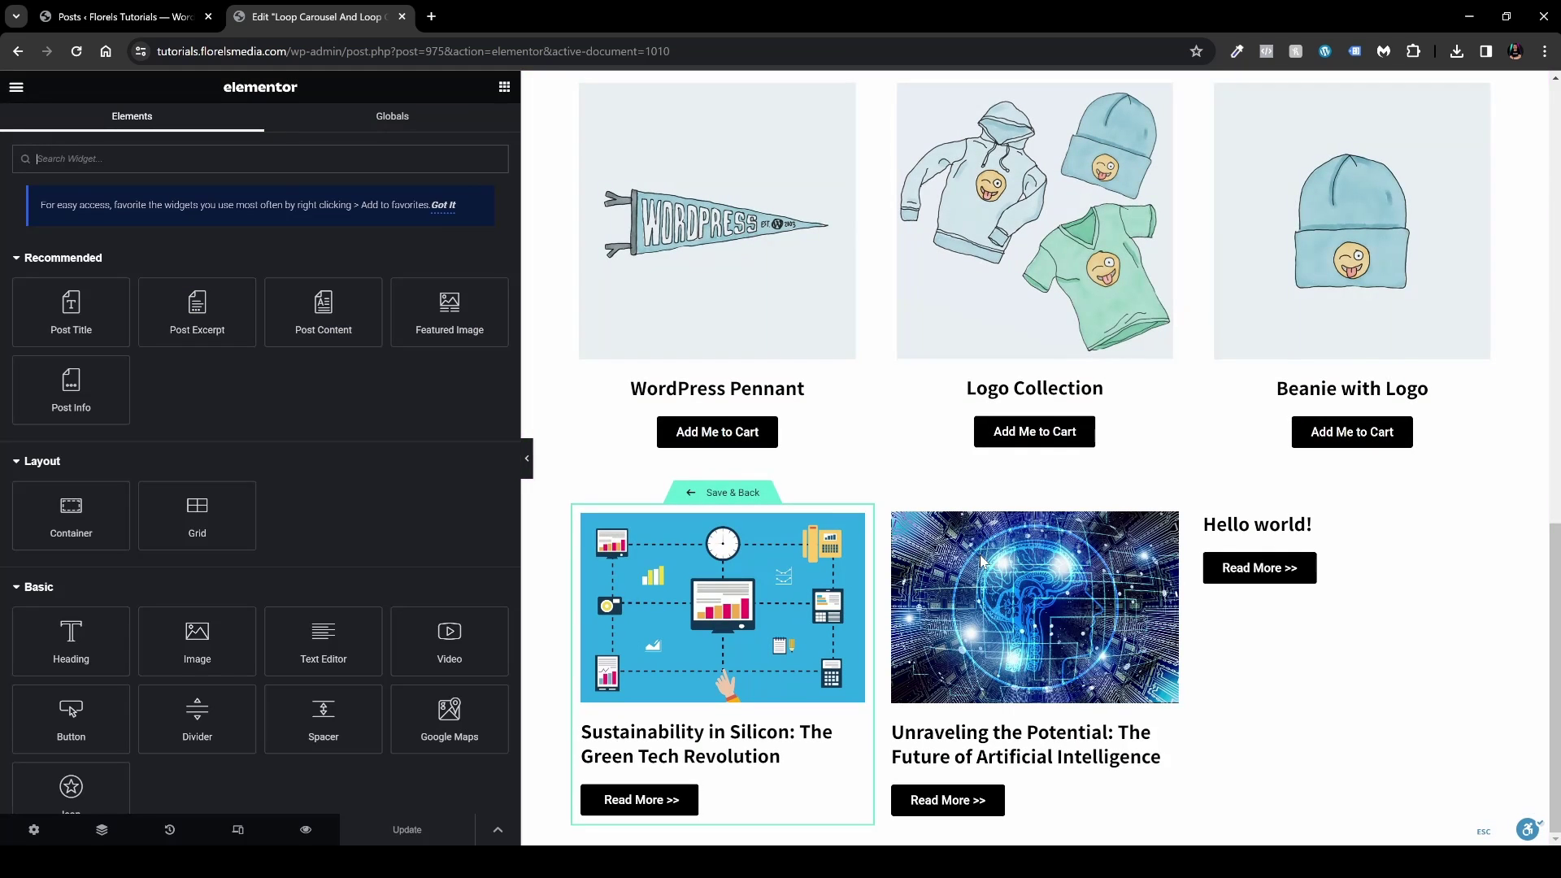
{"action": "left_click", "coordinate": [740, 596]}
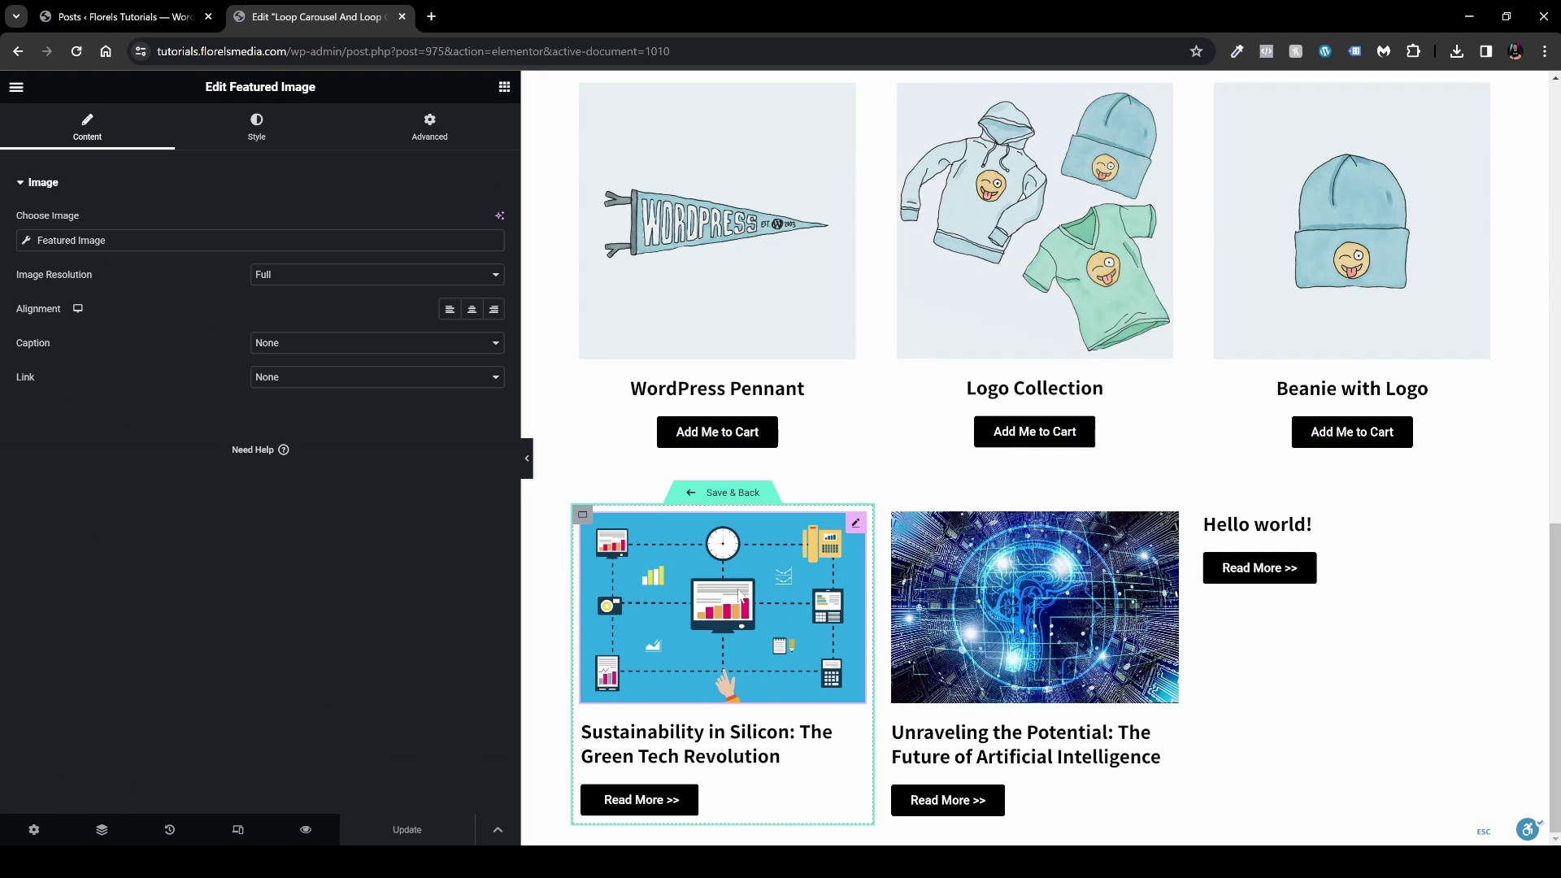
{"action": "left_click", "coordinate": [708, 747]}
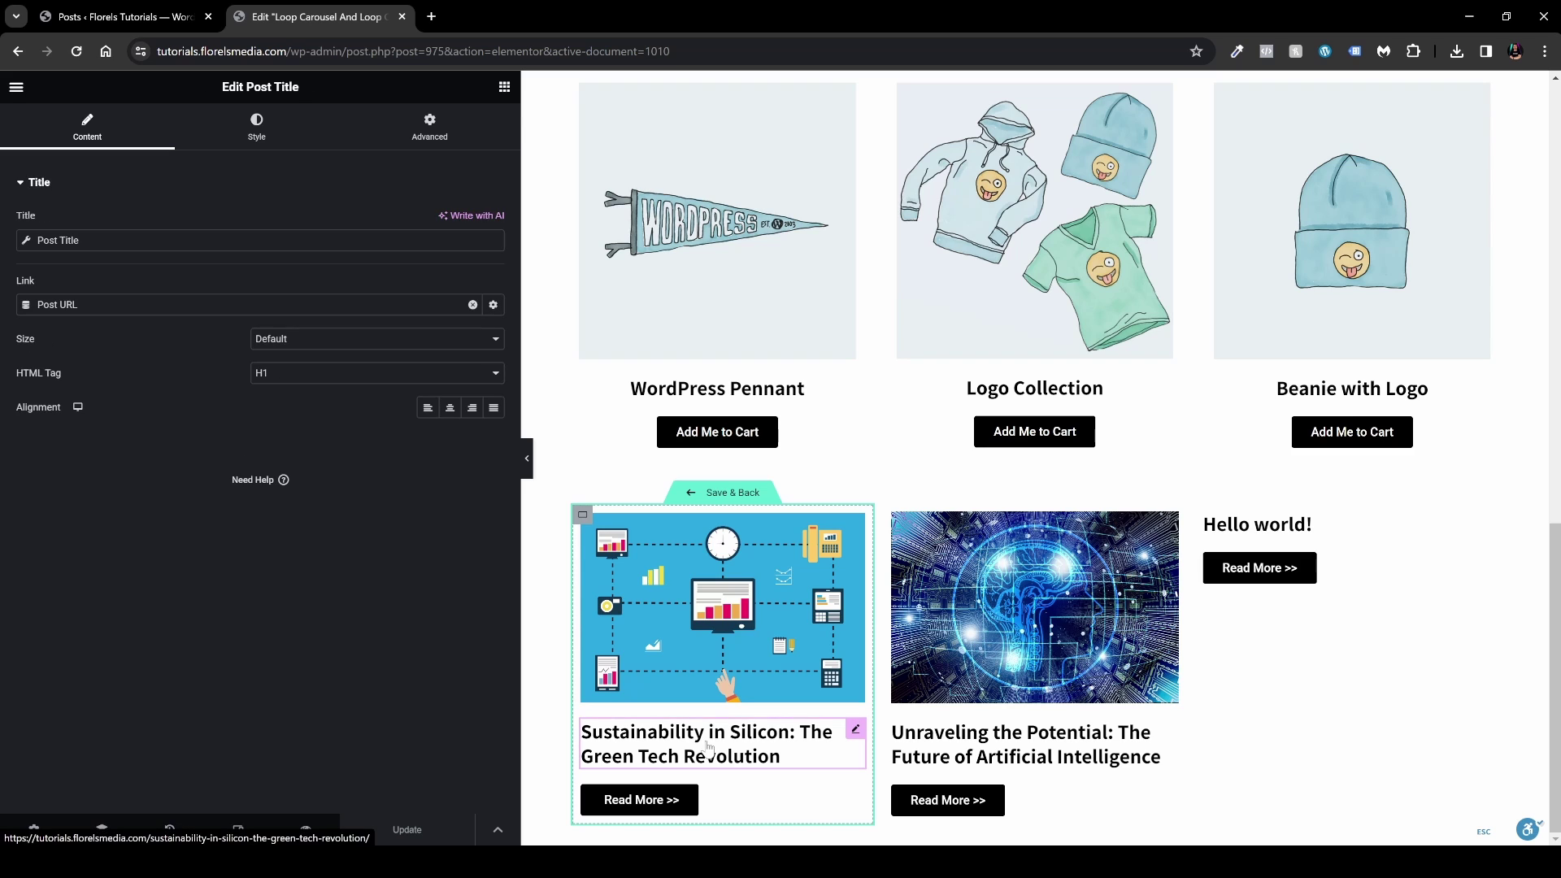
{"action": "left_click", "coordinate": [752, 815]}
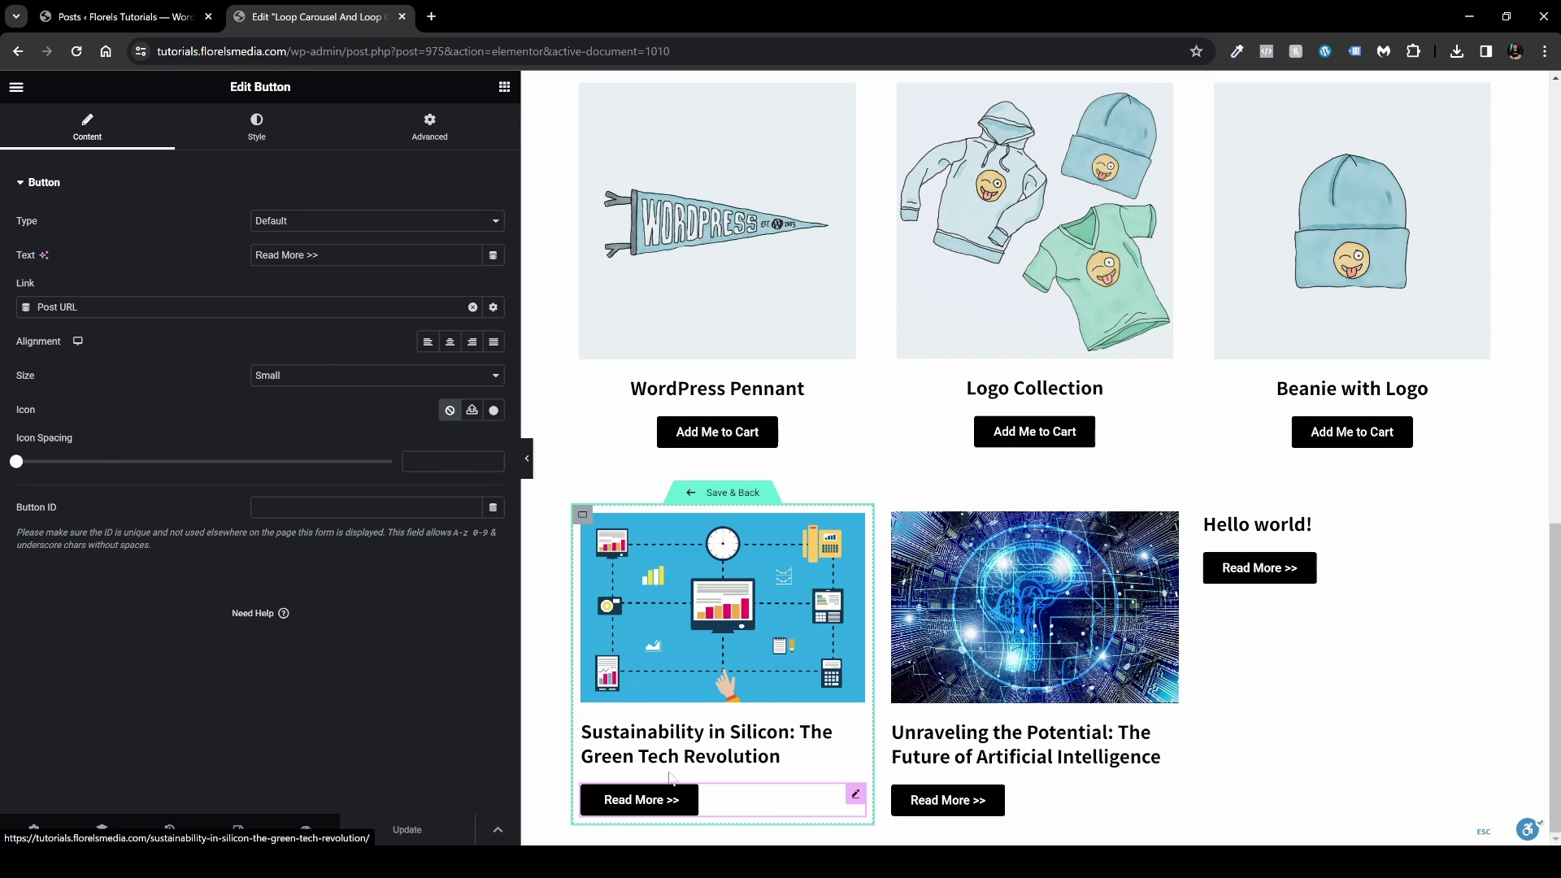
Step: Give the featured image a Custom URL link using the dynamic Post URL
{"action": "left_click", "coordinate": [704, 633]}
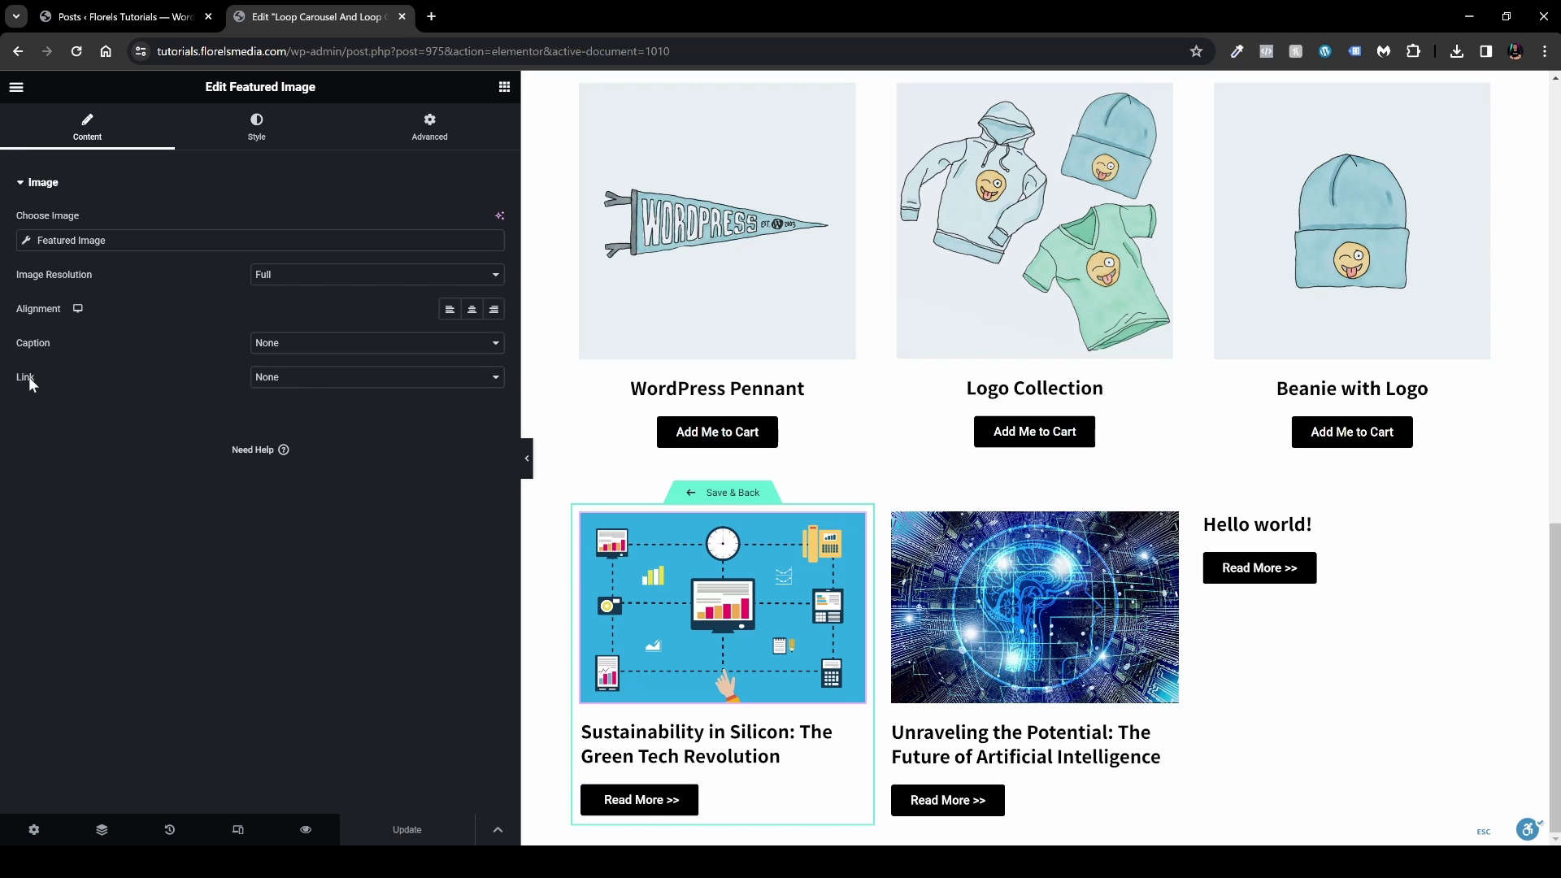
{"action": "left_click", "coordinate": [303, 381]}
{"action": "left_click", "coordinate": [305, 419]}
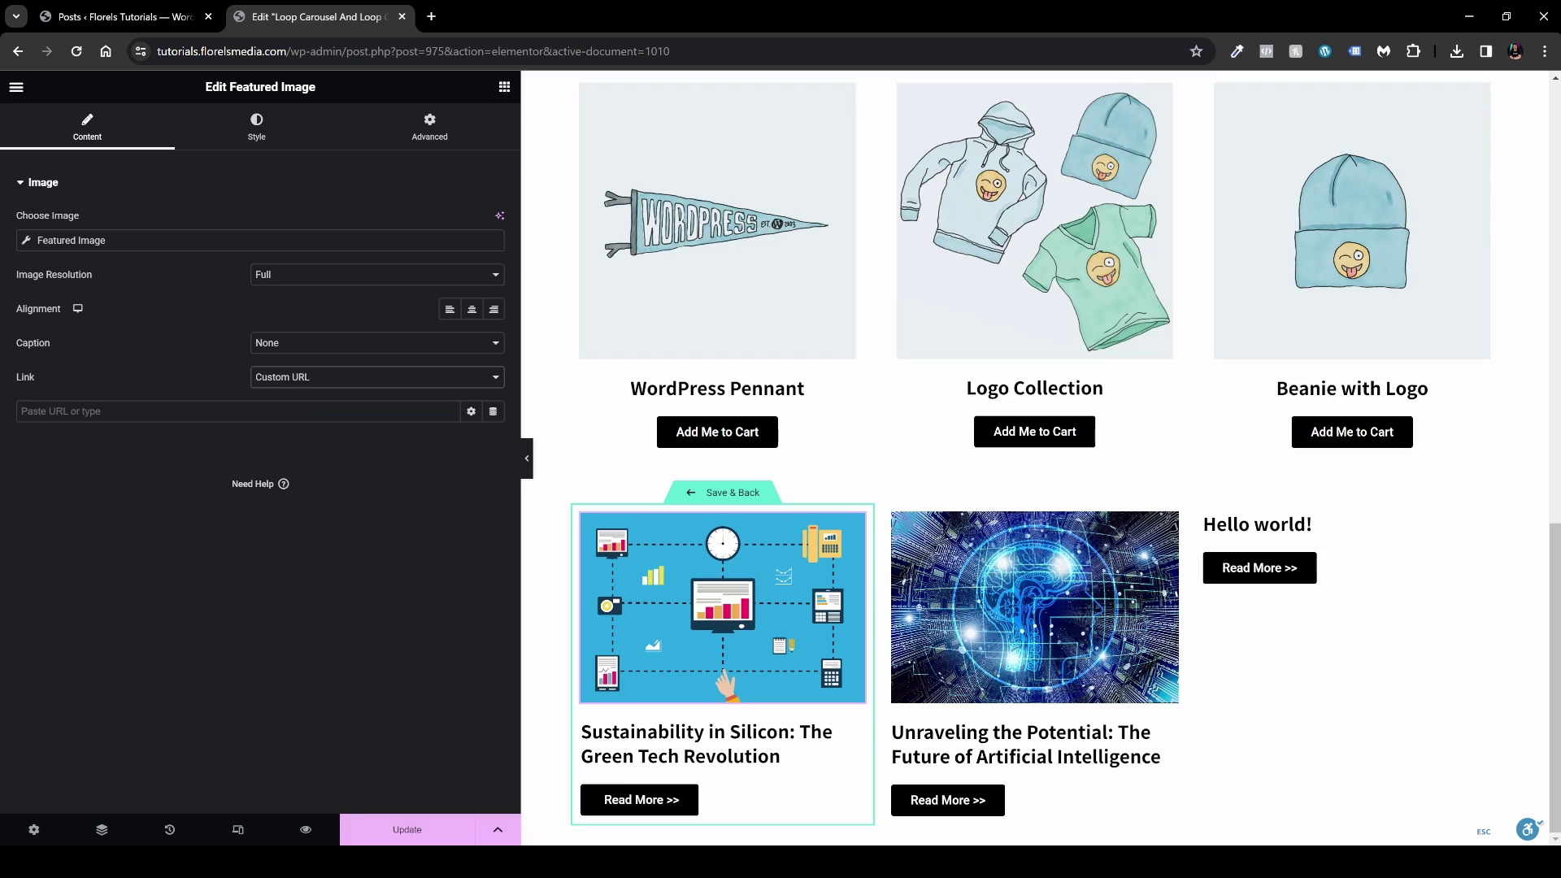
{"action": "left_click", "coordinate": [492, 416]}
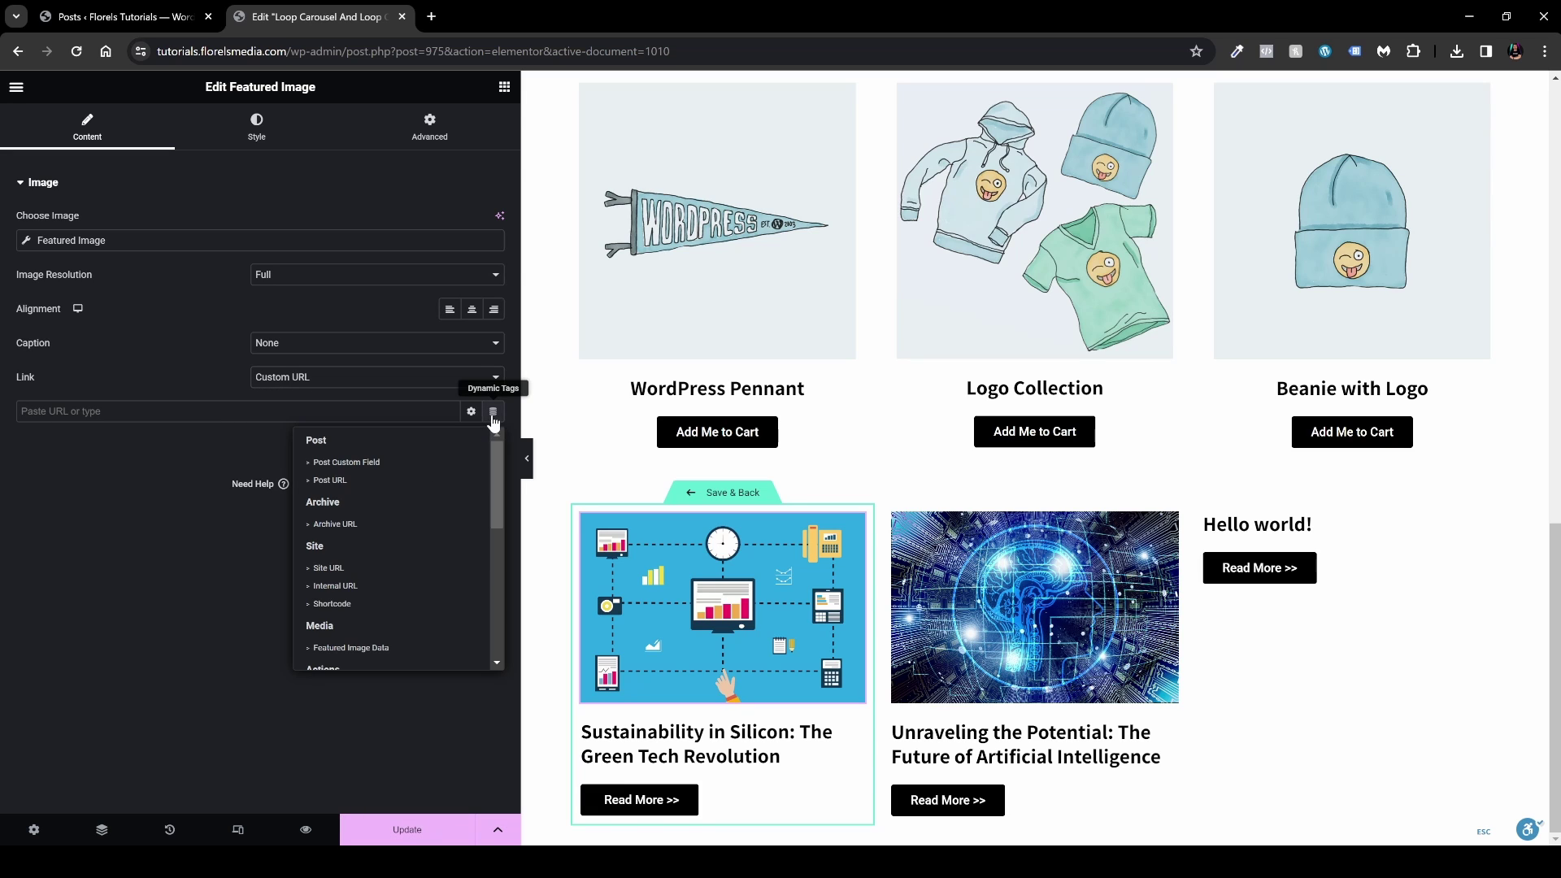
{"action": "left_click", "coordinate": [348, 482]}
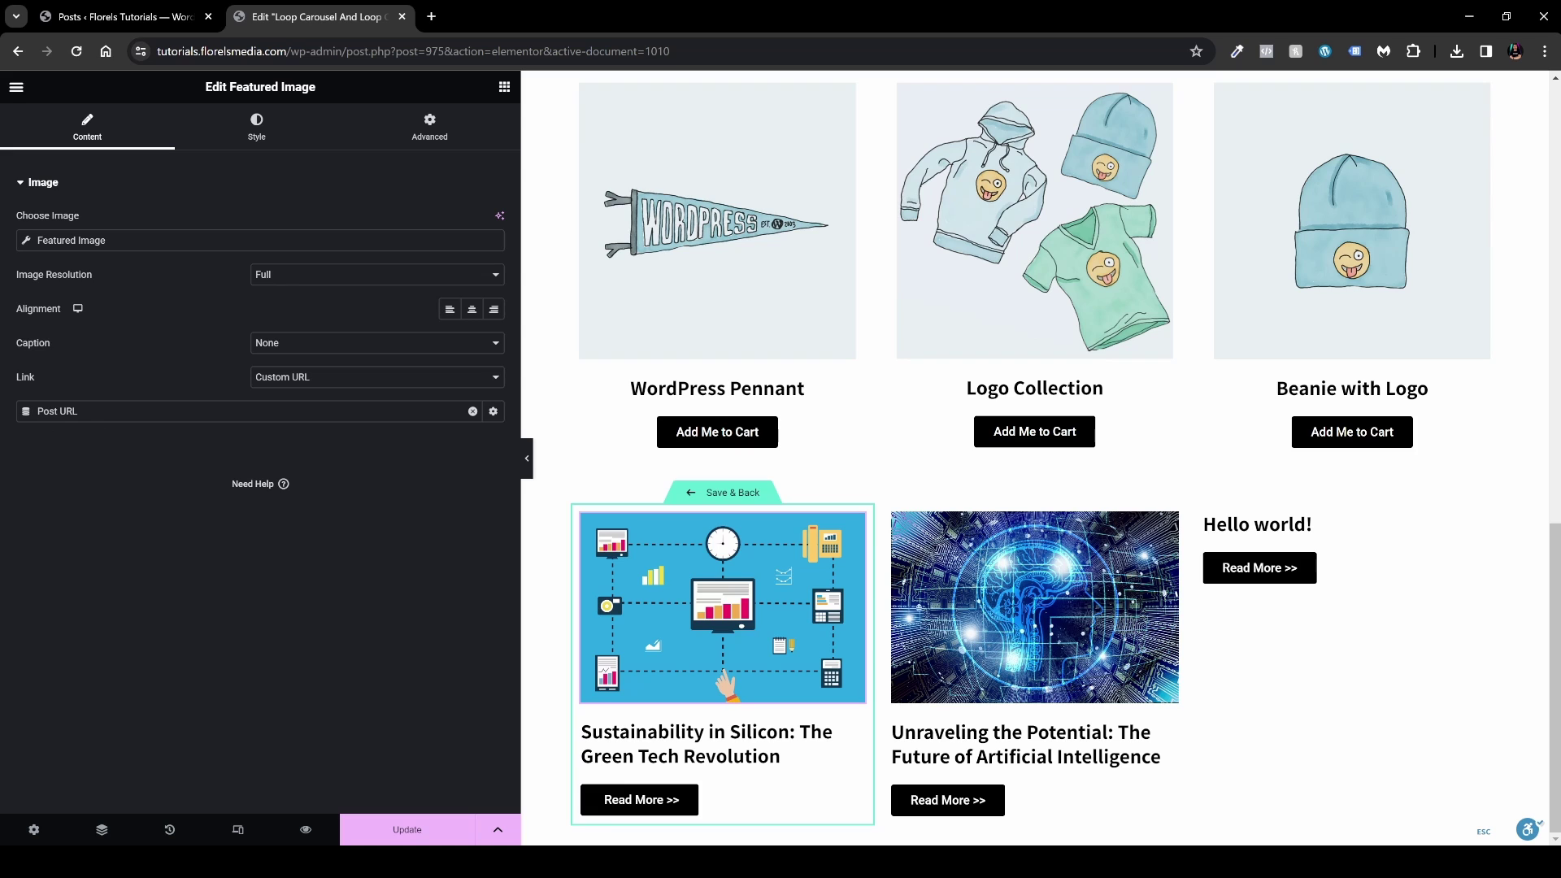
Step: Try the Open in new window option for the featured image's link and clear it again
{"action": "left_click", "coordinate": [493, 411]}
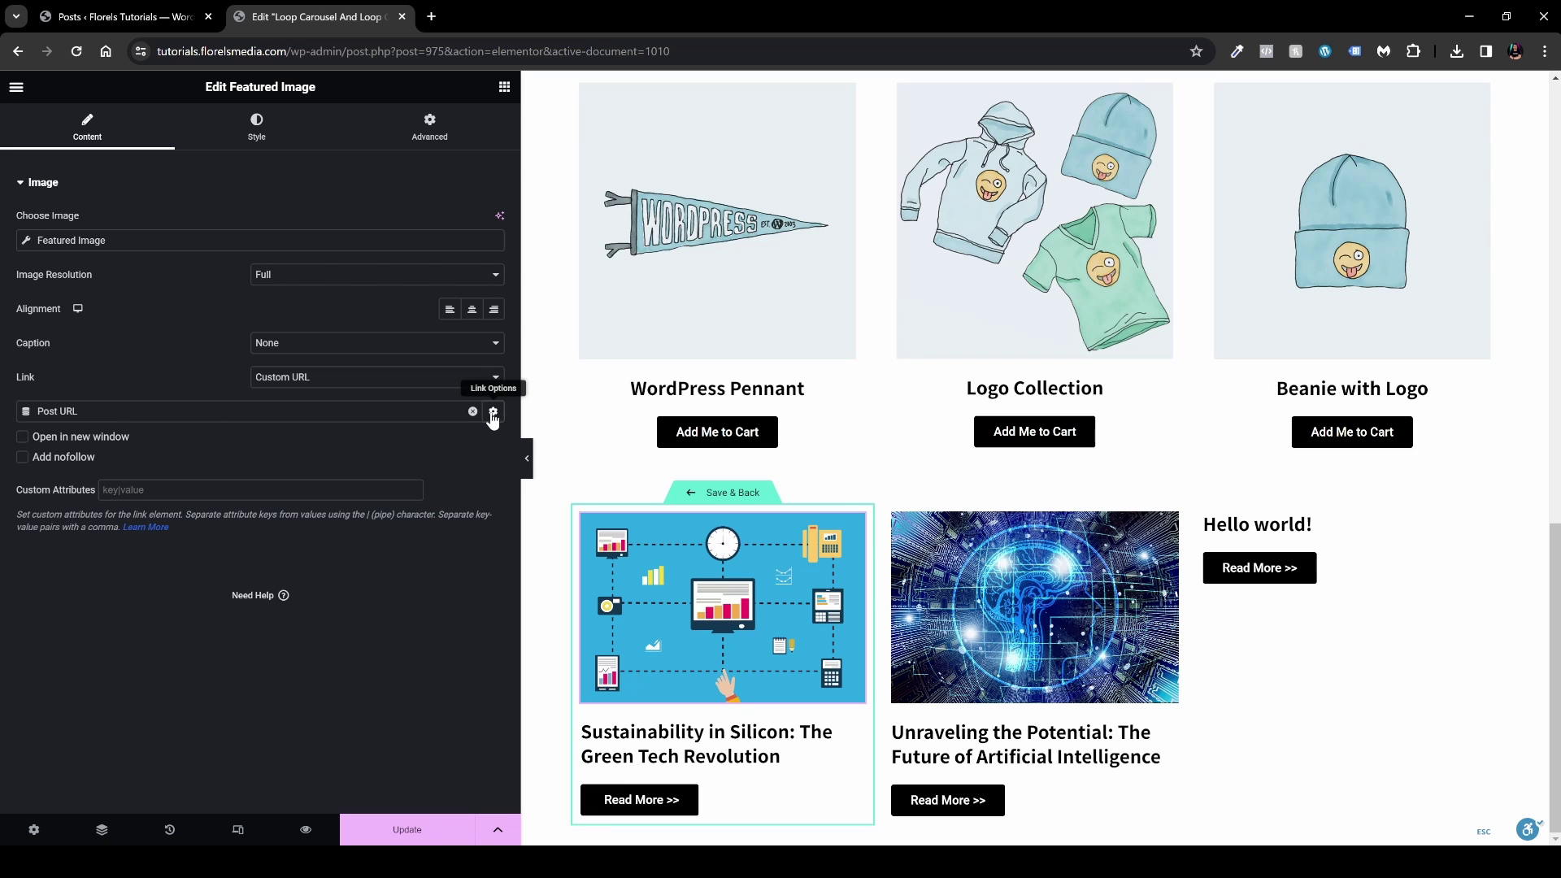
{"action": "left_click", "coordinate": [24, 437]}
{"action": "left_click", "coordinate": [22, 436]}
Step: Save the loop template and return to editing the page
{"action": "key", "text": "ctrl+s"}
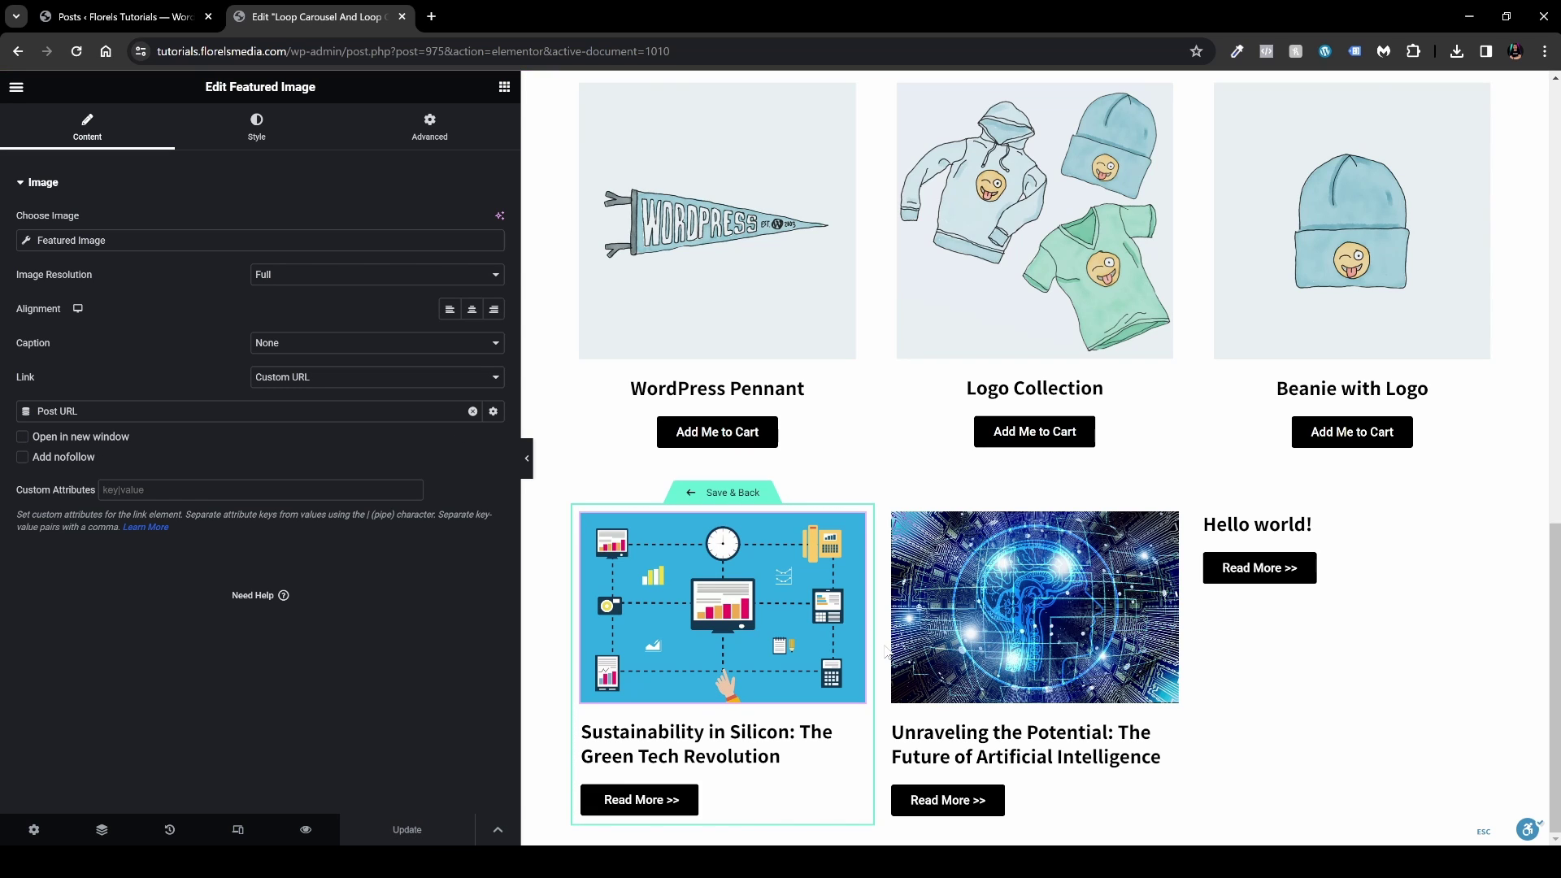
{"action": "left_click", "coordinate": [735, 499]}
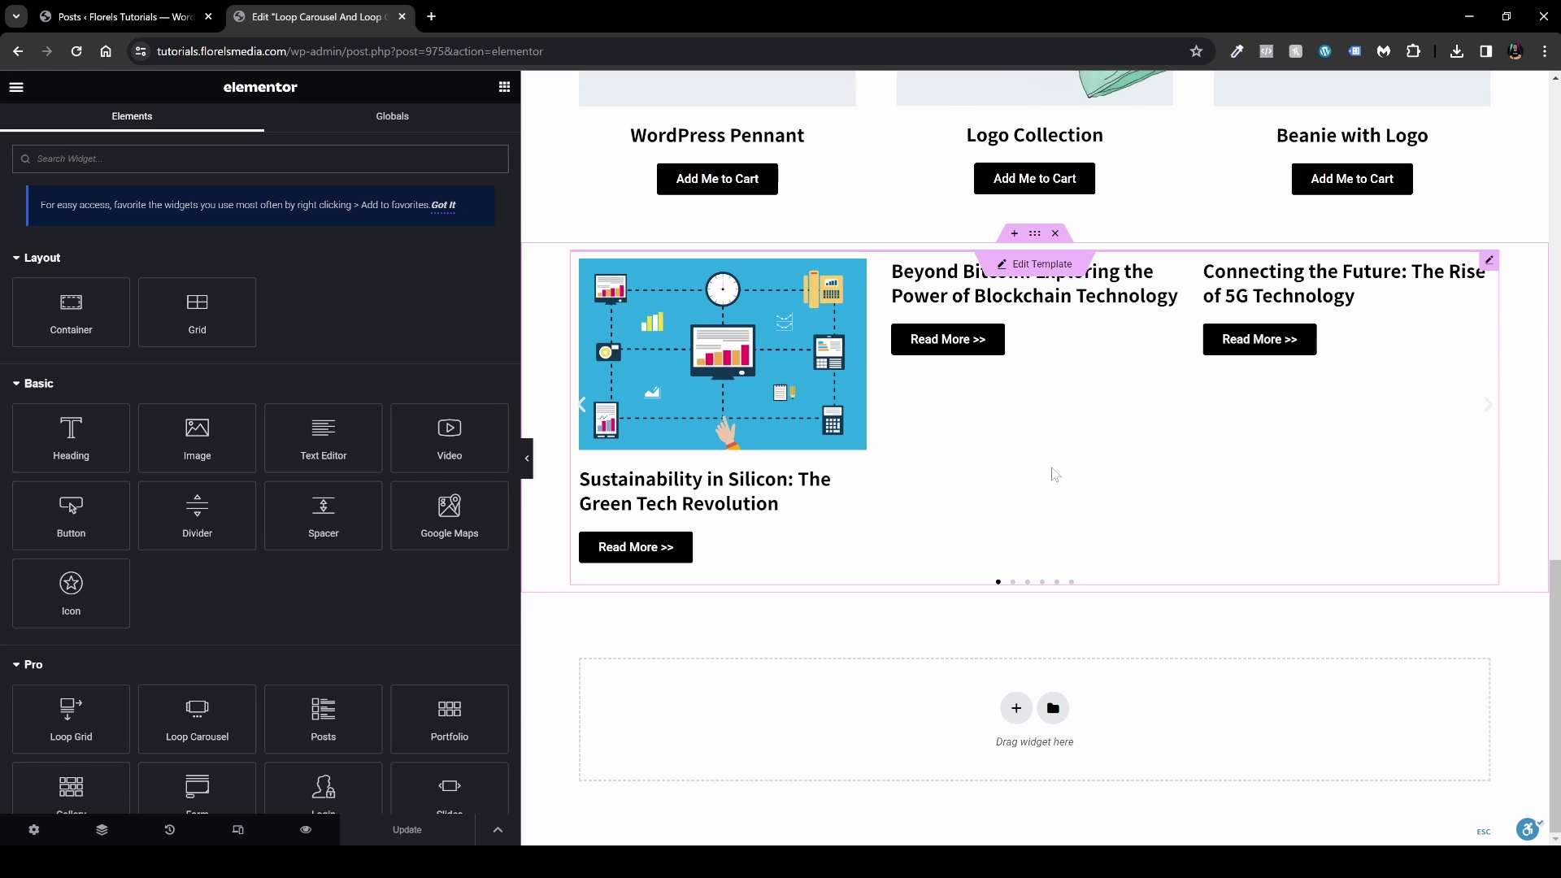
Step: Set the post Loop Carousel's number of slides to 10
{"action": "left_click", "coordinate": [1053, 474]}
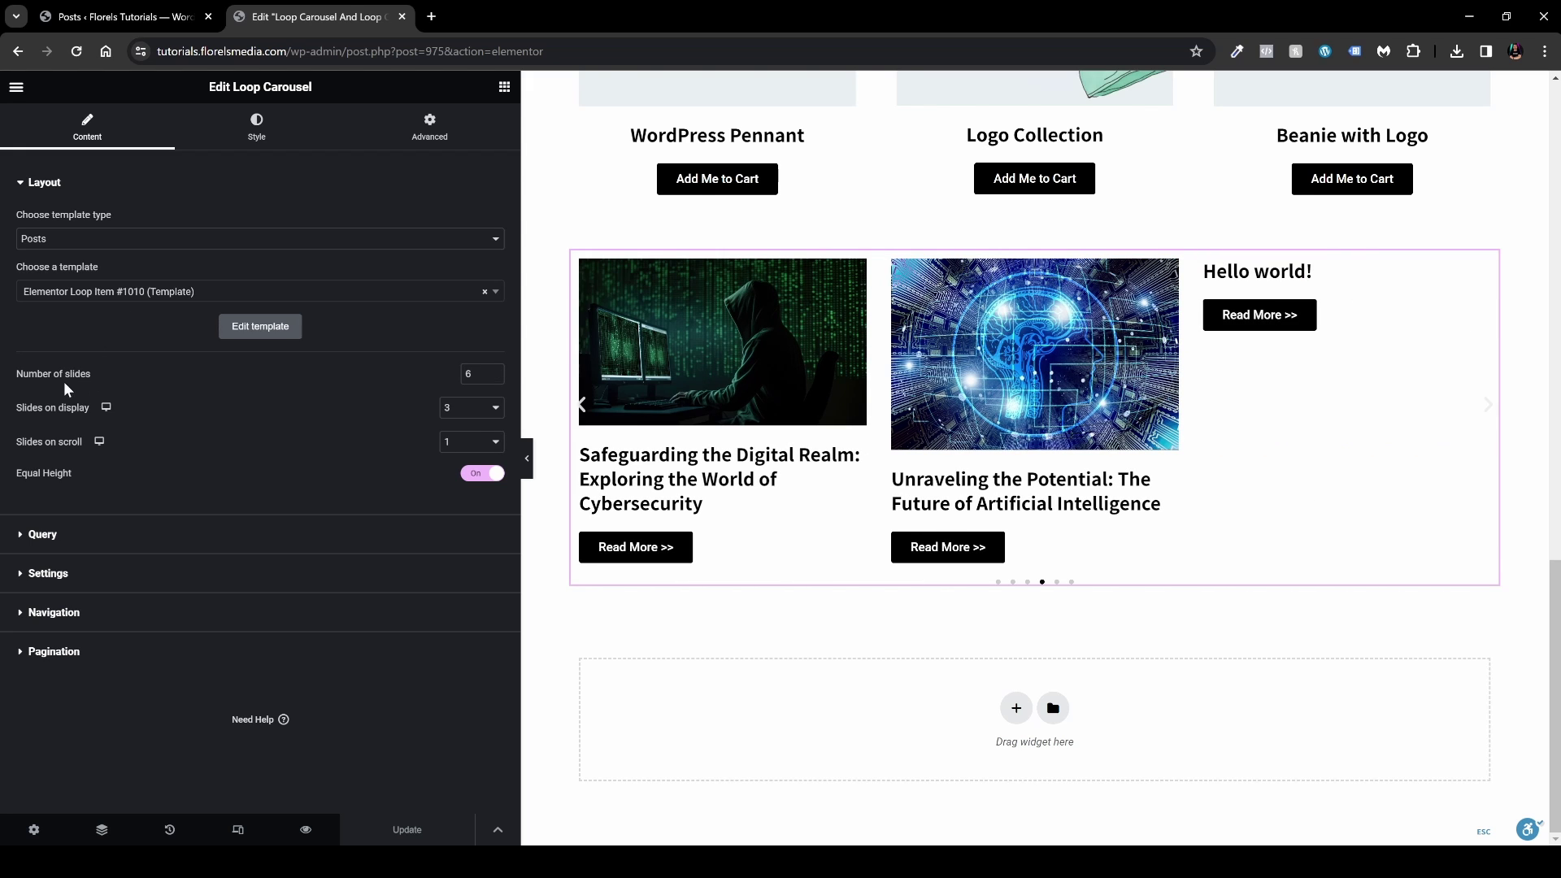
{"action": "double_click", "coordinate": [469, 374]}
{"action": "type", "text": "10"}
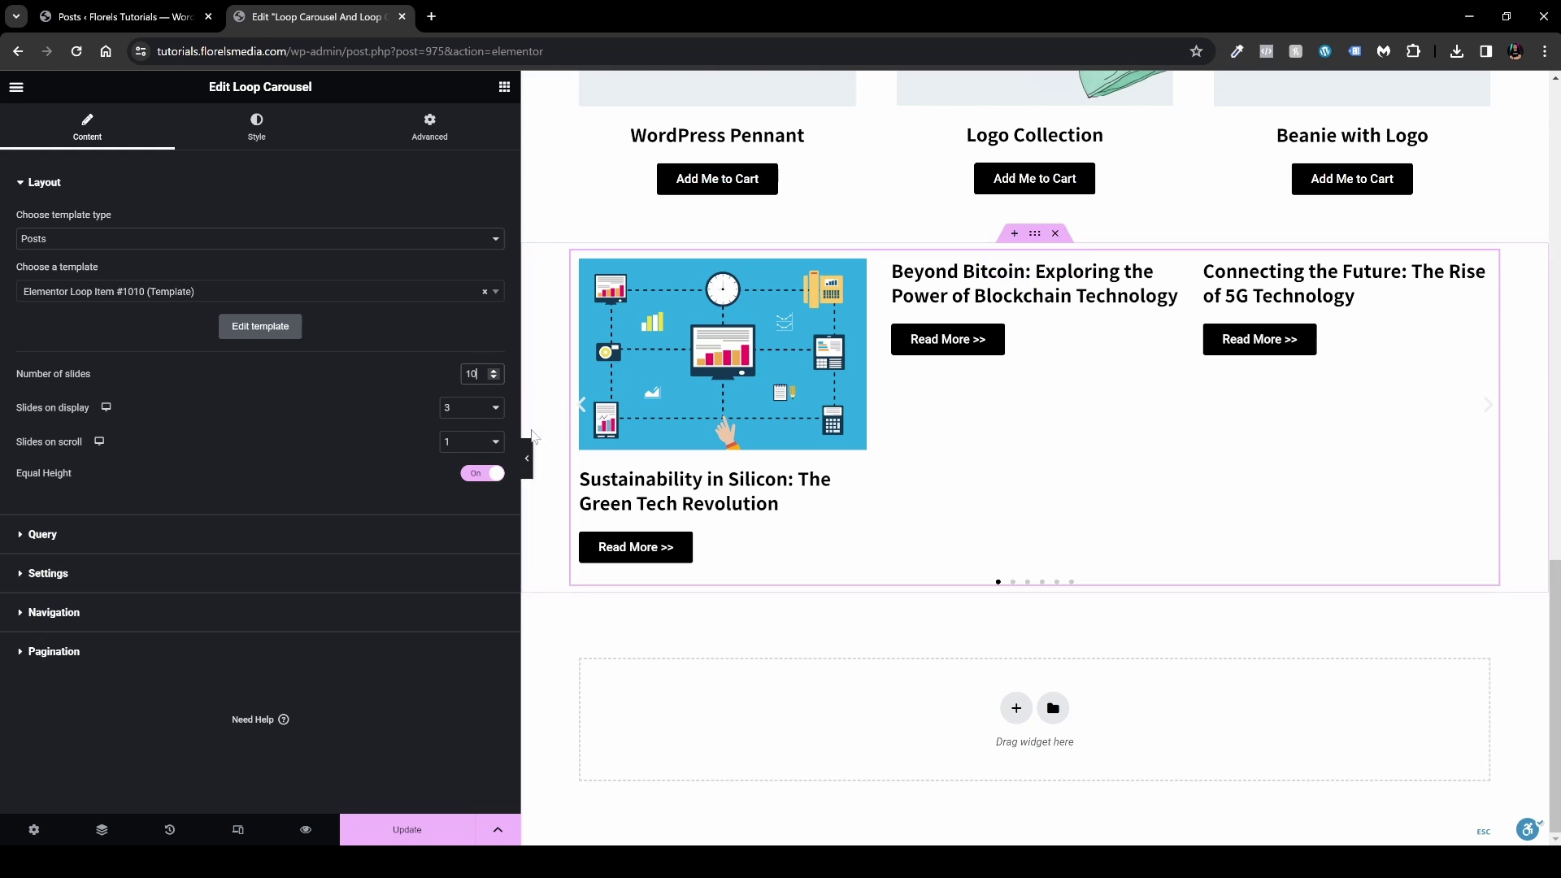
Step: Try 5 slides on display in the carousel and return the setting to 3
{"action": "left_click", "coordinate": [464, 408]}
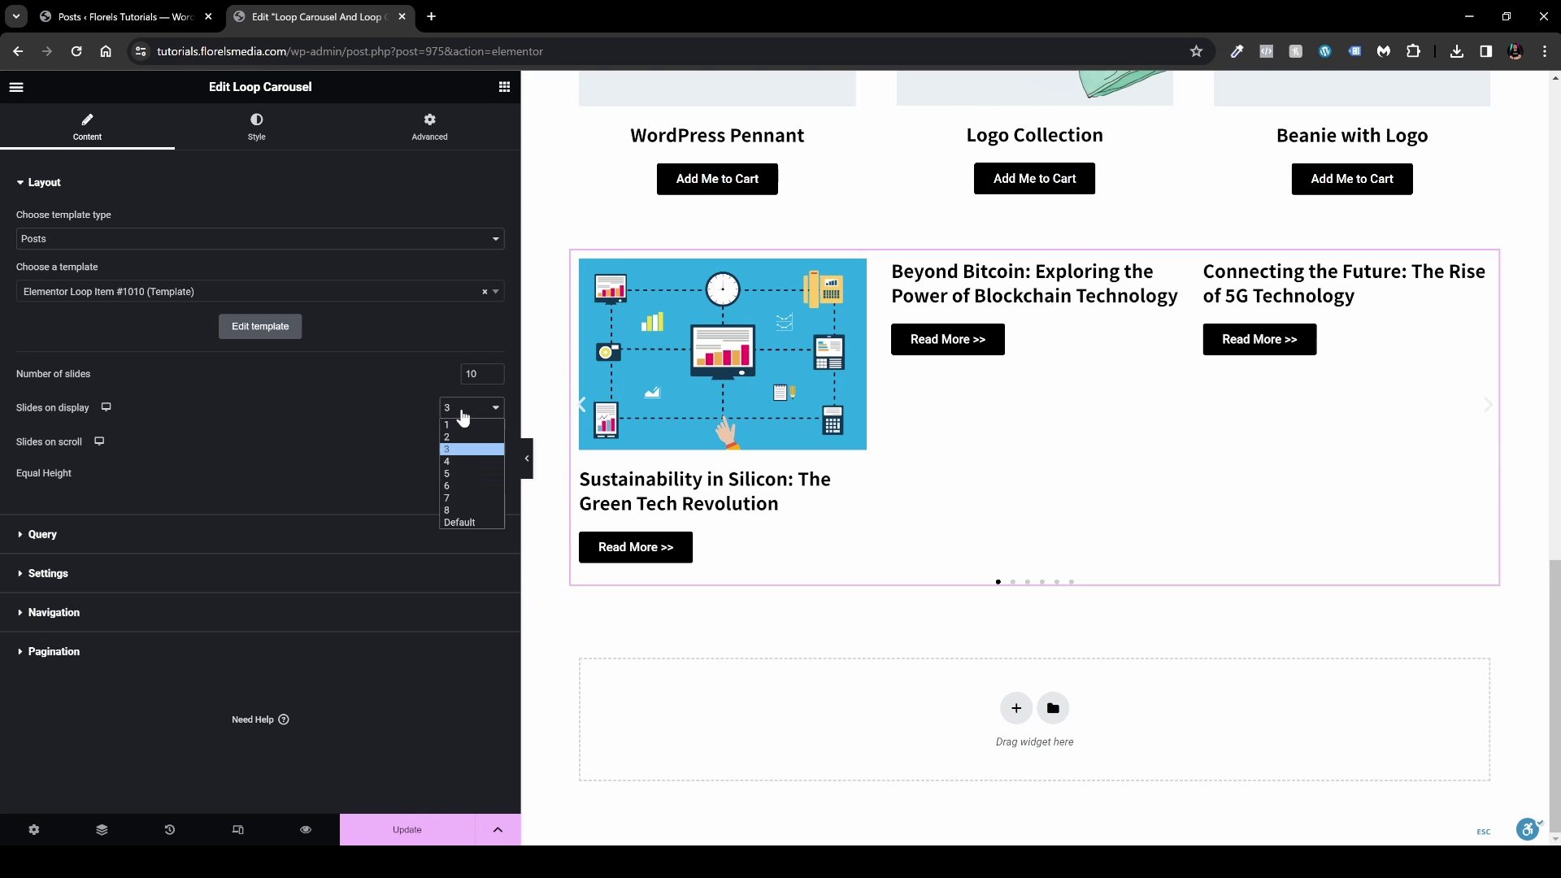
{"action": "left_click", "coordinate": [457, 474]}
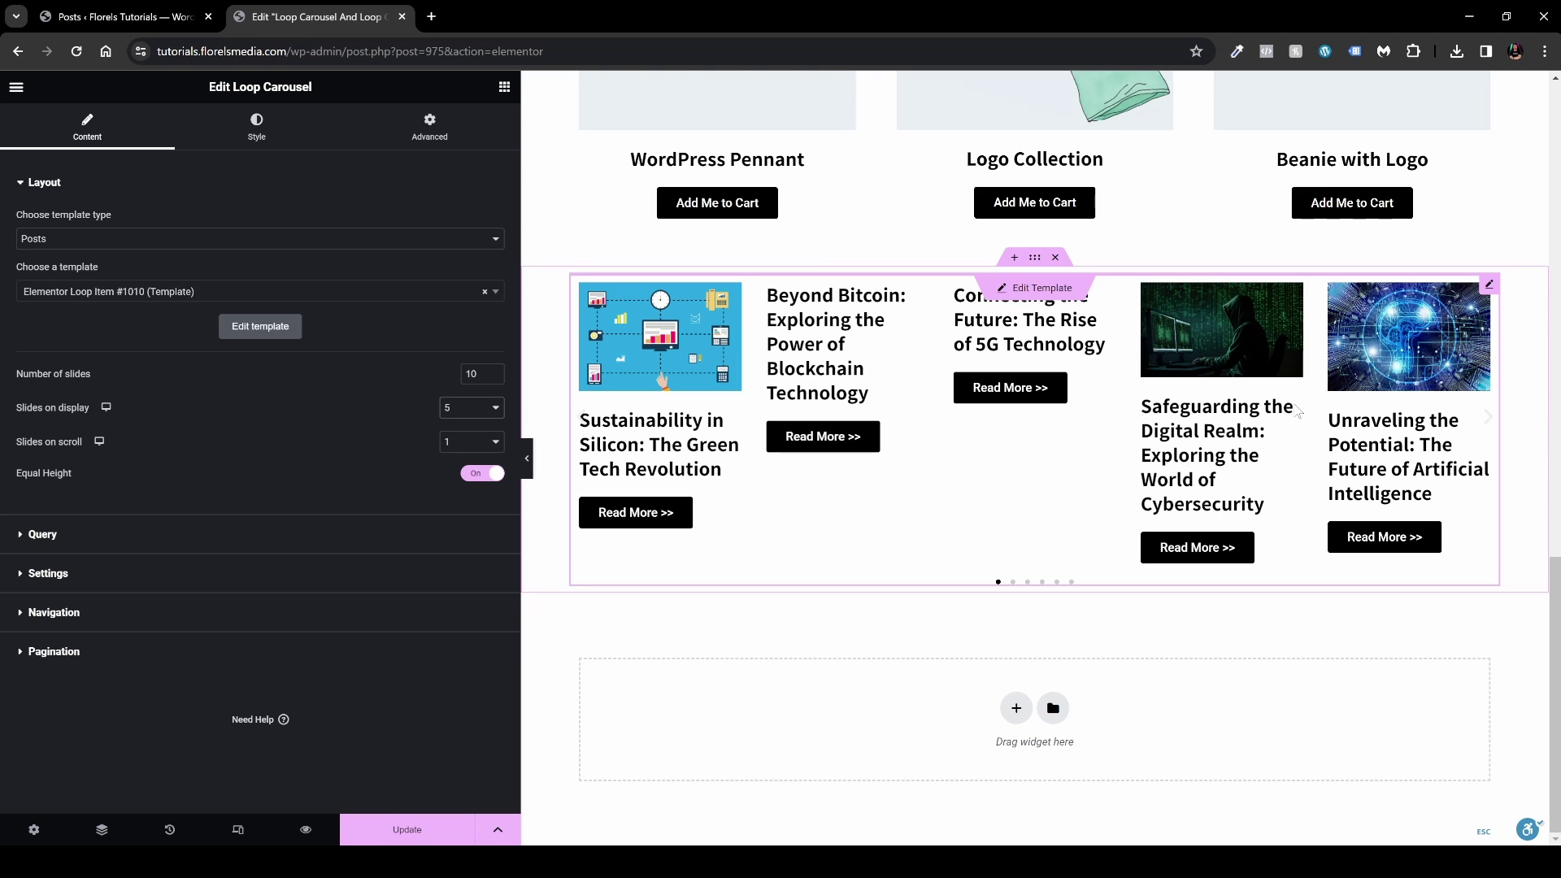
{"action": "left_click", "coordinate": [464, 411]}
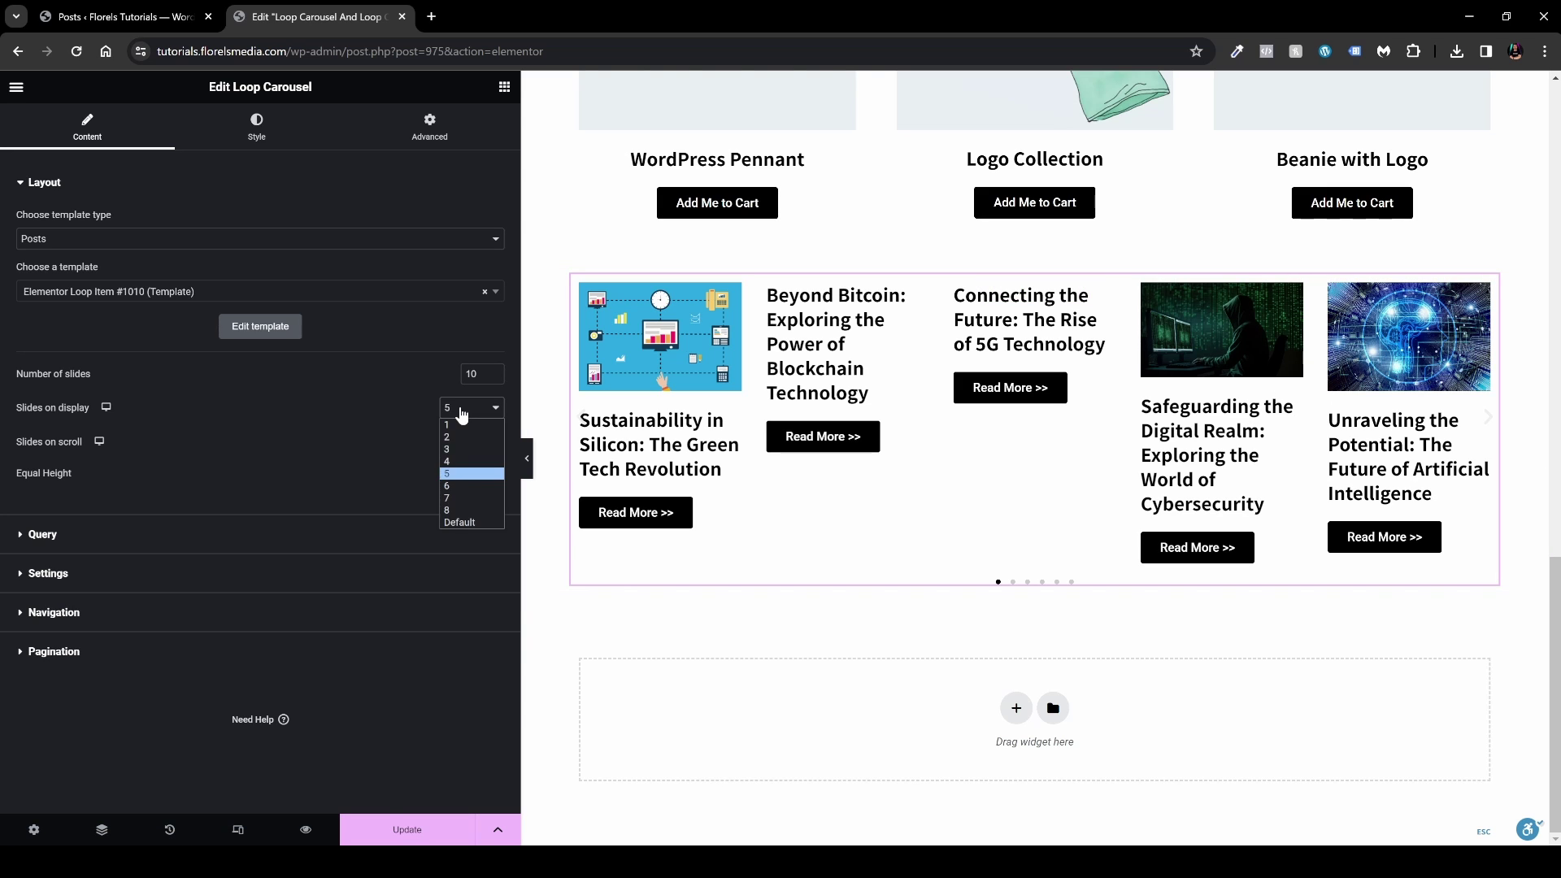
{"action": "left_click", "coordinate": [469, 460]}
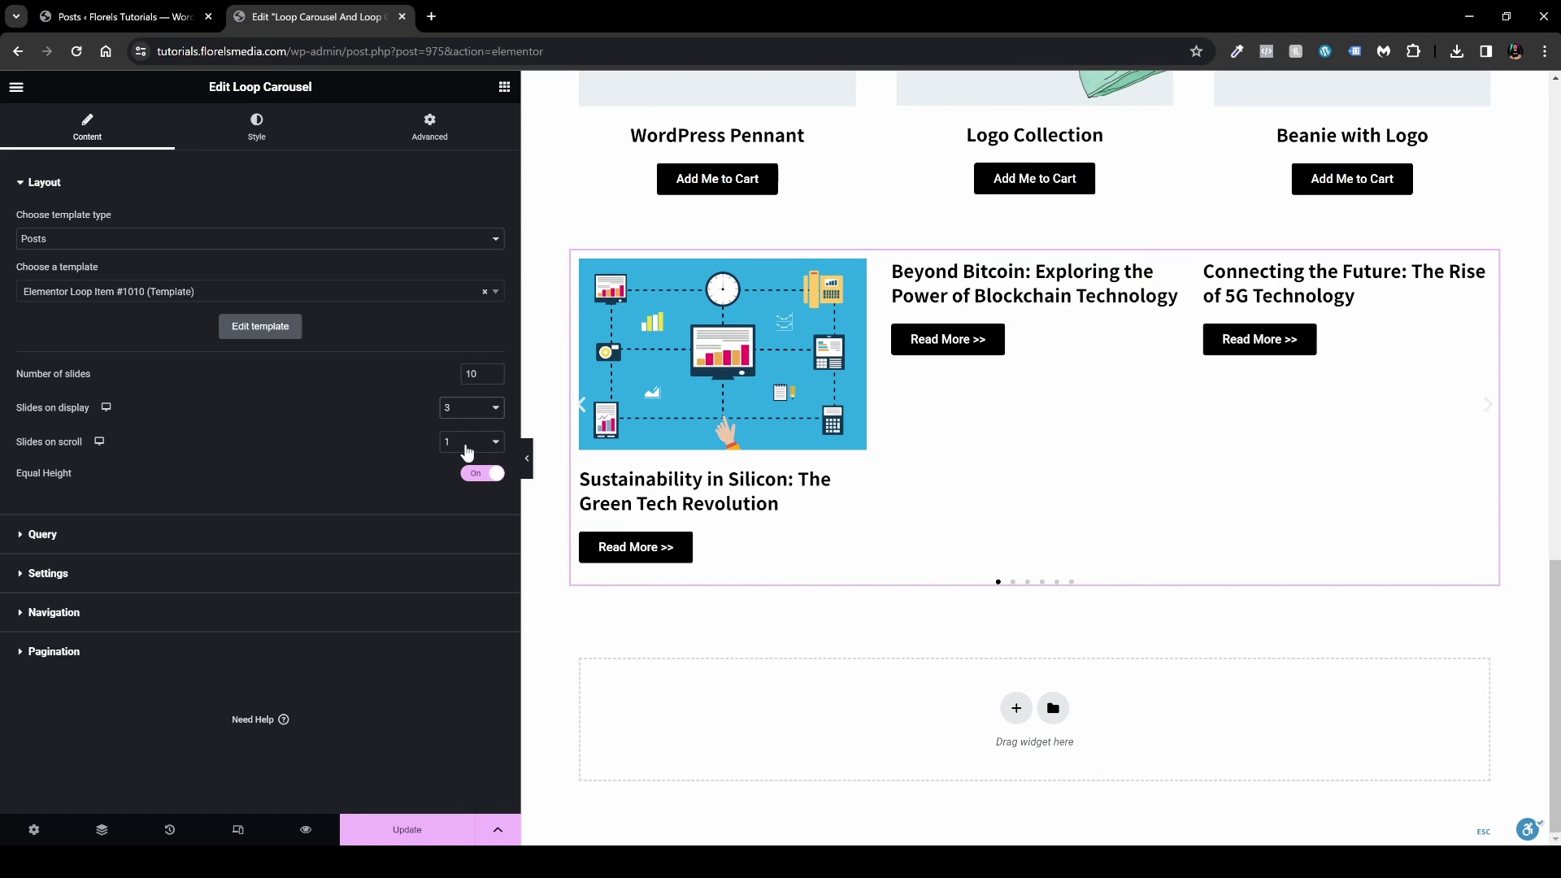
Step: Try advancing the carousel by 3 slides on scroll and return the setting to 1
{"action": "left_click", "coordinate": [468, 446]}
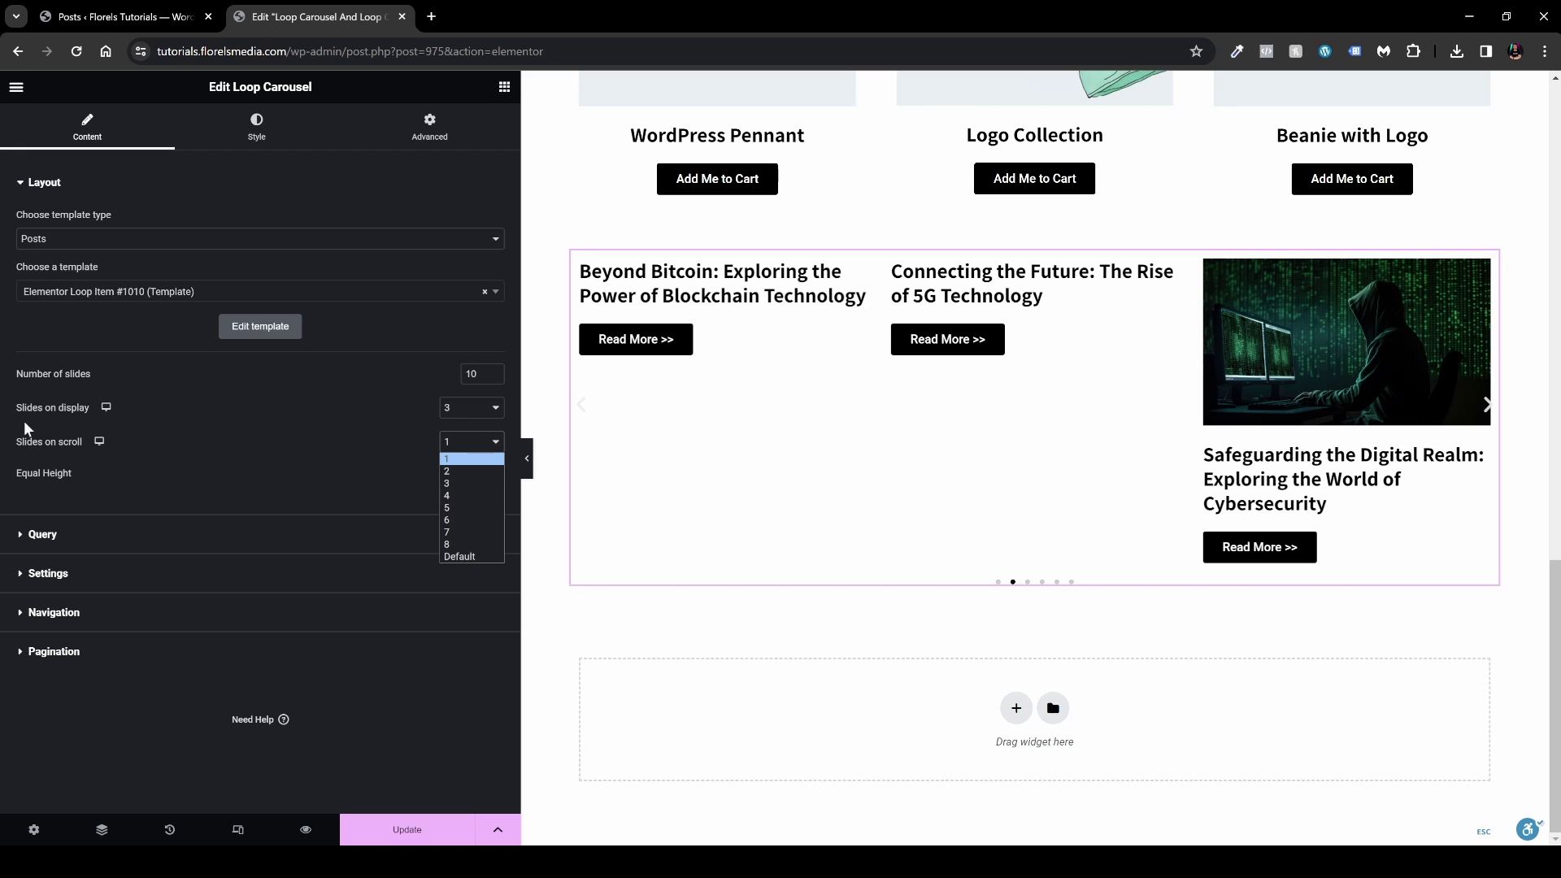
{"action": "left_click", "coordinate": [449, 483]}
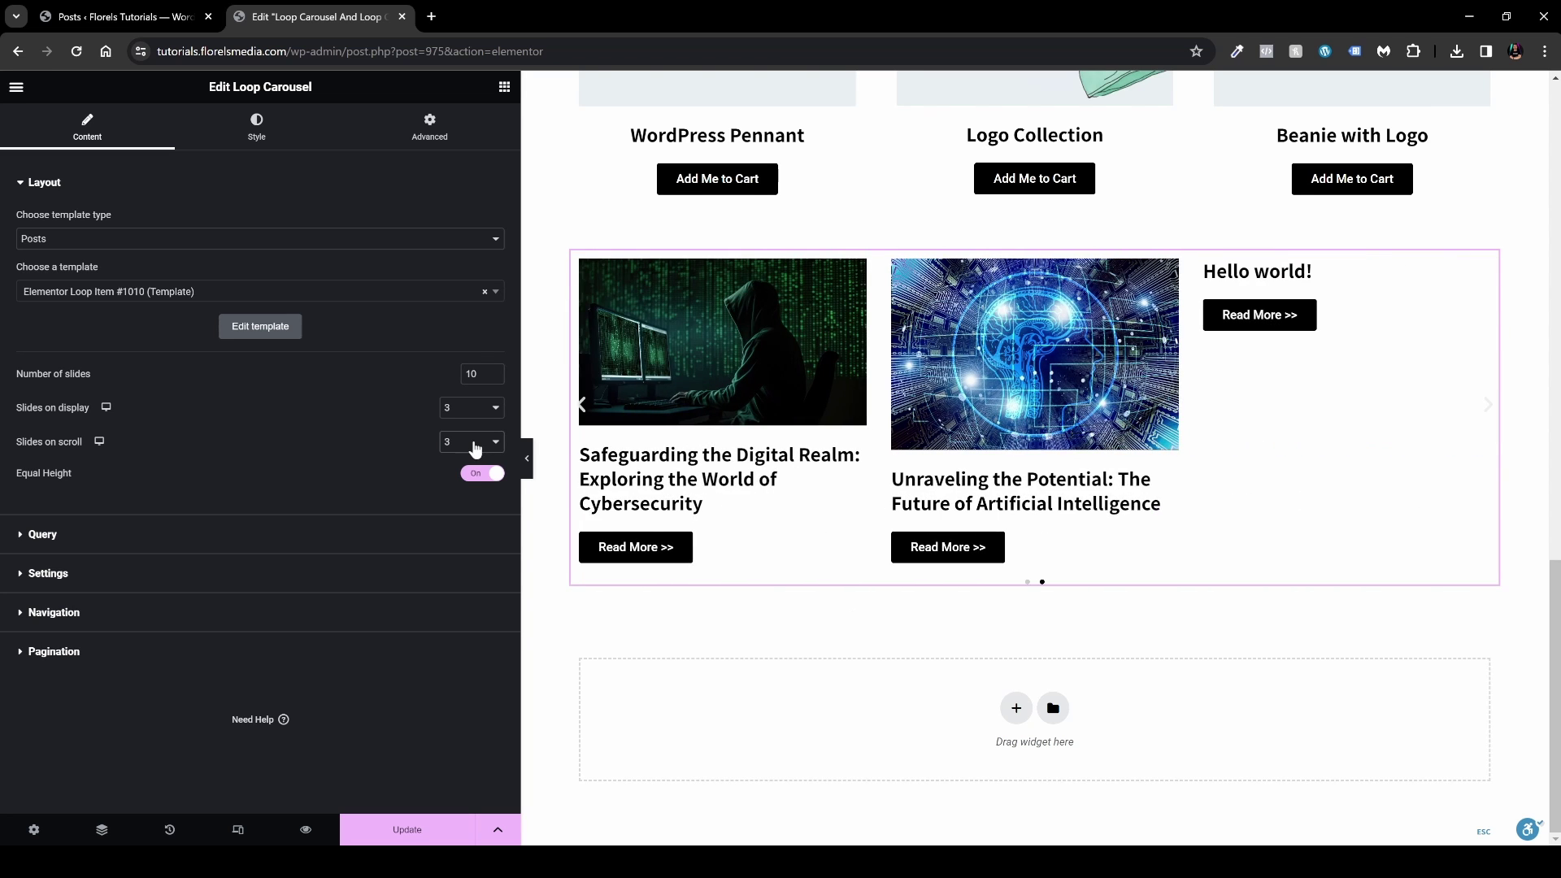
{"action": "left_click", "coordinate": [475, 449]}
{"action": "left_click", "coordinate": [464, 459]}
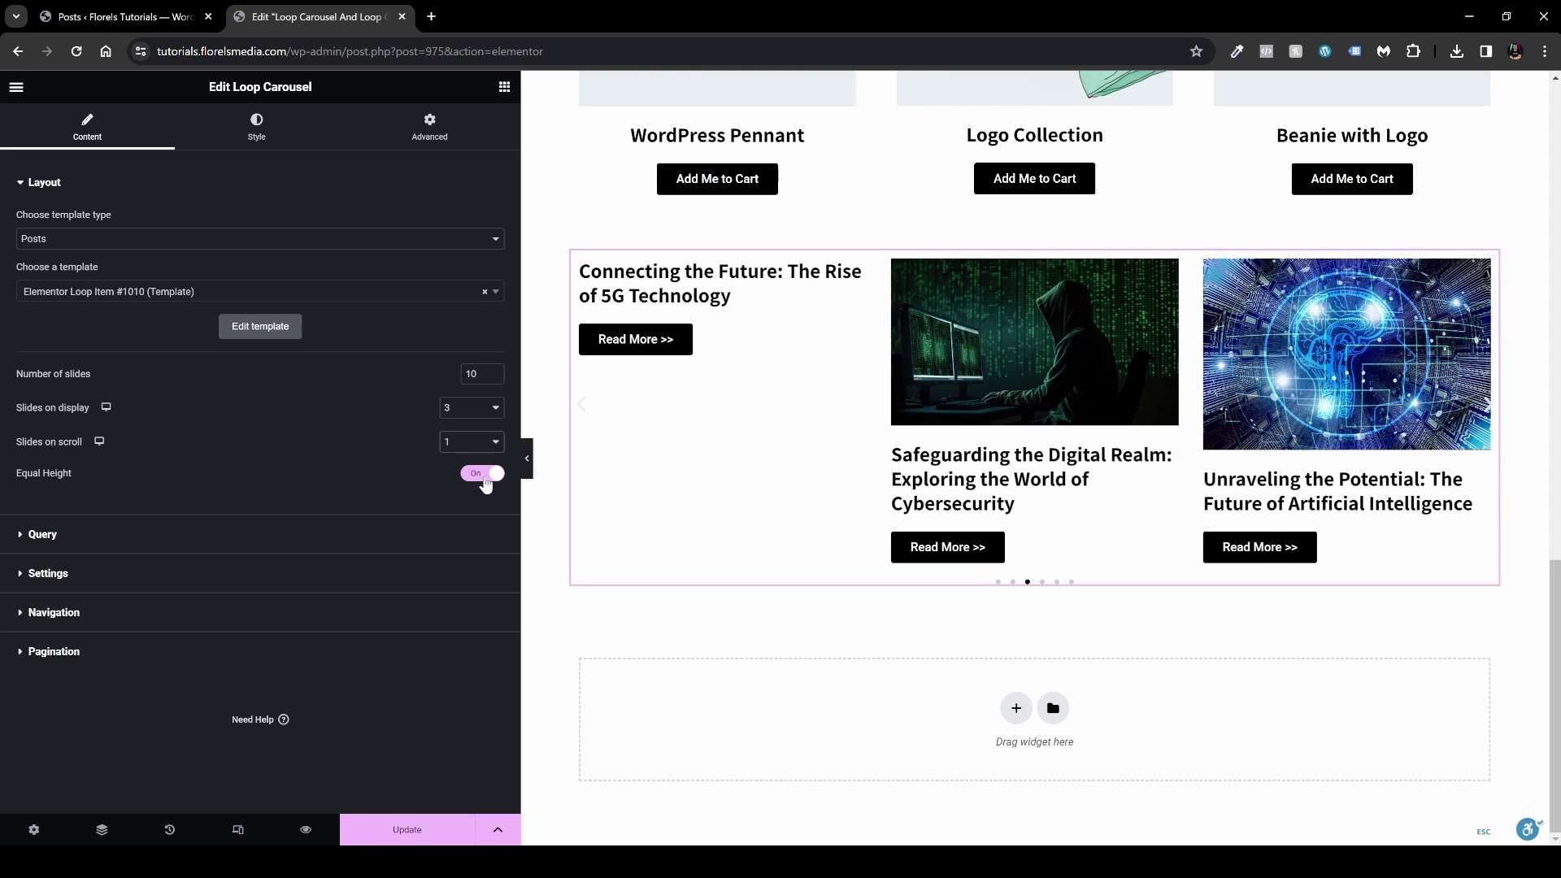
Step: Change the carousel's query source to Manual Selection
{"action": "left_click", "coordinate": [45, 543]}
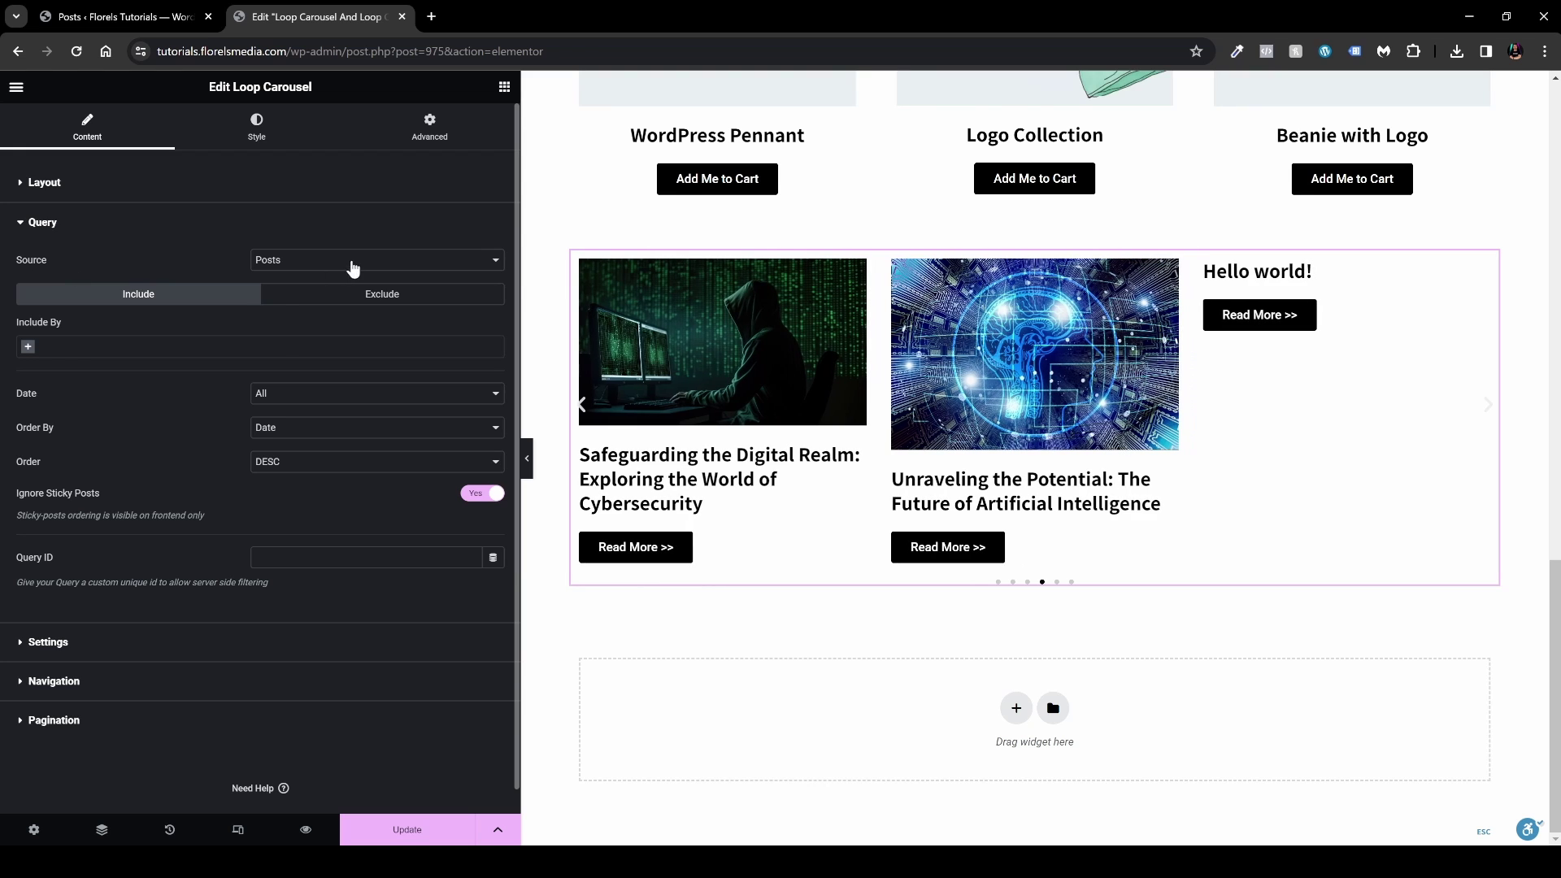
{"action": "left_click", "coordinate": [351, 262]}
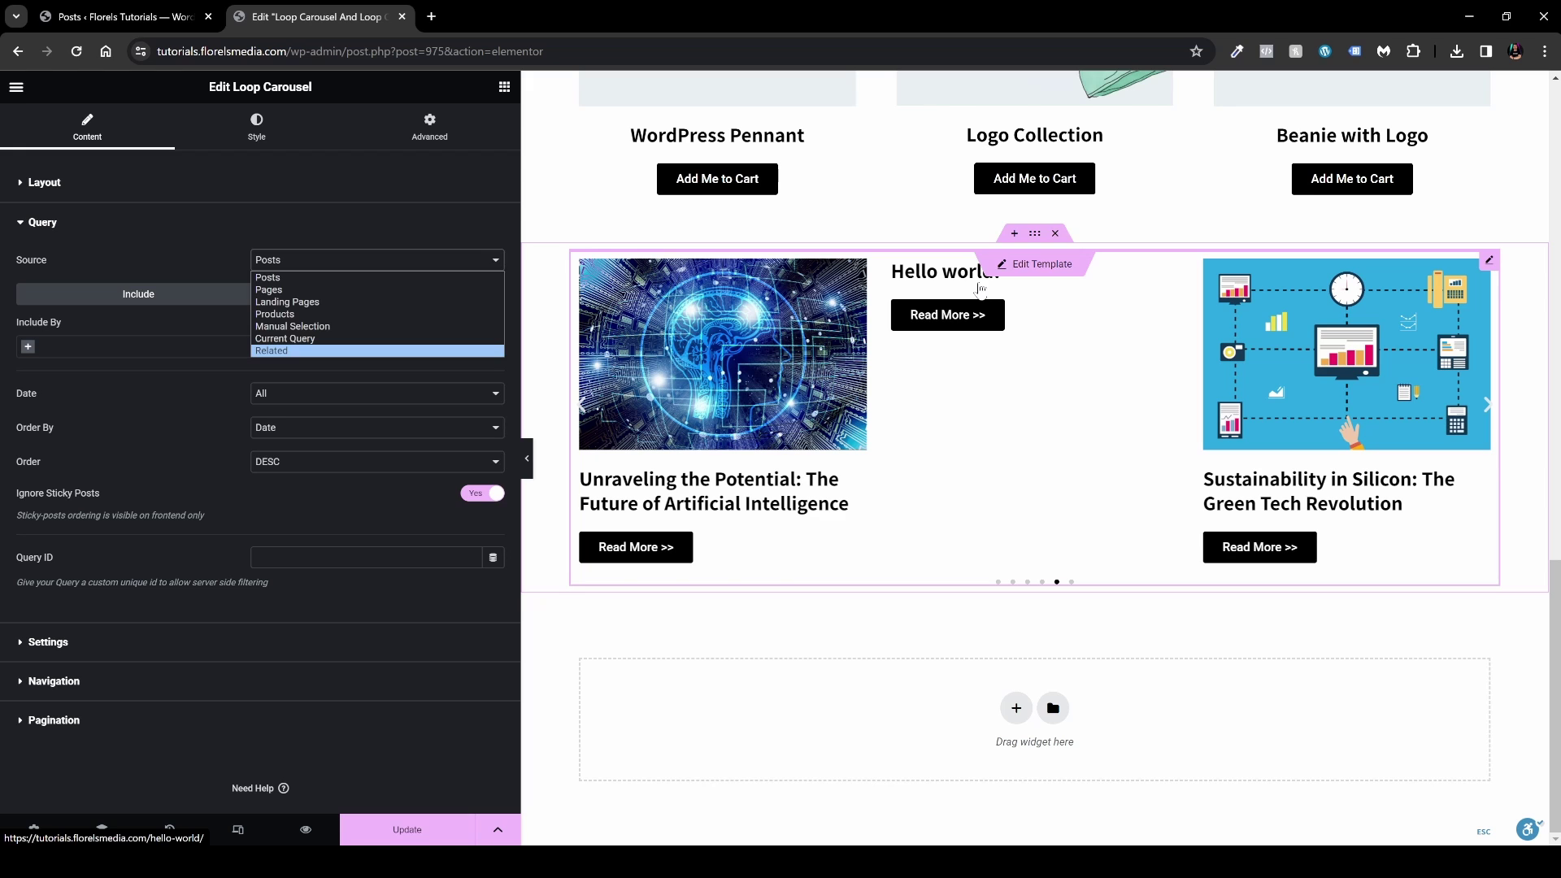
{"action": "key", "text": "Up"}
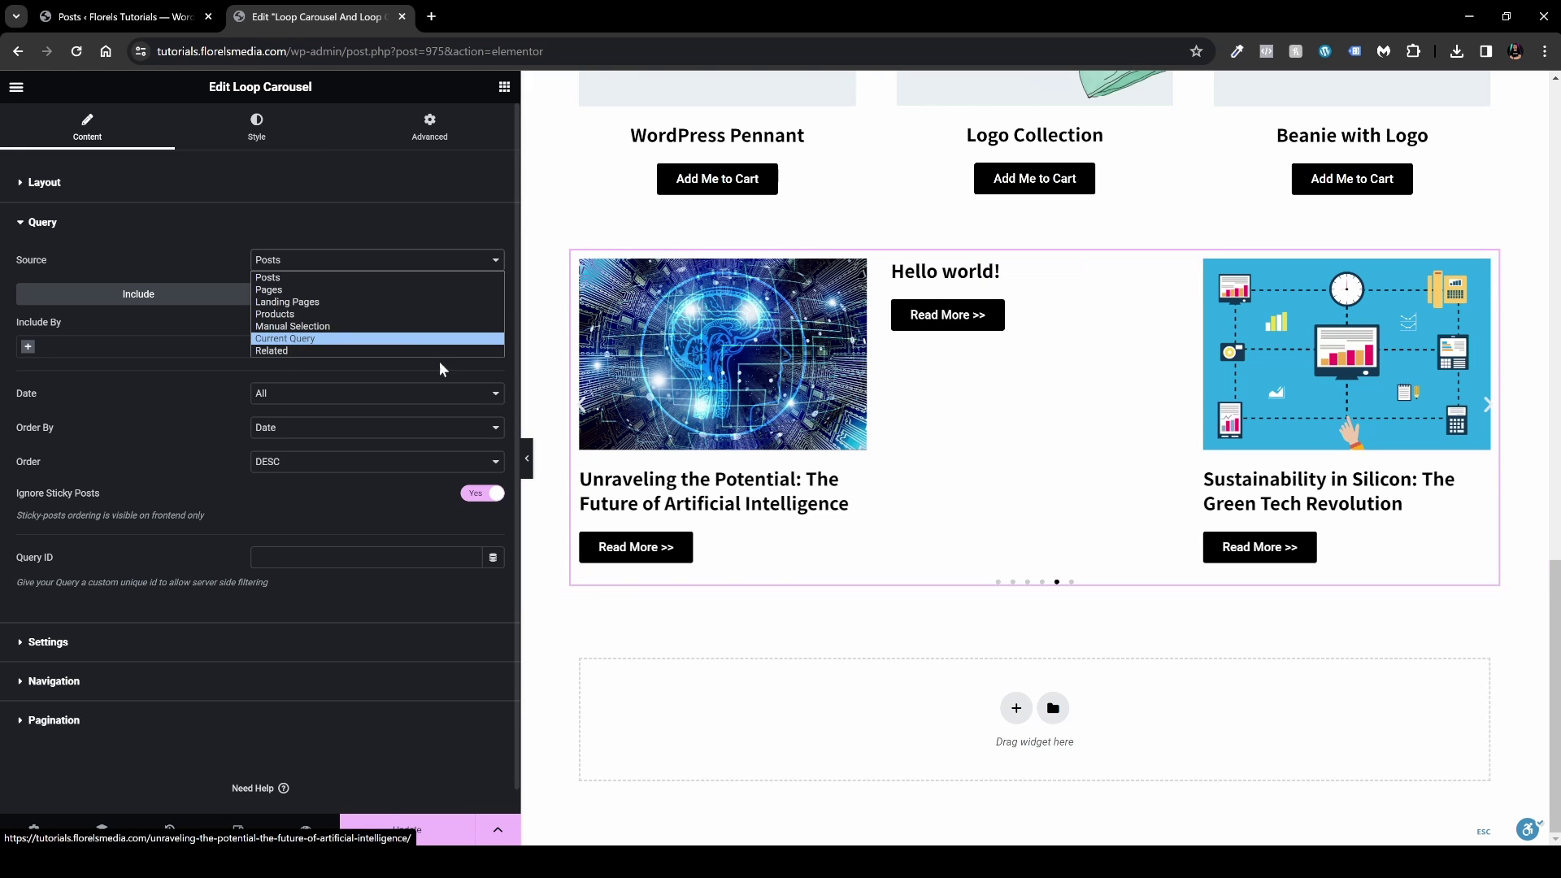
{"action": "left_click", "coordinate": [338, 326]}
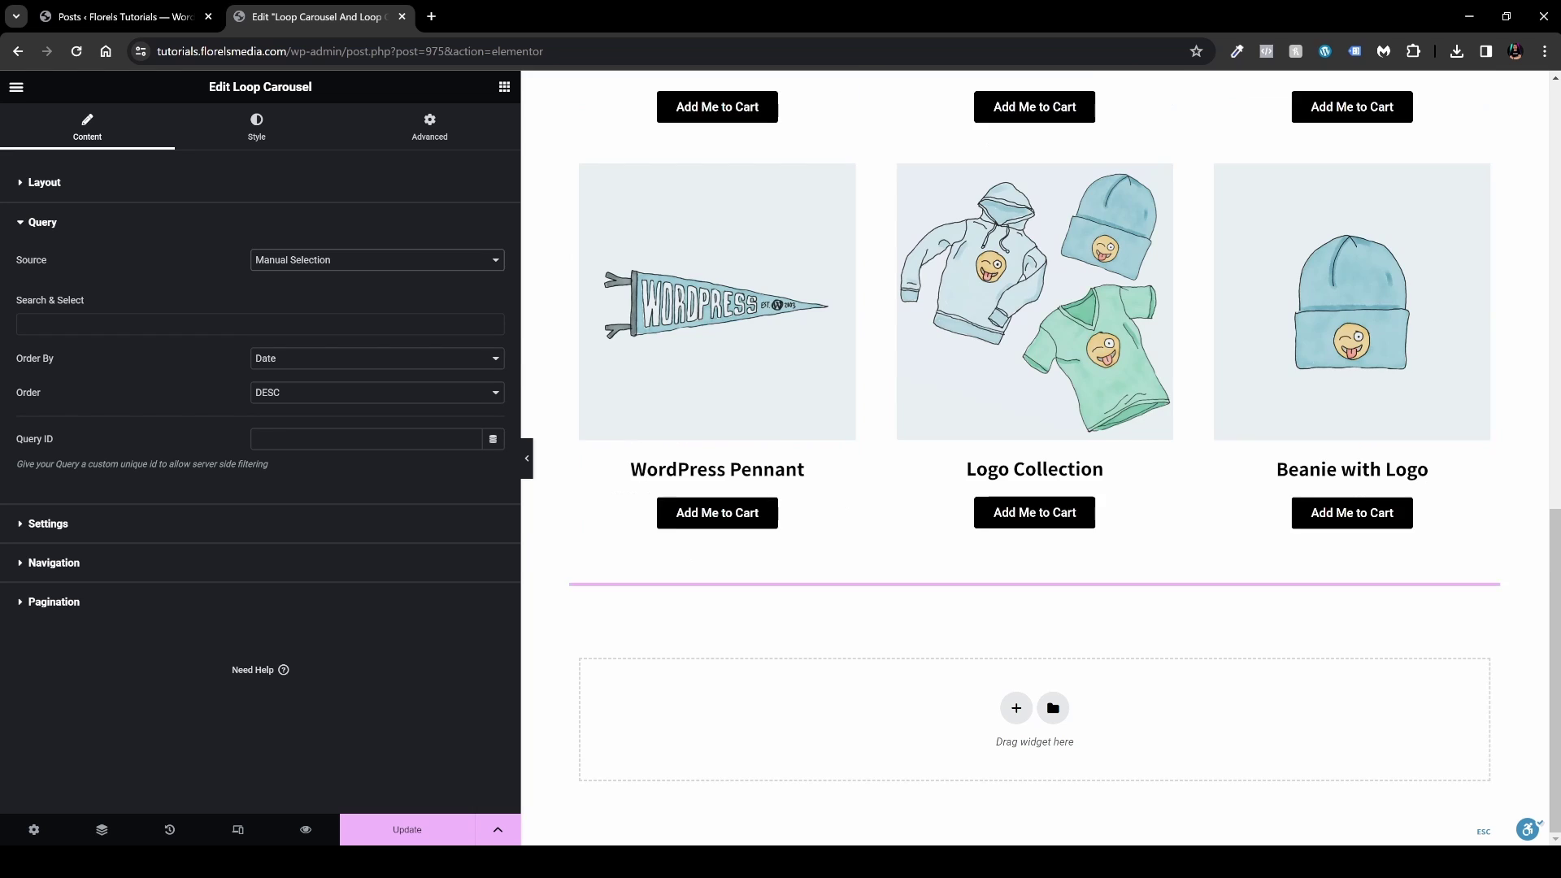
Step: Search the manual selection for "bitcoin" and add the post "Beyond Bitcoin: Exploring the Power of Blockchain Technology"
{"action": "left_click", "coordinate": [260, 323]}
{"action": "type", "text": "bit"}
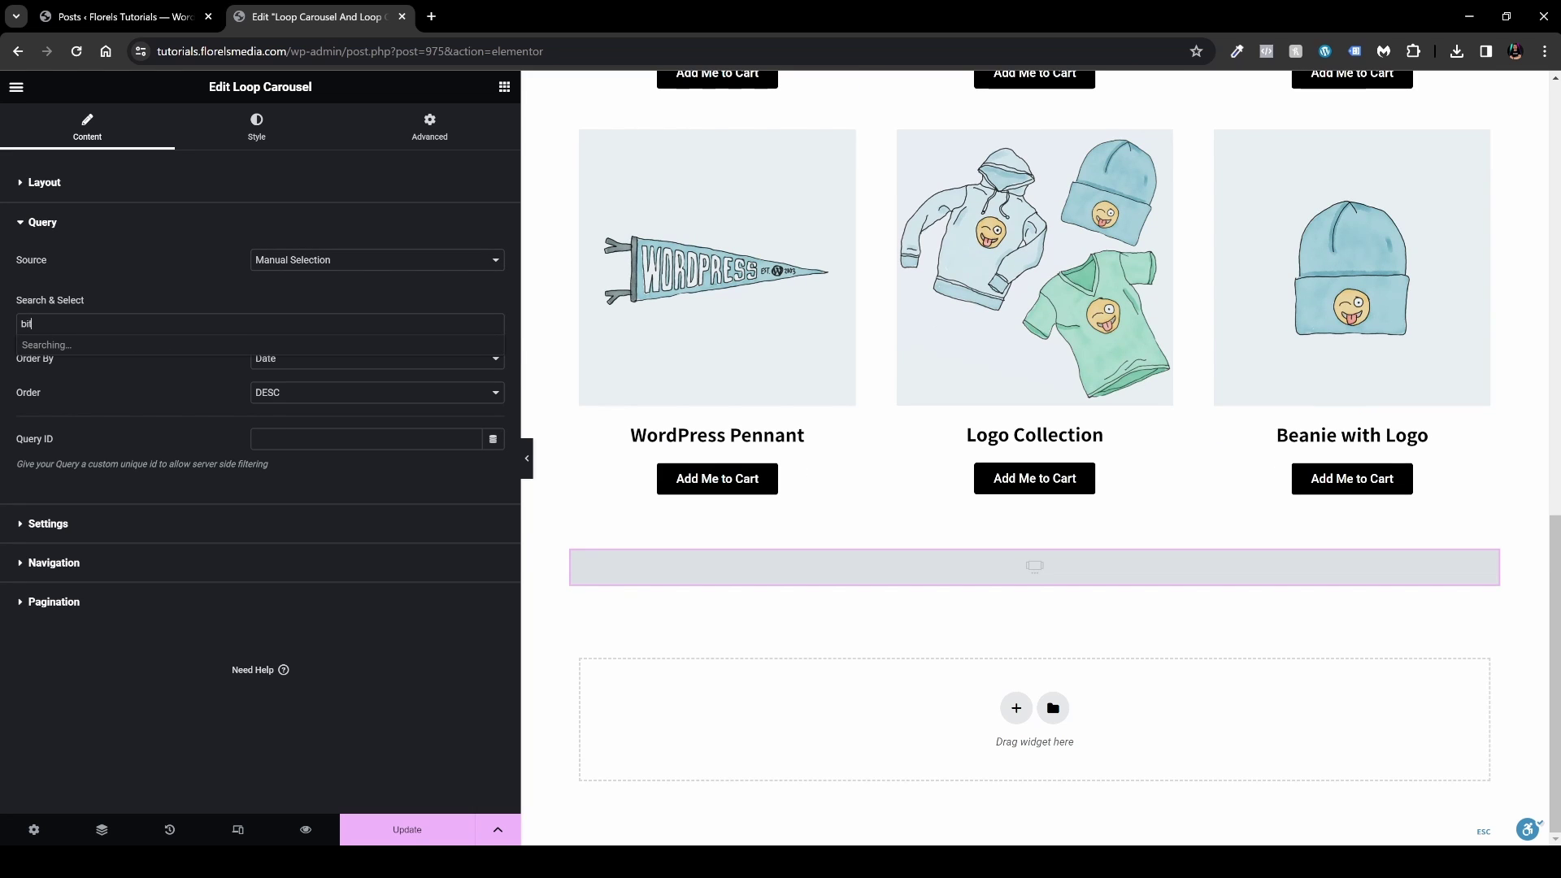
{"action": "type", "text": "coin"}
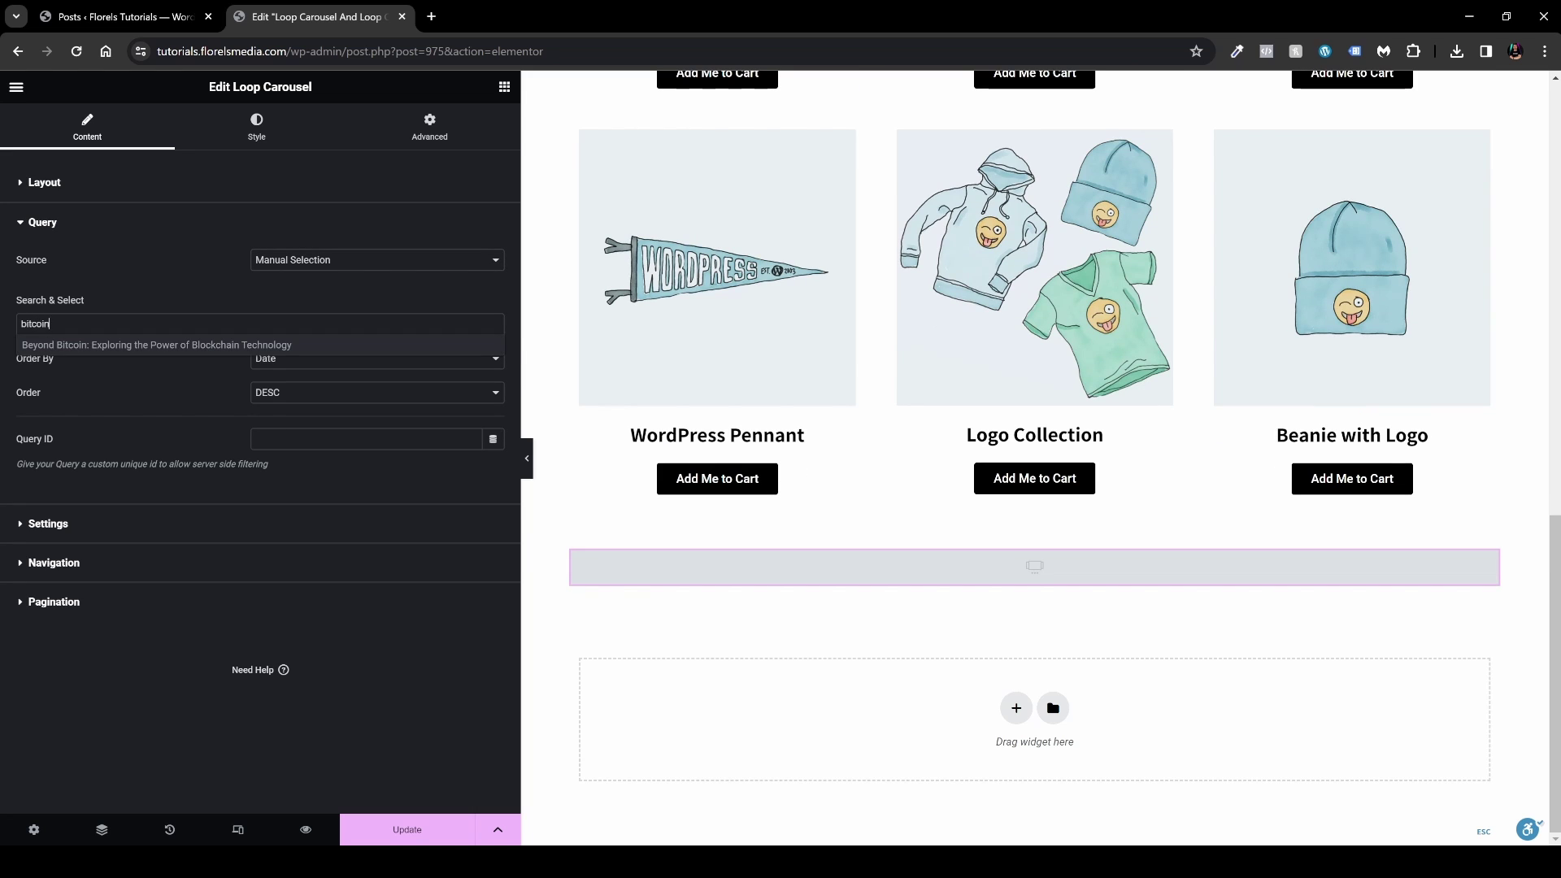
{"action": "key", "text": "Return"}
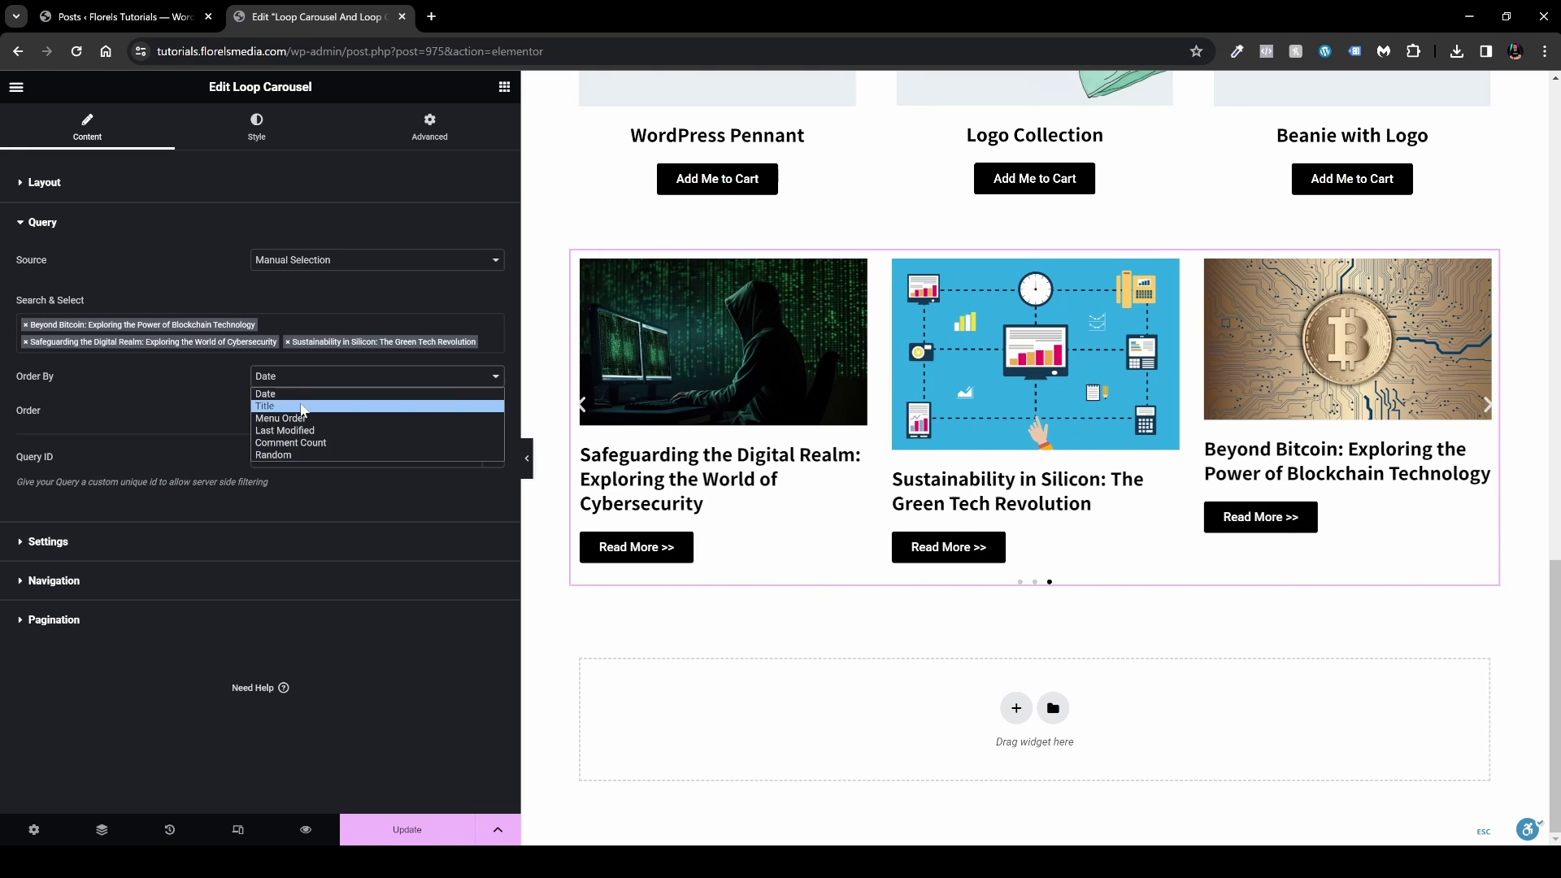
Step: Order the carousel's queried posts by Random, keeping the sort order at DESC
{"action": "left_click", "coordinate": [318, 457]}
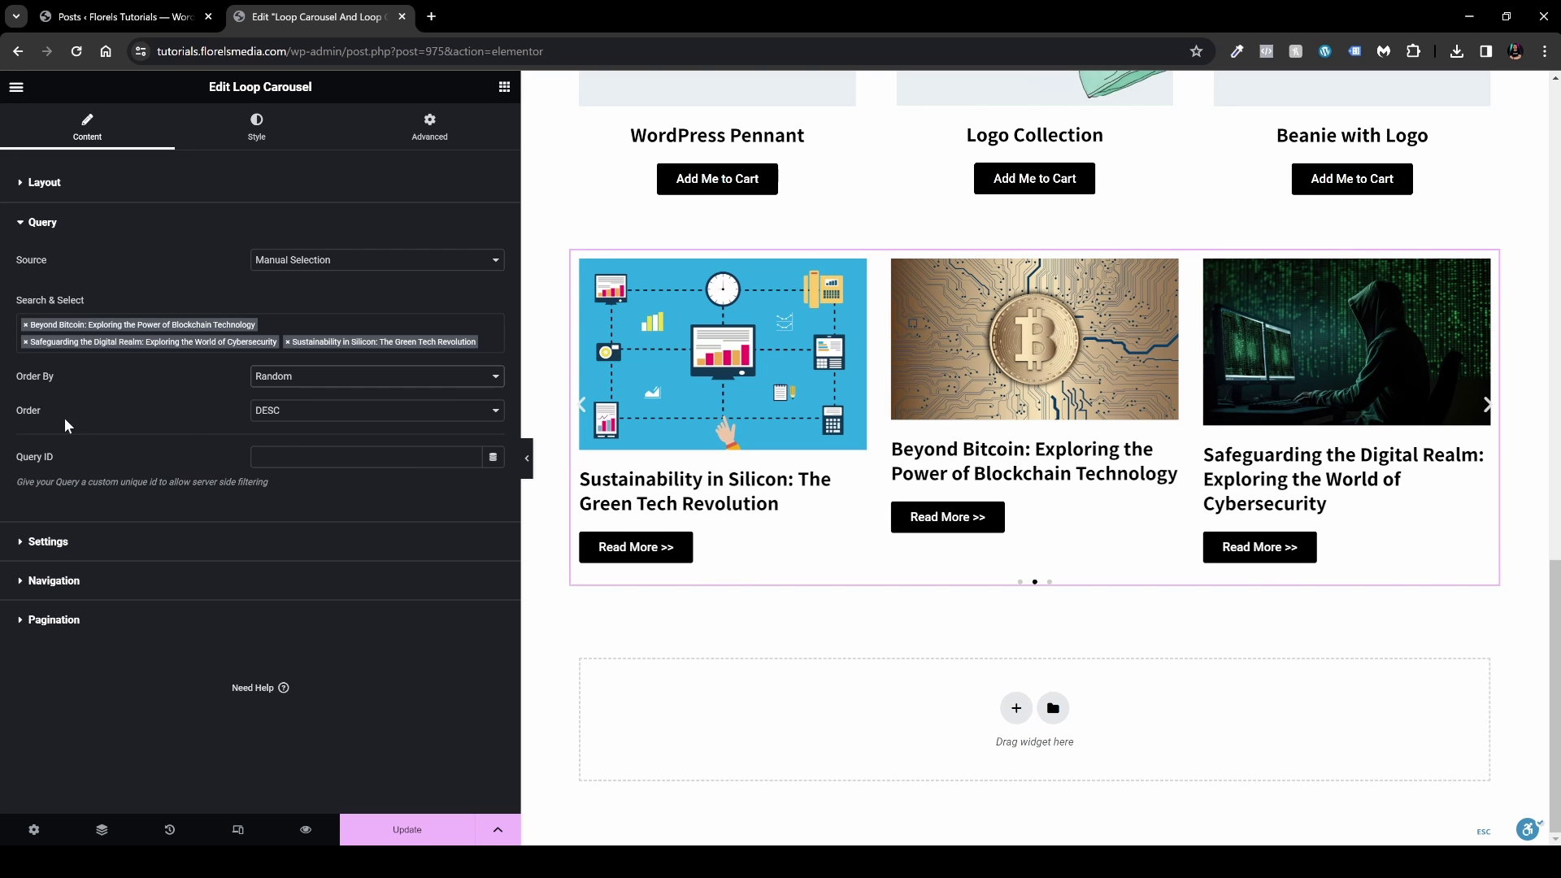
{"action": "left_click", "coordinate": [329, 418]}
{"action": "left_click", "coordinate": [139, 431]}
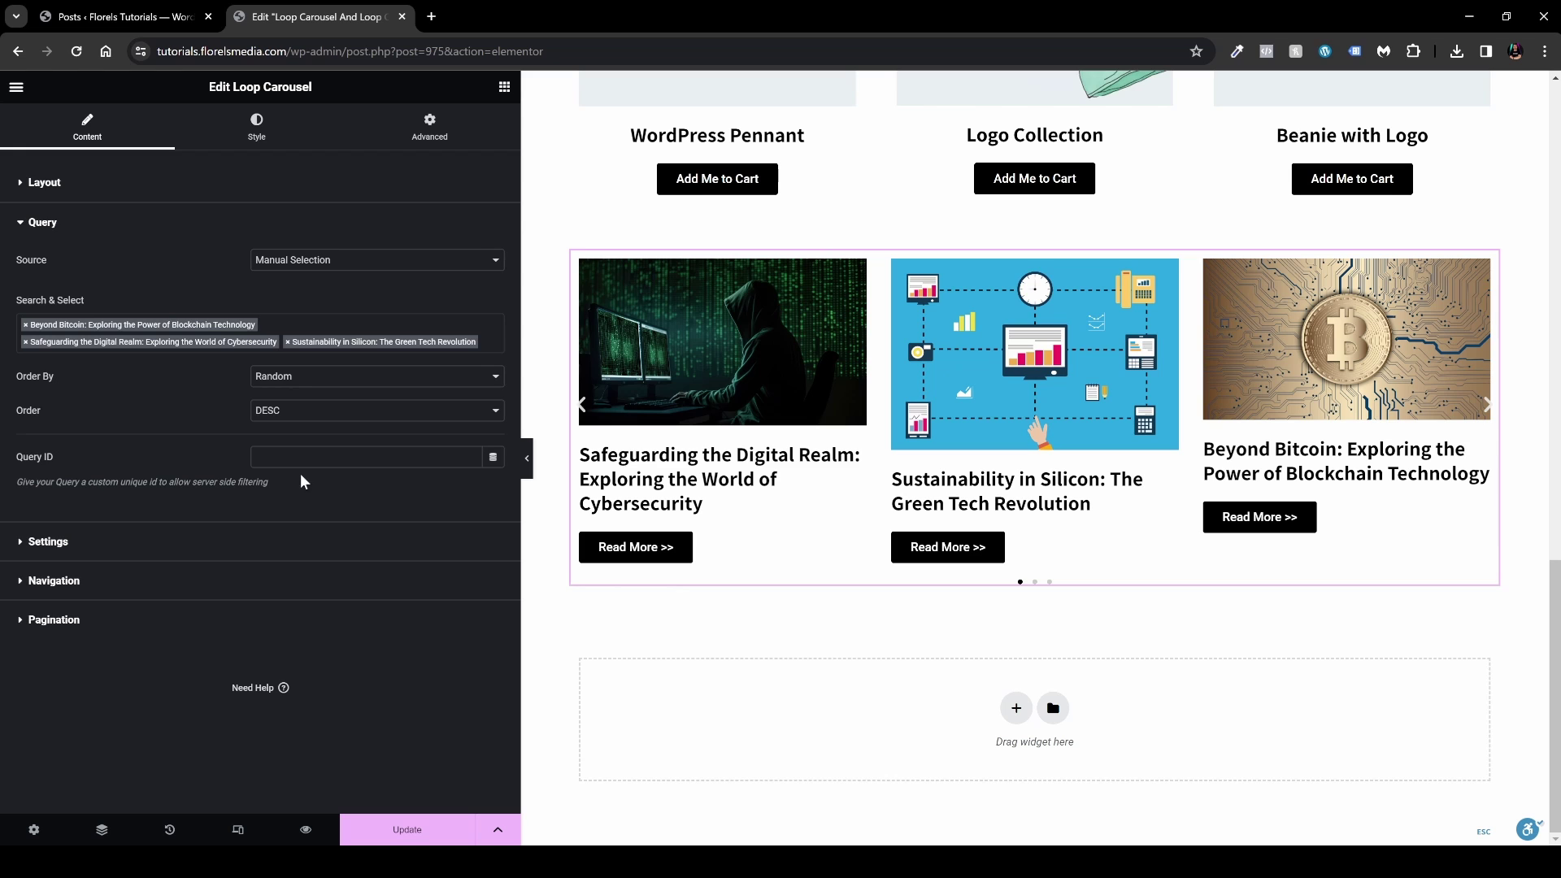
Step: Turn off Pause on hover and Pause on interaction in the carousel's playback settings
{"action": "left_click", "coordinate": [73, 543]}
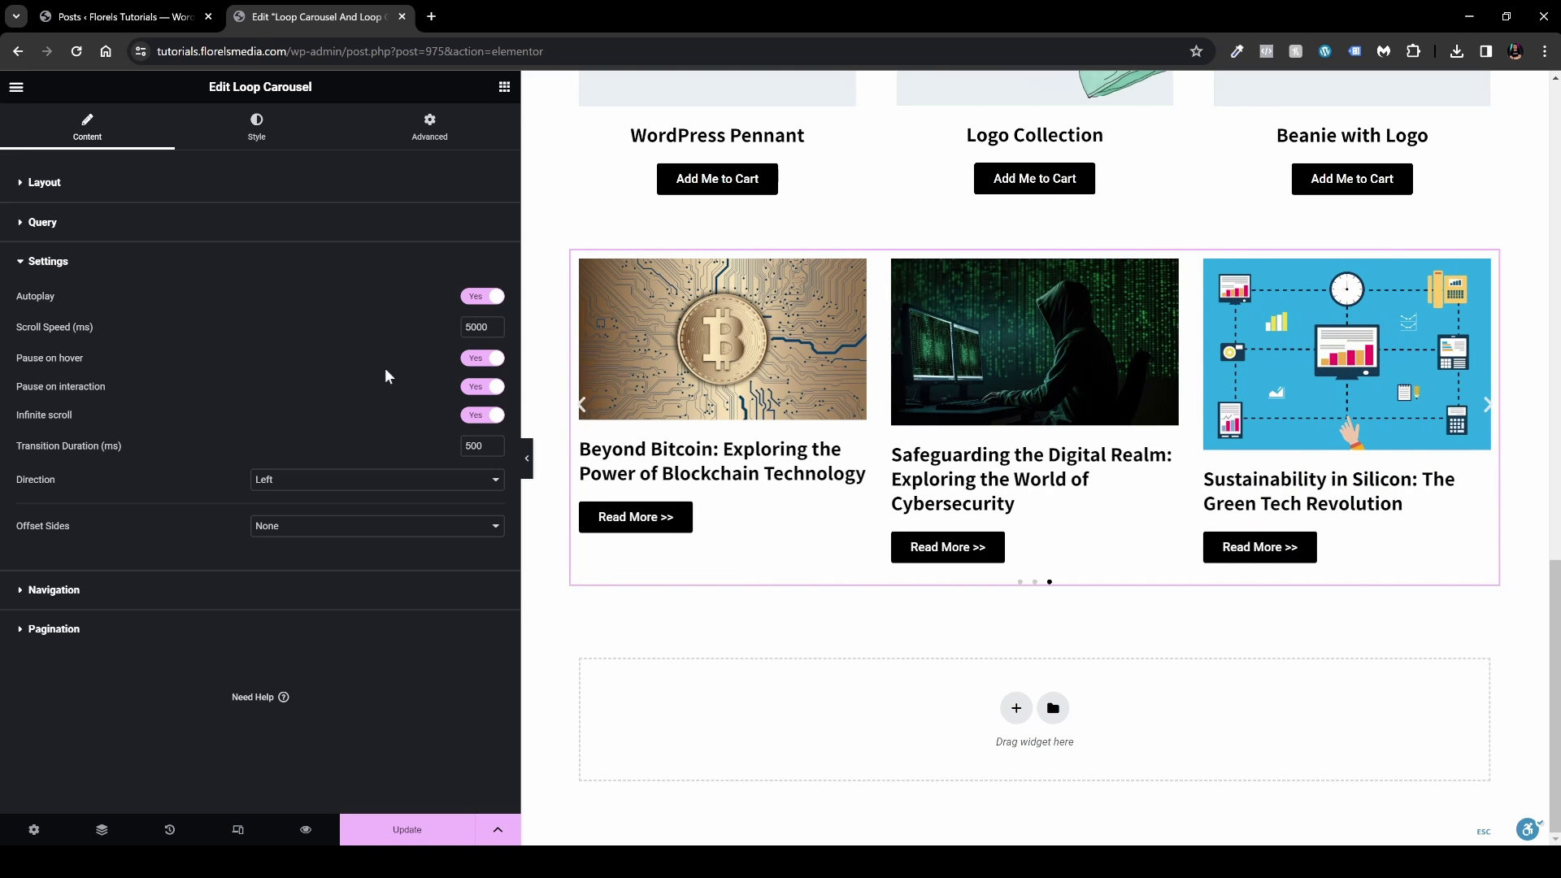
{"action": "left_click", "coordinate": [486, 359]}
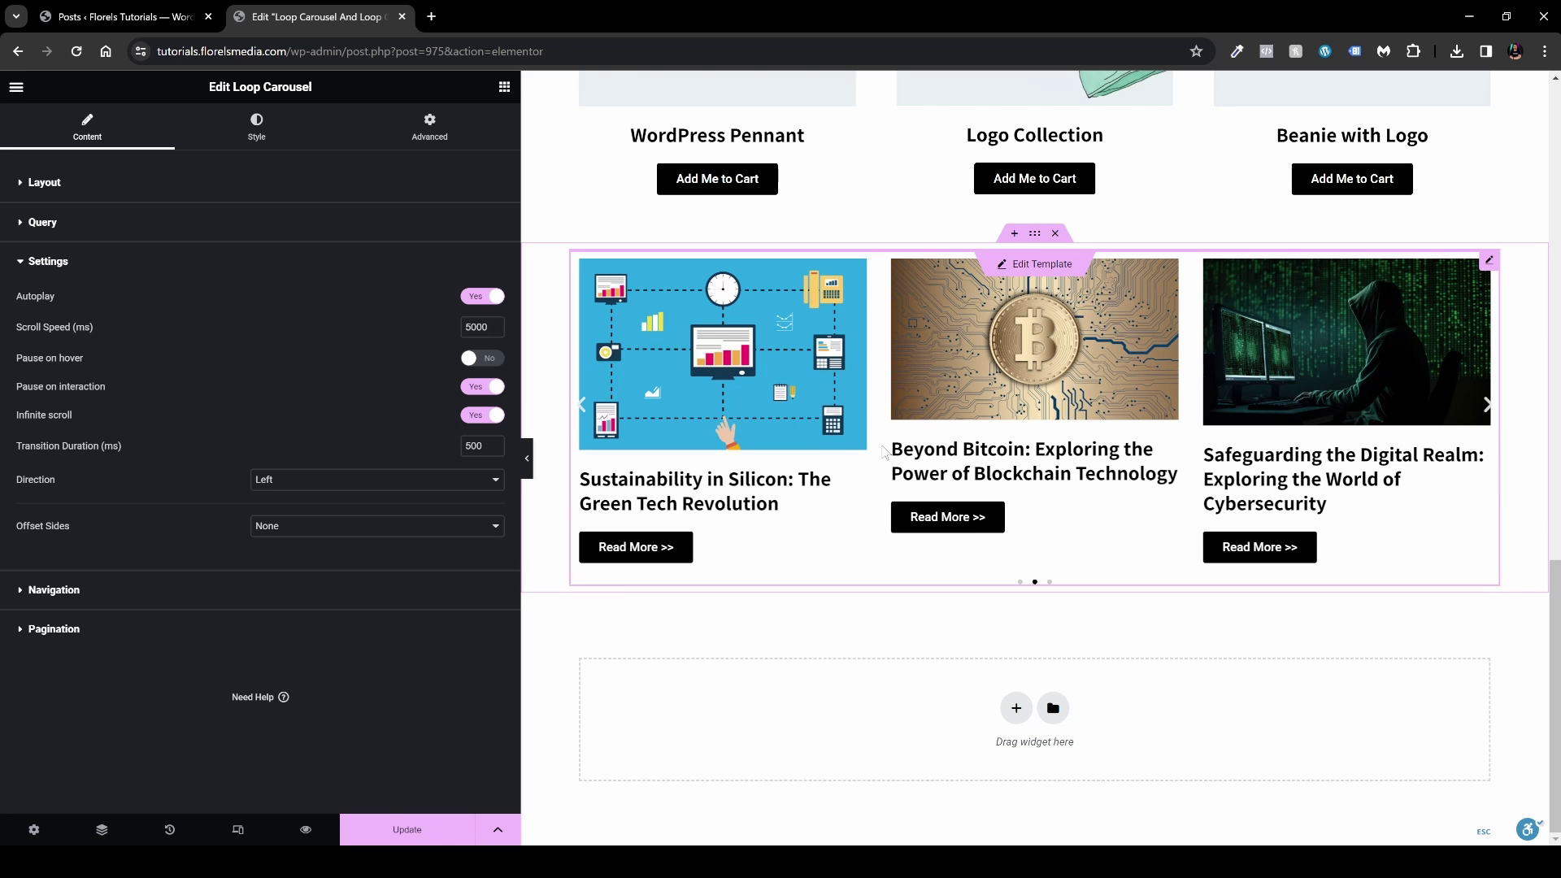
{"action": "left_click", "coordinate": [492, 387]}
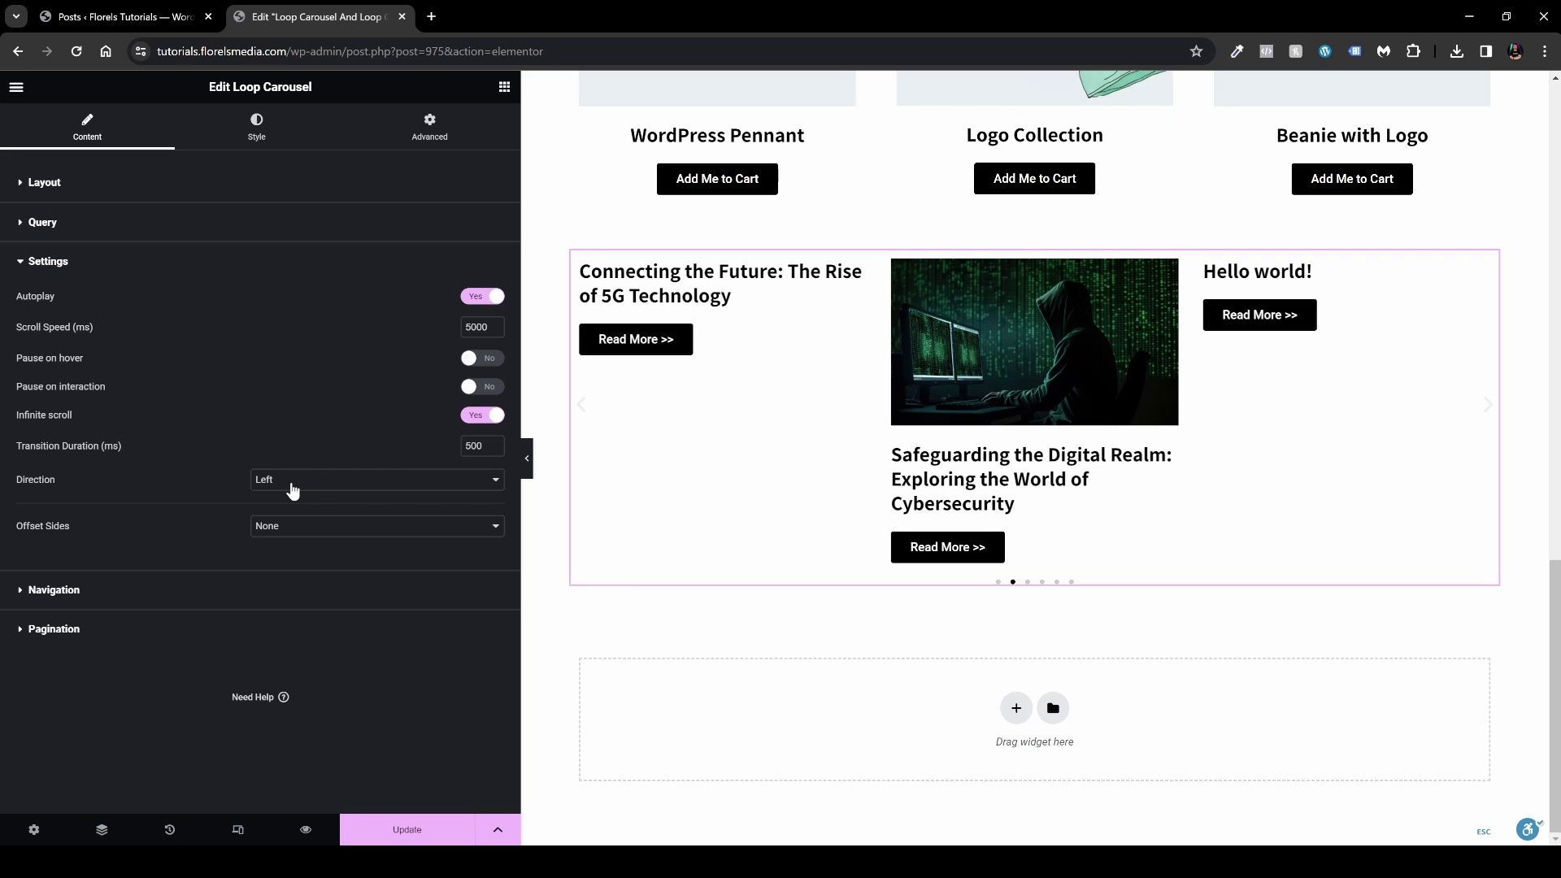
Step: Try the Right scroll direction for the carousel and return it to Left
{"action": "left_click", "coordinate": [293, 488]}
{"action": "left_click", "coordinate": [291, 501]}
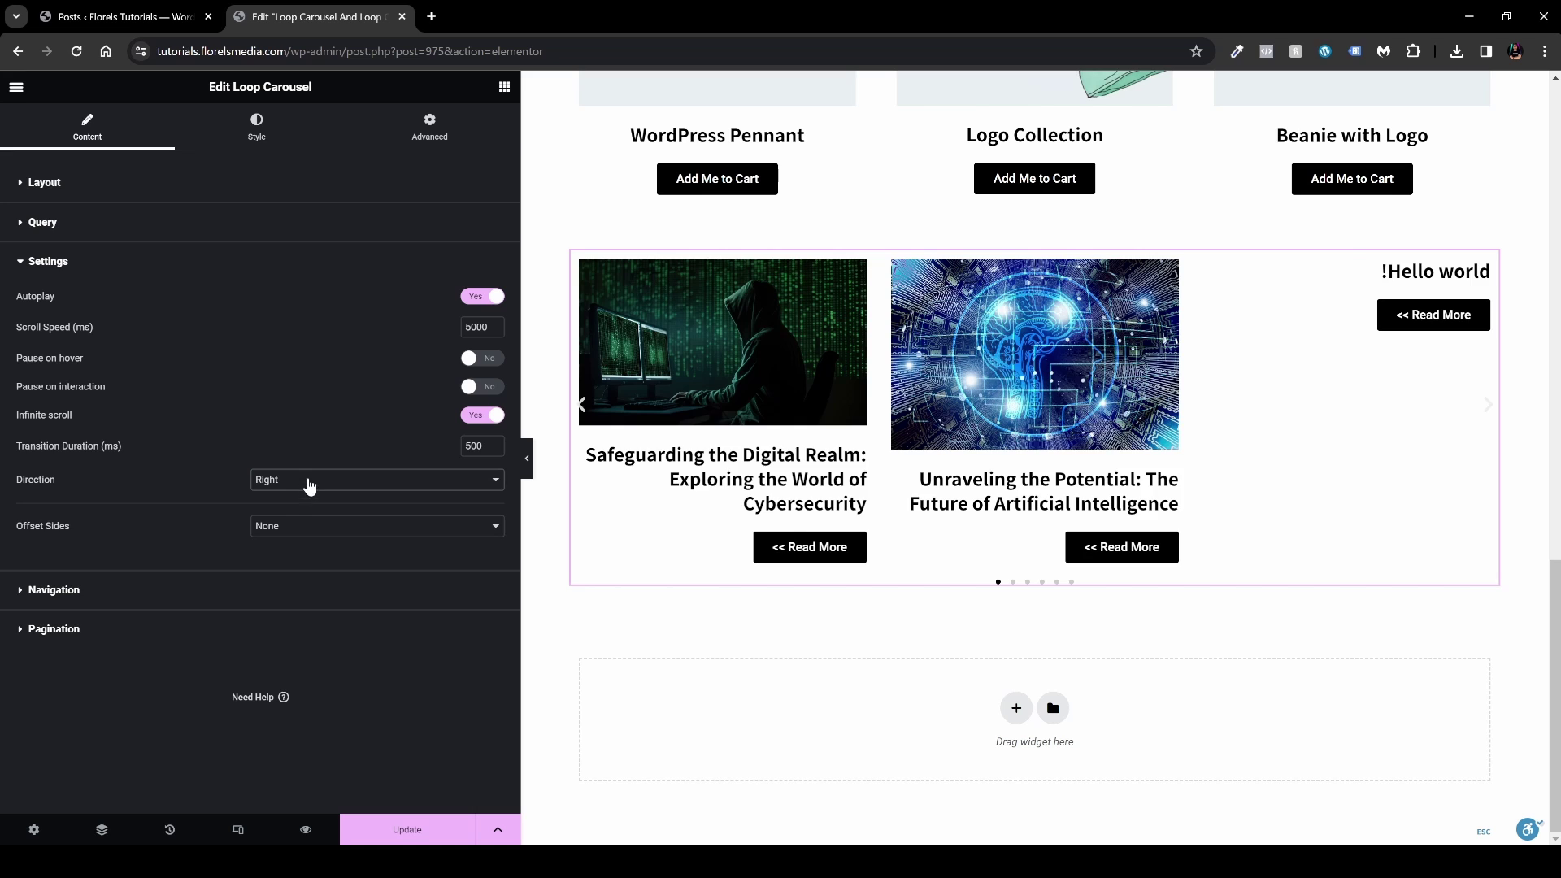
{"action": "left_click", "coordinate": [309, 486]}
{"action": "left_click", "coordinate": [309, 501]}
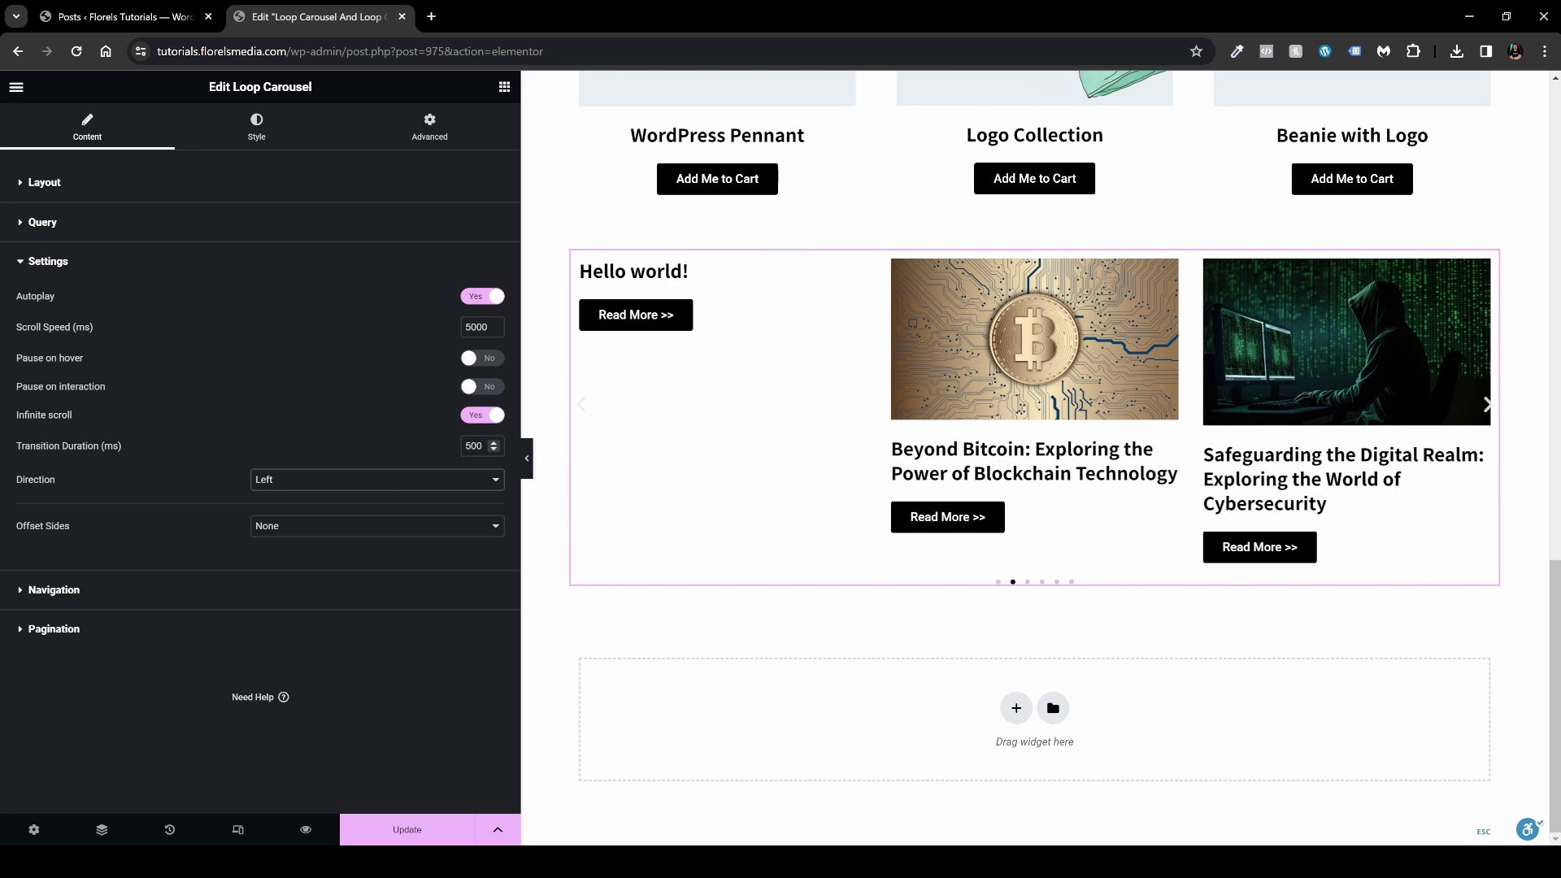
Step: Set the carousel's transition duration to 1000 ms
{"action": "double_click", "coordinate": [473, 446]}
{"action": "type", "text": "1000"}
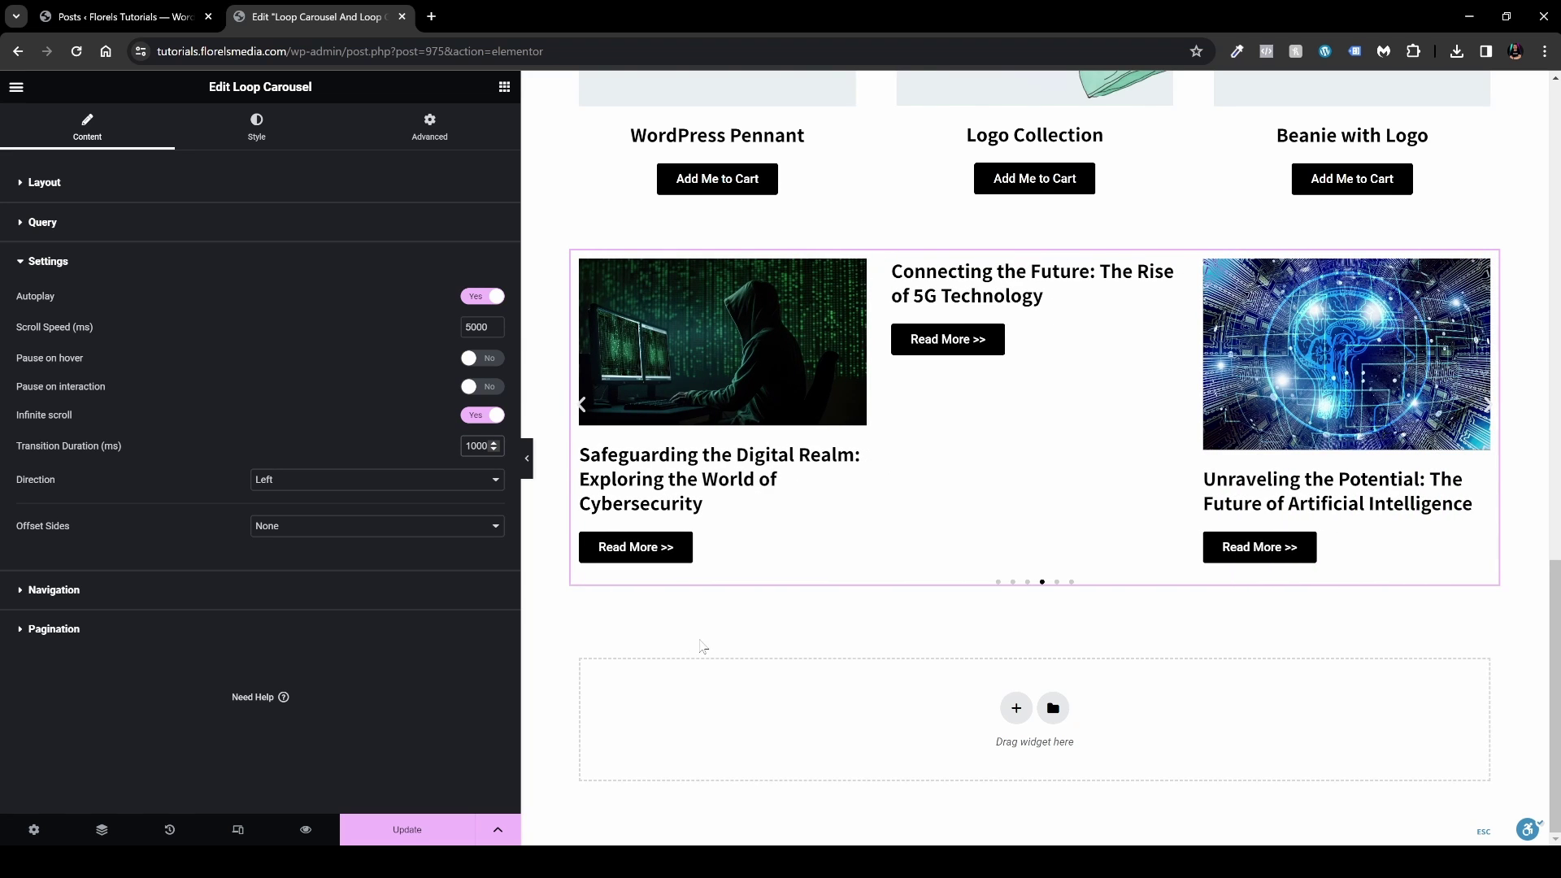
Step: Try hiding the carousel's navigation arrows, show them again and advance the carousel by one slide
{"action": "left_click", "coordinate": [137, 590]}
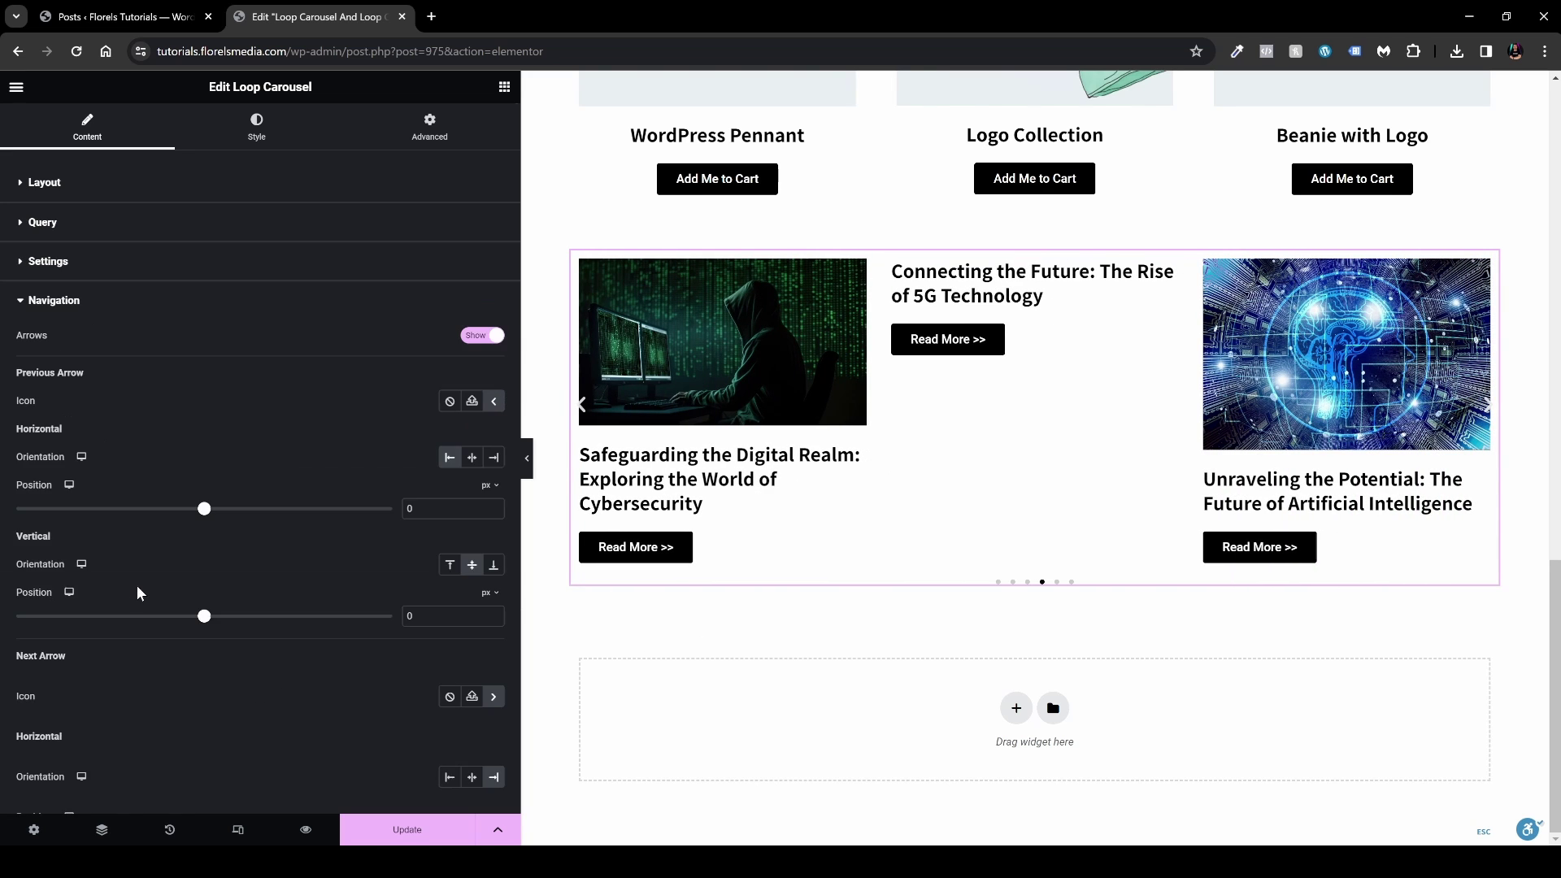
{"action": "scroll", "coordinate": [174, 548], "scroll_direction": "down", "scroll_amount": 2}
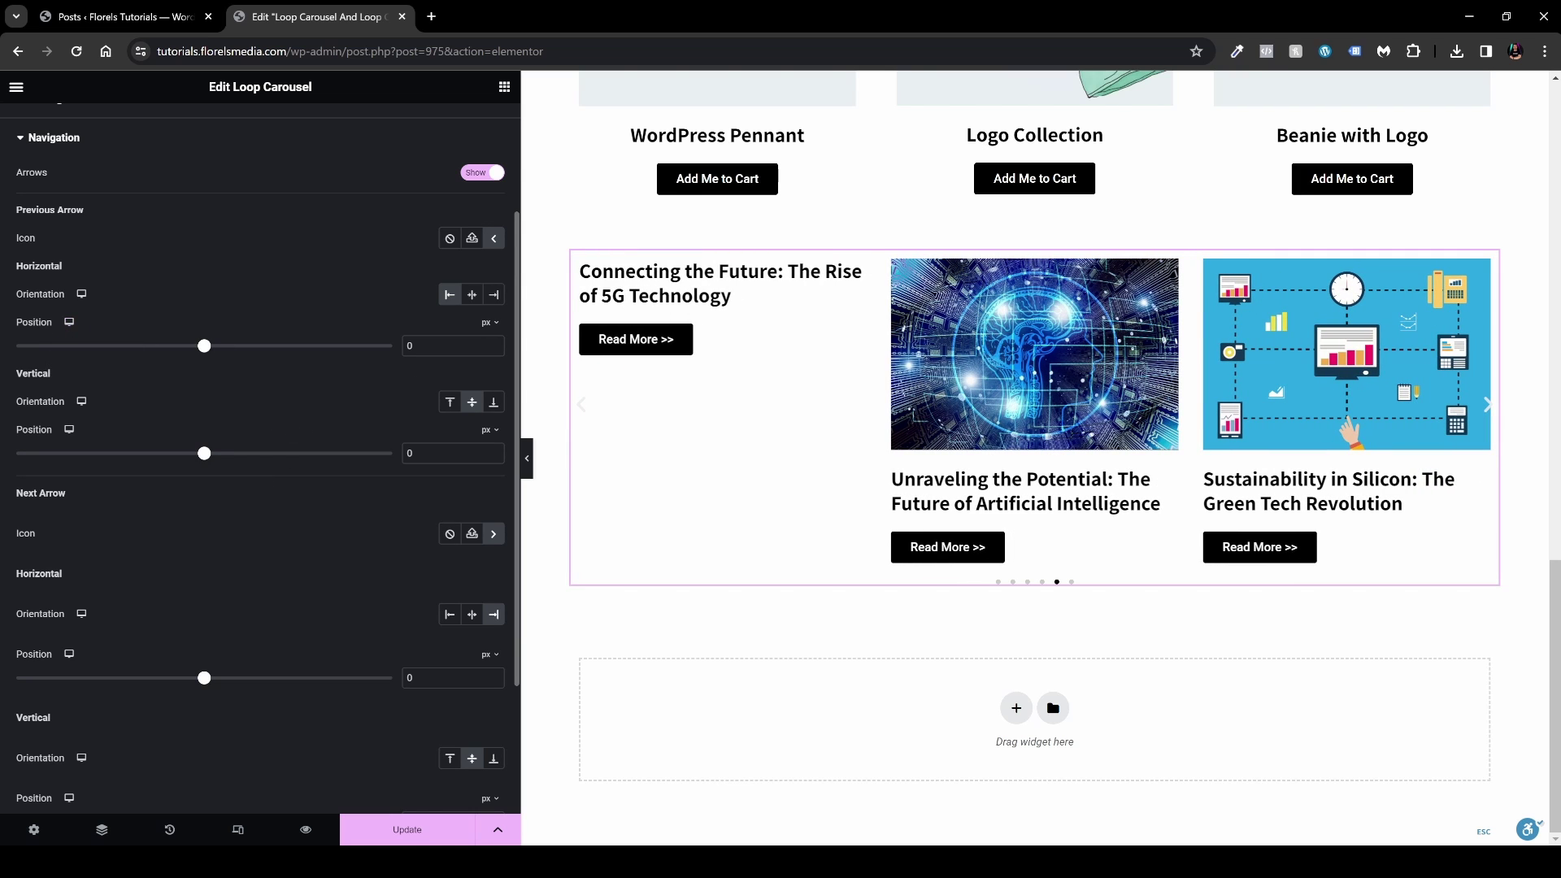
{"action": "scroll", "coordinate": [70, 514], "scroll_direction": "down", "scroll_amount": 2}
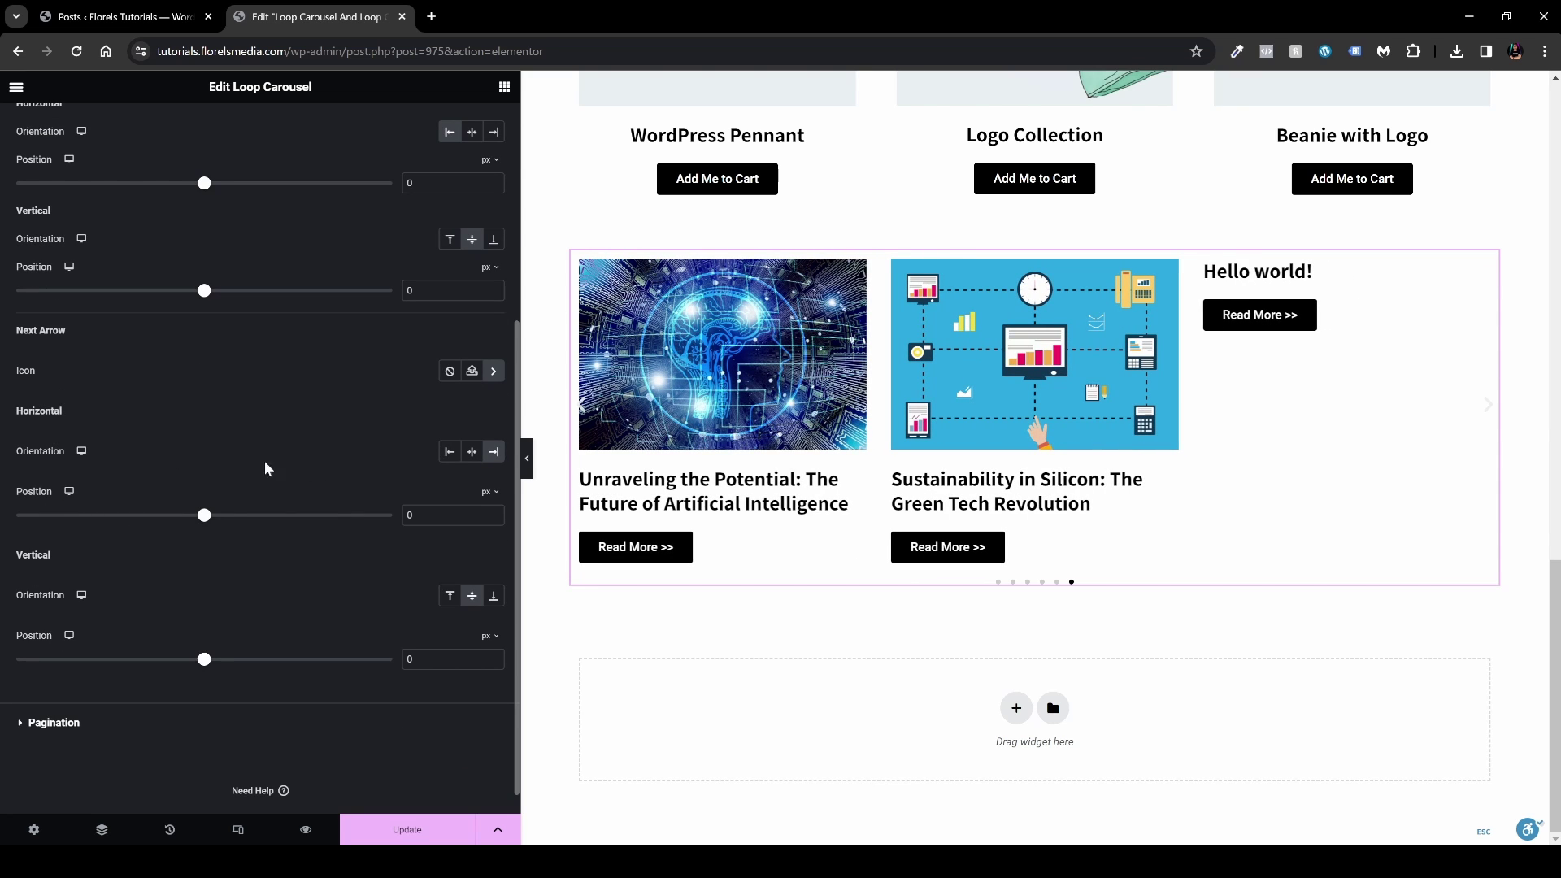
{"action": "scroll", "coordinate": [363, 479], "scroll_direction": "up", "scroll_amount": 2}
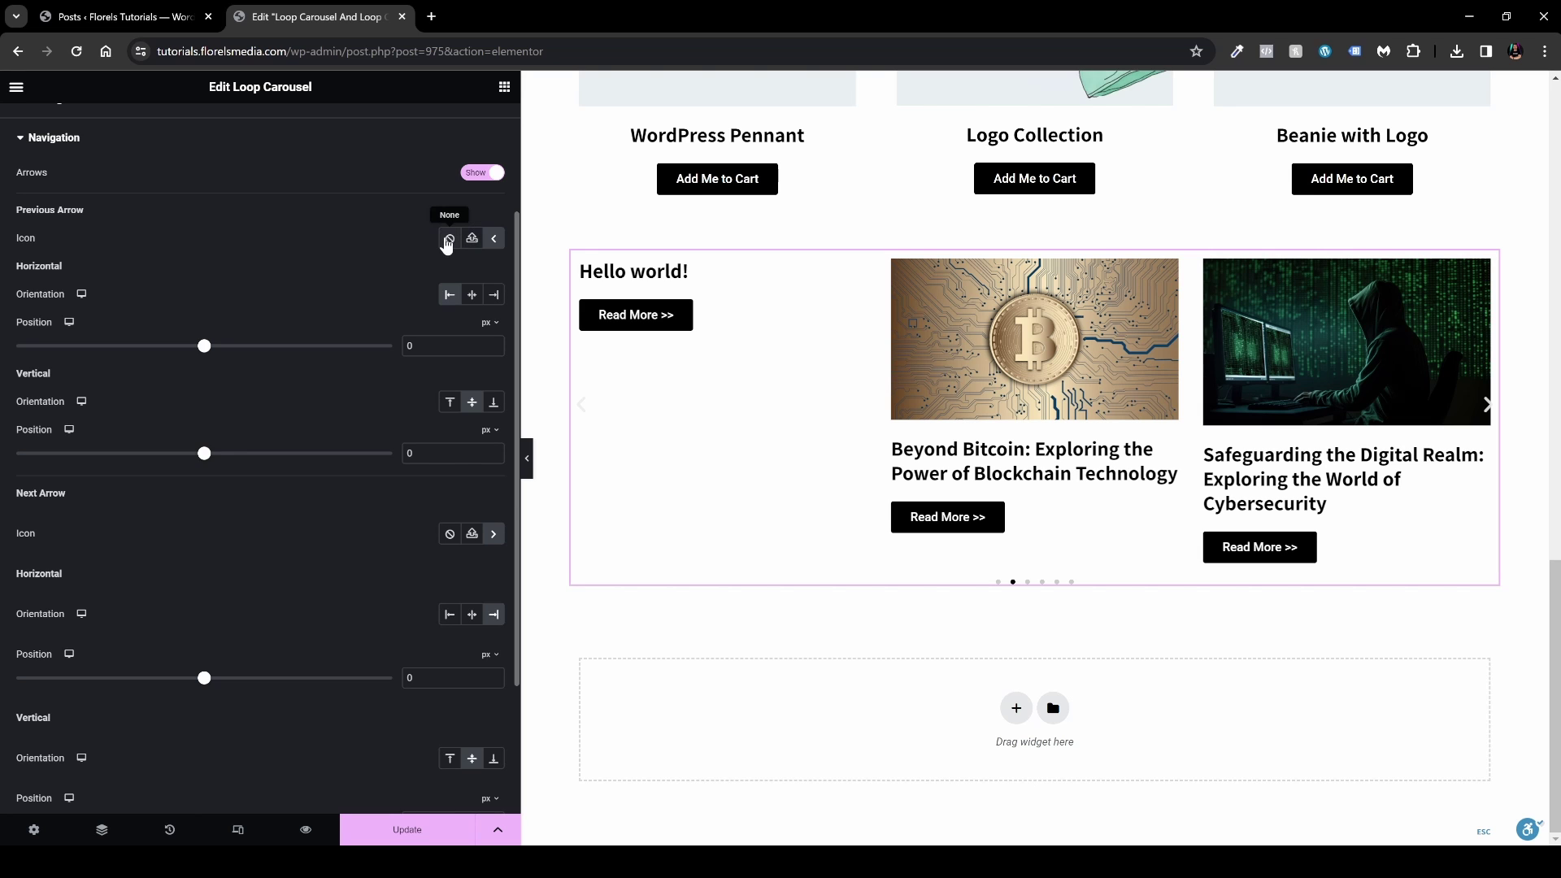
{"action": "left_click", "coordinate": [488, 173]}
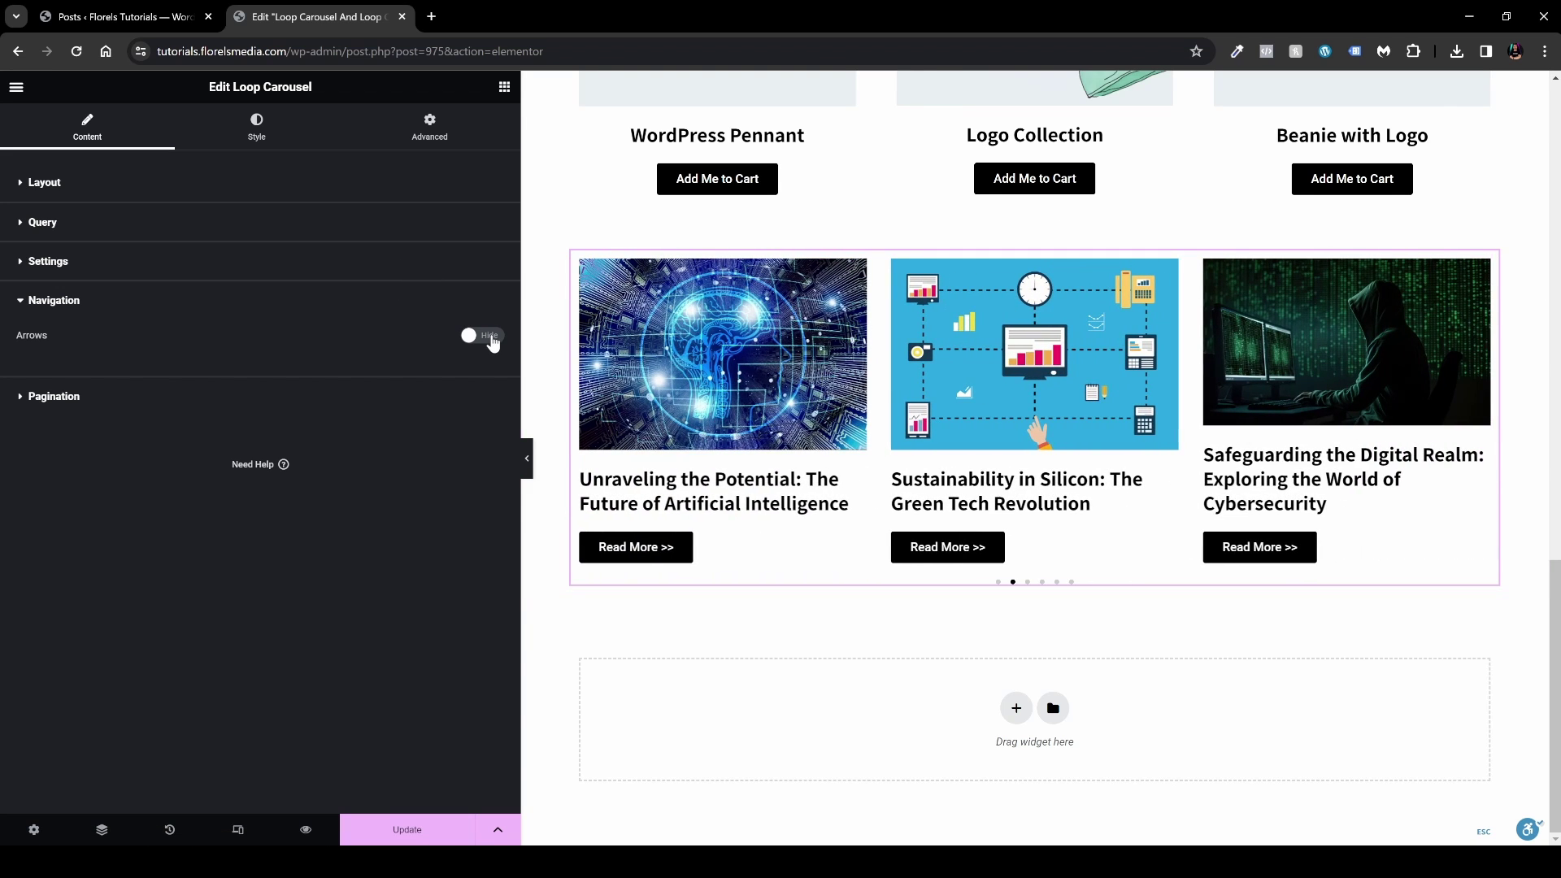
{"action": "left_click", "coordinate": [488, 336]}
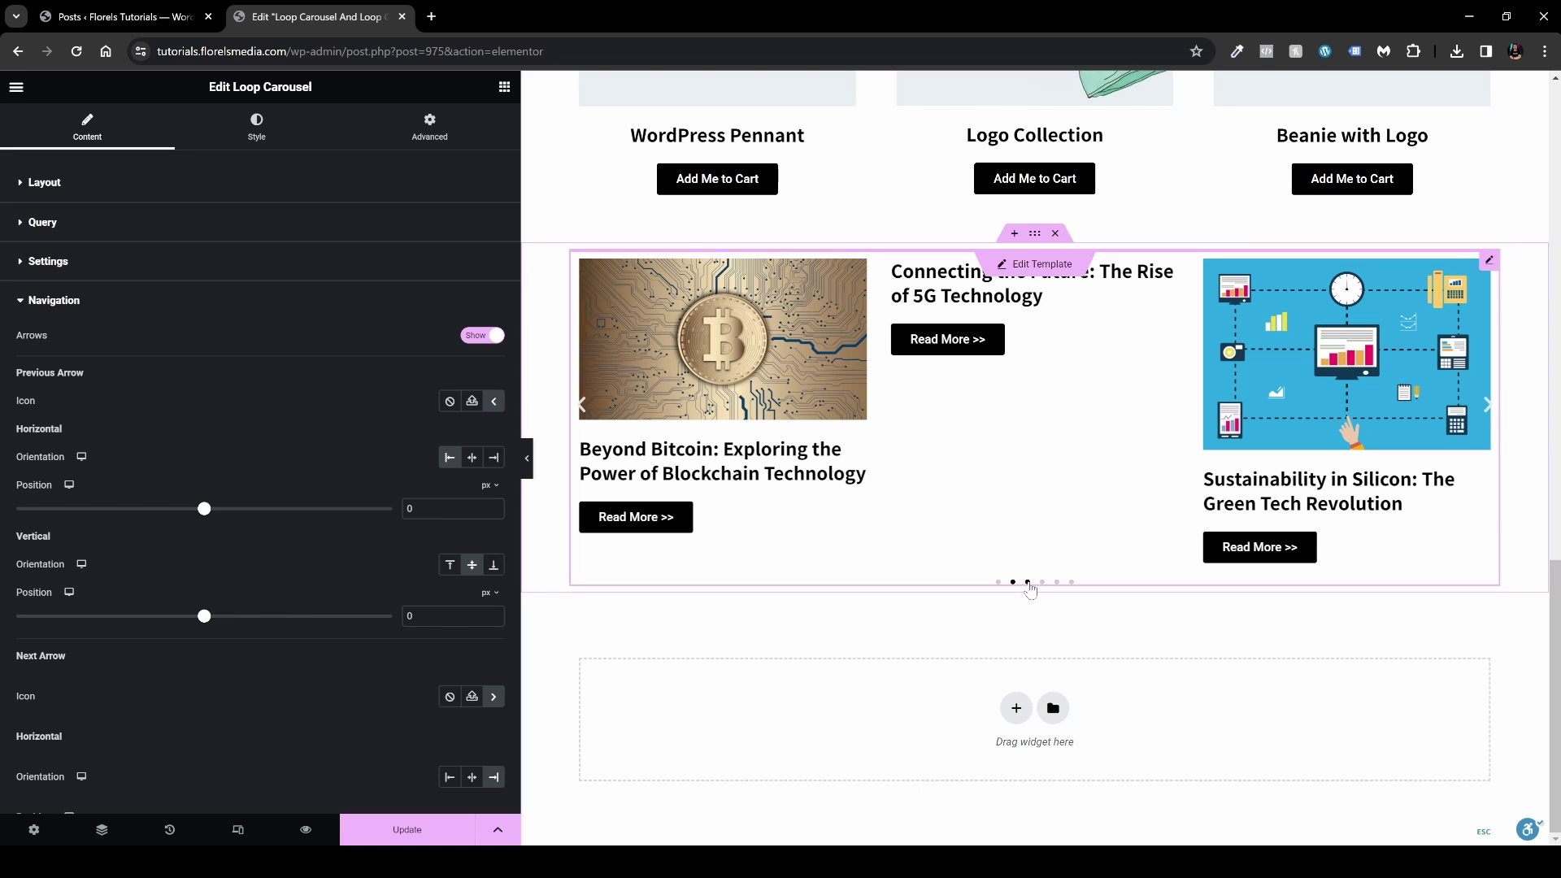
{"action": "left_click", "coordinate": [1486, 403]}
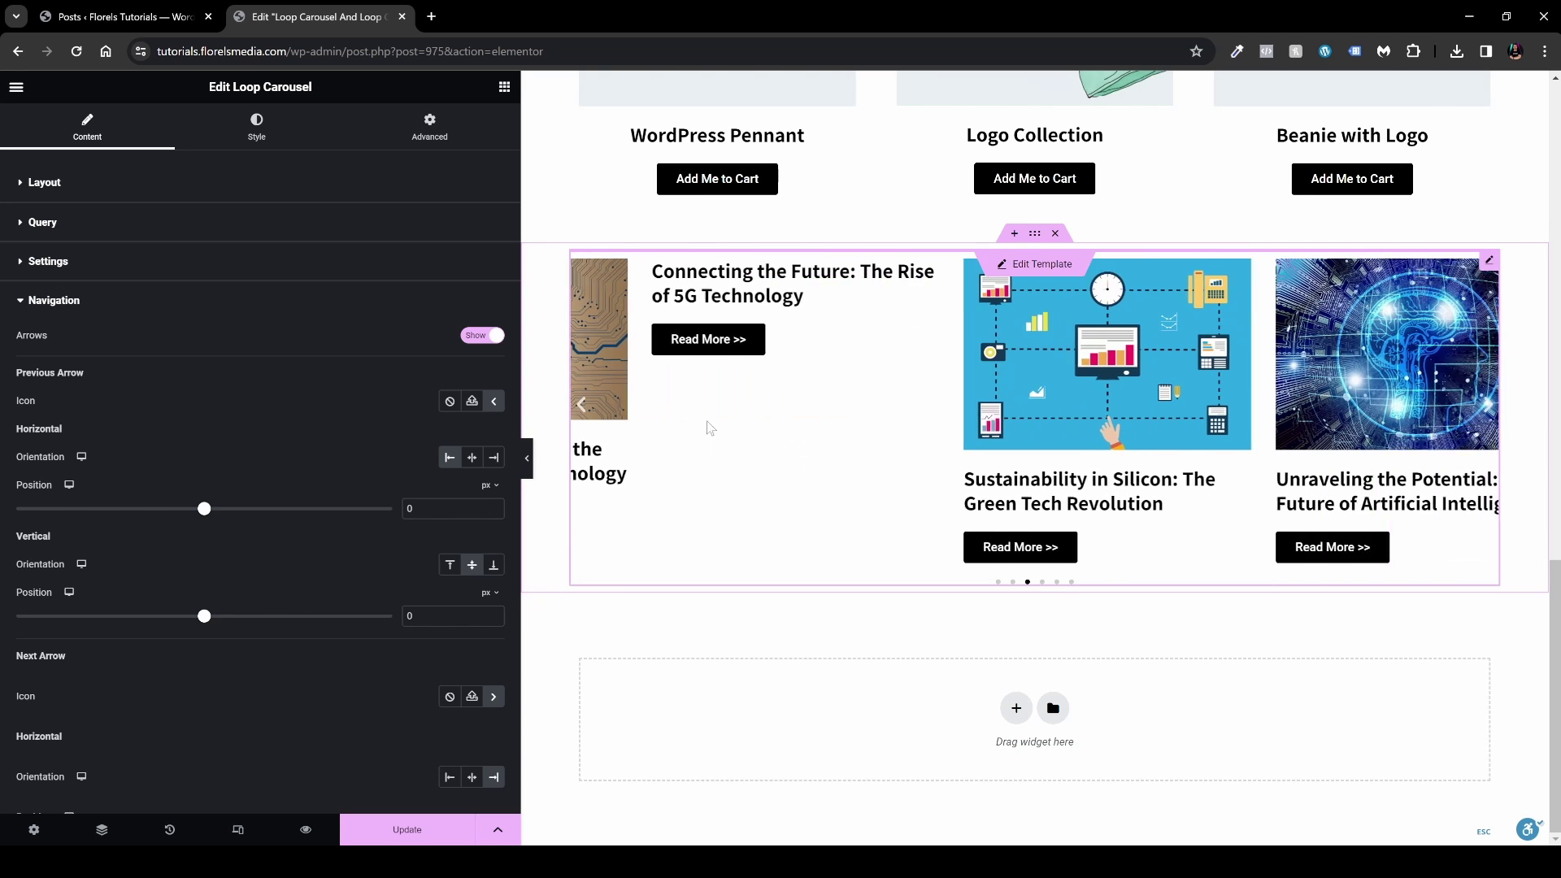
Step: Try the Center and End horizontal orientations for the previous arrow and return it to Start
{"action": "left_click", "coordinate": [469, 460]}
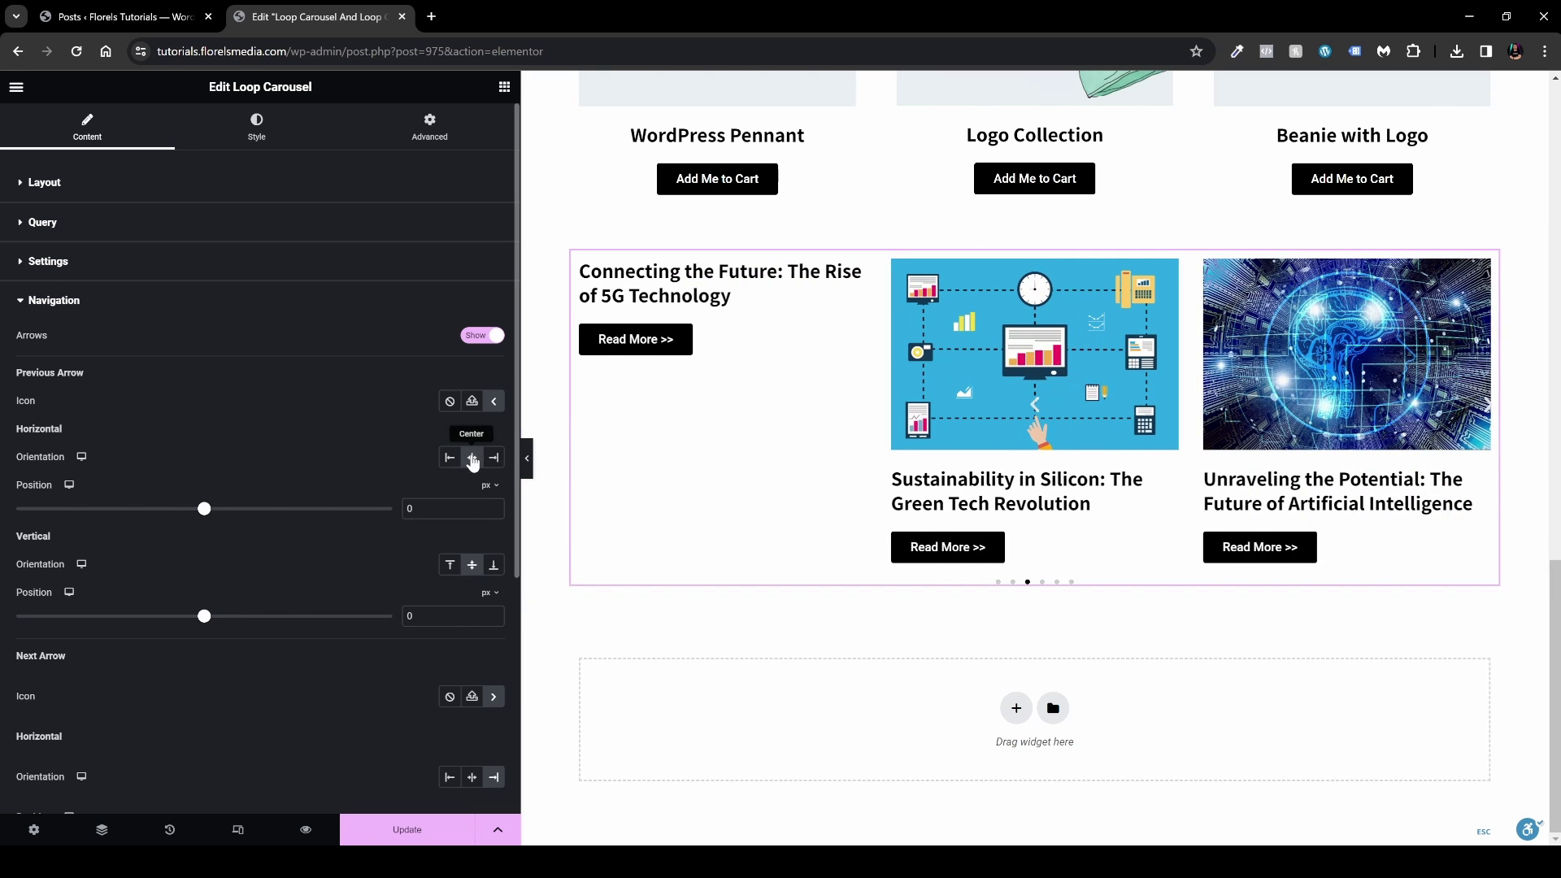
{"action": "left_click", "coordinate": [494, 457]}
{"action": "left_click", "coordinate": [451, 459]}
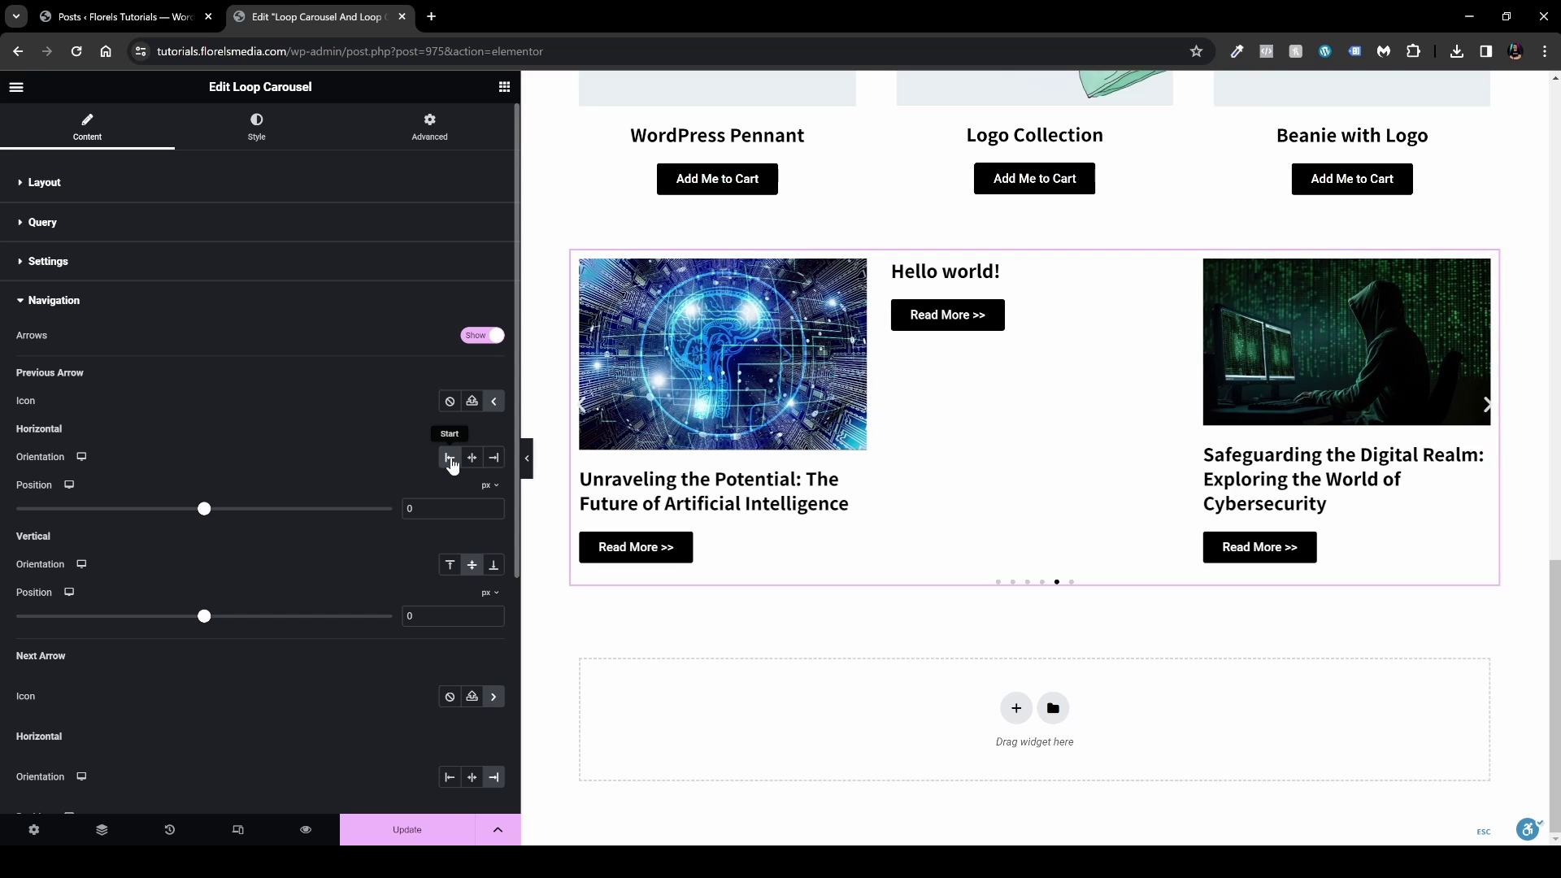
Step: Offset the previous arrow to a horizontal position of -35 px and a vertical position of 25 px
{"action": "mouse_move", "coordinate": [204, 509]}
{"action": "left_mouse_down"}
{"action": "mouse_move", "coordinate": [284, 510]}
{"action": "mouse_move", "coordinate": [157, 527]}
{"action": "mouse_move", "coordinate": [216, 532]}
{"action": "mouse_move", "coordinate": [195, 535]}
{"action": "left_mouse_up"}
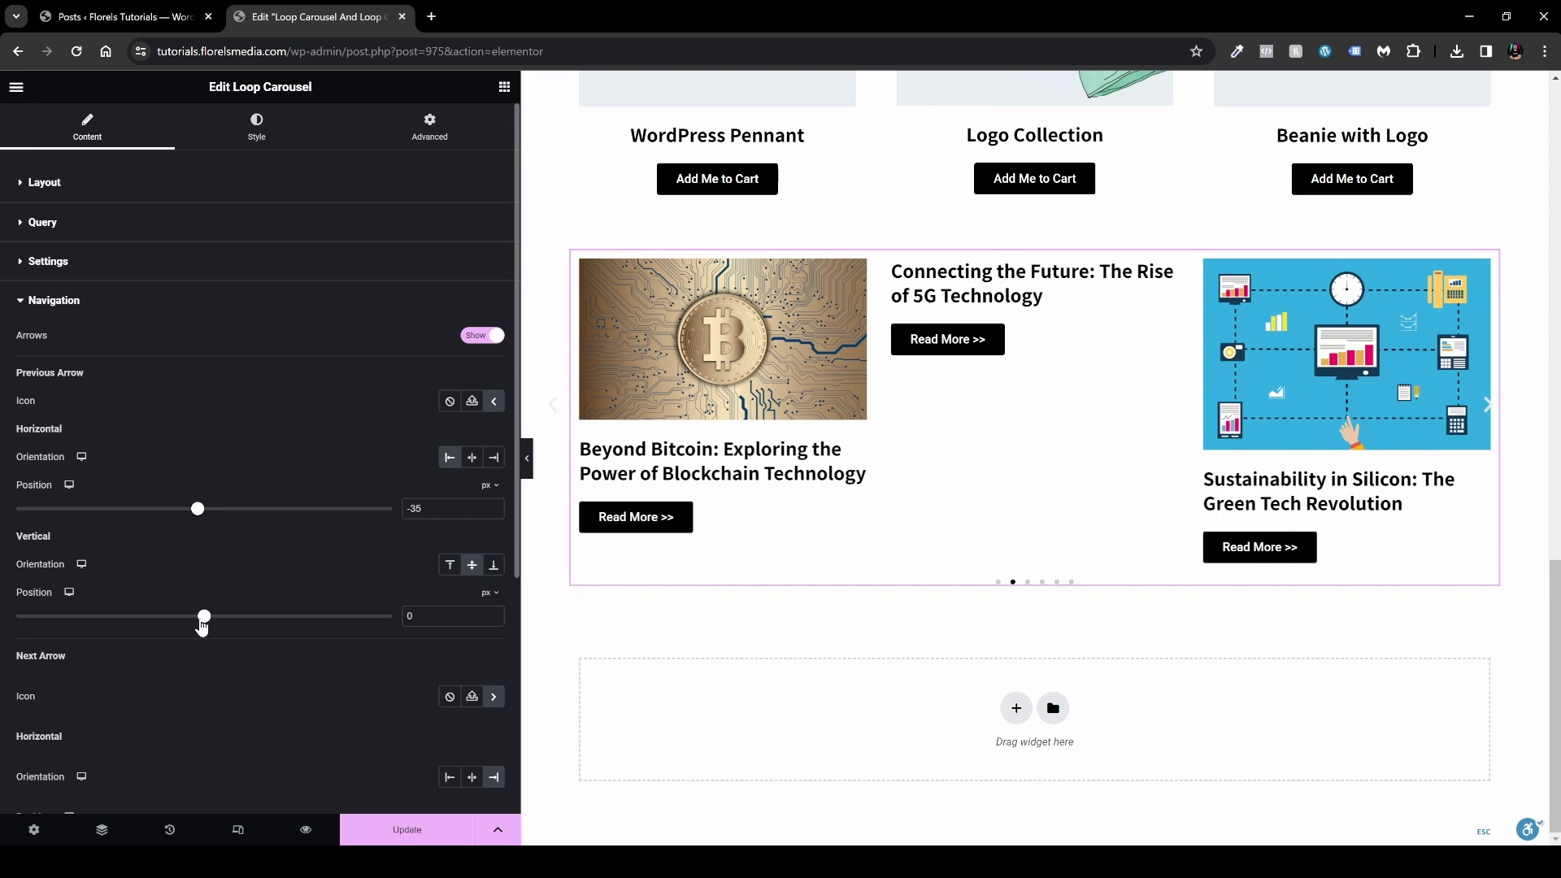
{"action": "left_click_drag", "start_coordinate": [202, 622], "coordinate": [210, 624]}
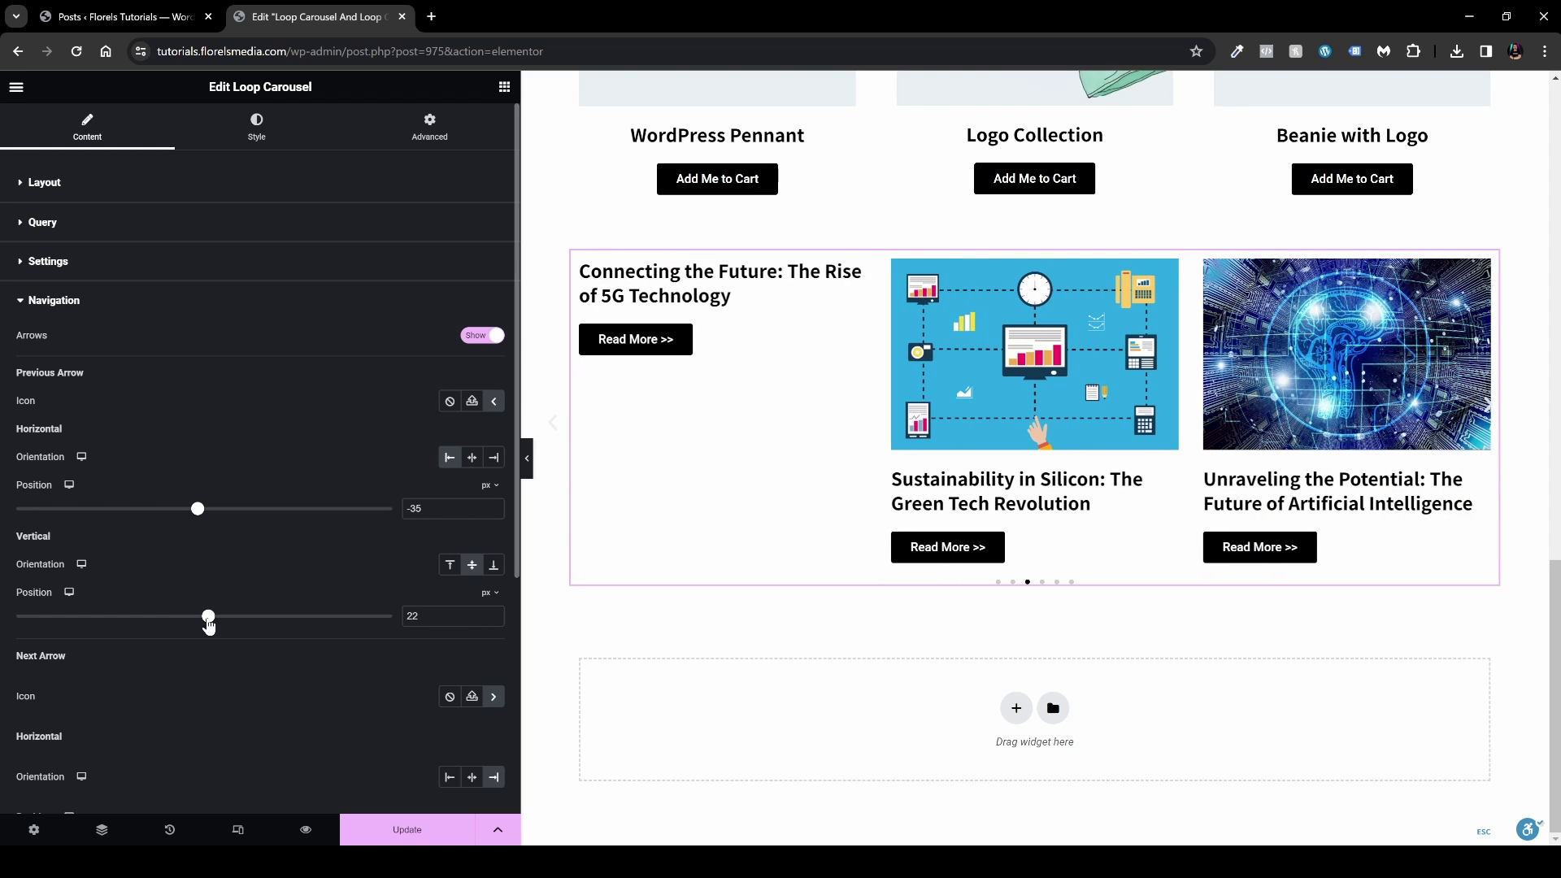
{"action": "left_click", "coordinate": [418, 615]}
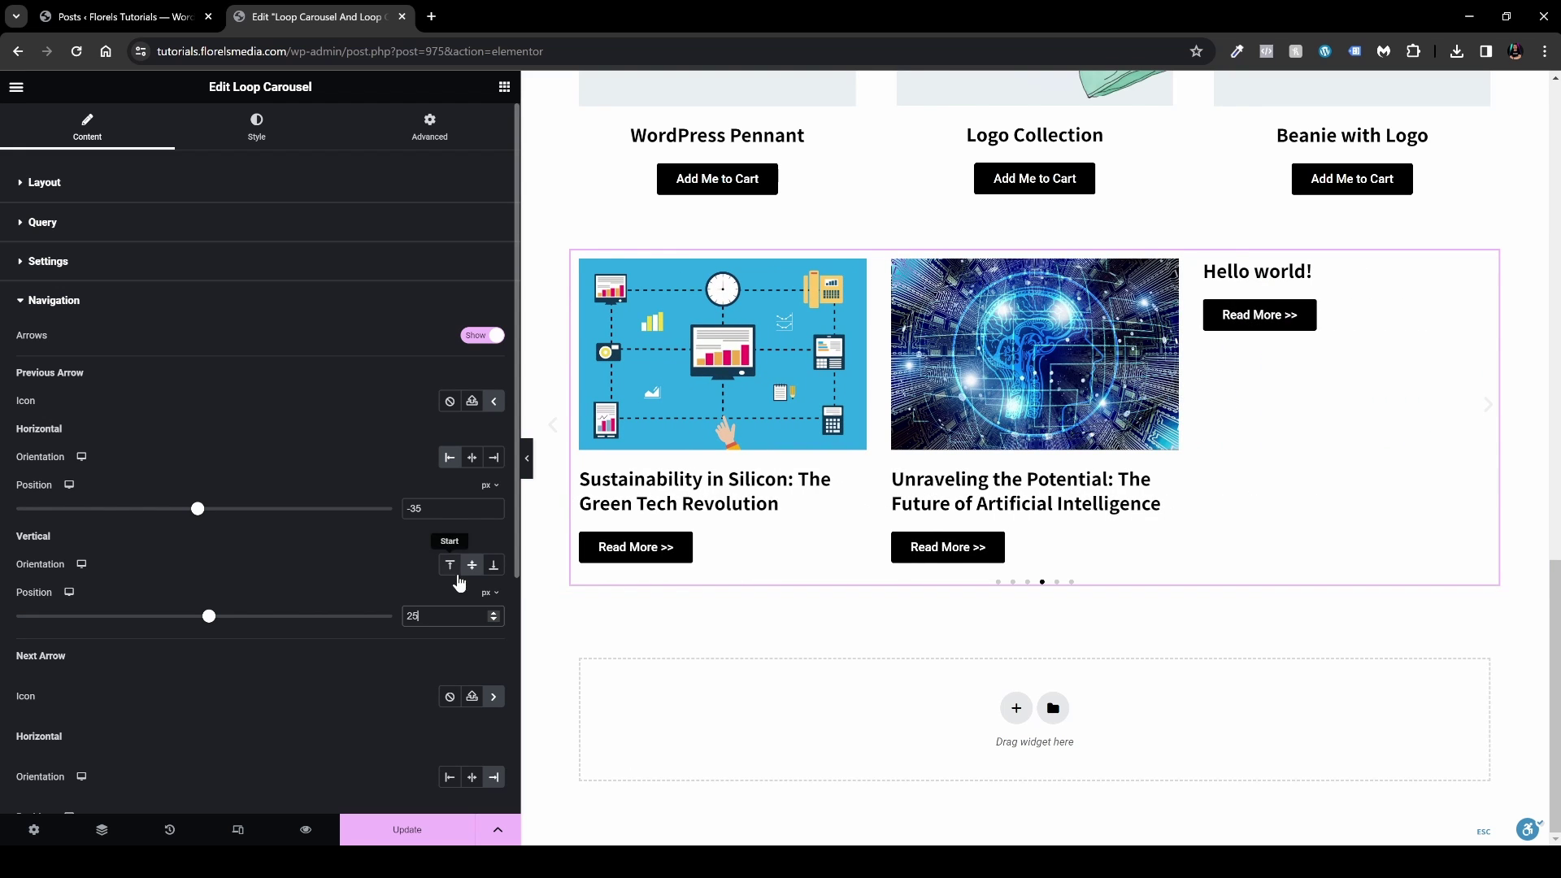
Step: Try the End vertical orientation with position 0 for the previous arrow, and restore the center orientation with position 25 px
{"action": "left_click", "coordinate": [494, 569]}
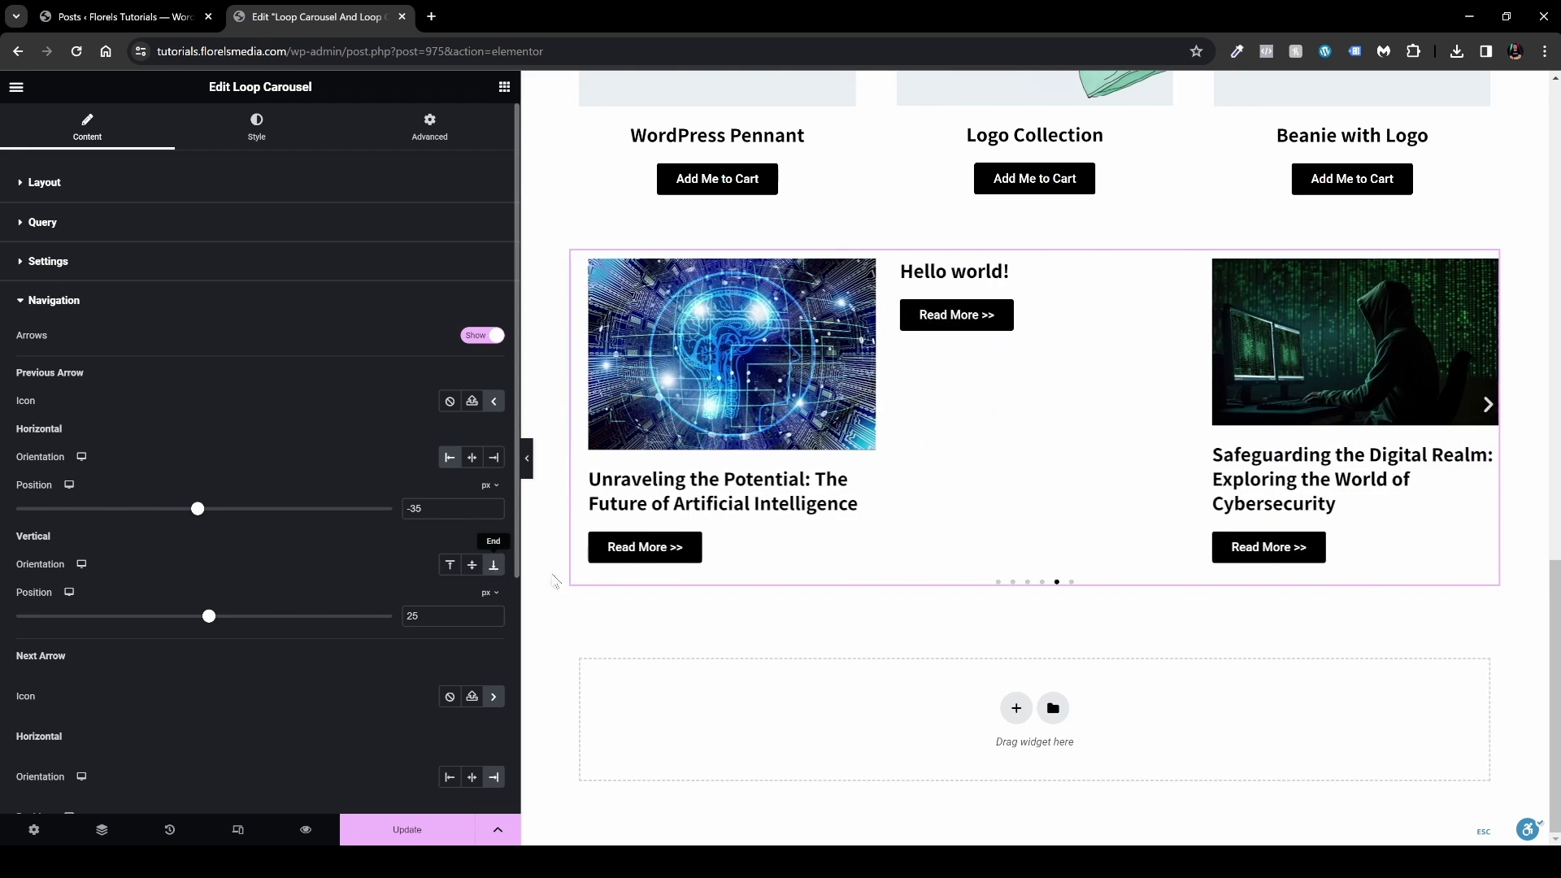
{"action": "double_click", "coordinate": [413, 615]}
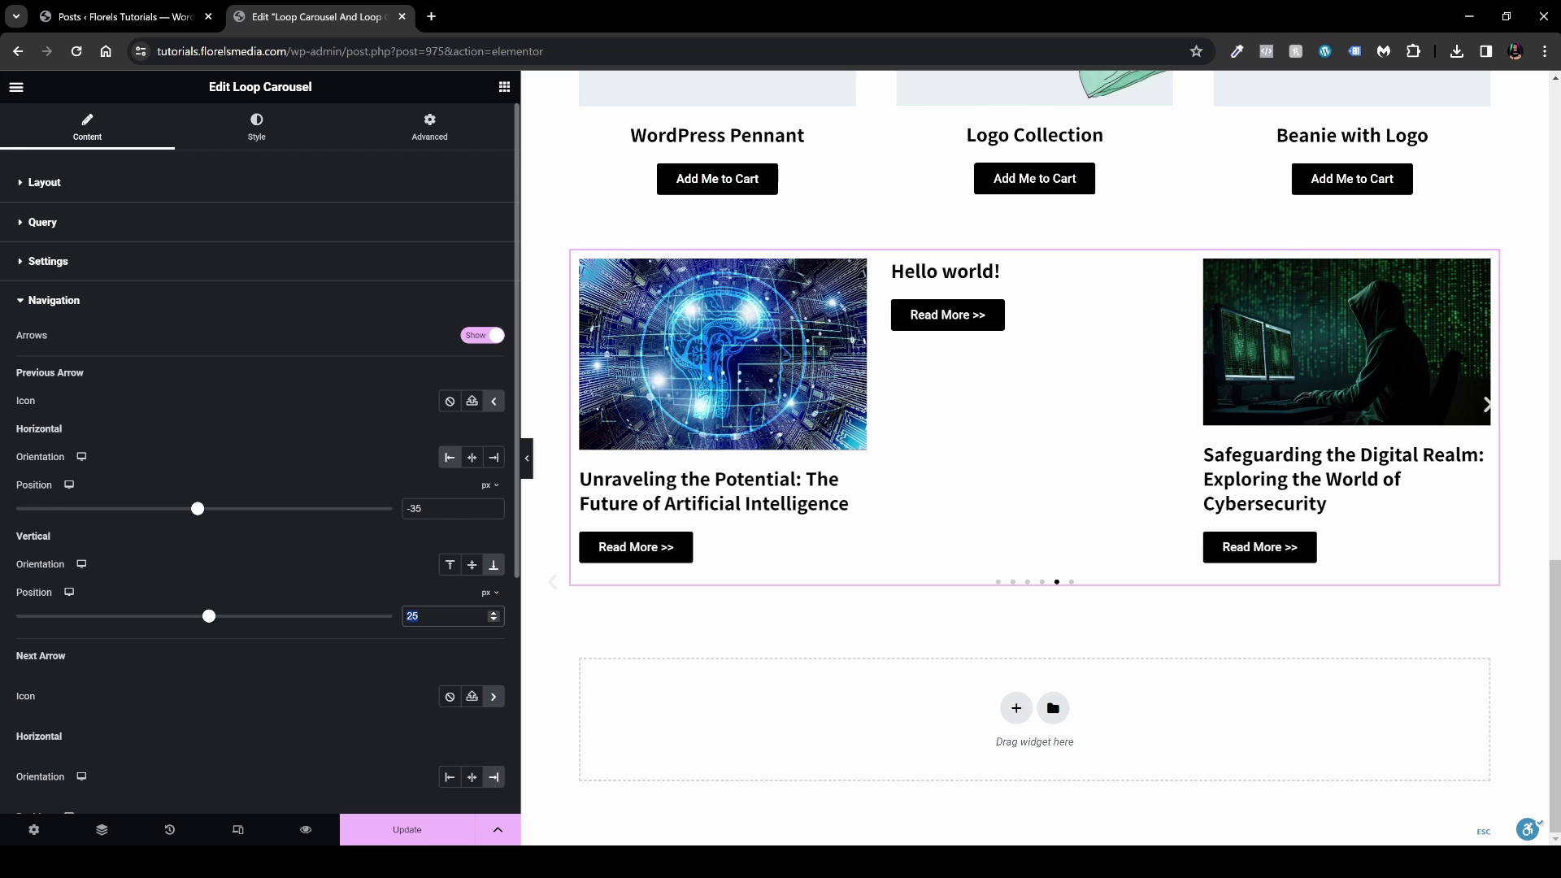
{"action": "type", "text": "0"}
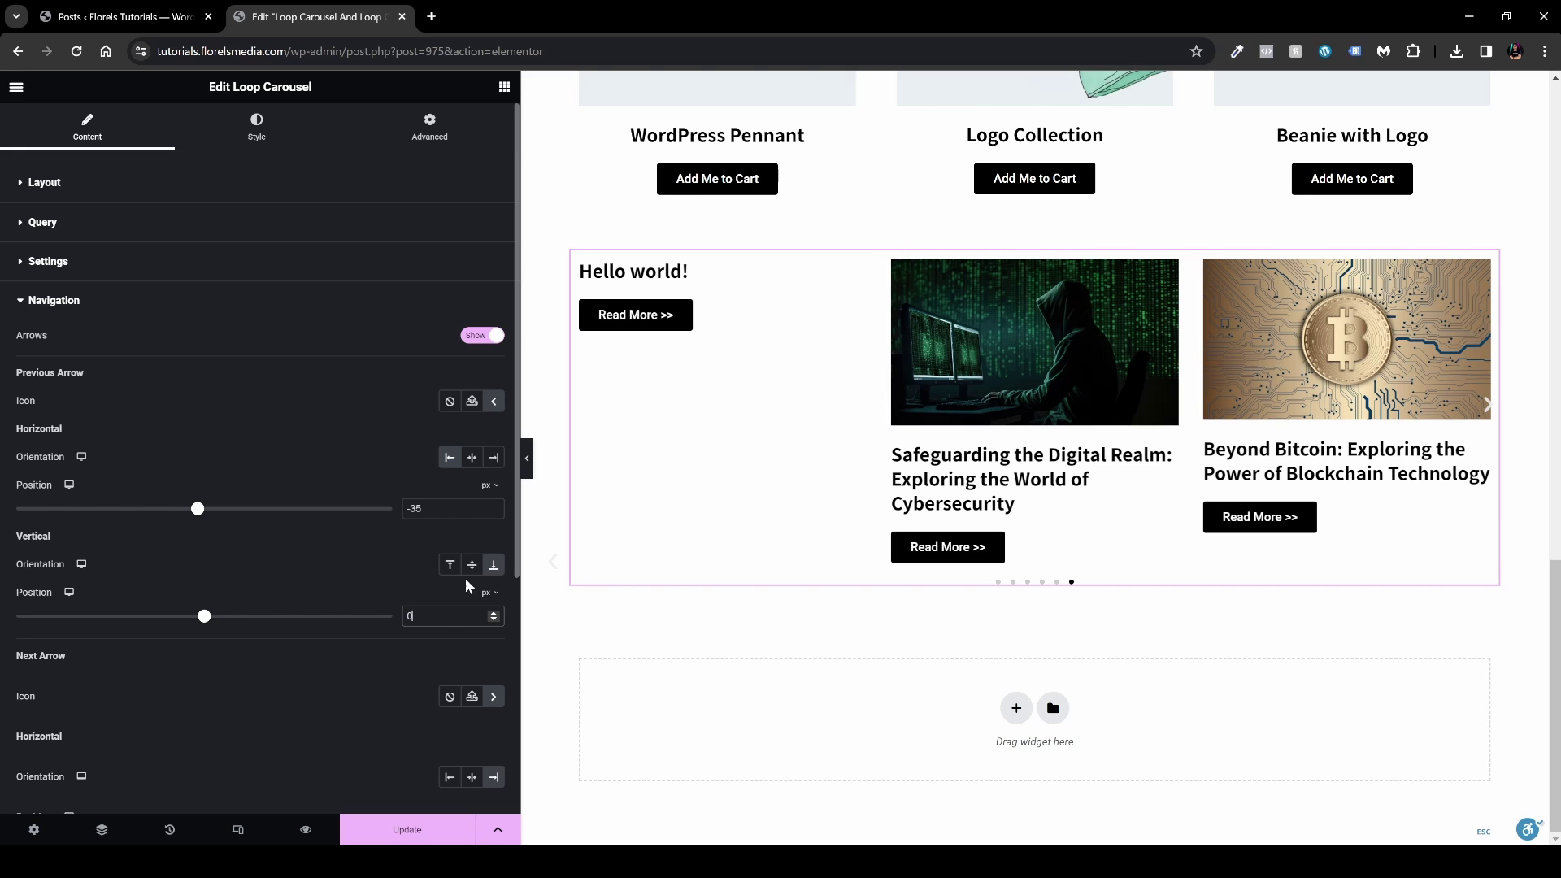
{"action": "left_click", "coordinate": [472, 564]}
{"action": "type", "text": "25"}
Step: Offset the next arrow to a horizontal position of -35 px and a vertical position of 25 px
{"action": "scroll", "coordinate": [109, 479], "scroll_direction": "down", "scroll_amount": 2}
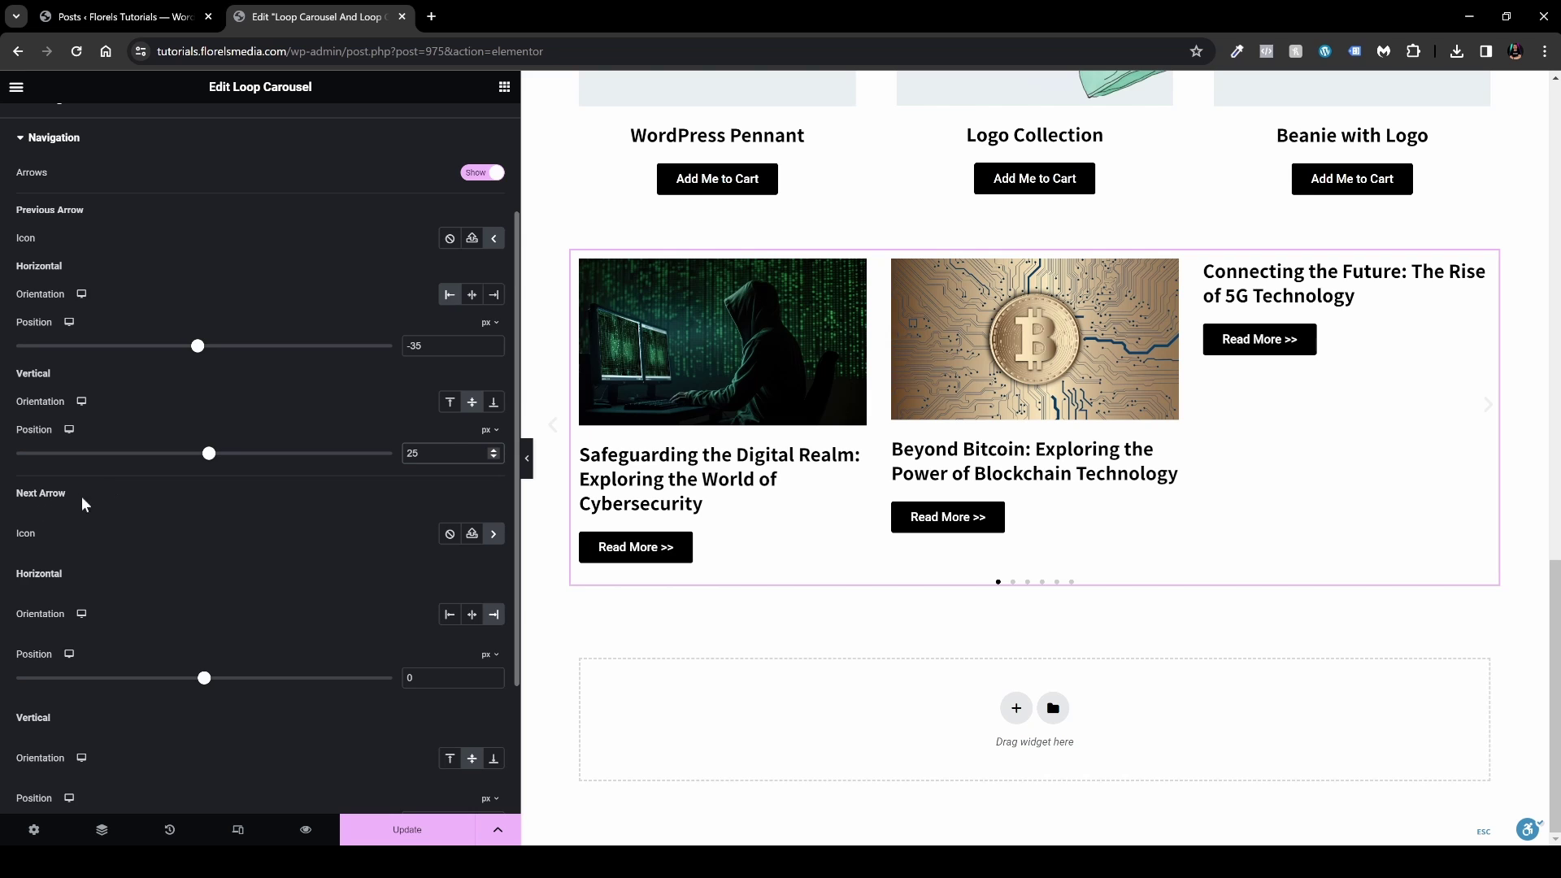
{"action": "scroll", "coordinate": [355, 485], "scroll_direction": "down", "scroll_amount": 2}
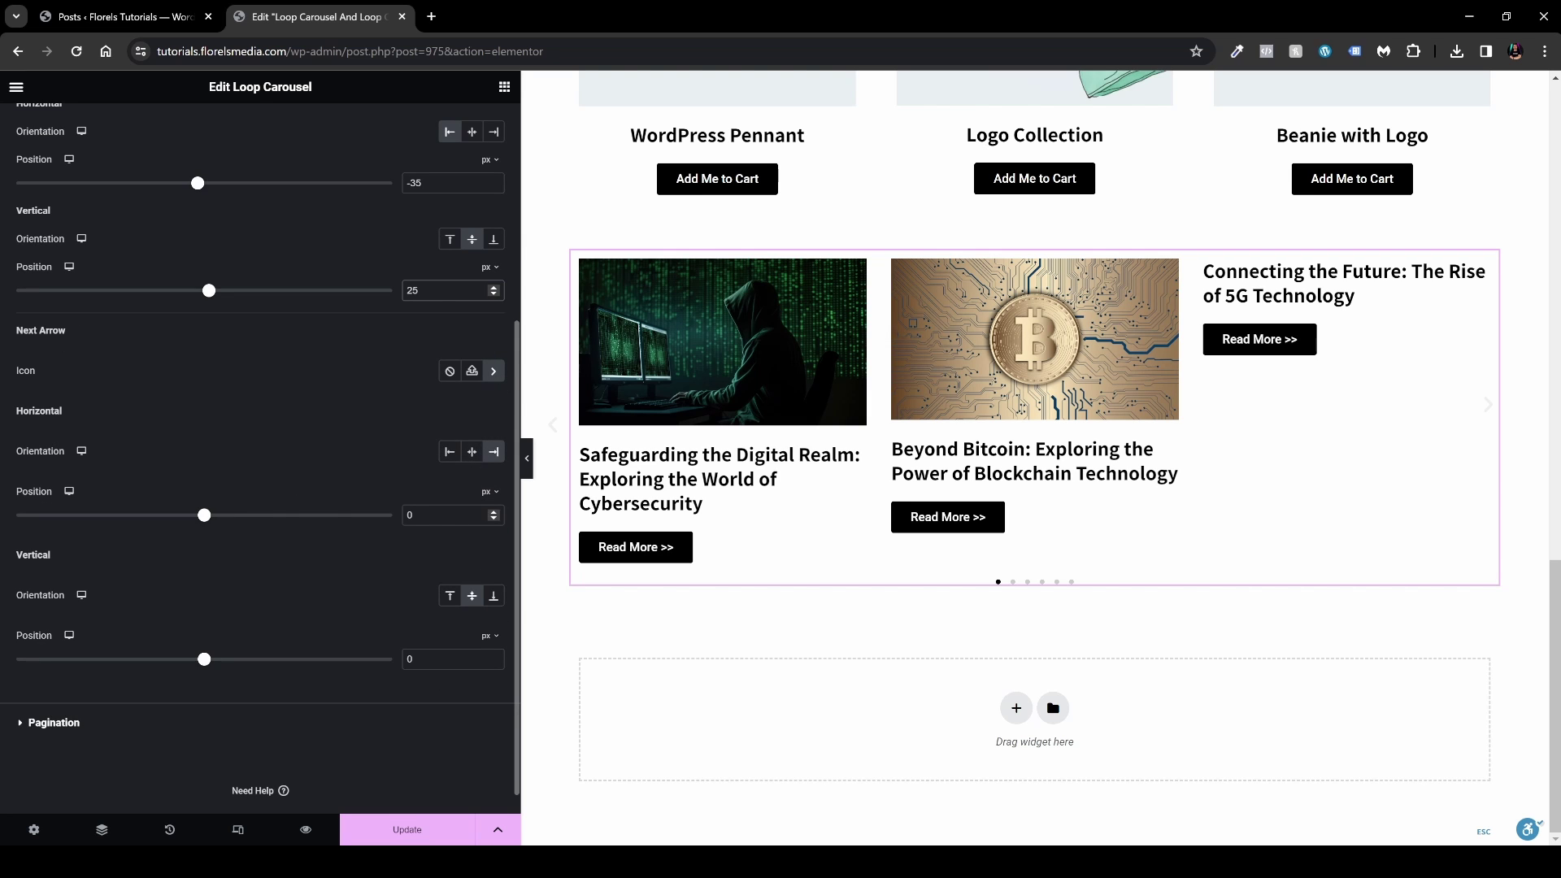
{"action": "left_click_drag", "start_coordinate": [204, 515], "coordinate": [197, 522]}
{"action": "left_click", "coordinate": [439, 514]}
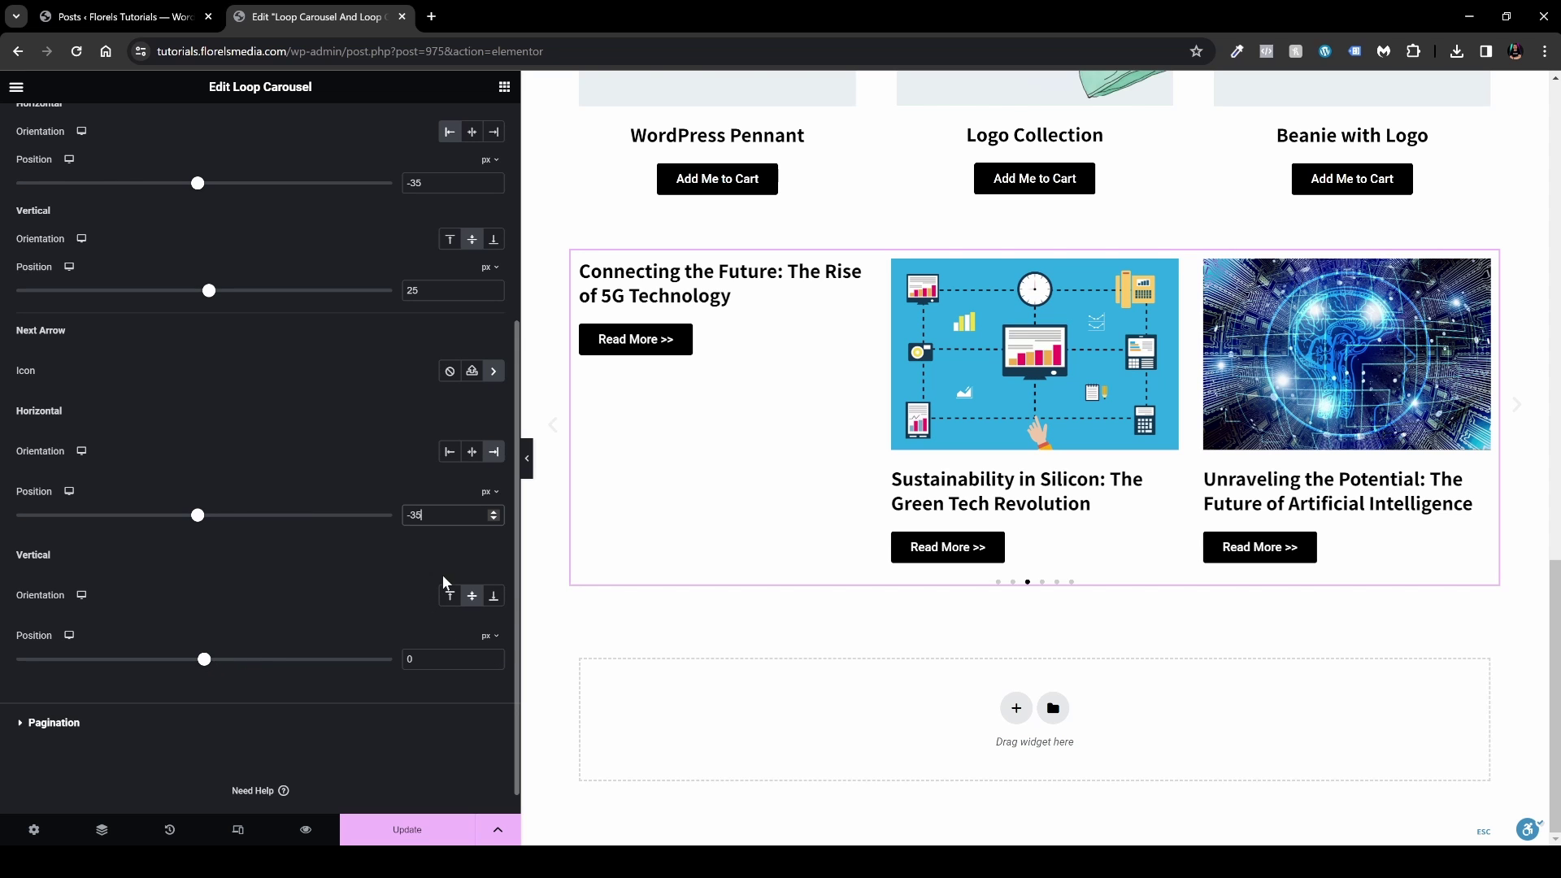
{"action": "key", "text": "Tab"}
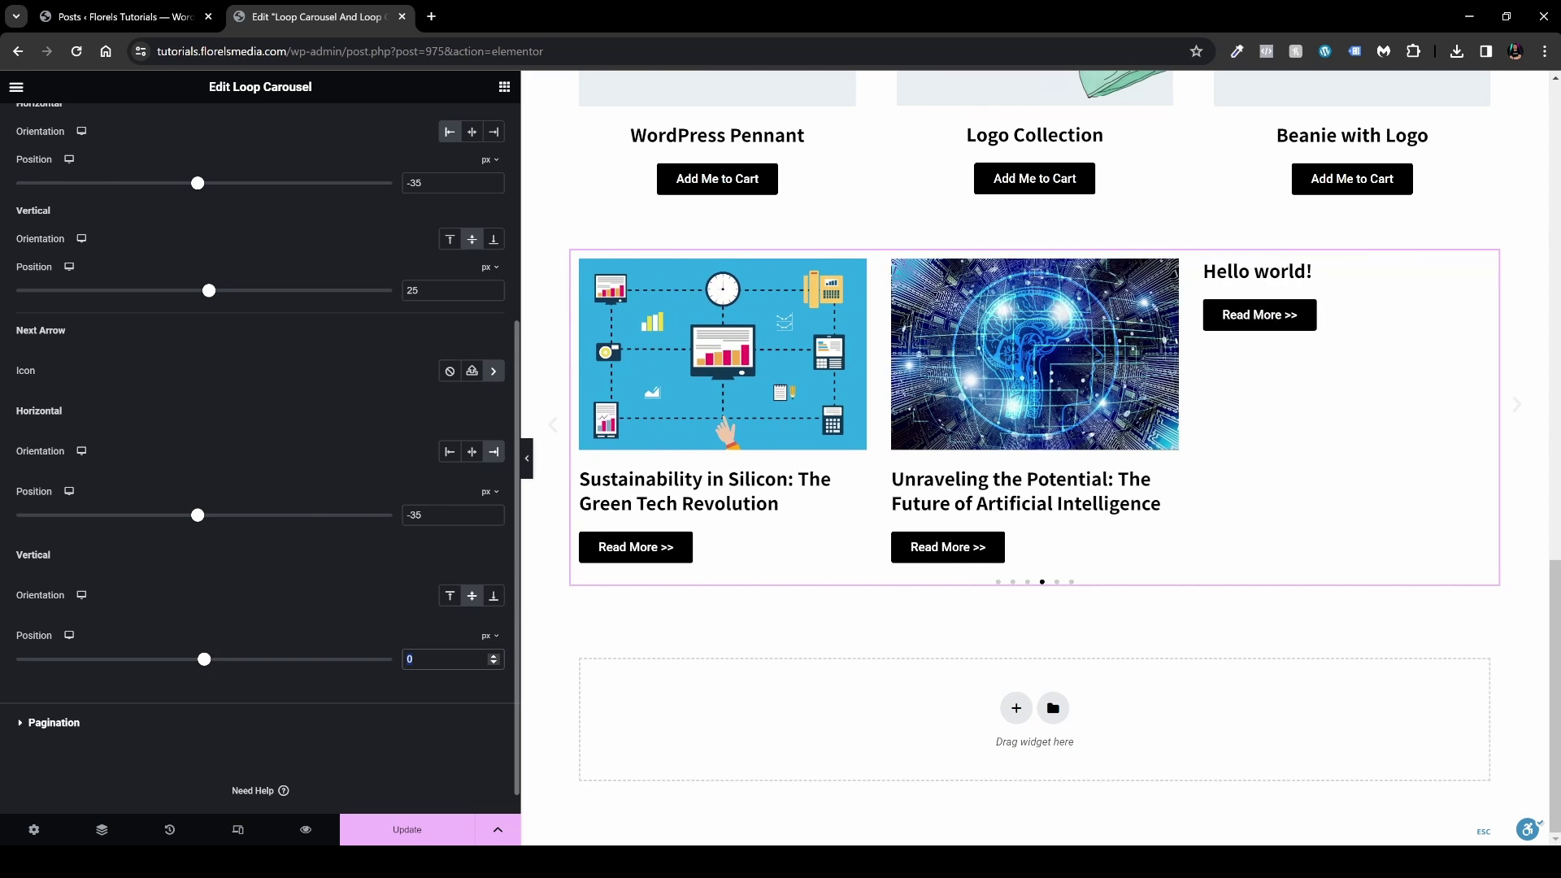
{"action": "type", "text": "25"}
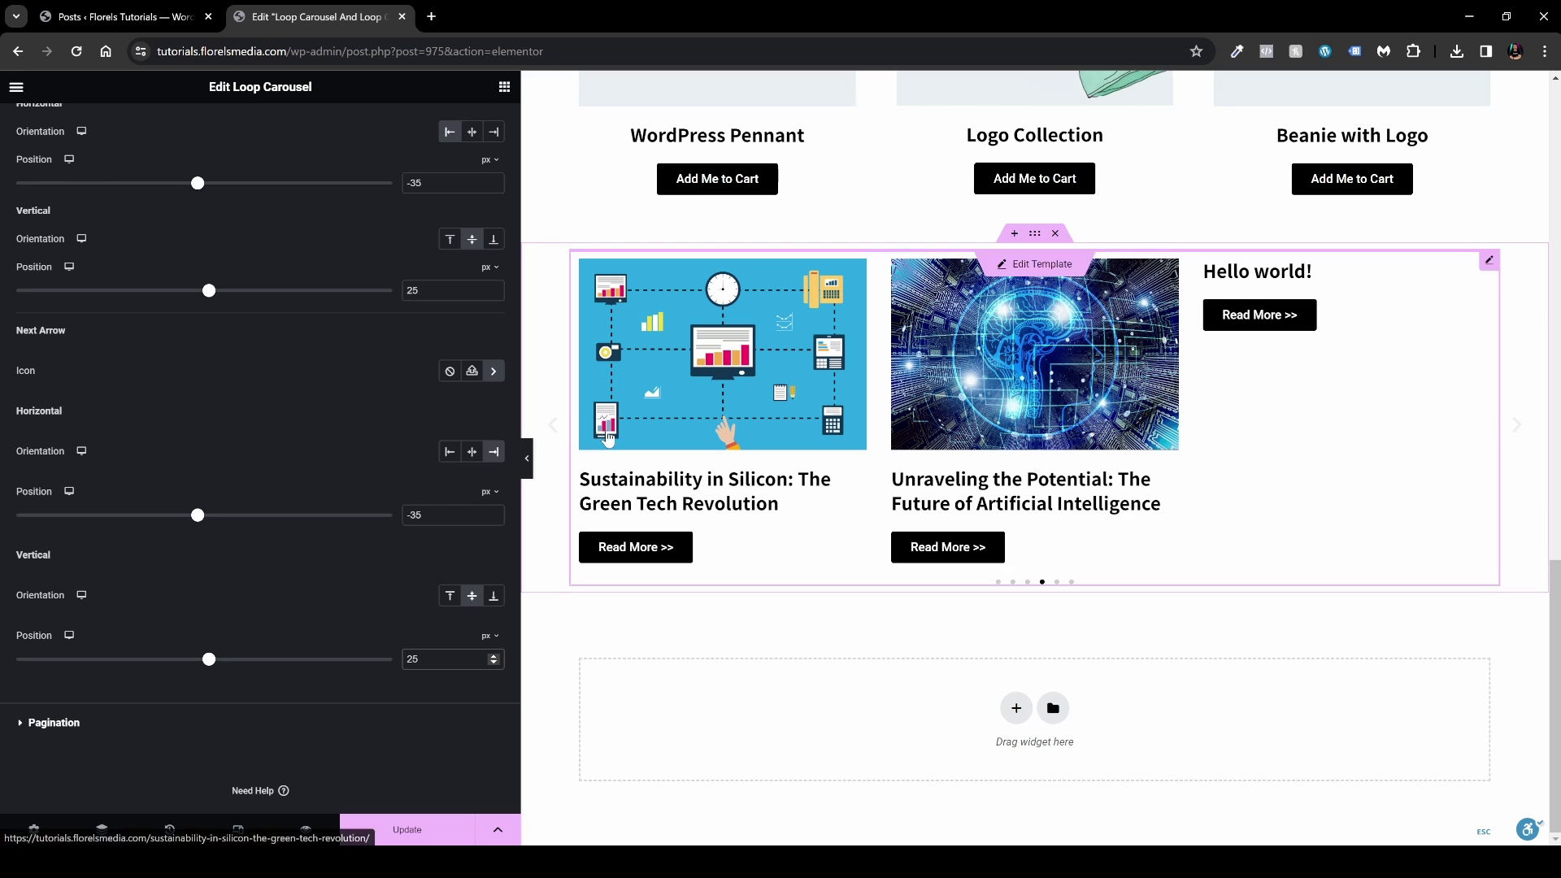
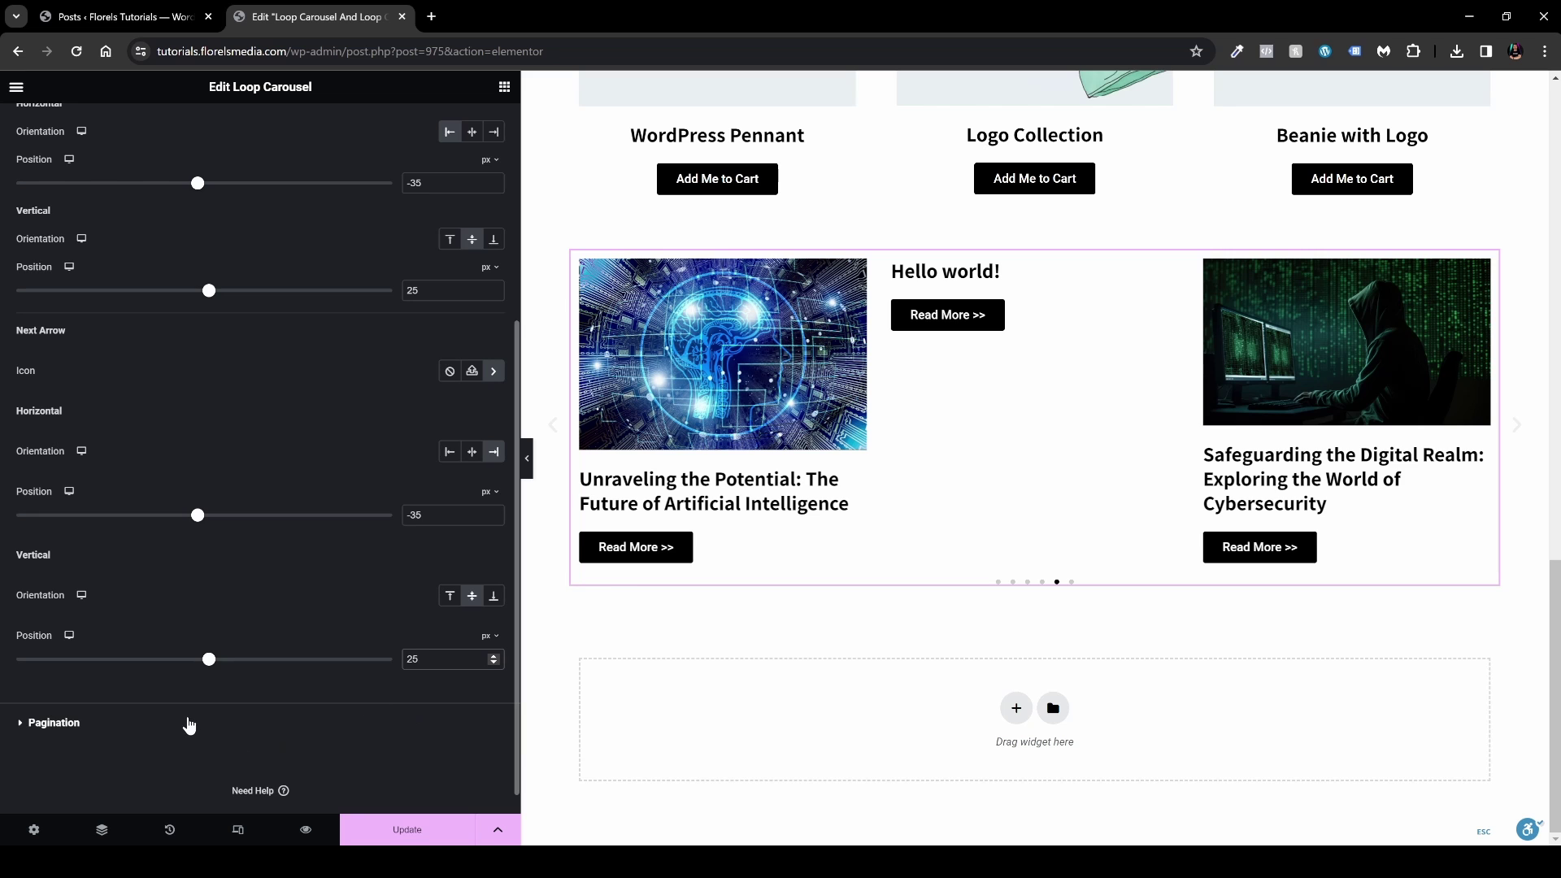
Step: Try the Fraction and Progress pagination types for the carousel and set the pagination to None
{"action": "scroll", "coordinate": [189, 725], "scroll_direction": "up", "scroll_amount": 4}
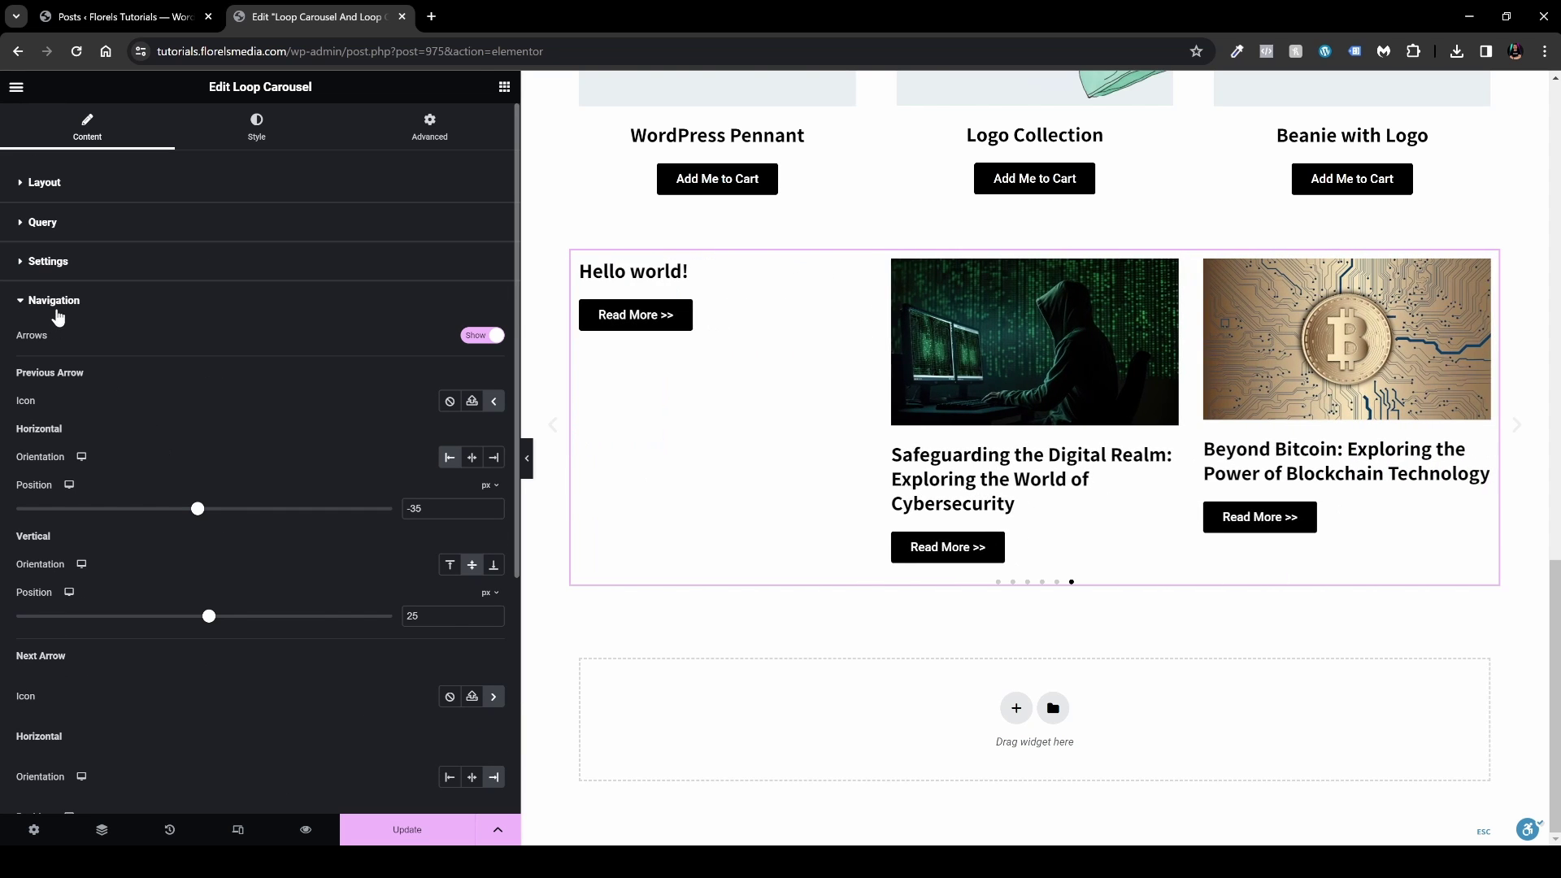
{"action": "scroll", "coordinate": [186, 487], "scroll_direction": "down", "scroll_amount": 5}
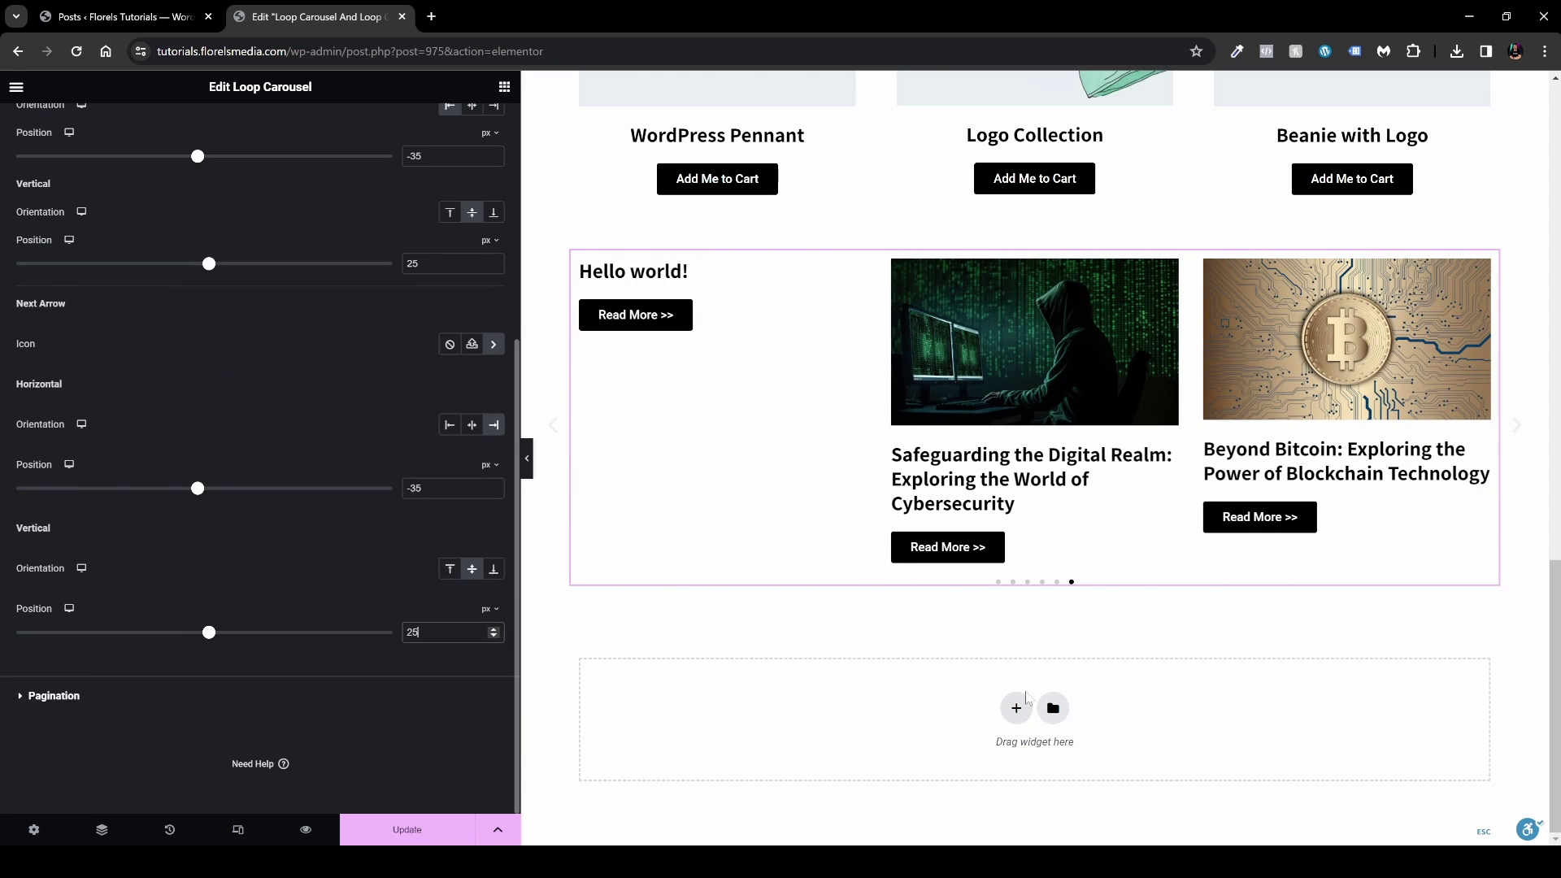
{"action": "left_click", "coordinate": [80, 696]}
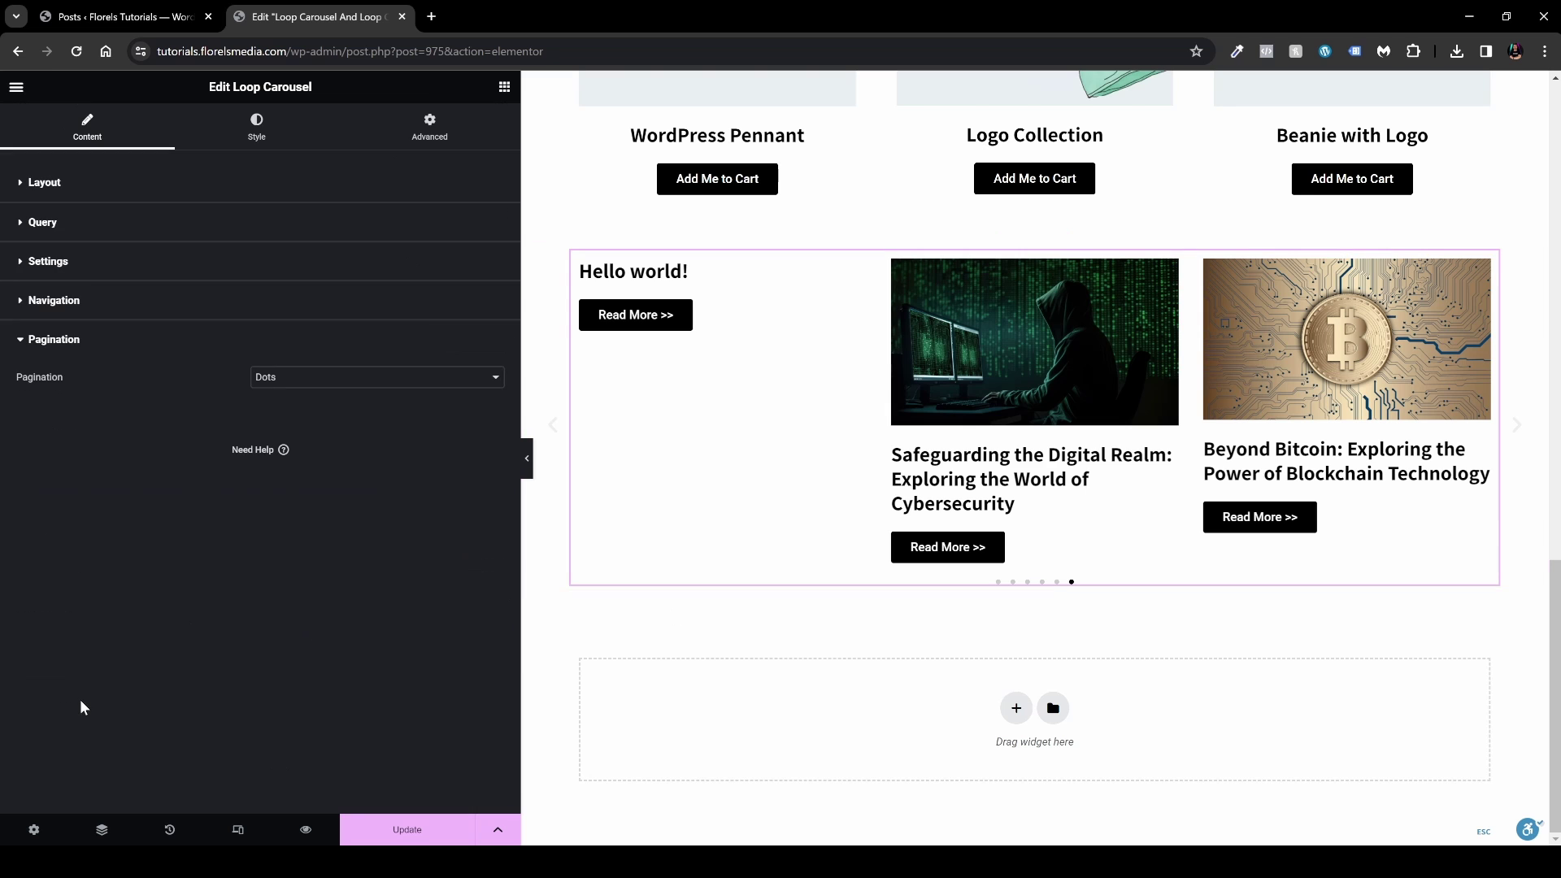
{"action": "left_click", "coordinate": [334, 393]}
{"action": "left_click", "coordinate": [334, 417]}
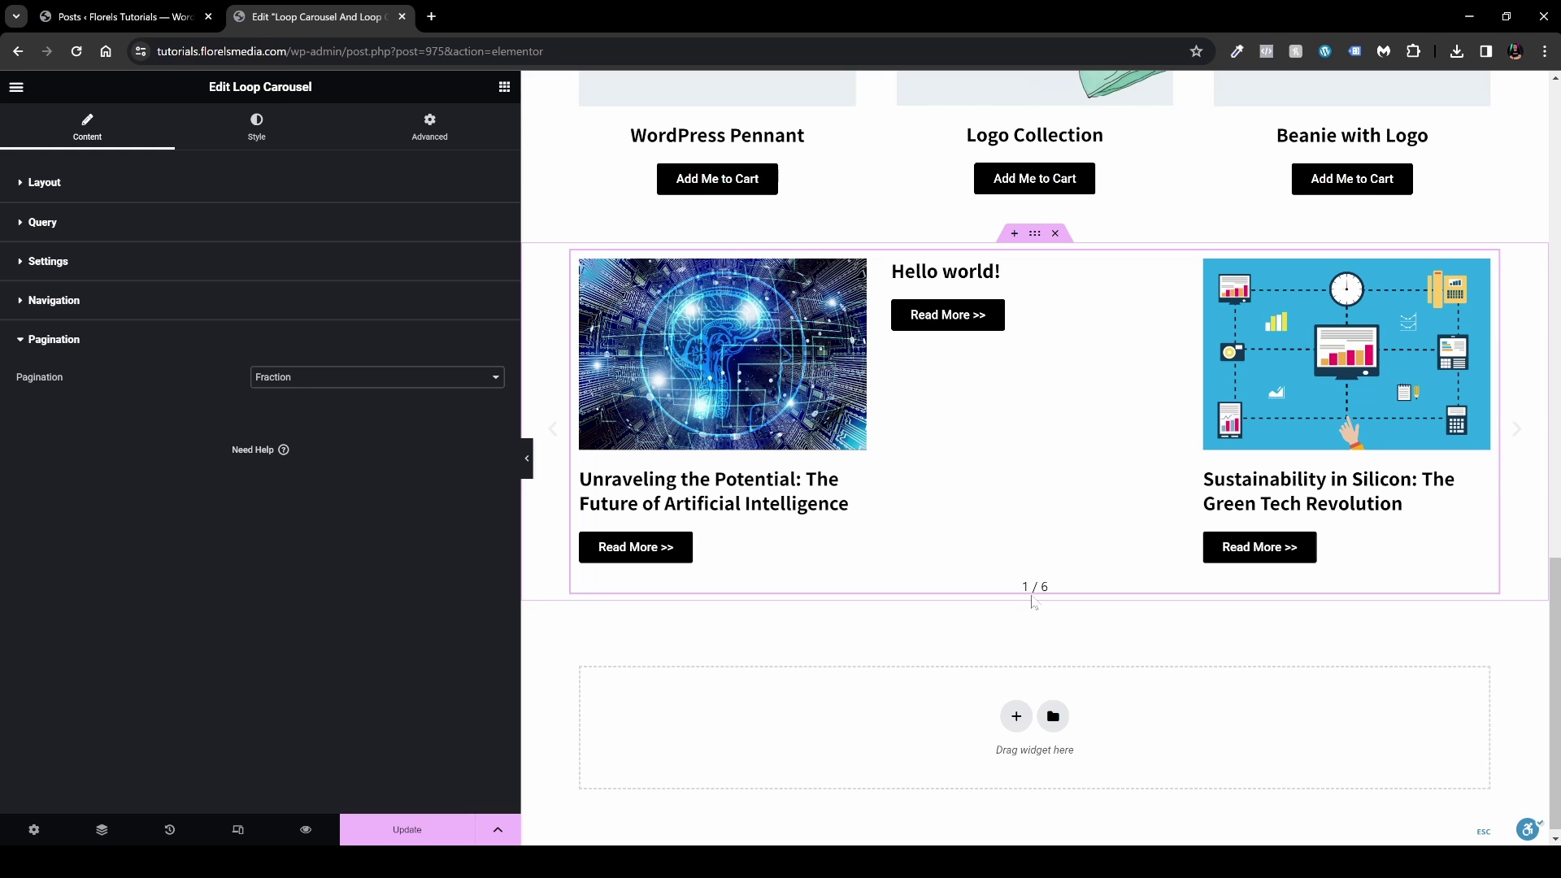
{"action": "left_click", "coordinate": [439, 379]}
{"action": "left_click", "coordinate": [416, 432]}
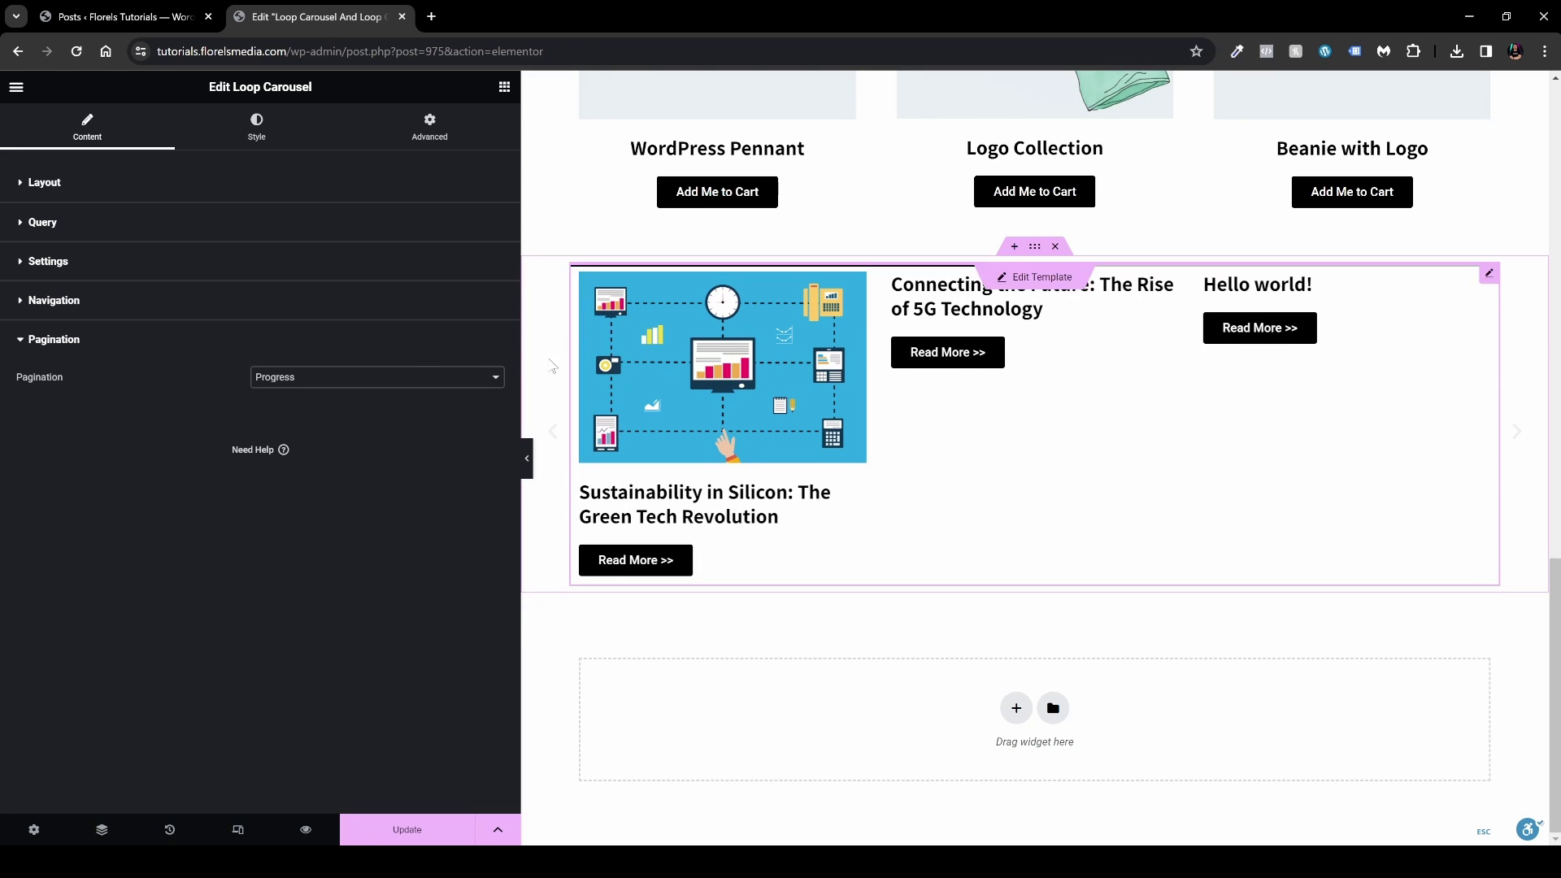
{"action": "left_click", "coordinate": [383, 374]}
{"action": "left_click", "coordinate": [364, 397]}
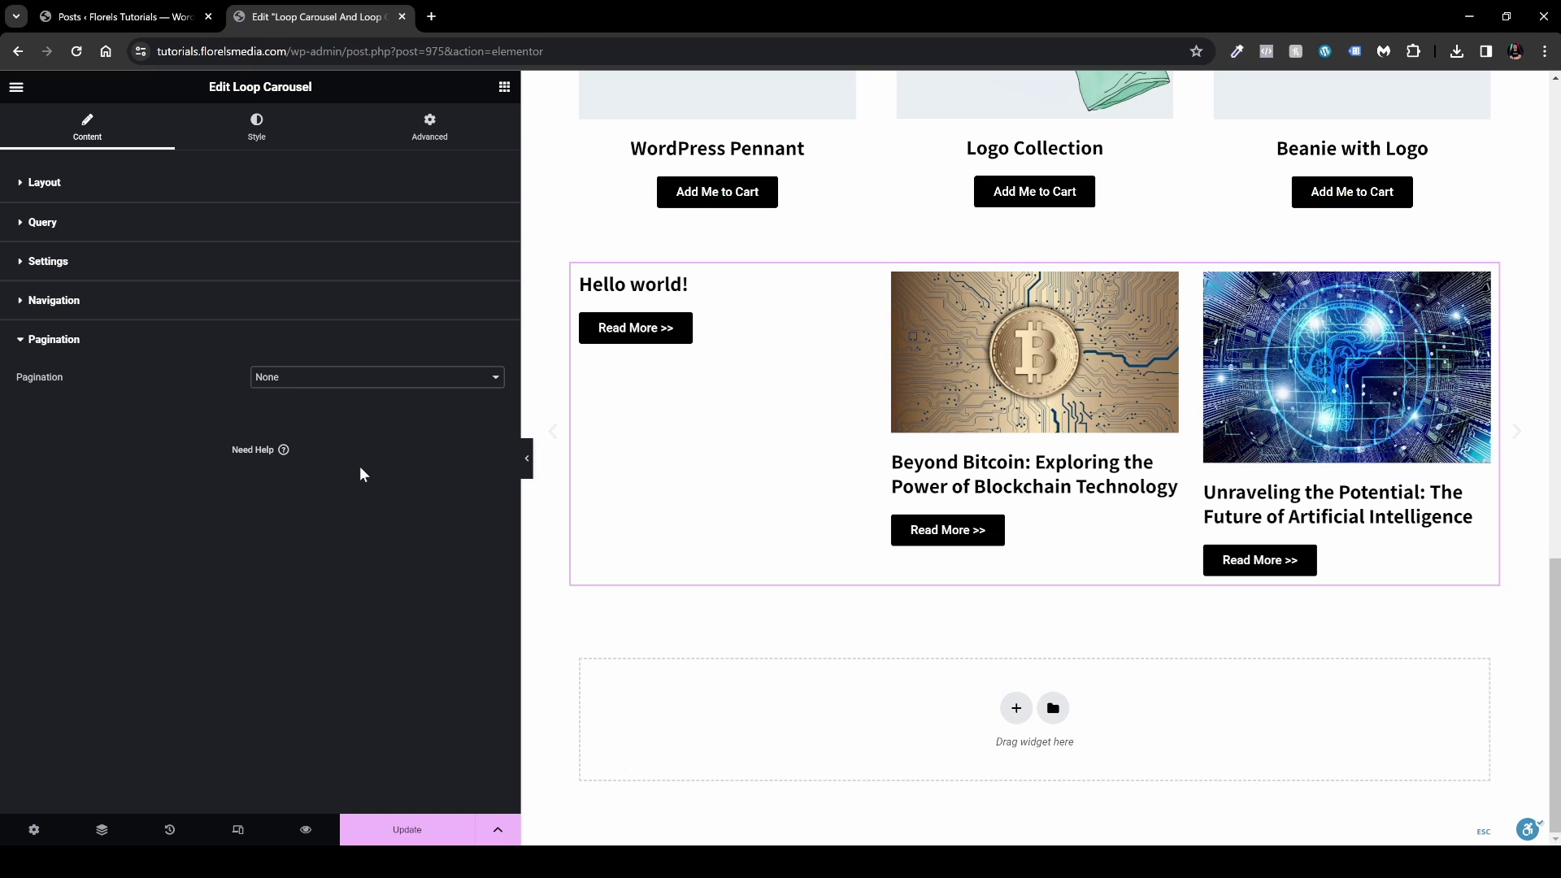
Step: Style the carousel's navigation arrows with an icon size of 30 px and black as the normal color
{"action": "left_click", "coordinate": [247, 134]}
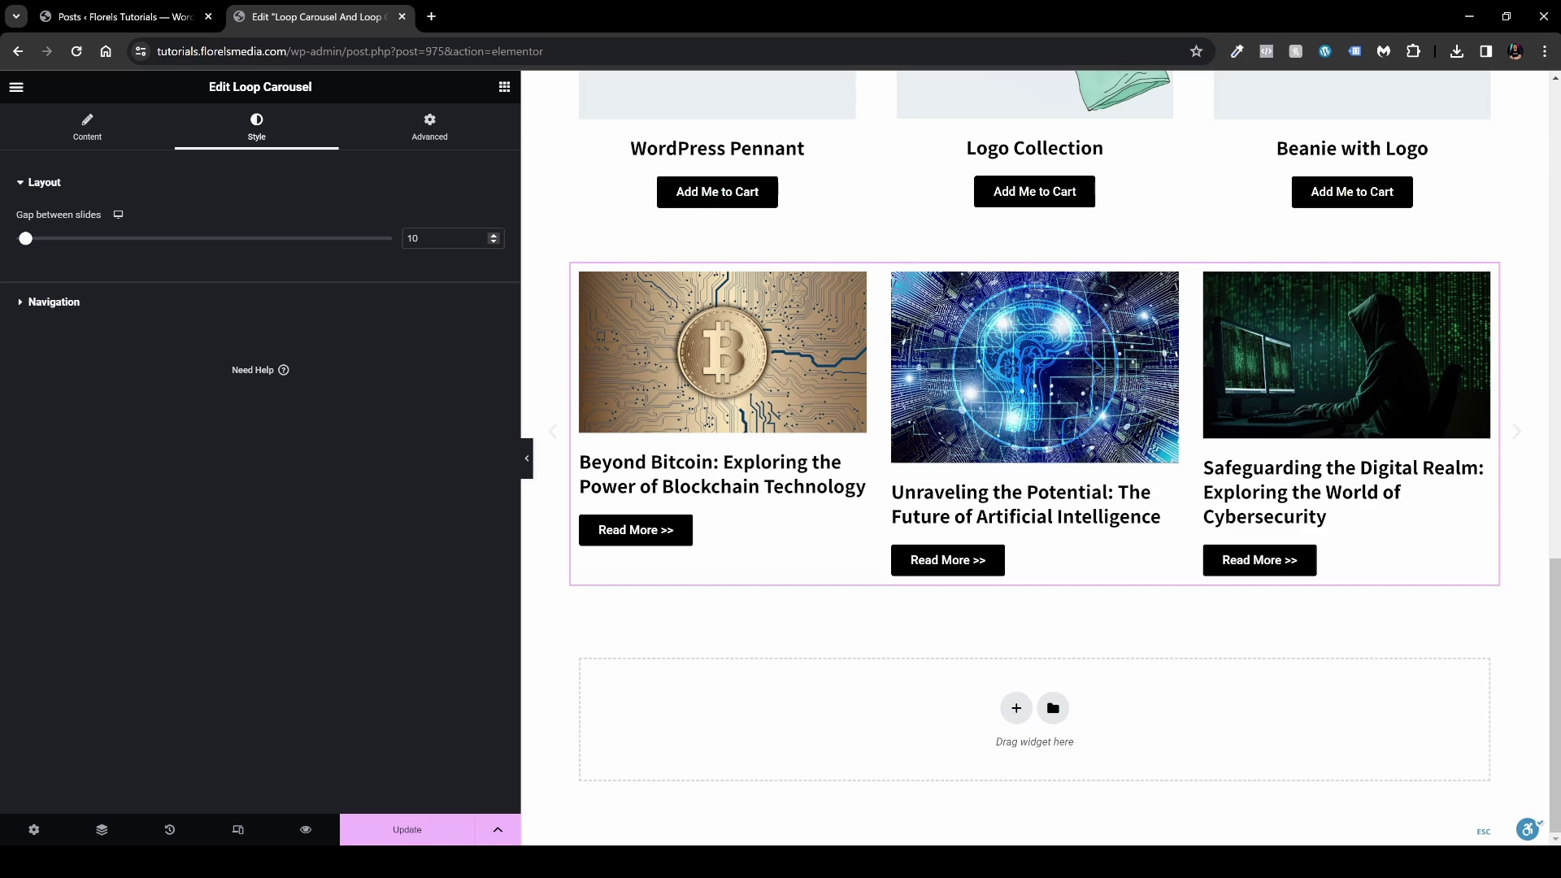
{"action": "mouse_move", "coordinate": [26, 240]}
{"action": "left_mouse_down"}
{"action": "mouse_move", "coordinate": [129, 242]}
{"action": "mouse_move", "coordinate": [25, 251]}
{"action": "left_mouse_up"}
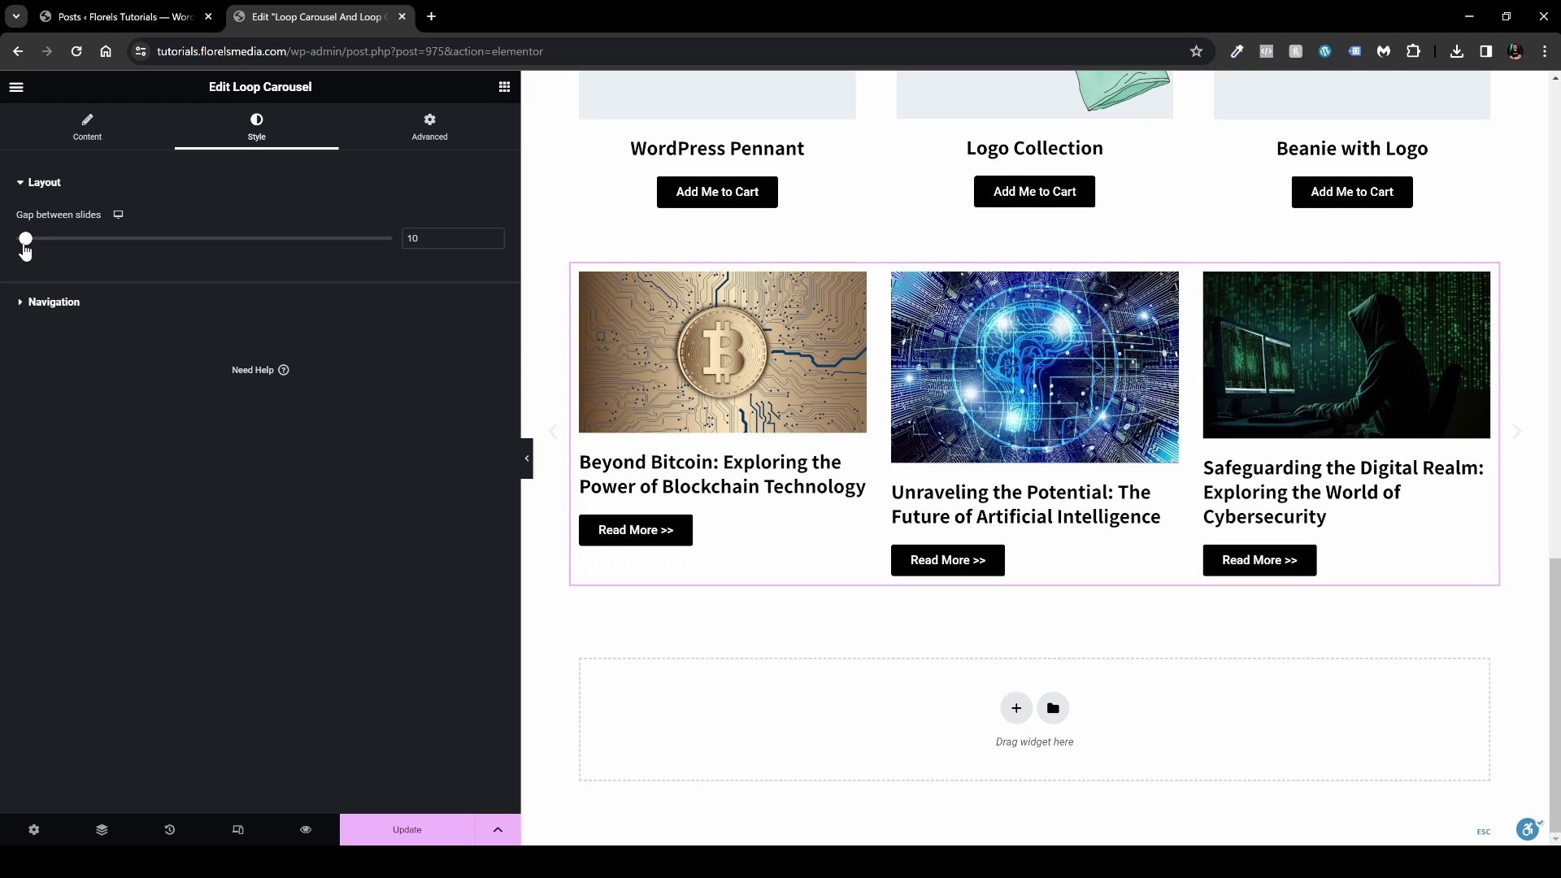
{"action": "left_click", "coordinate": [53, 303]}
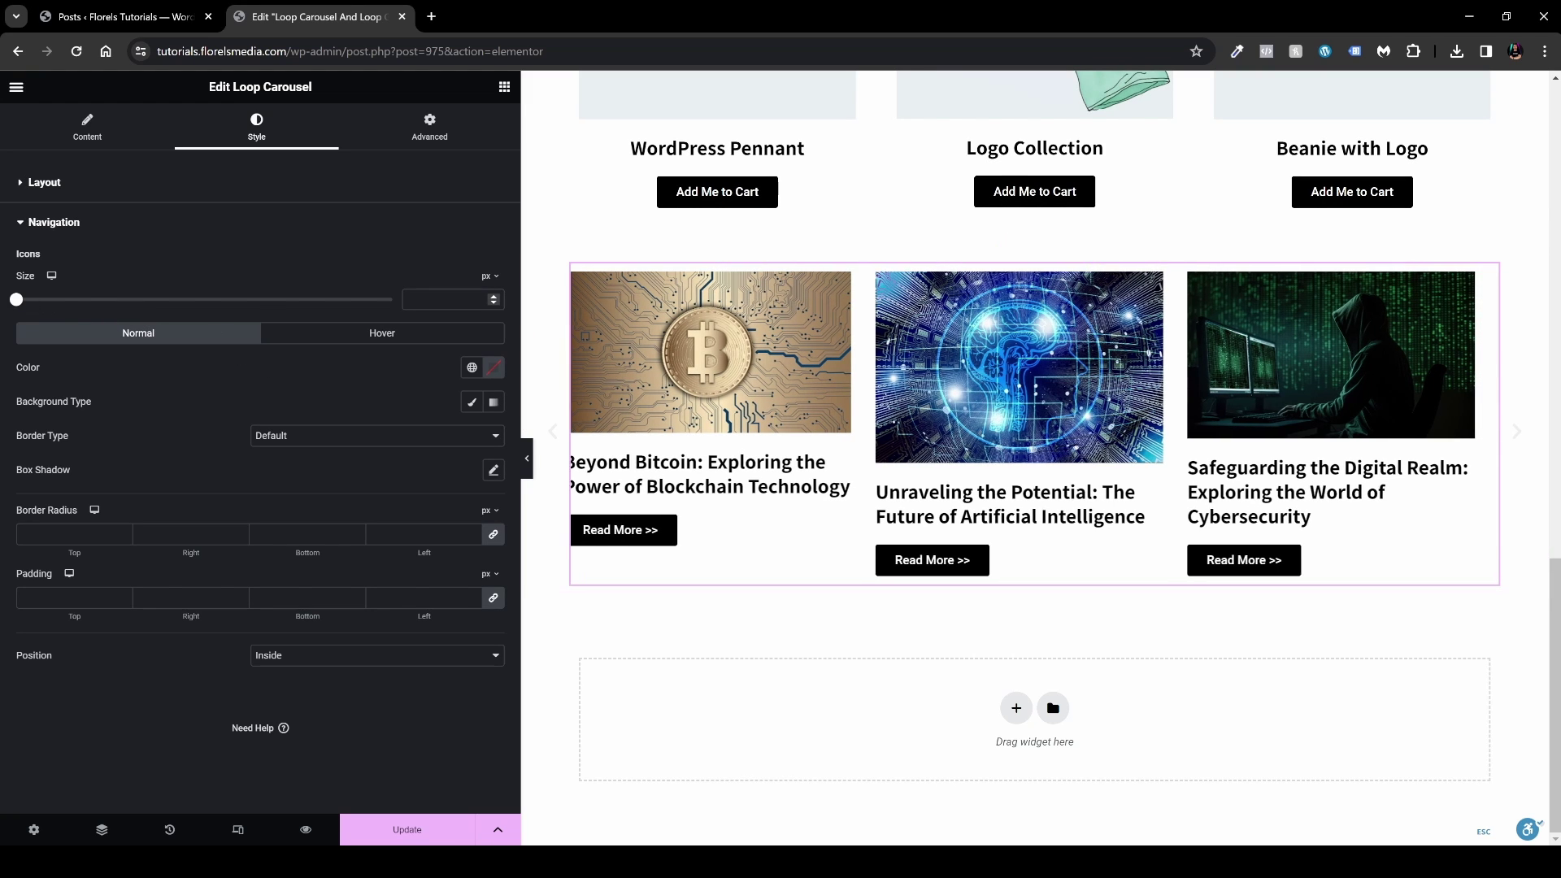
{"action": "type", "text": "30"}
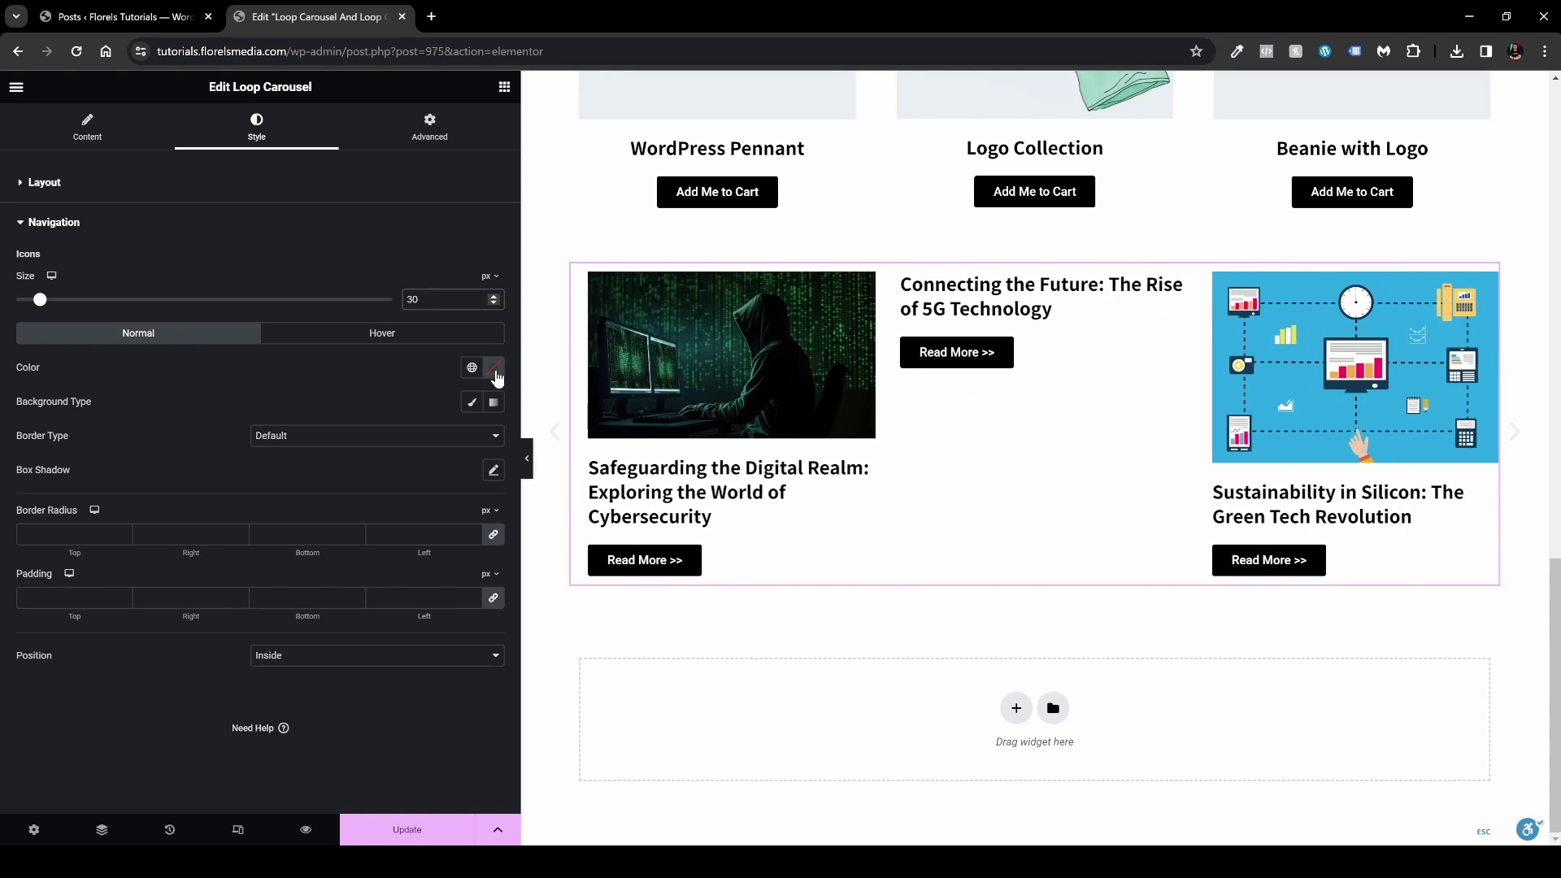
{"action": "left_click", "coordinate": [497, 378]}
{"action": "left_click", "coordinate": [453, 539]}
{"action": "left_click", "coordinate": [261, 394]}
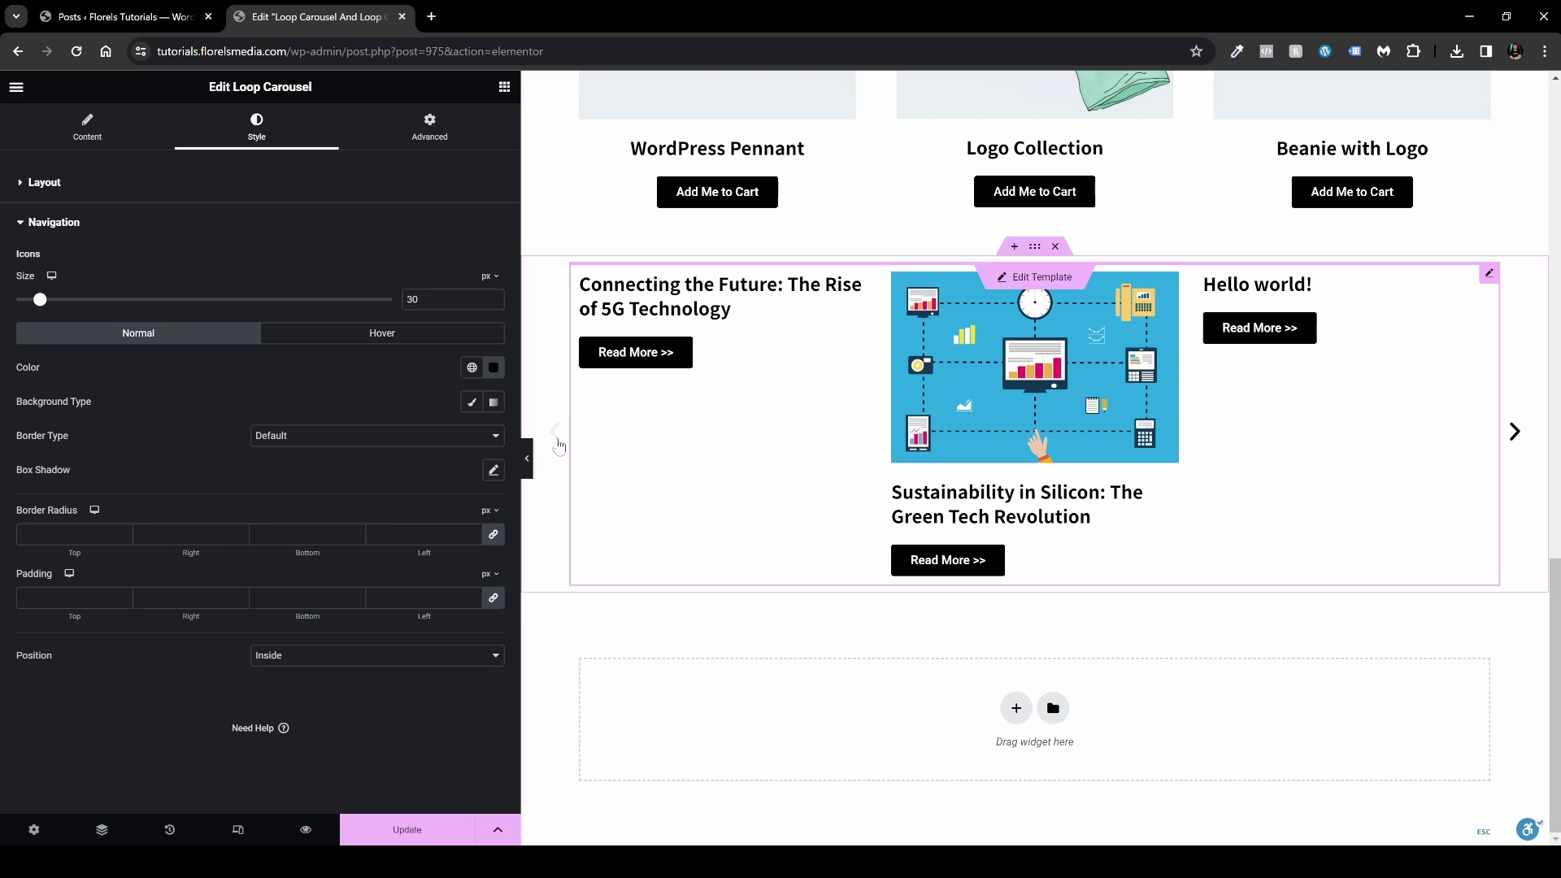
Step: Set the navigation arrows' hover icon color to semi-transparent black, #020101AD
{"action": "left_click", "coordinate": [362, 335]}
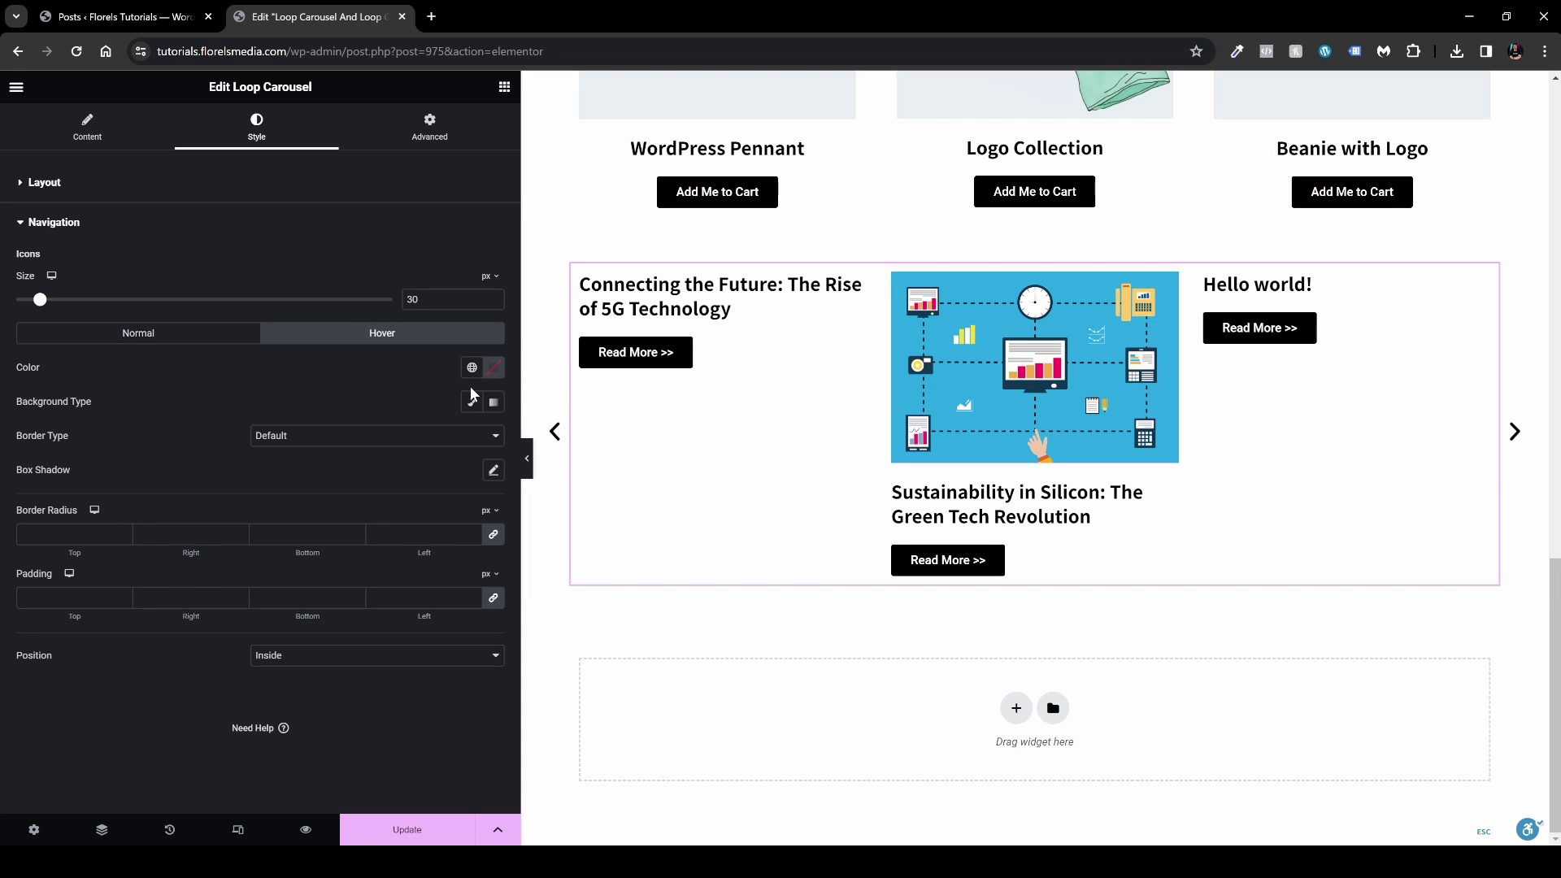
{"action": "left_click", "coordinate": [494, 370]}
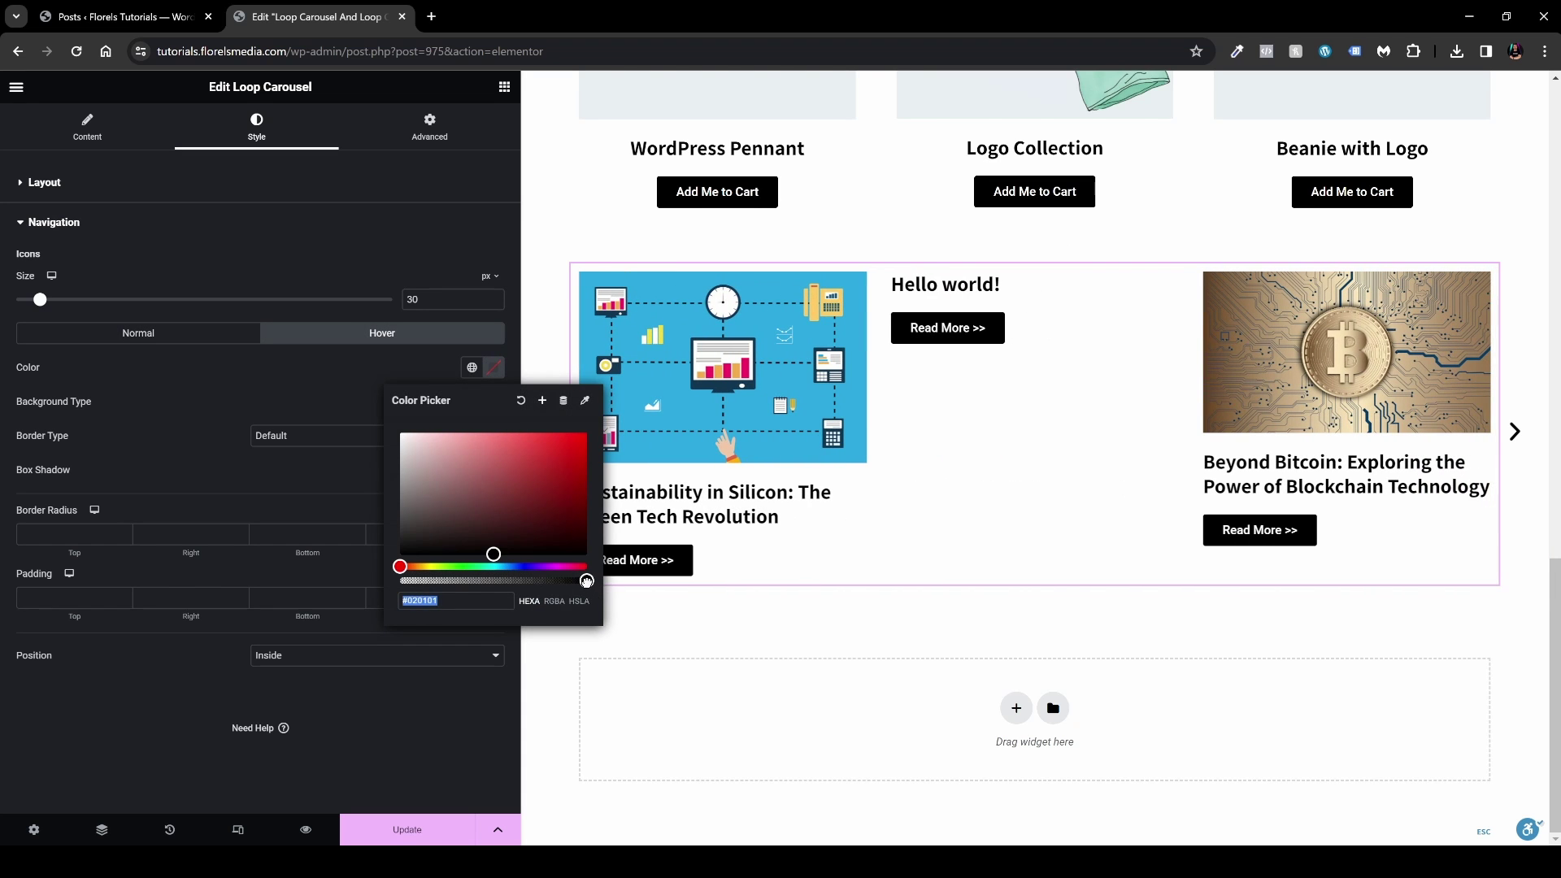
{"action": "left_click_drag", "start_coordinate": [586, 581], "coordinate": [564, 580]}
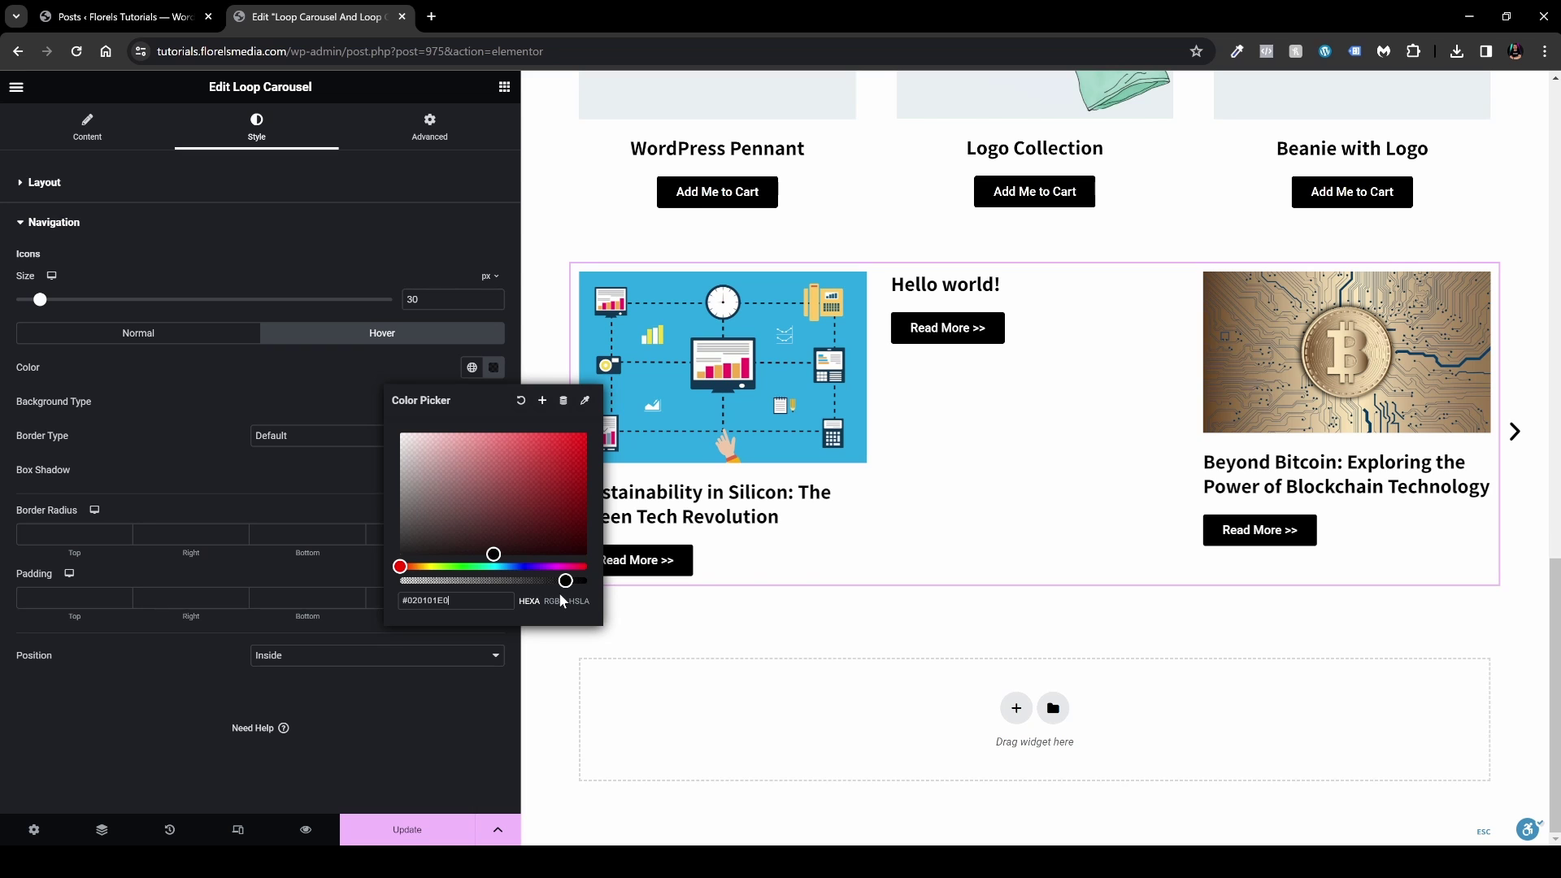
{"action": "key", "text": "Escape"}
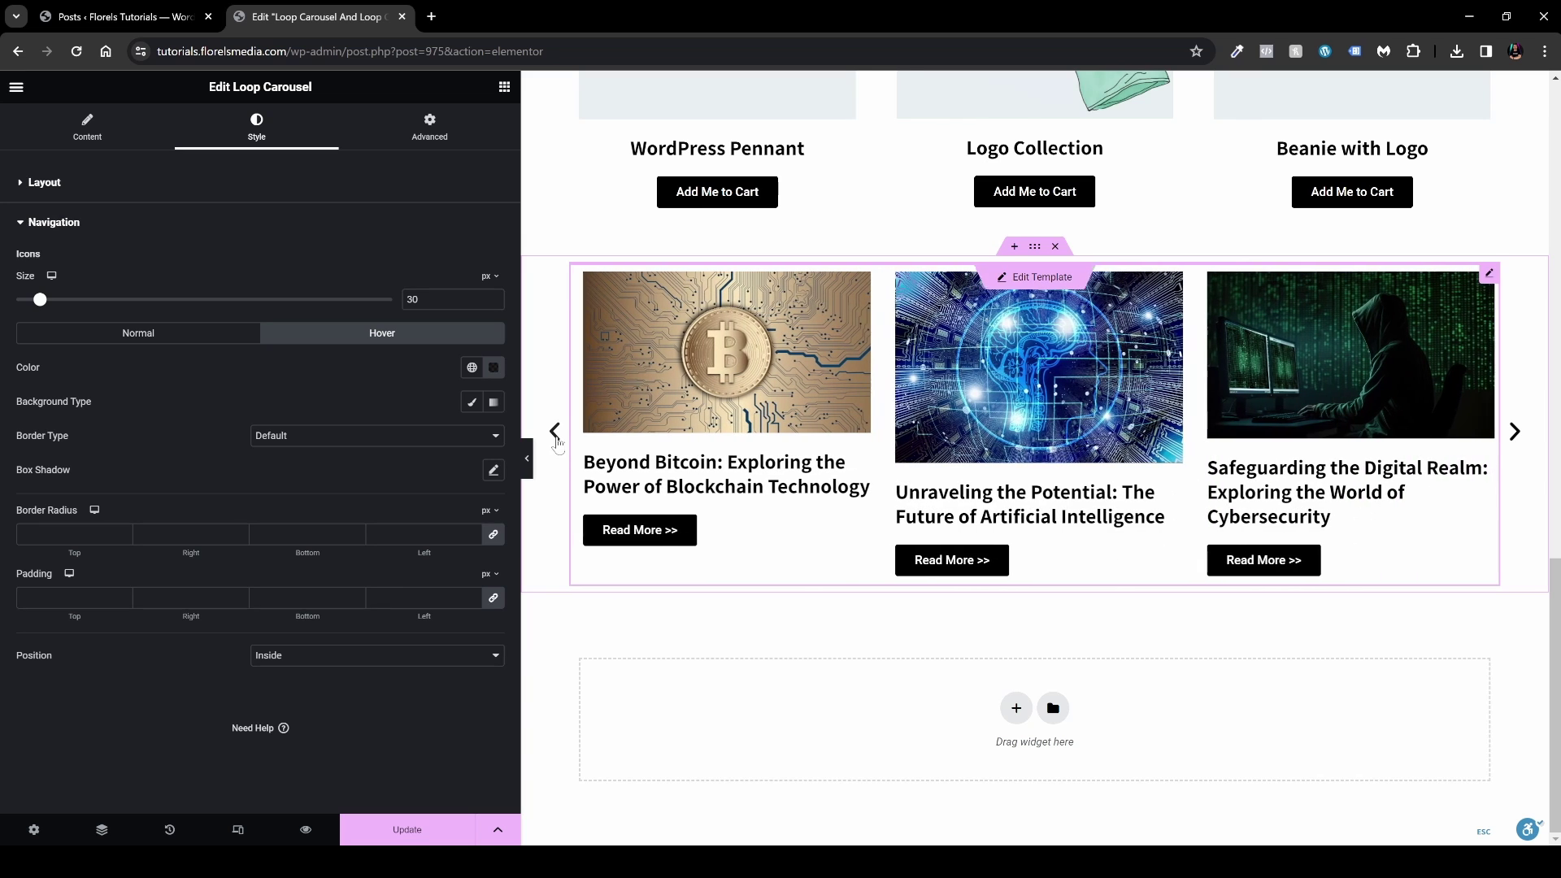
{"action": "left_click", "coordinate": [493, 367]}
{"action": "left_click_drag", "start_coordinate": [566, 580], "coordinate": [527, 581]}
{"action": "left_click", "coordinate": [557, 443]}
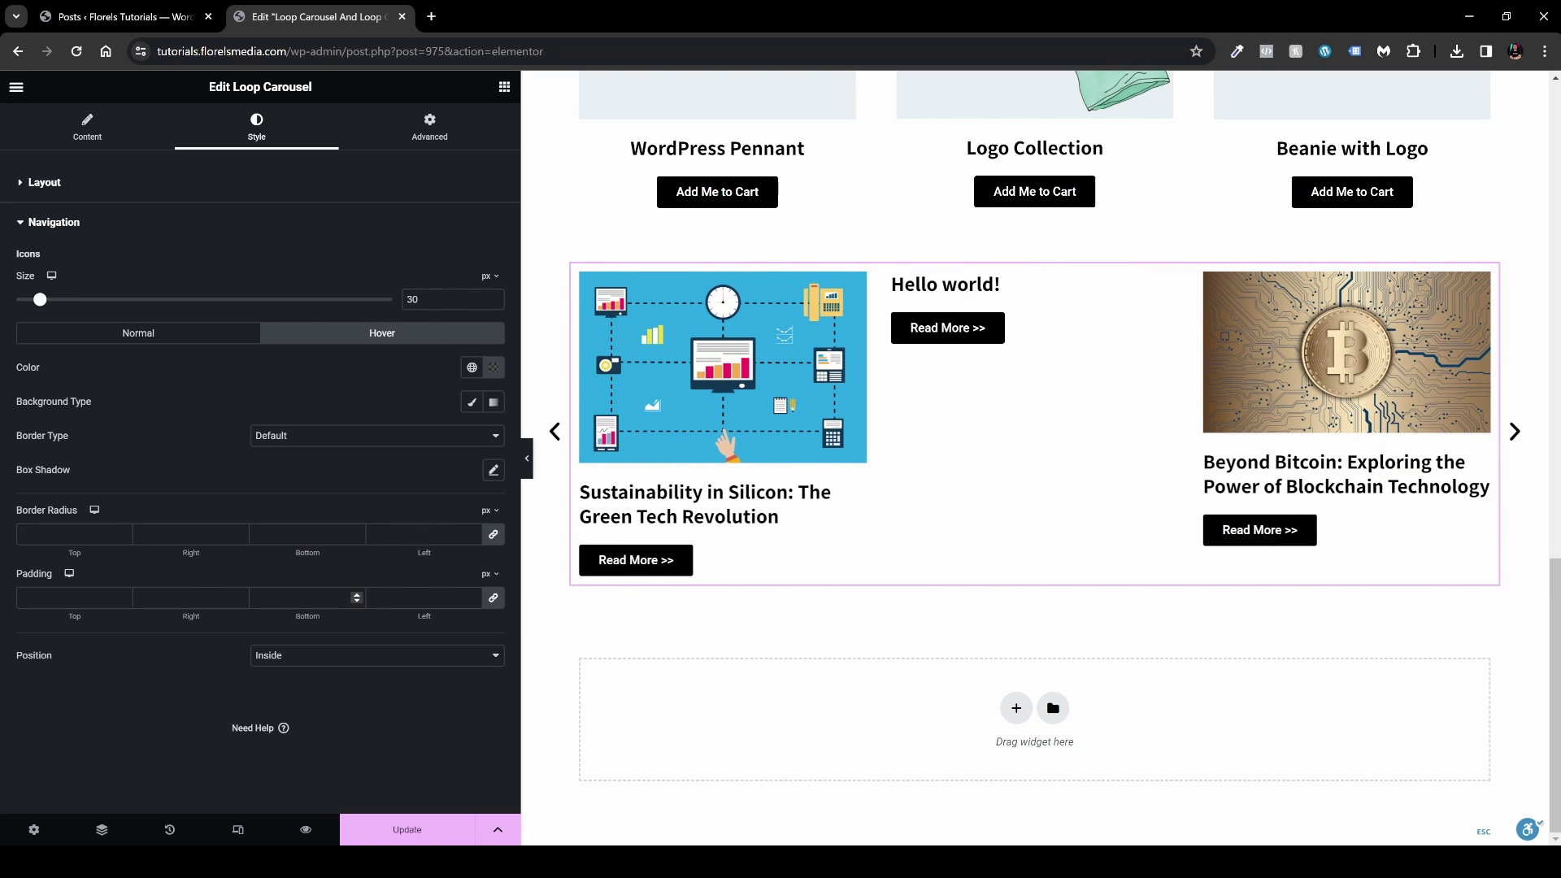
Step: Try the Outside position for the navigation arrows and restore it to Inside
{"action": "left_click", "coordinate": [378, 663]}
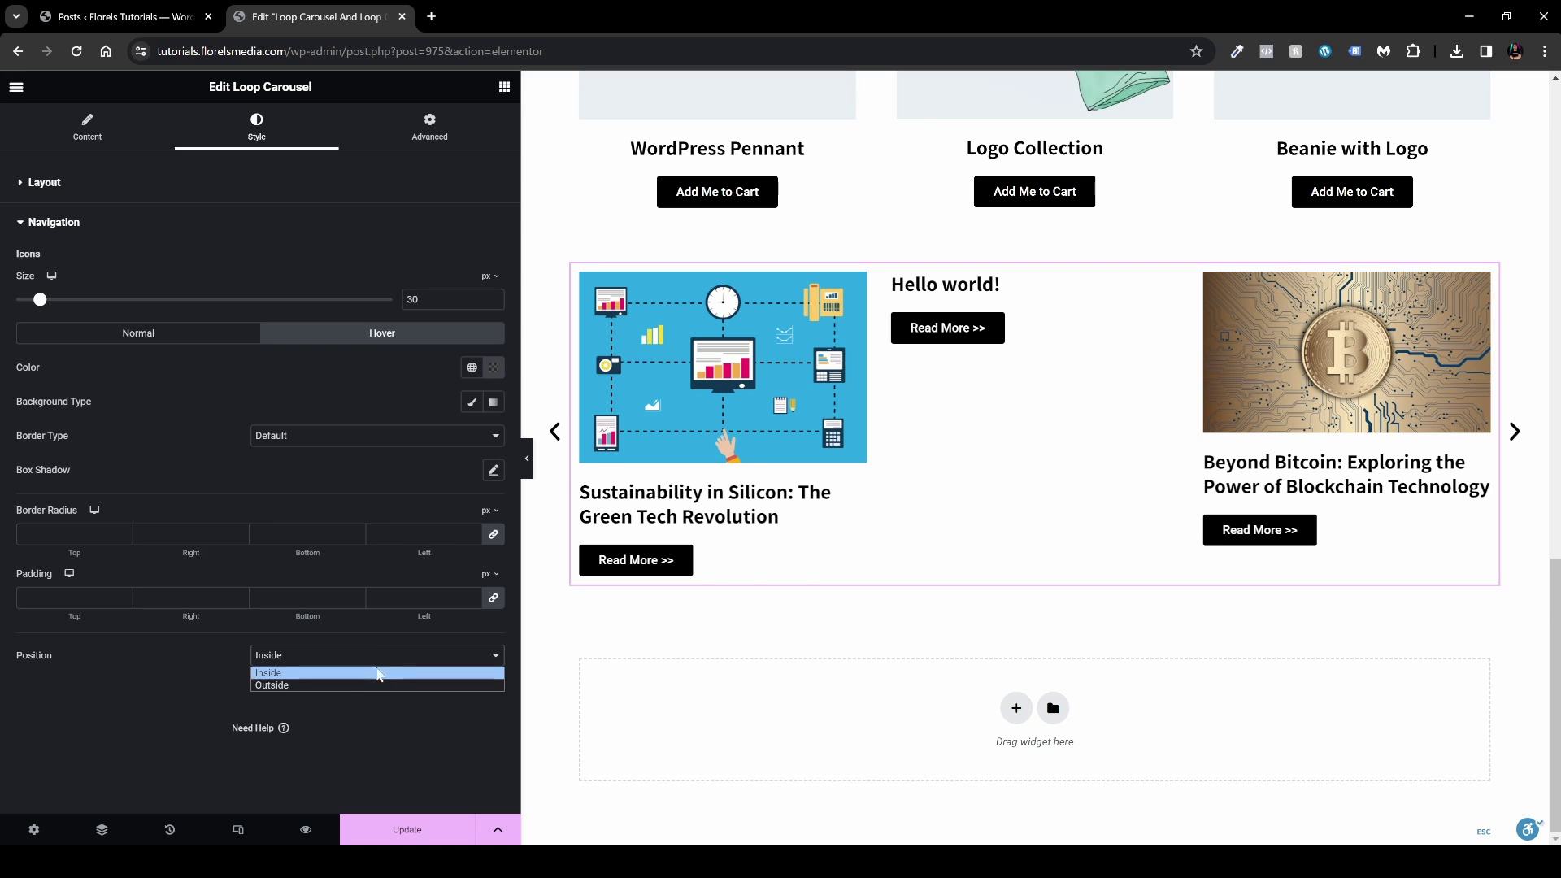
{"action": "left_click", "coordinate": [403, 681]}
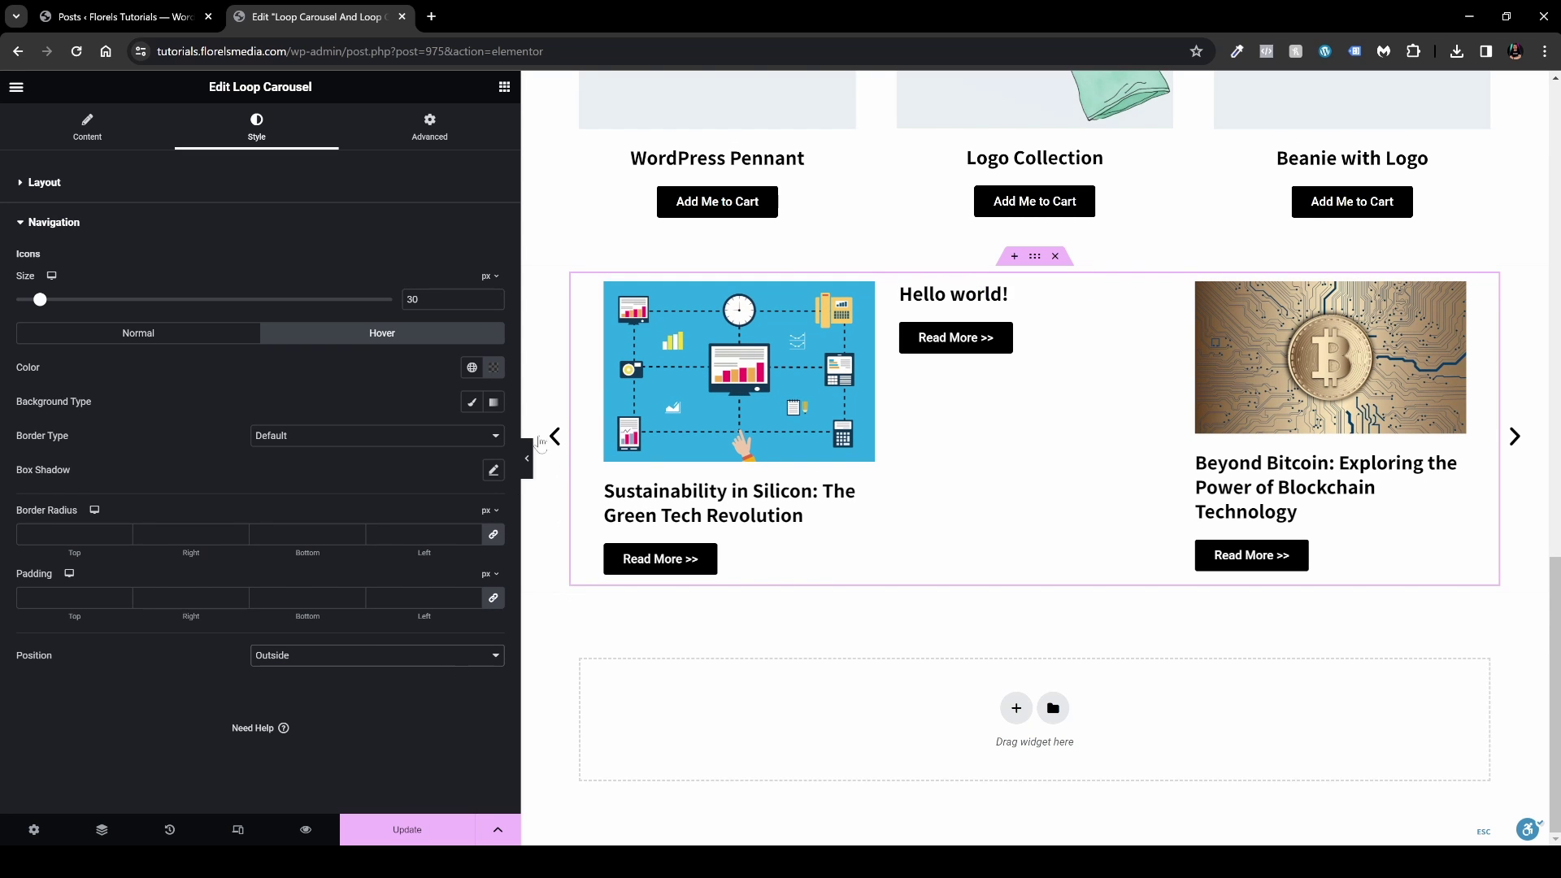
{"action": "left_click", "coordinate": [418, 658]}
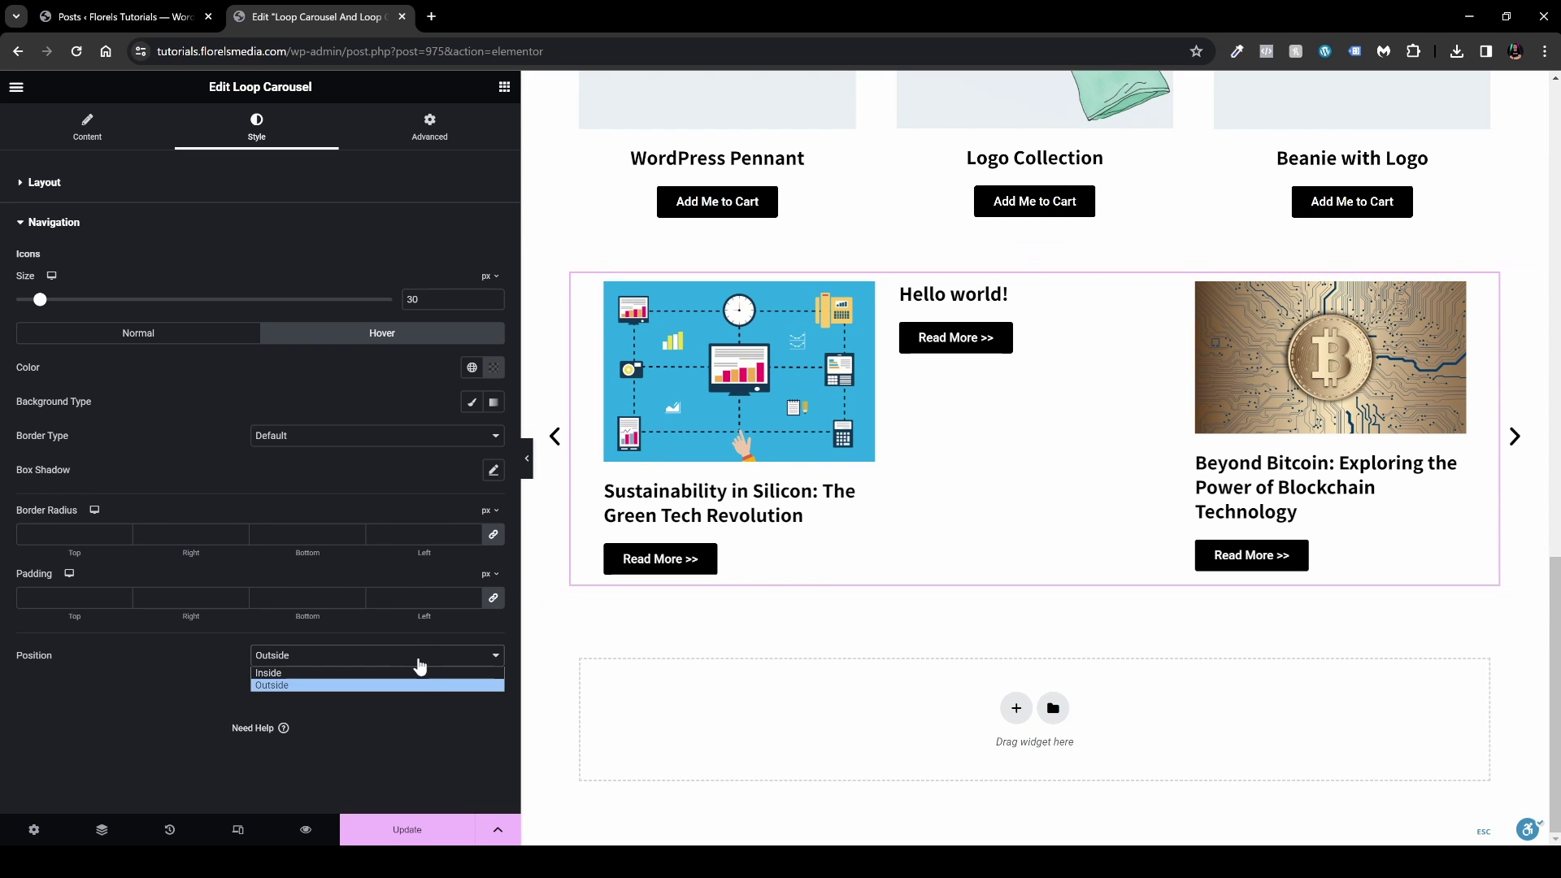
{"action": "left_click", "coordinate": [407, 671]}
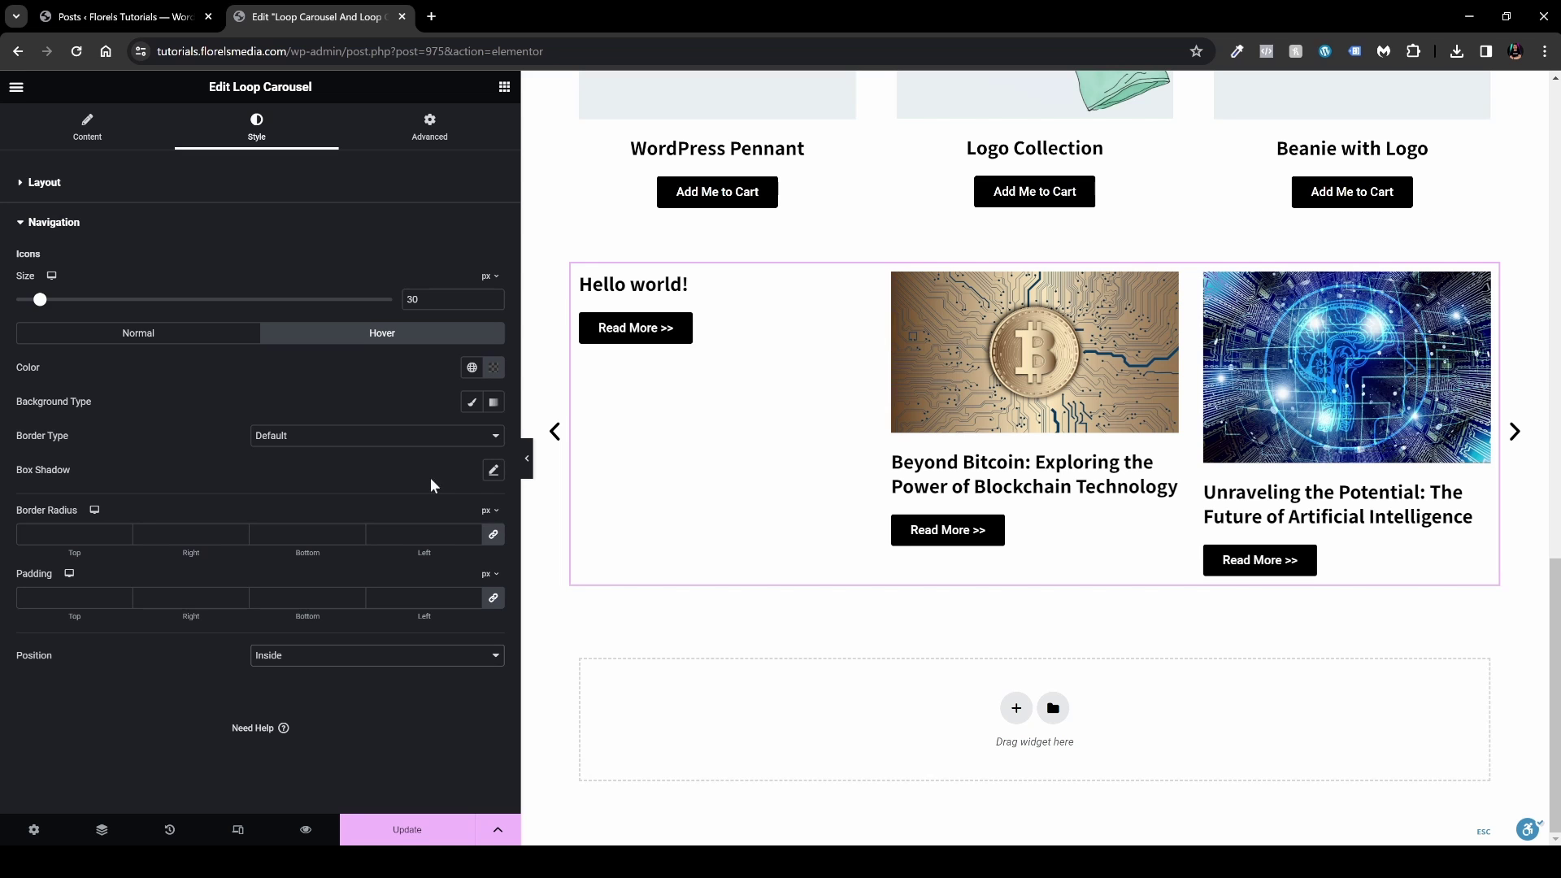
Step: Give the navigation arrows a classic background in black (#000000) for their normal state
{"action": "left_click", "coordinate": [166, 338]}
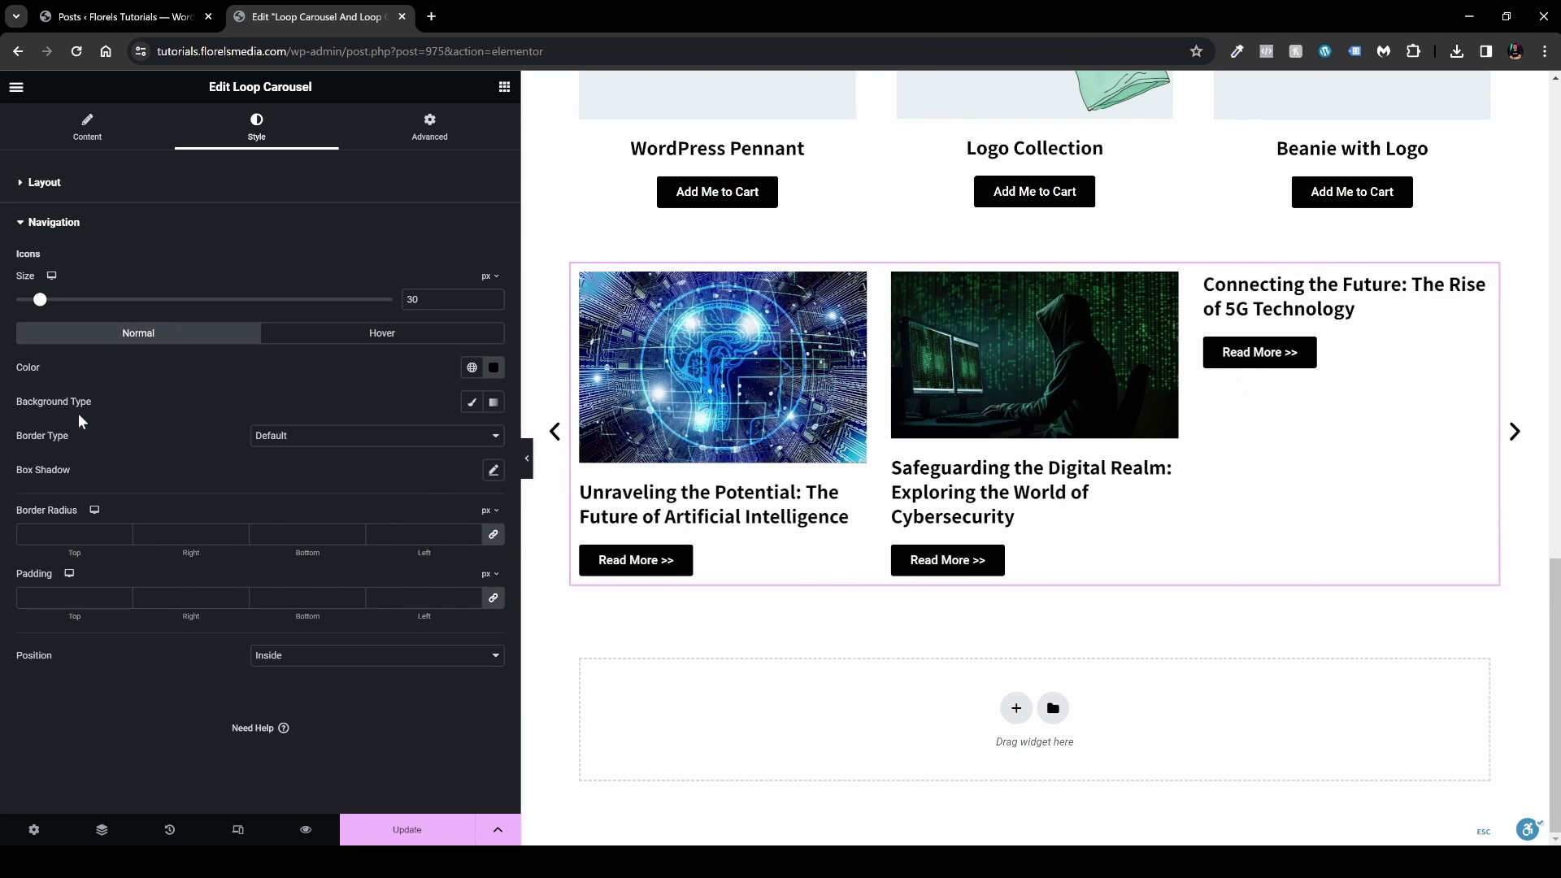
{"action": "left_click", "coordinate": [472, 403]}
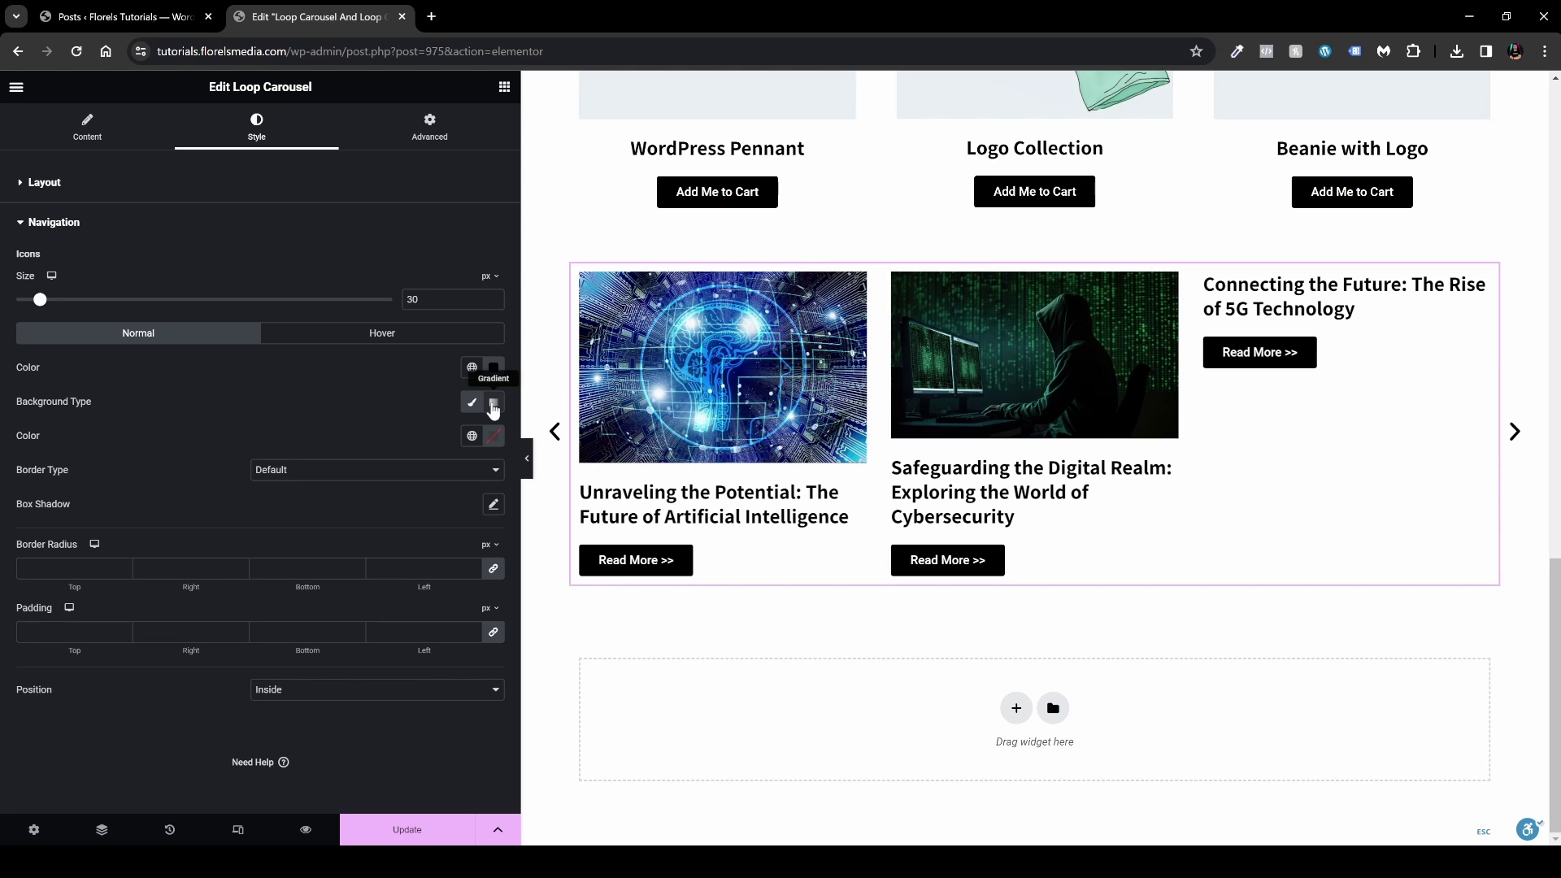
{"action": "left_click", "coordinate": [494, 438]}
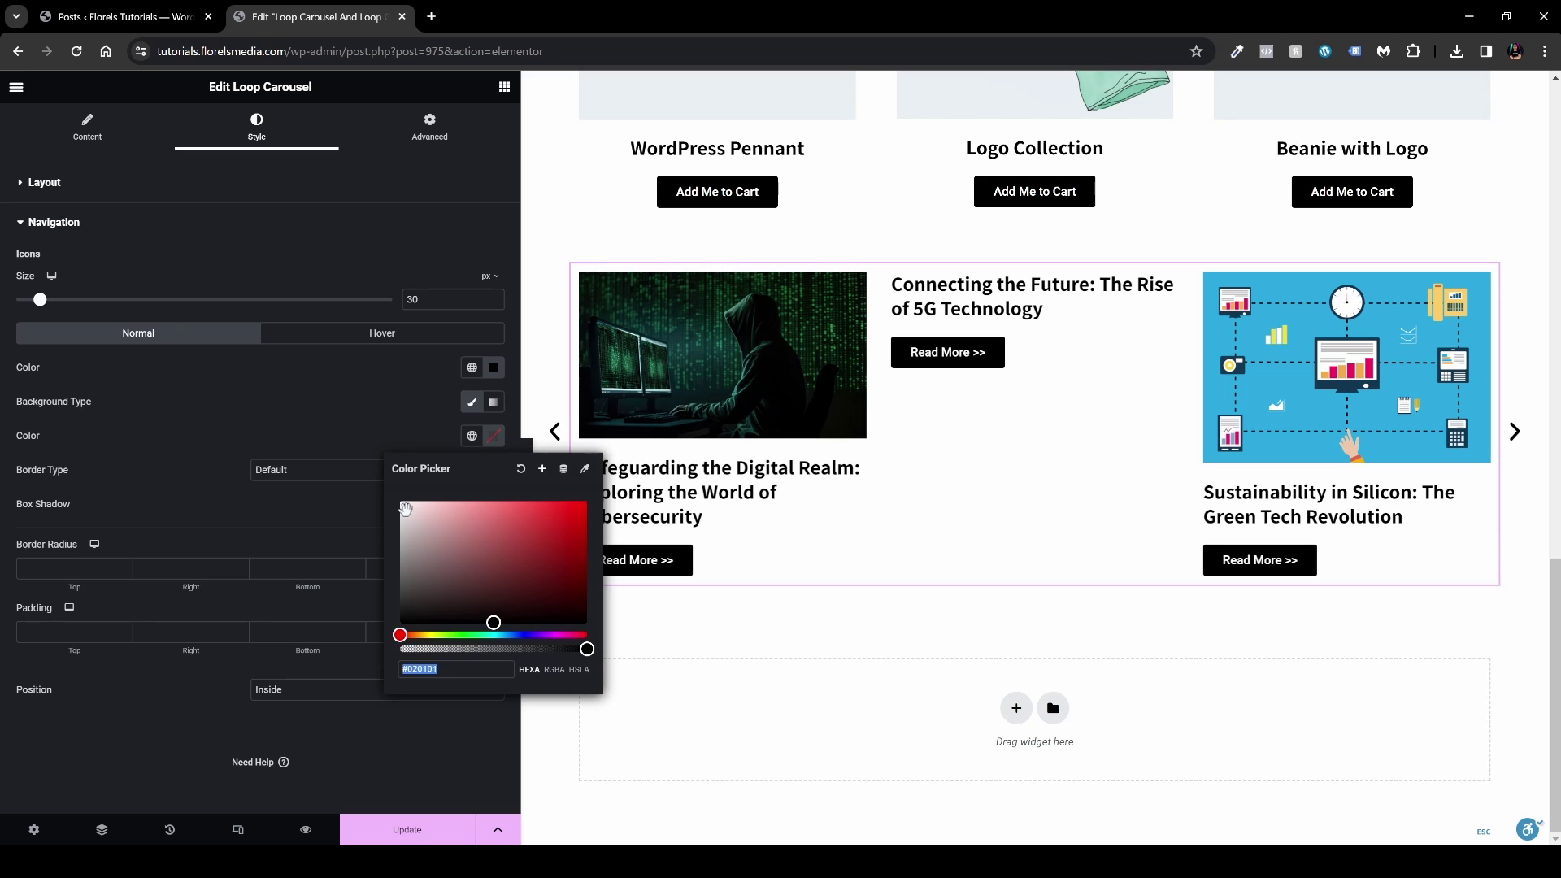
{"action": "left_click", "coordinate": [462, 623]}
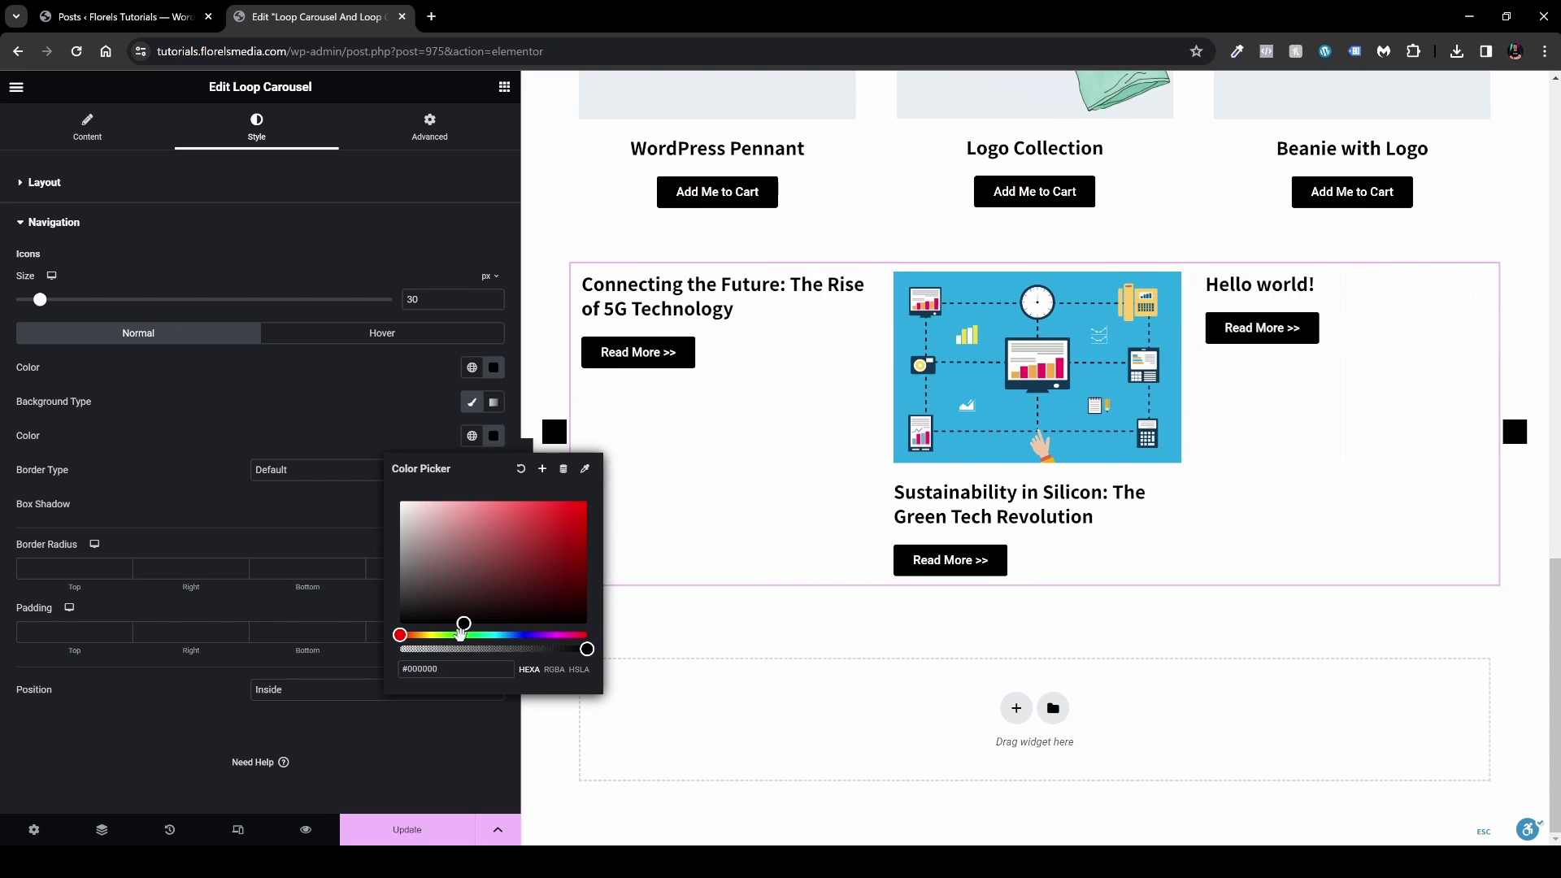
{"action": "left_click", "coordinate": [326, 439]}
Step: Set the arrows' normal icon color to white and their border radius to 50 px on all corners
{"action": "left_click", "coordinate": [493, 367]}
{"action": "left_click", "coordinate": [400, 439]}
{"action": "left_click", "coordinate": [403, 439]}
{"action": "left_click", "coordinate": [330, 380]}
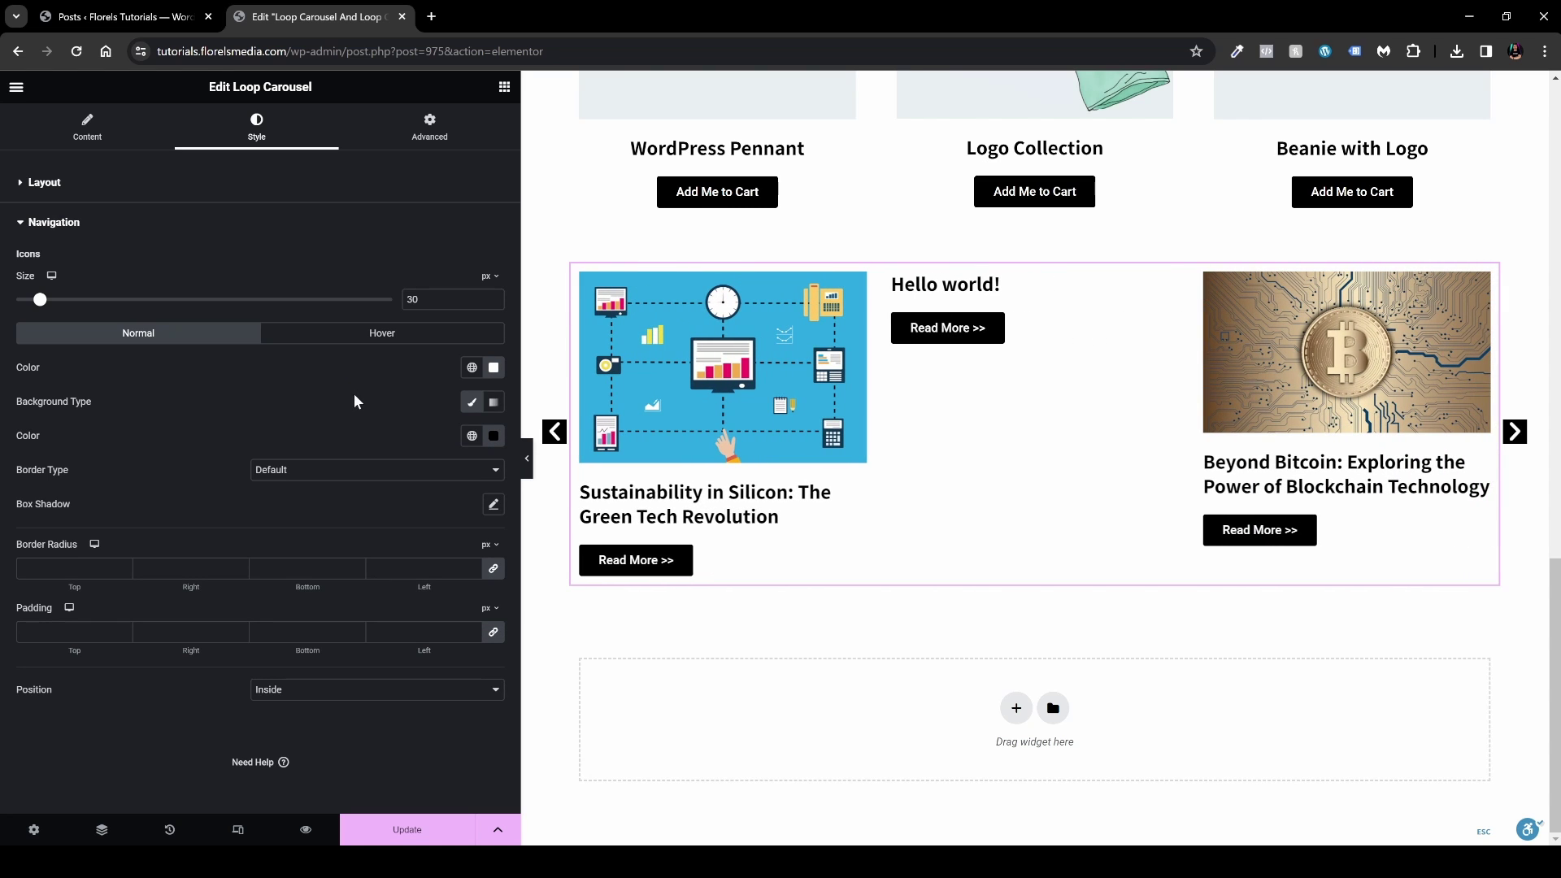
{"action": "left_click", "coordinate": [185, 569]}
{"action": "type", "text": "50"}
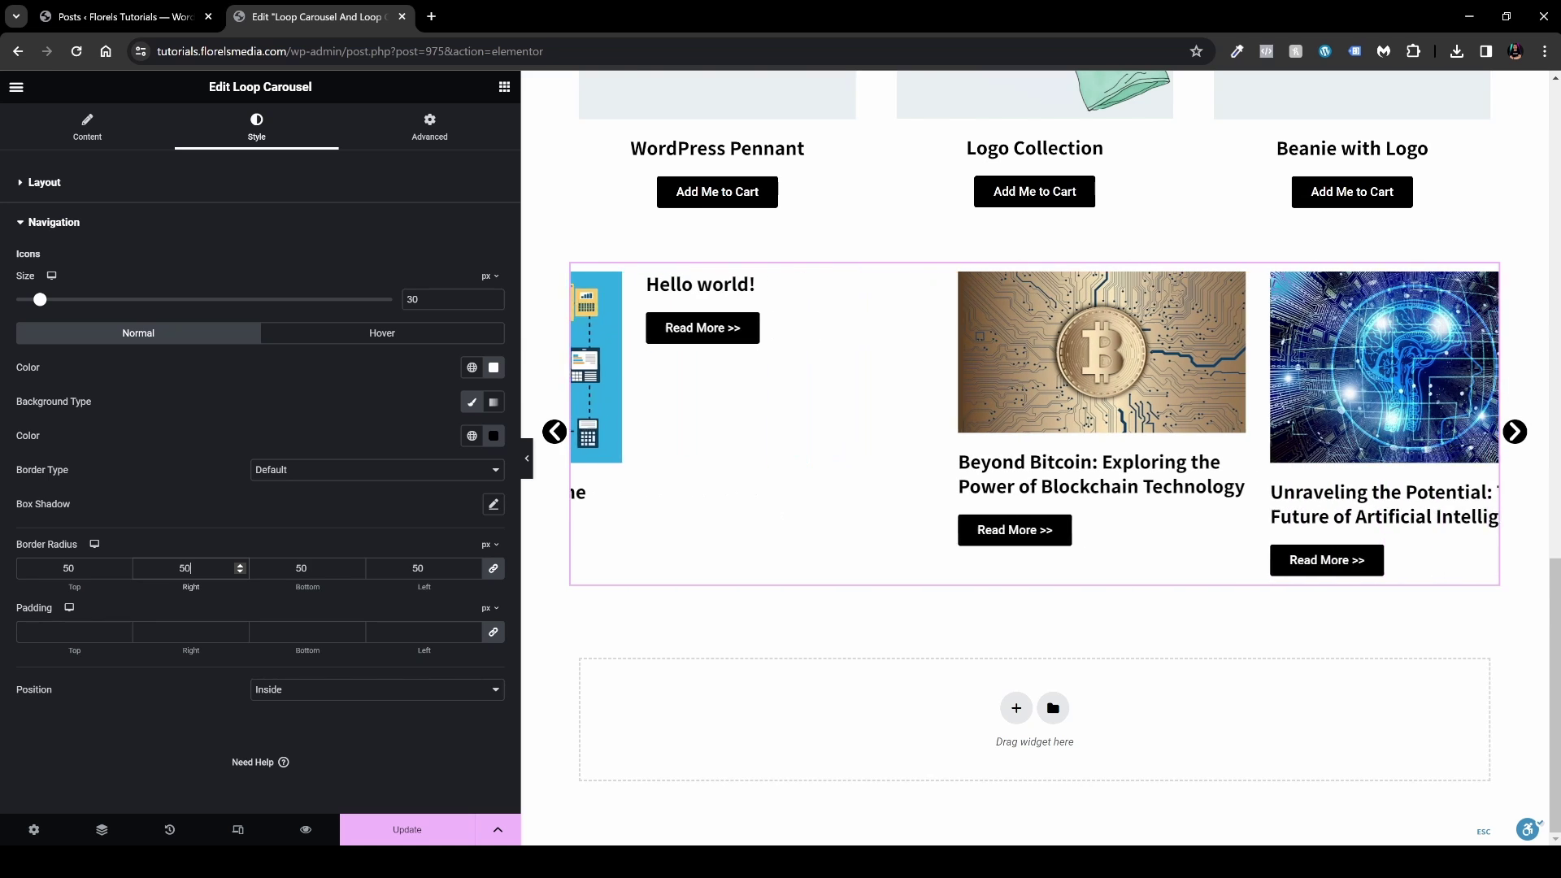
Step: Give the navigation arrows a classic white background for their hover state
{"action": "left_click", "coordinate": [396, 338]}
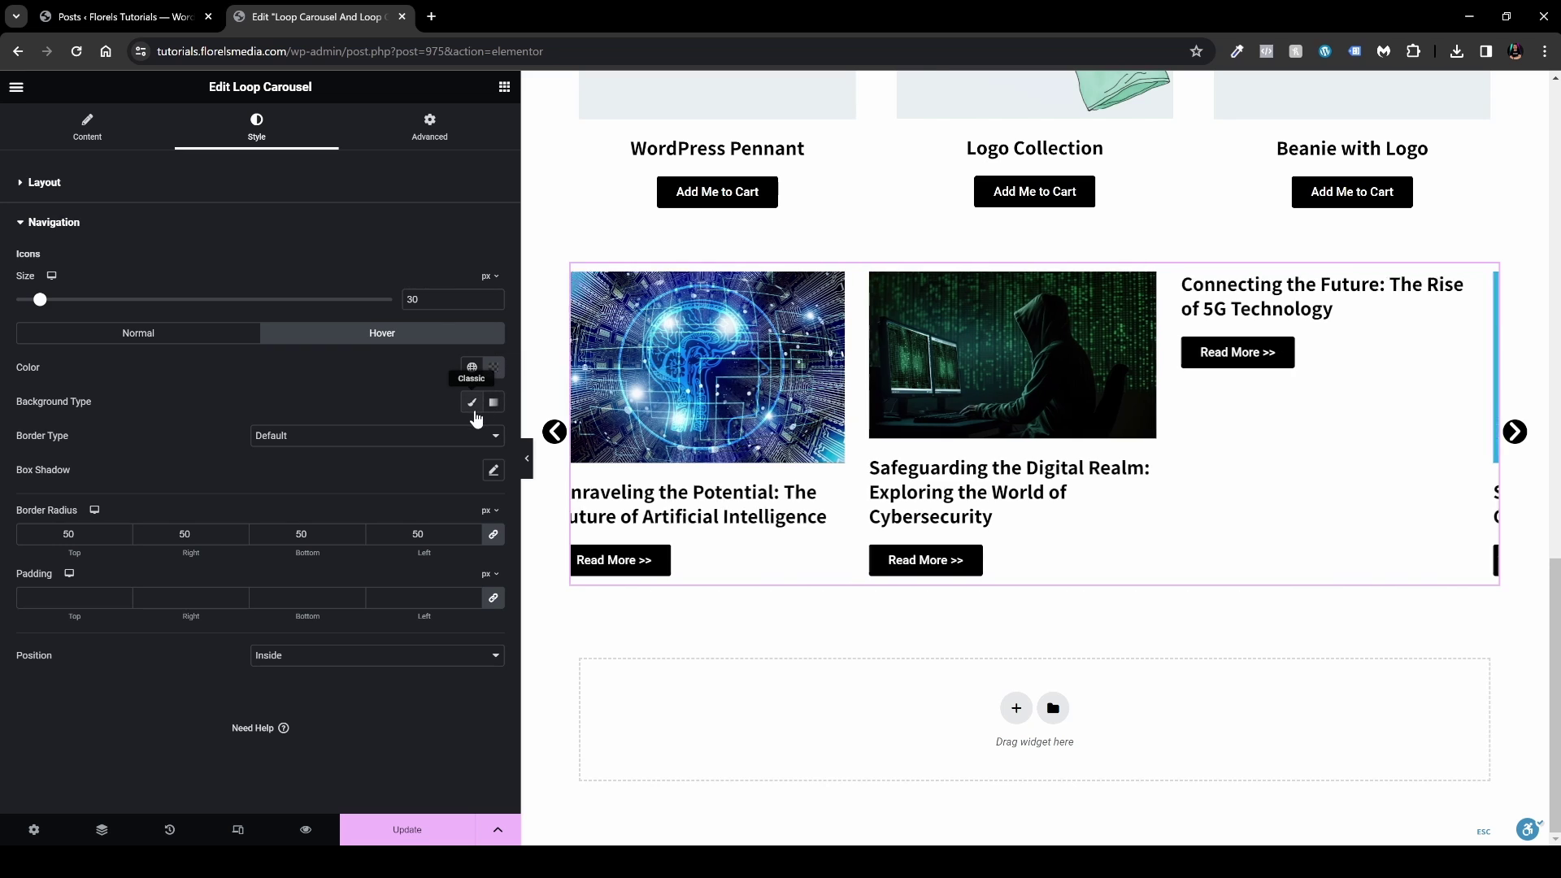
{"action": "left_click", "coordinate": [472, 404]}
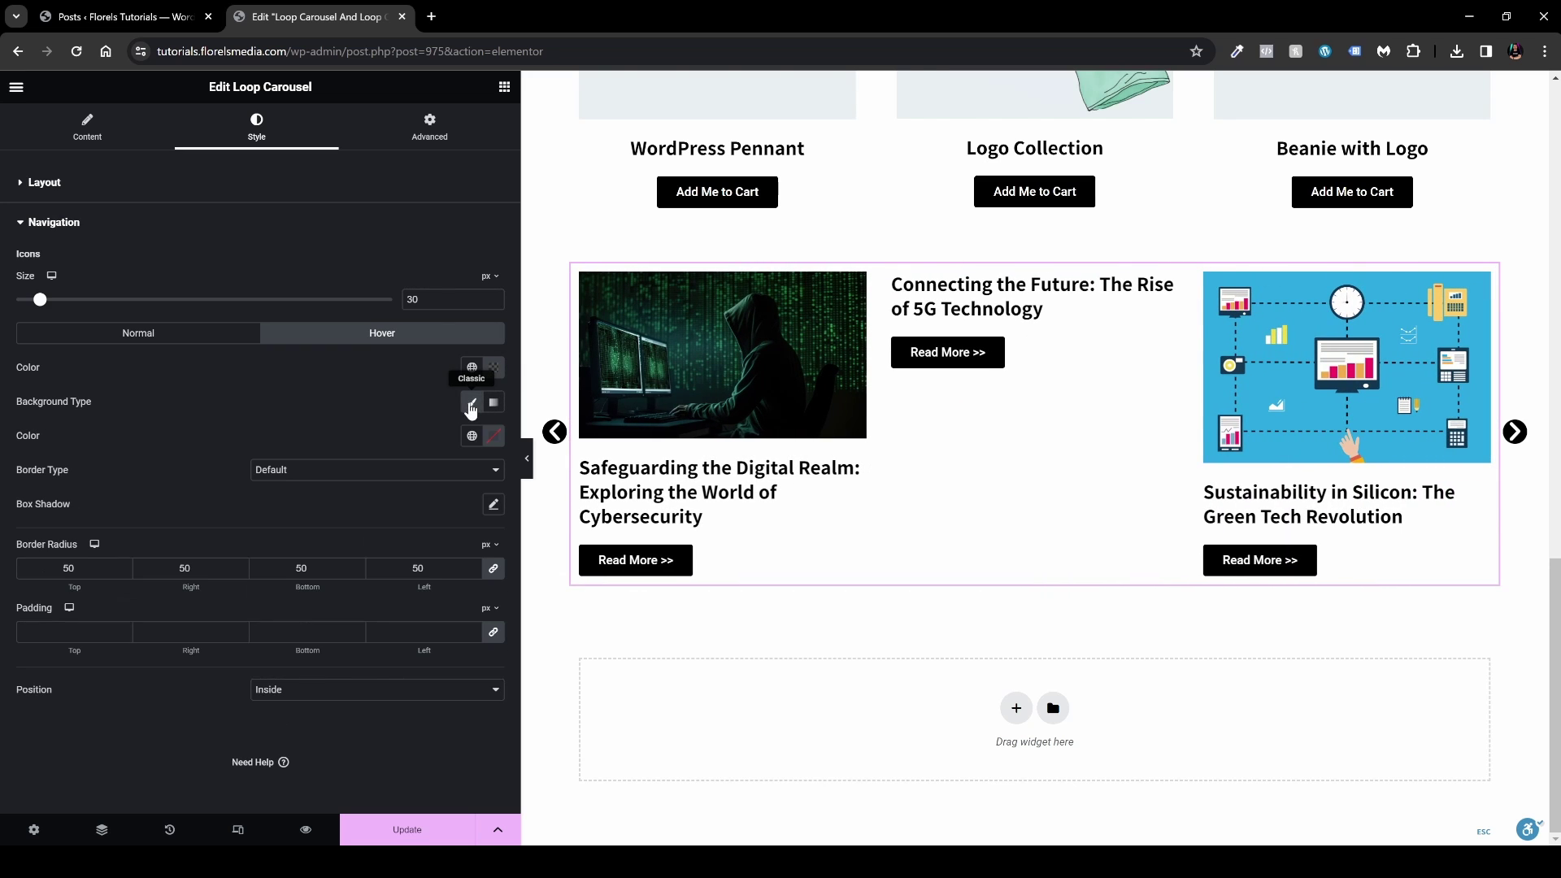
{"action": "left_click", "coordinate": [494, 436]}
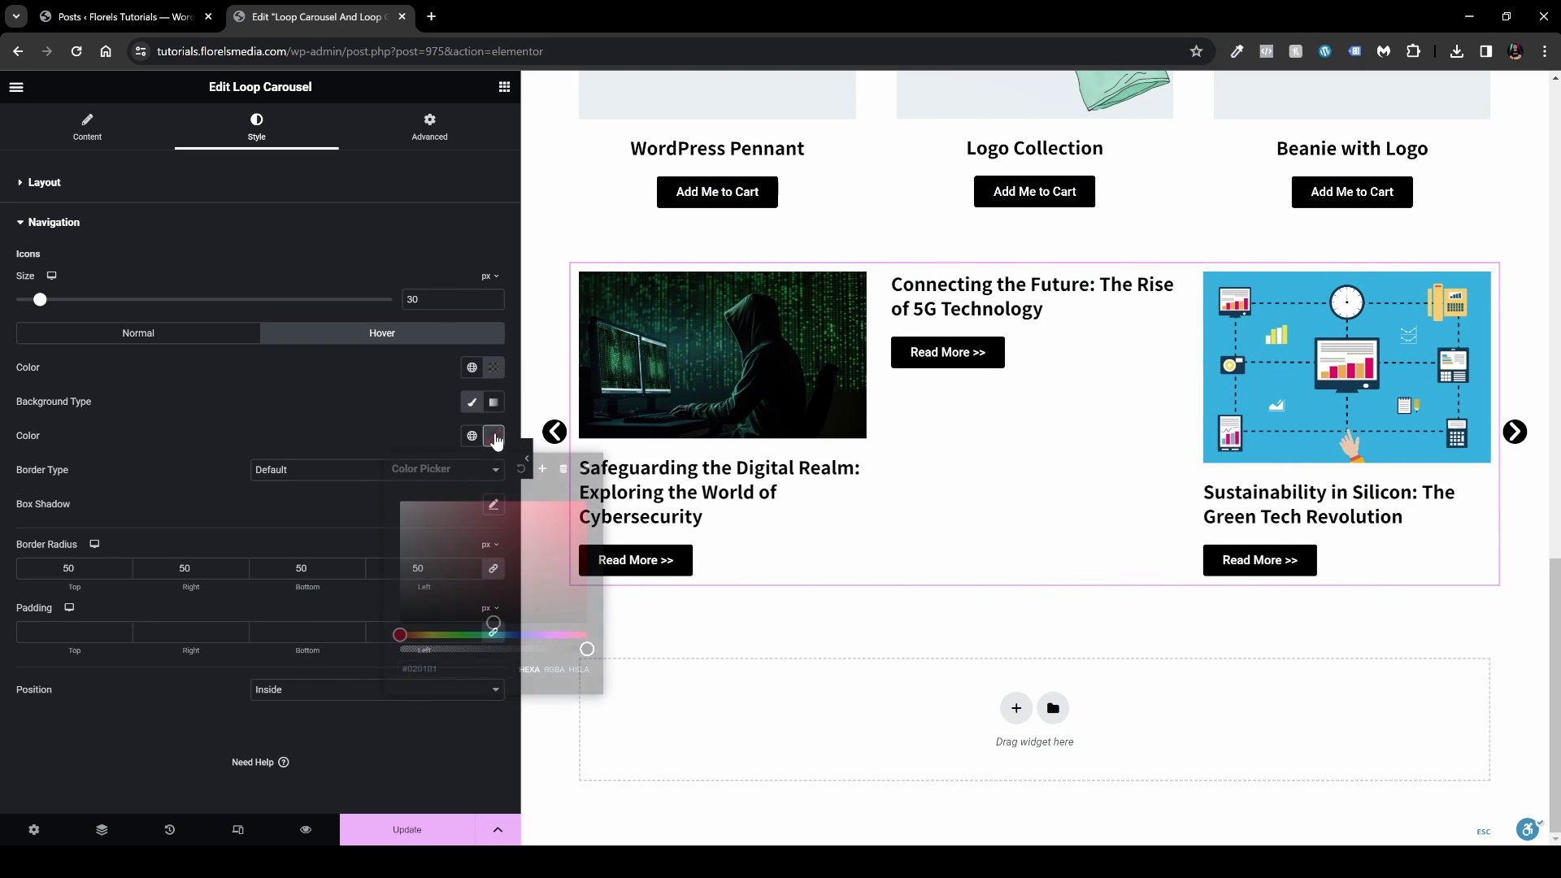
{"action": "left_click", "coordinate": [399, 499]}
{"action": "left_click", "coordinate": [493, 435]}
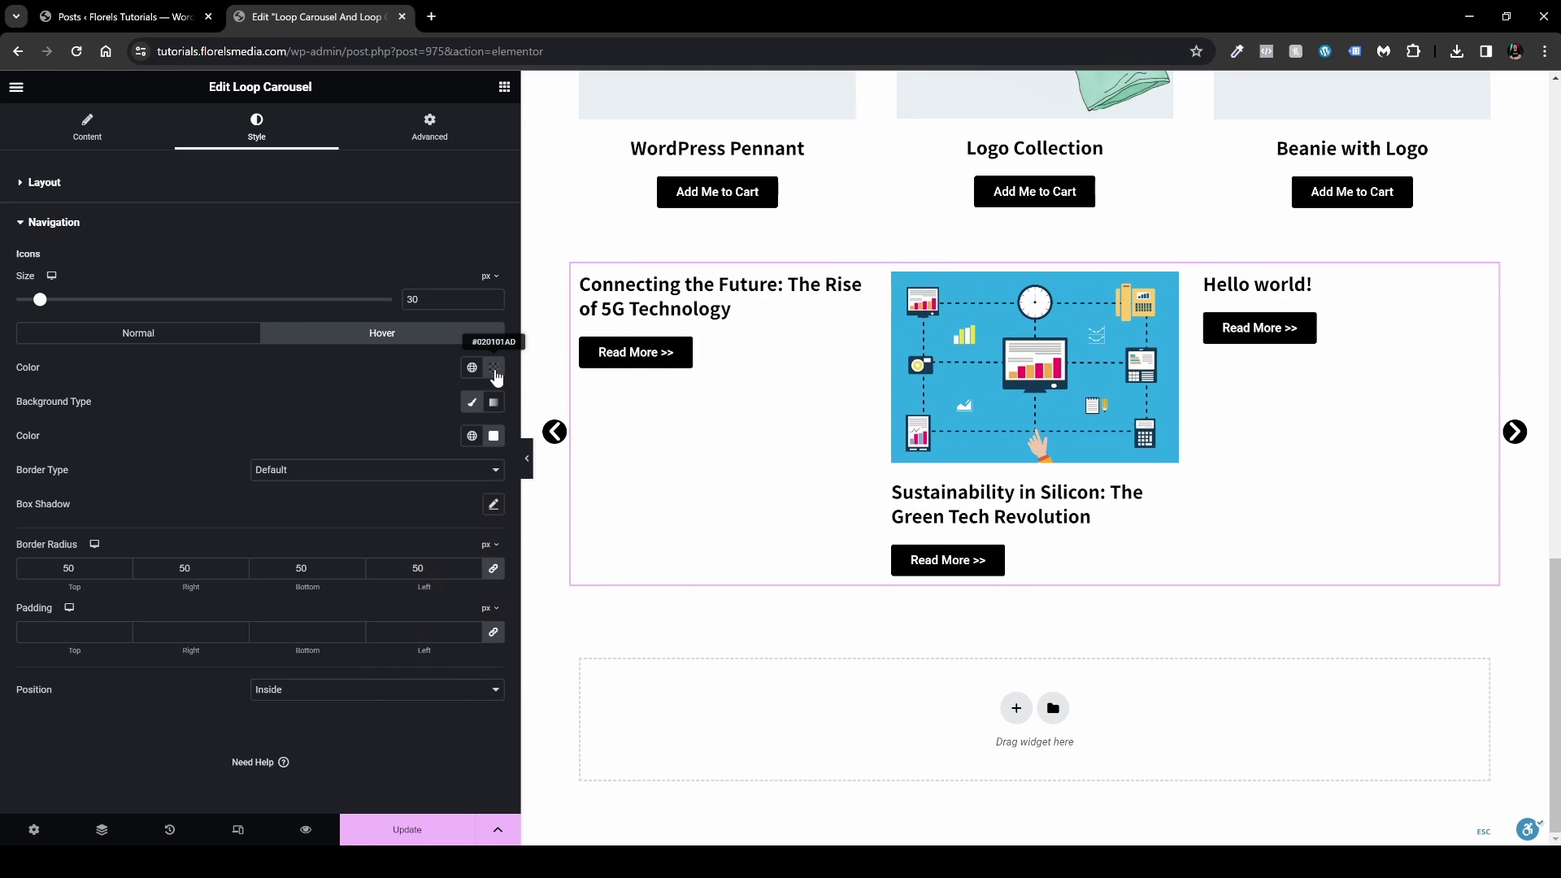
Step: Adjust the opacity of the arrows' hover icon color and update the page
{"action": "left_click", "coordinate": [493, 367]}
{"action": "left_click_drag", "start_coordinate": [528, 580], "coordinate": [617, 606]}
{"action": "left_click", "coordinate": [627, 646]}
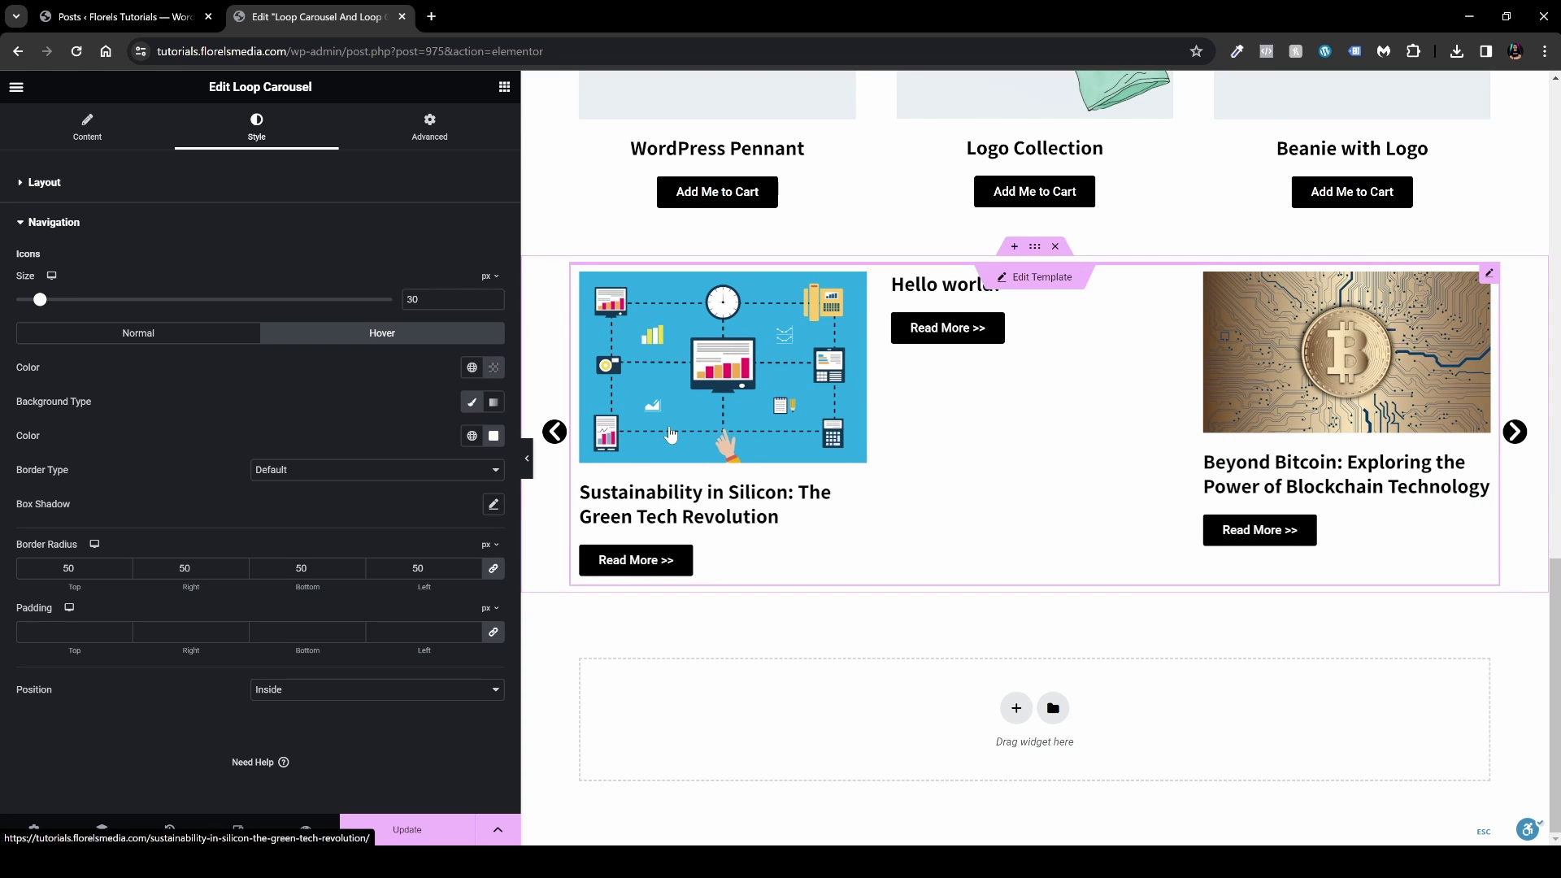
{"action": "left_click", "coordinate": [411, 829]}
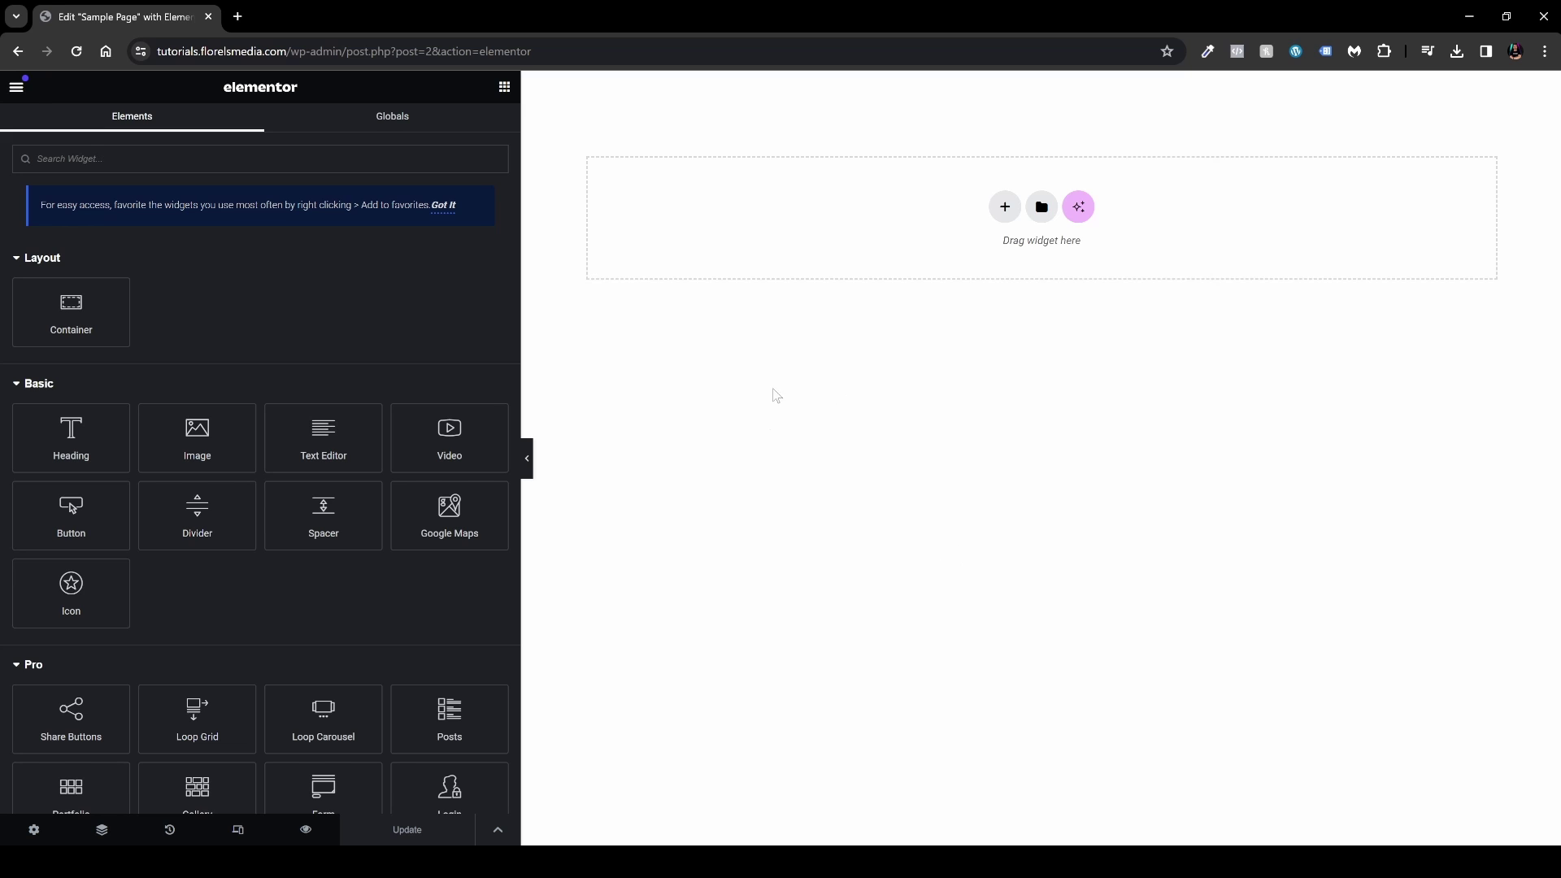
Step: Add a Loop Carousel widget to the empty Sample Page and create a template for it, saving the page changes
{"action": "scroll", "coordinate": [443, 342], "scroll_direction": "down", "scroll_amount": 2}
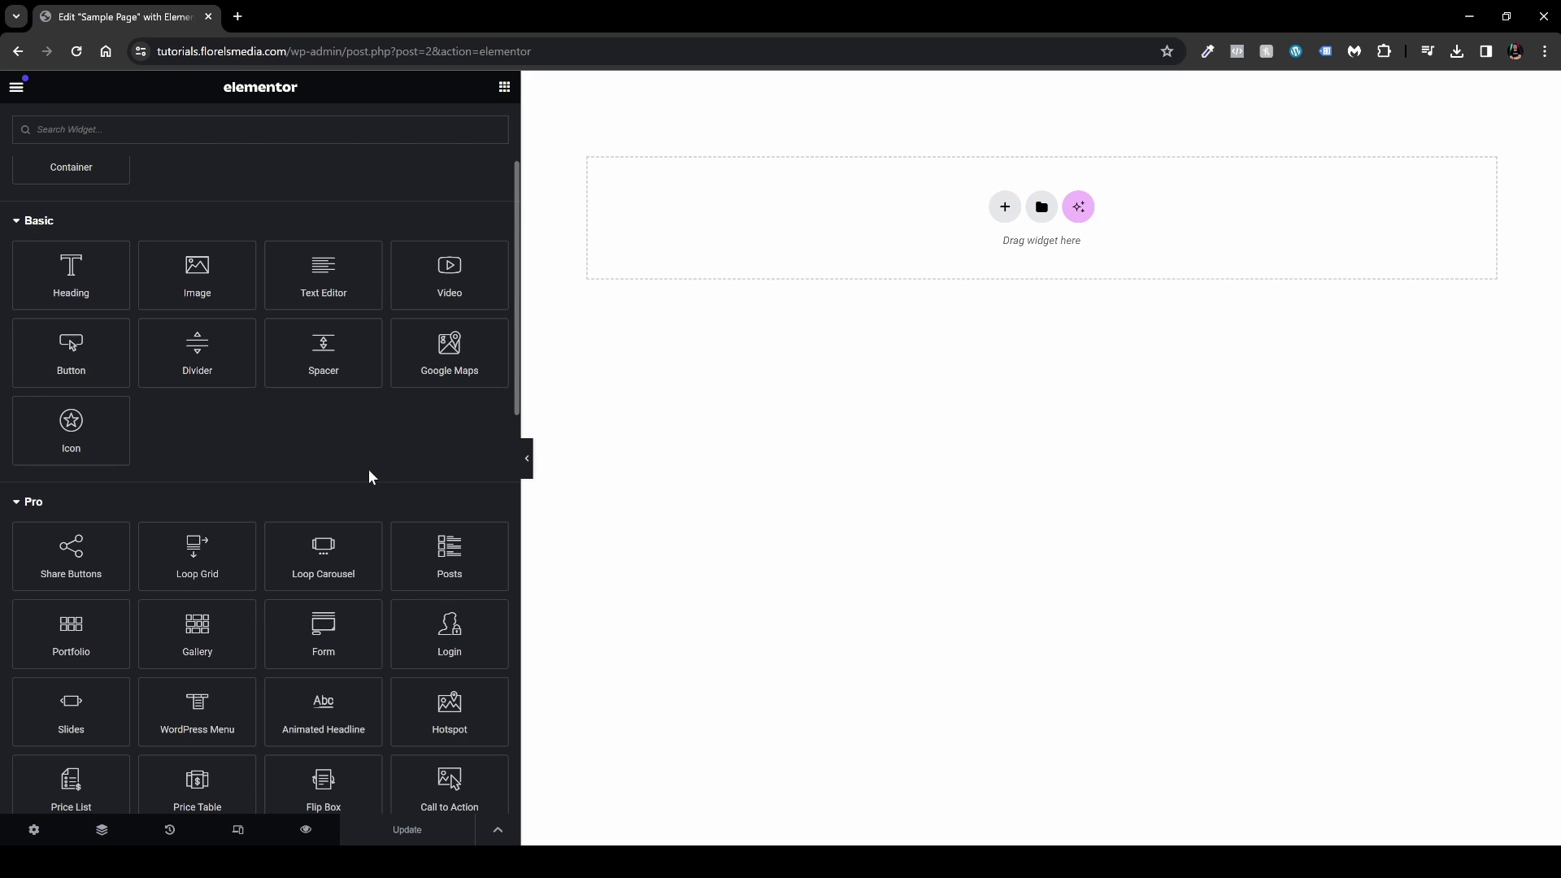
{"action": "left_click_drag", "start_coordinate": [315, 554], "coordinate": [794, 216]}
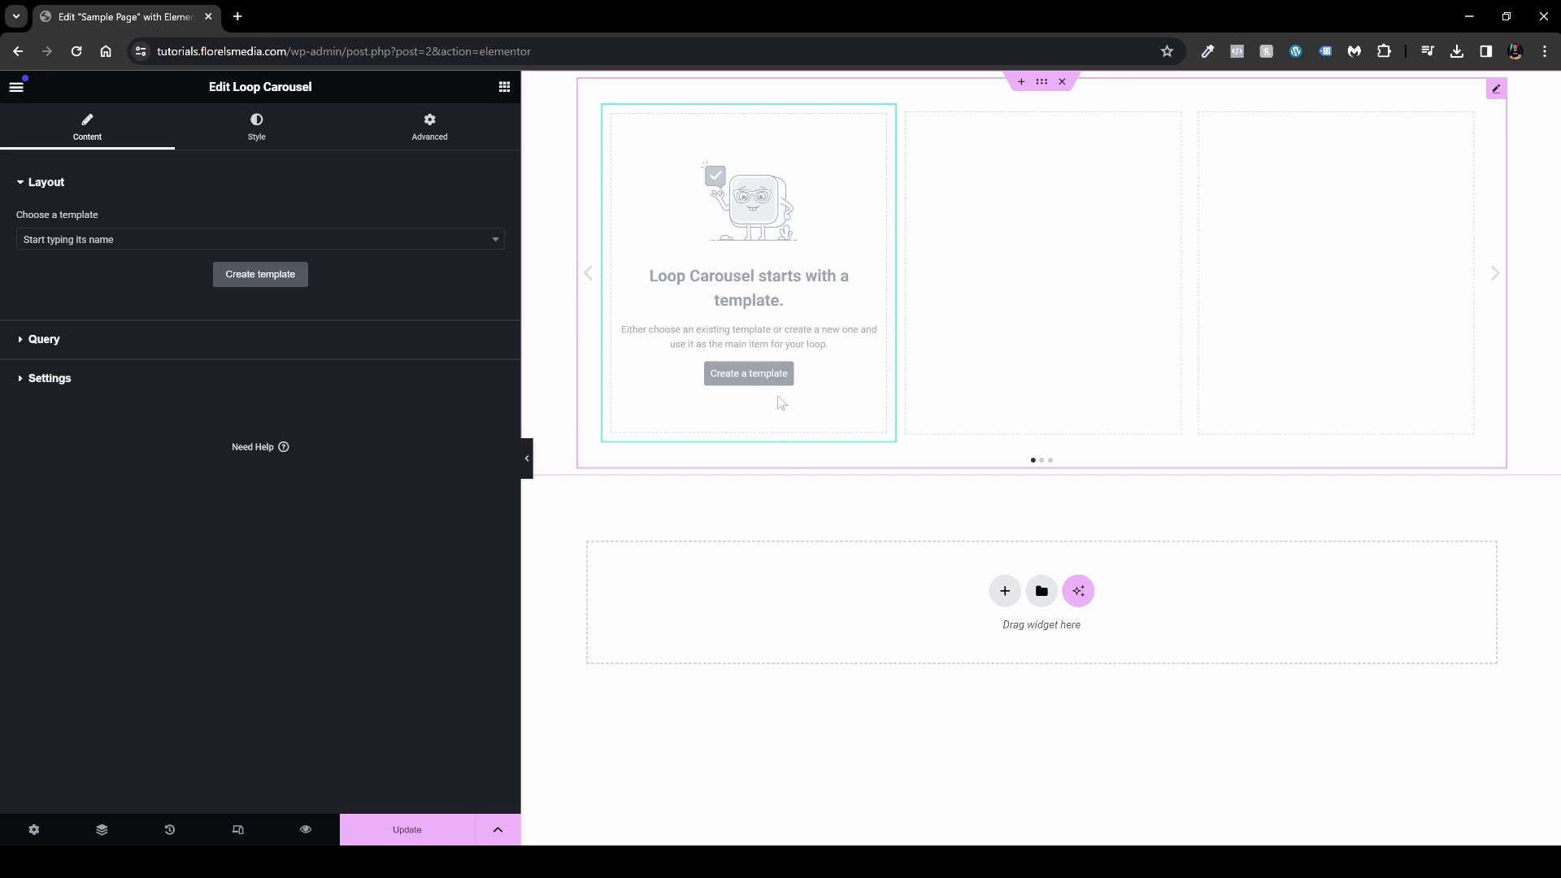
{"action": "left_click", "coordinate": [755, 380]}
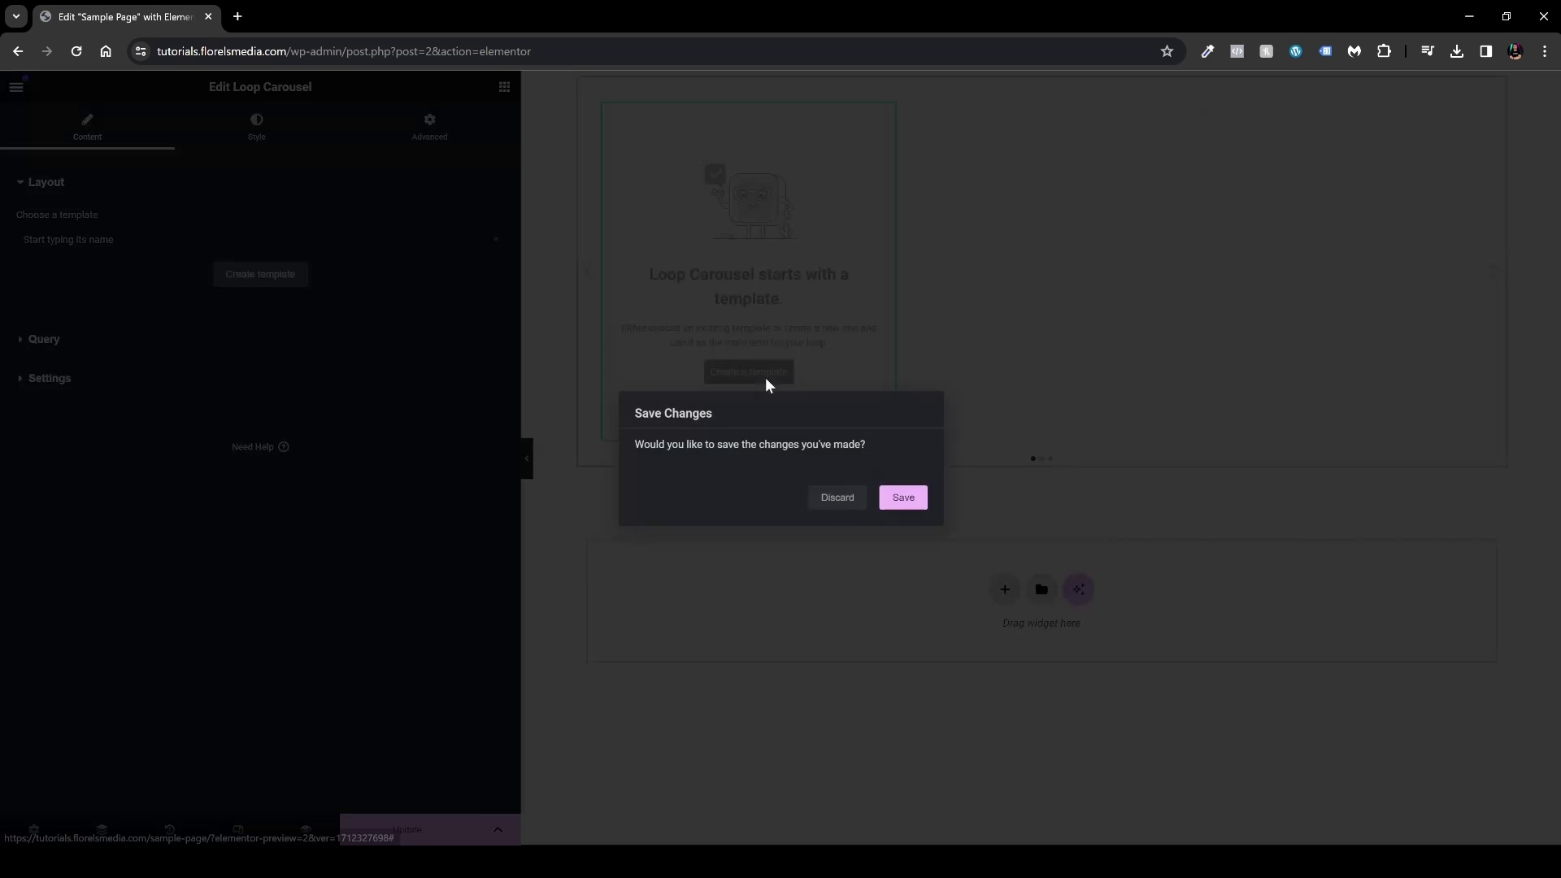
{"action": "left_click", "coordinate": [903, 497]}
Step: Add an Image widget to the loop template with Full resolution and the dynamic Product Image as its source
{"action": "left_click_drag", "start_coordinate": [201, 646], "coordinate": [611, 285]}
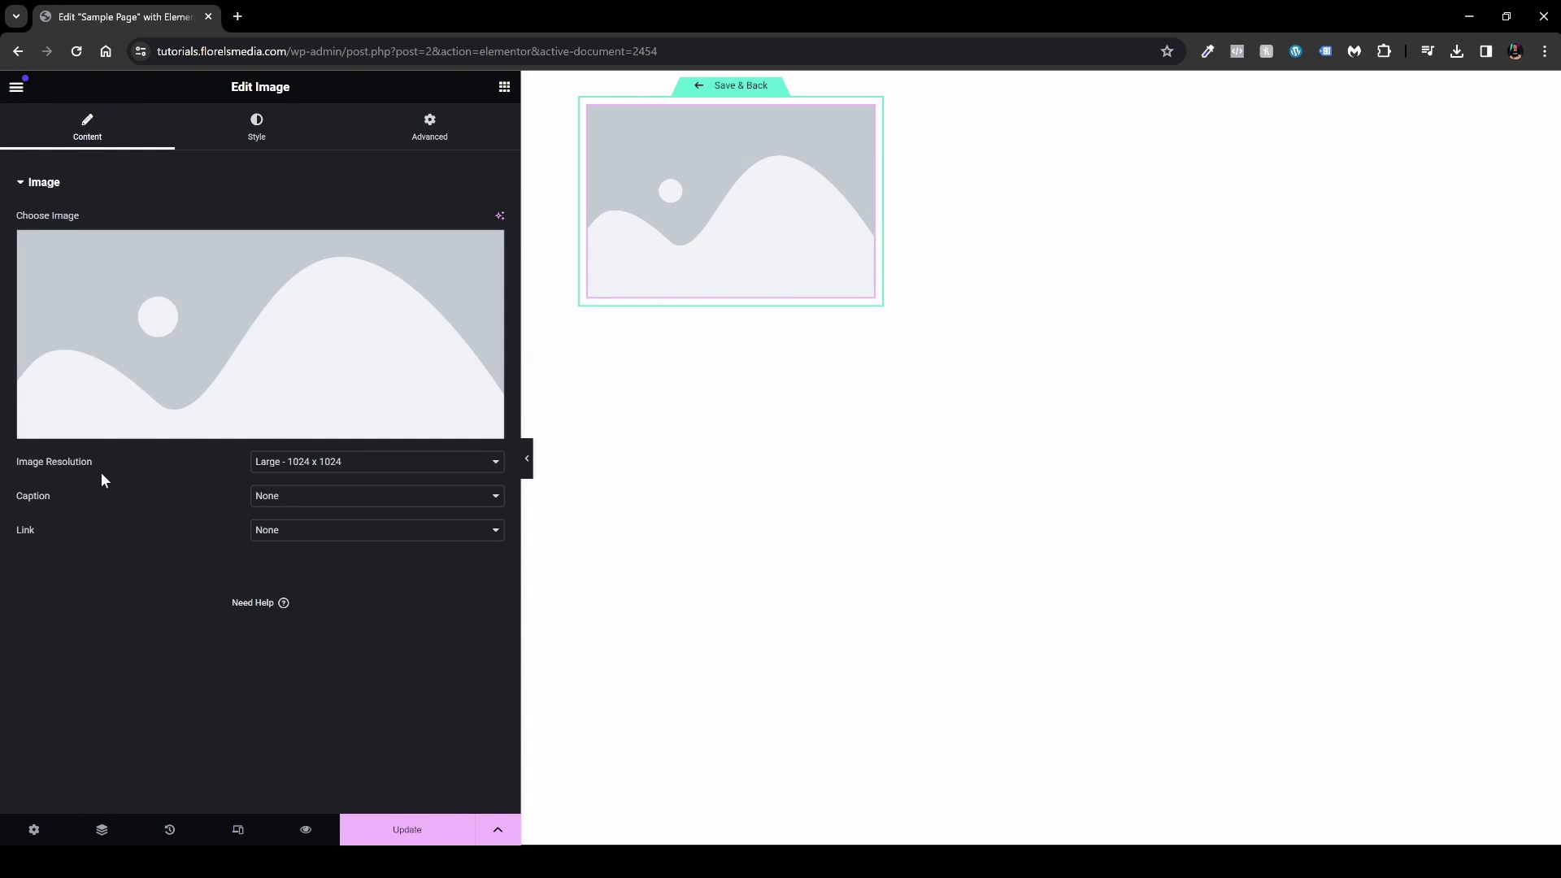
{"action": "left_click", "coordinate": [351, 462]}
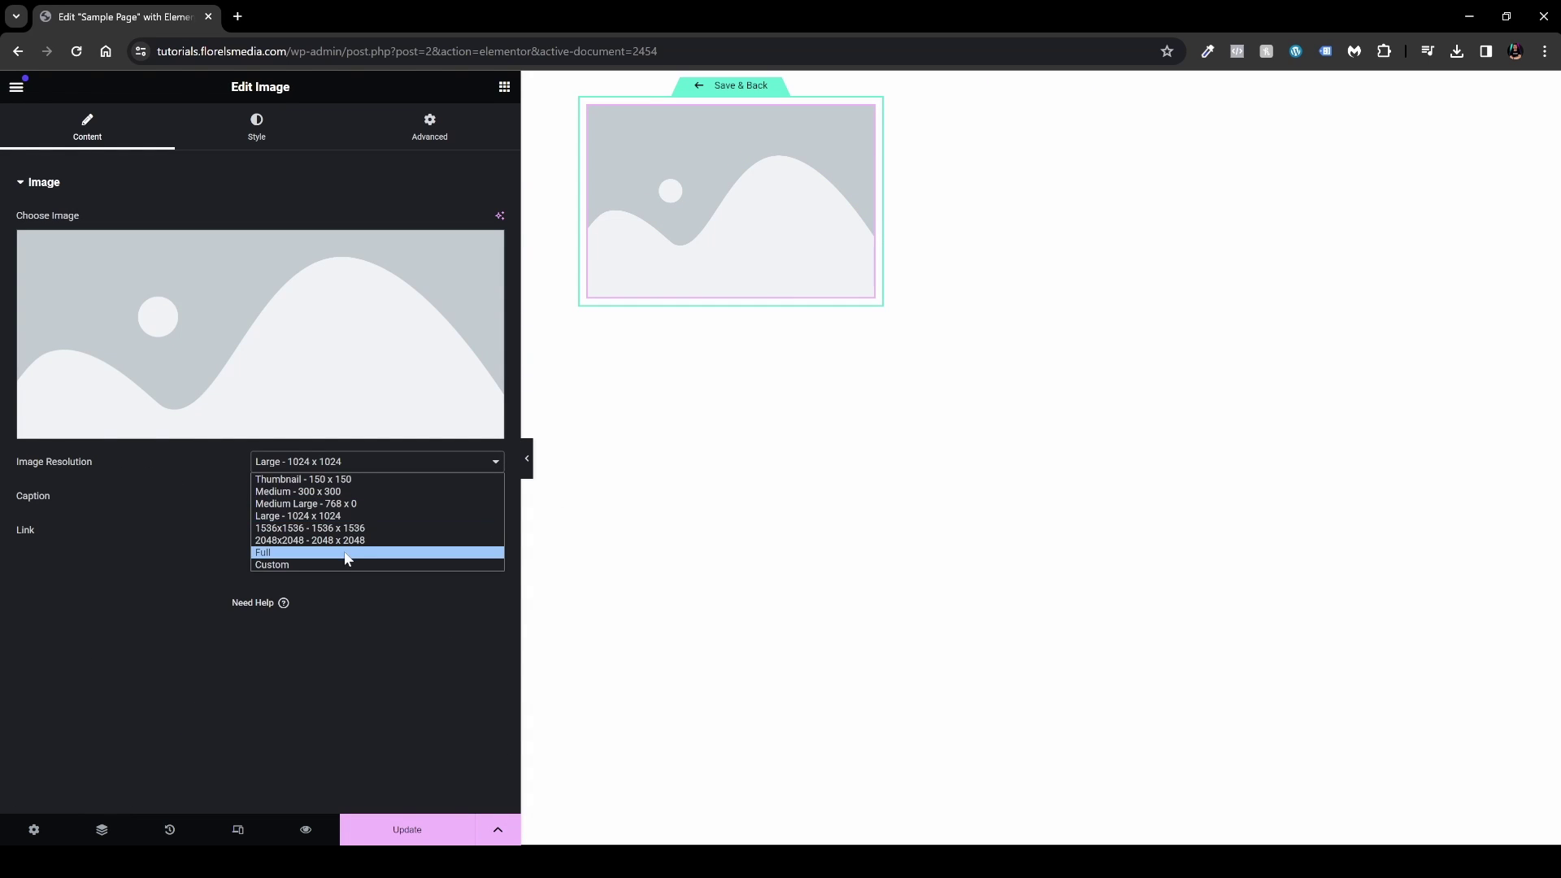
{"action": "left_click", "coordinate": [348, 555]}
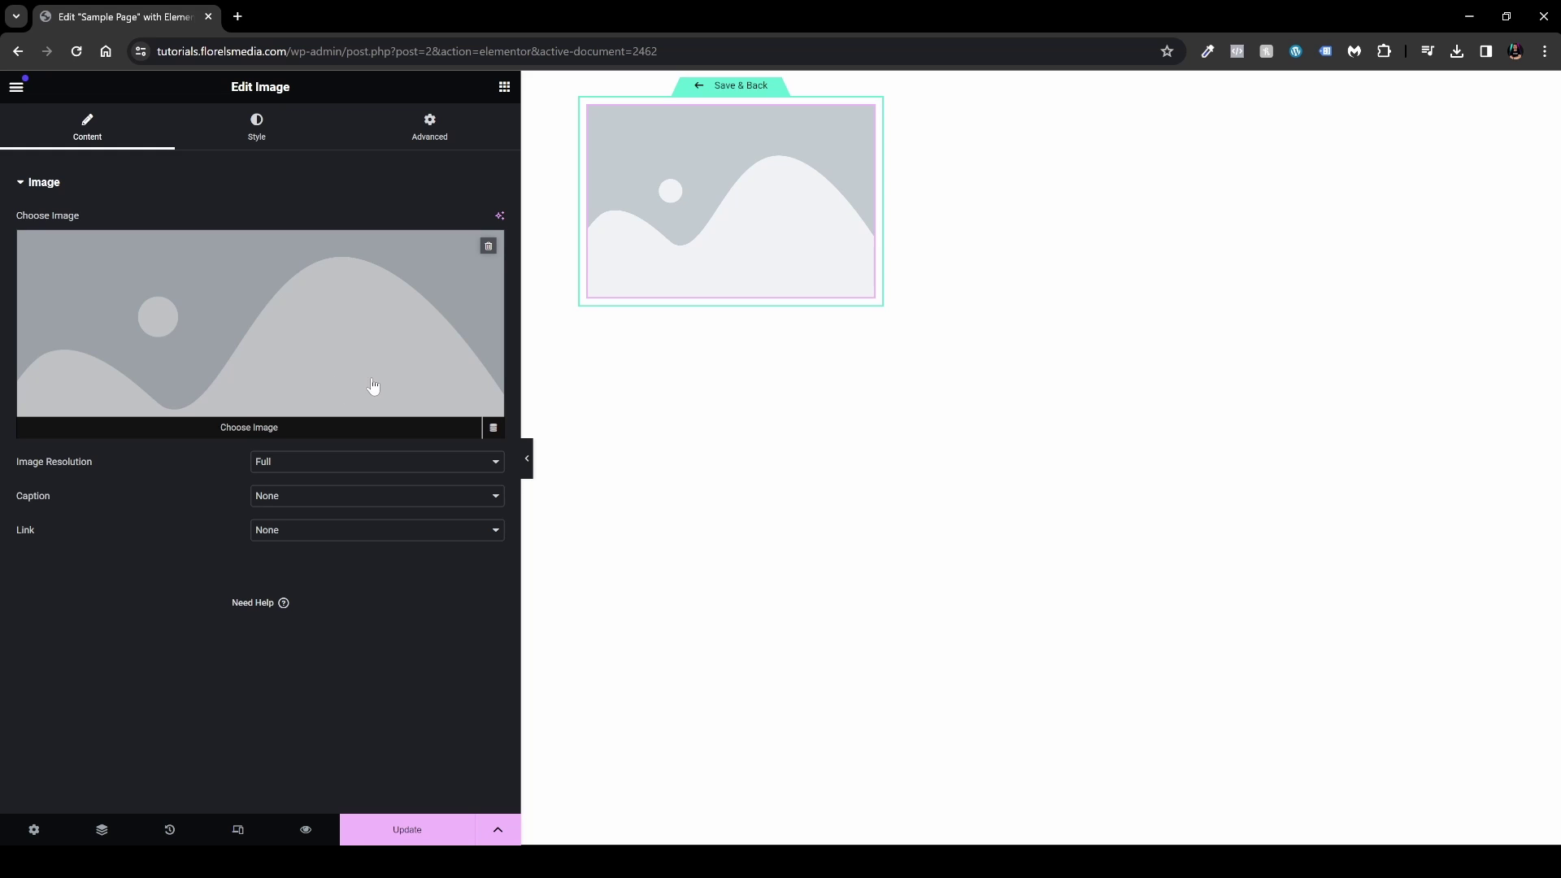
{"action": "left_click", "coordinate": [495, 428]}
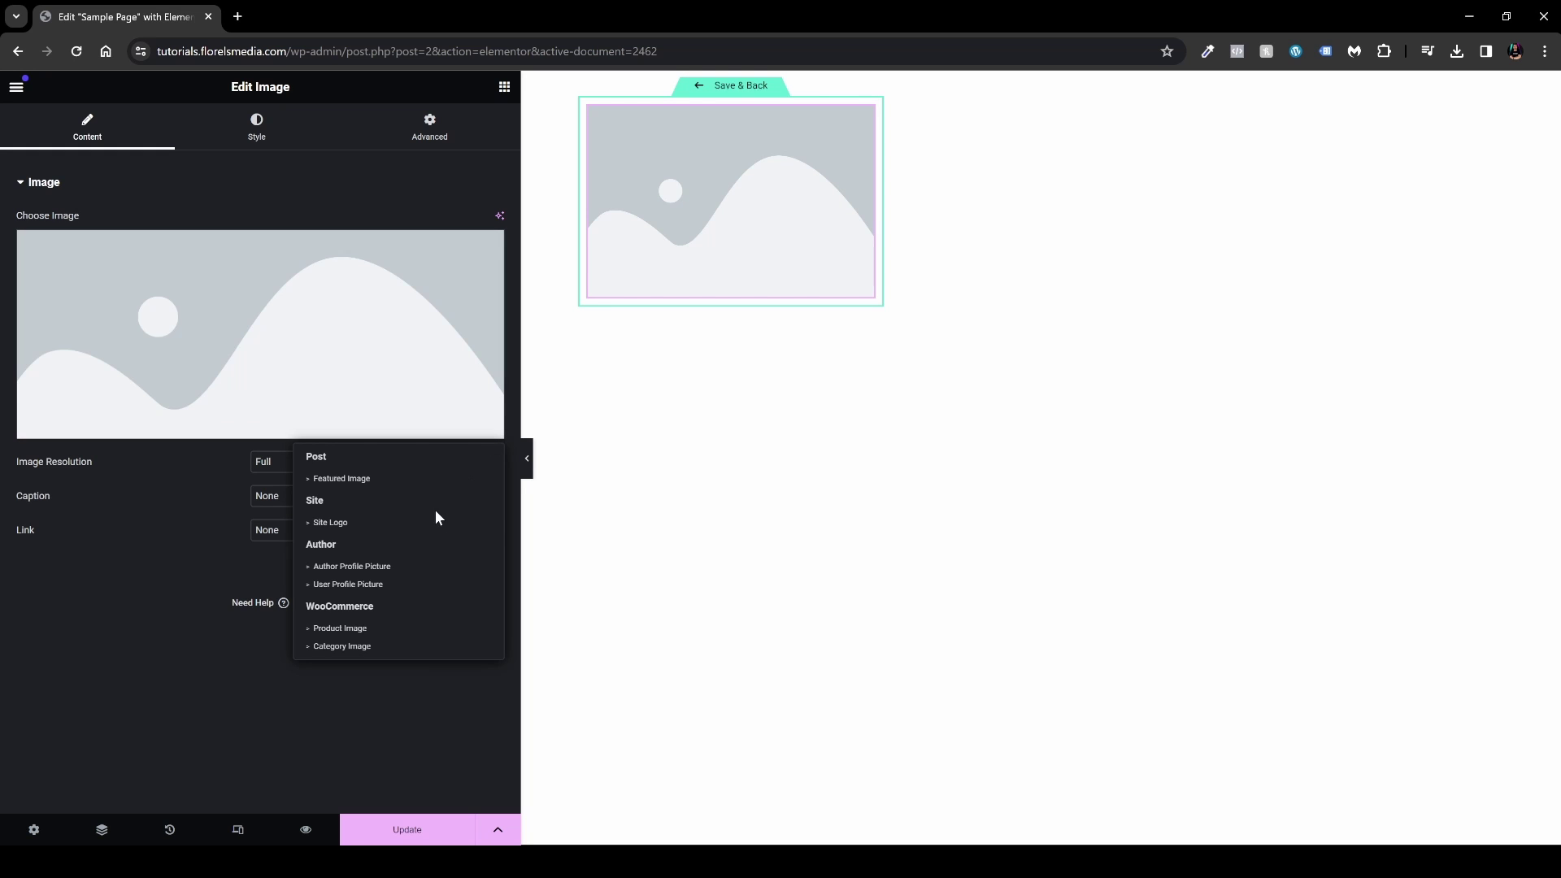
{"action": "left_click", "coordinate": [382, 630]}
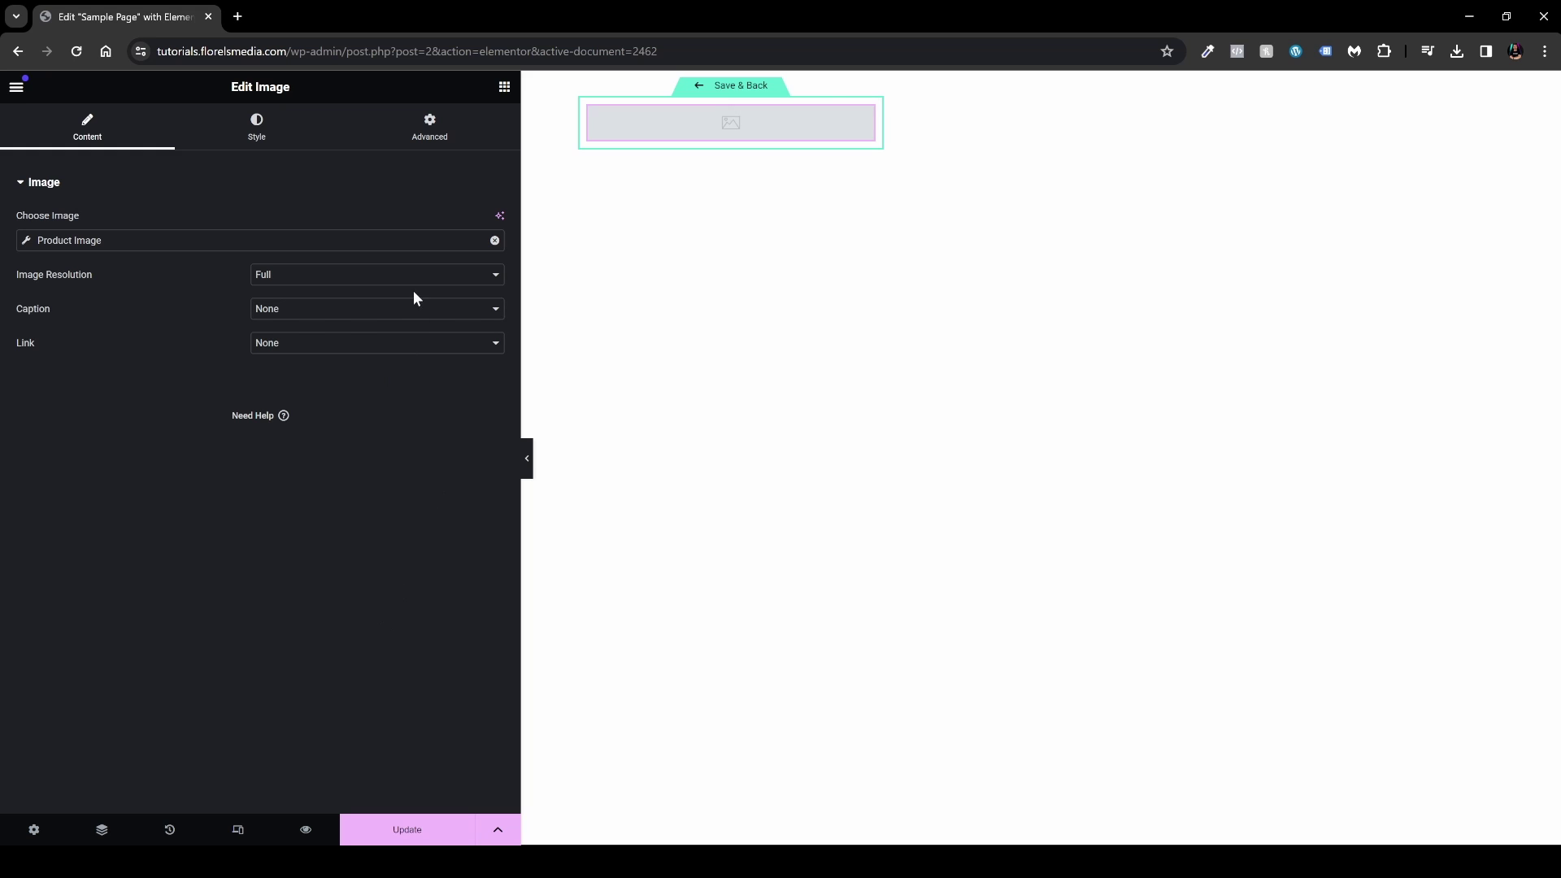
Step: Add a Heading widget below the product image and link its title to the dynamic Product Title tag
{"action": "left_click", "coordinate": [504, 87]}
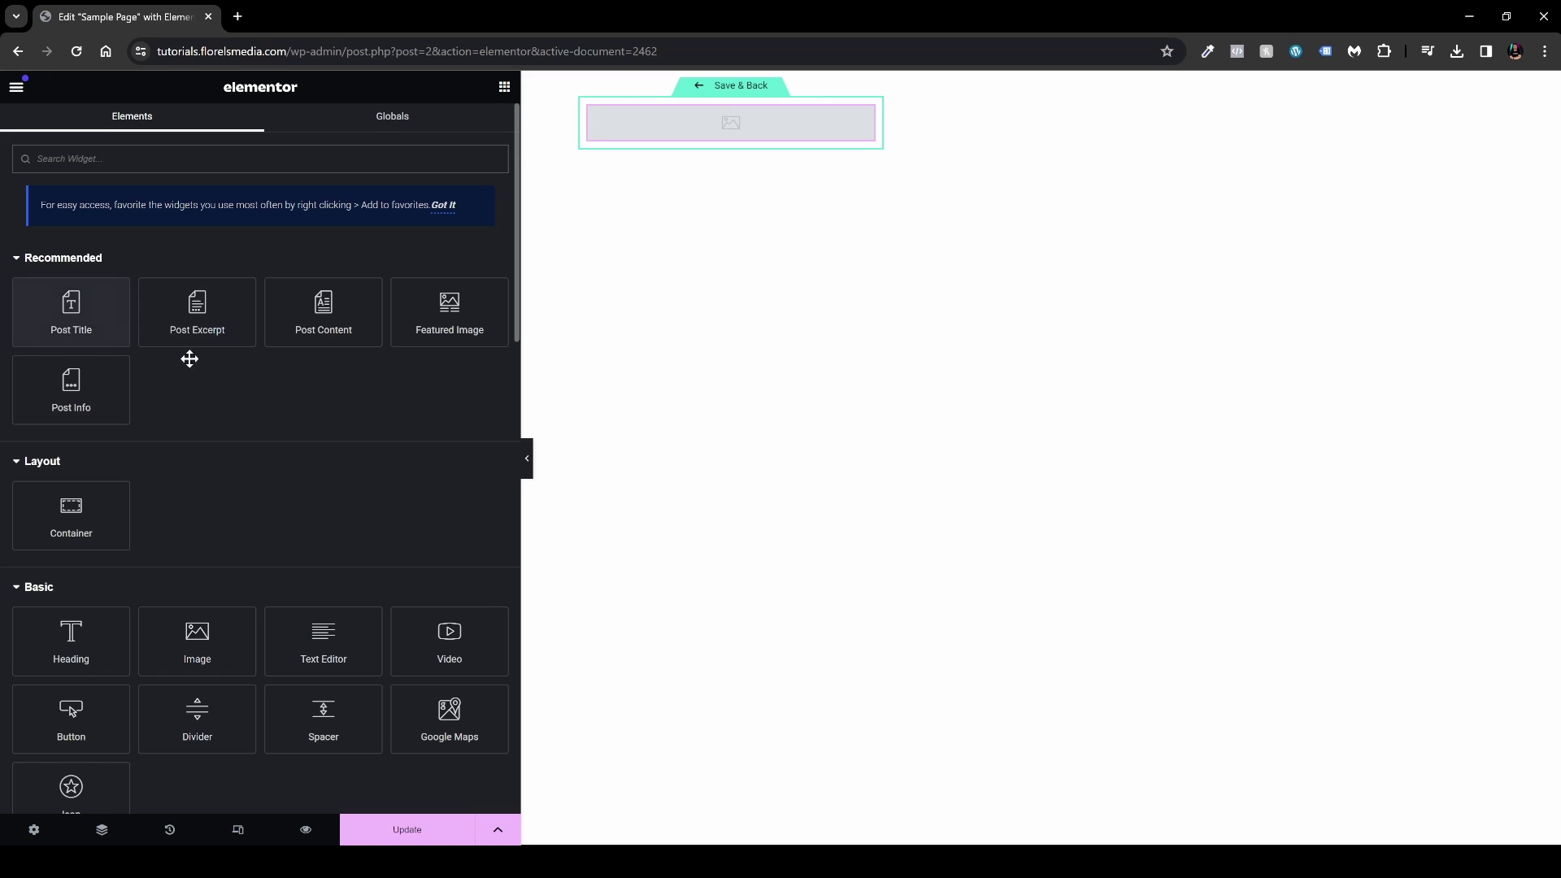
{"action": "left_click_drag", "start_coordinate": [72, 641], "coordinate": [671, 135]}
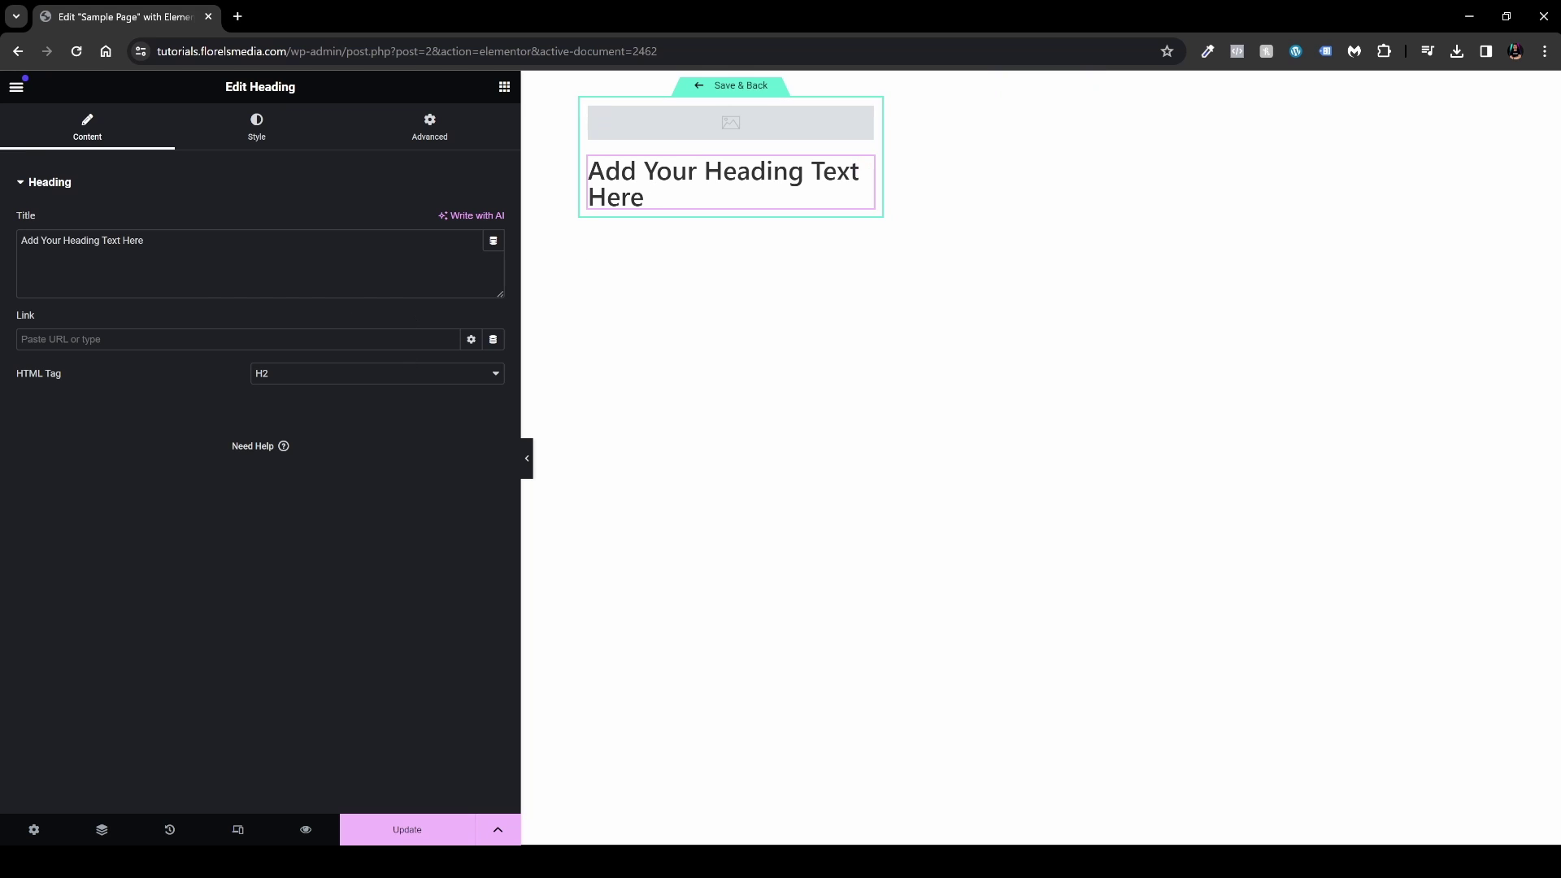
{"action": "left_click", "coordinate": [493, 243]}
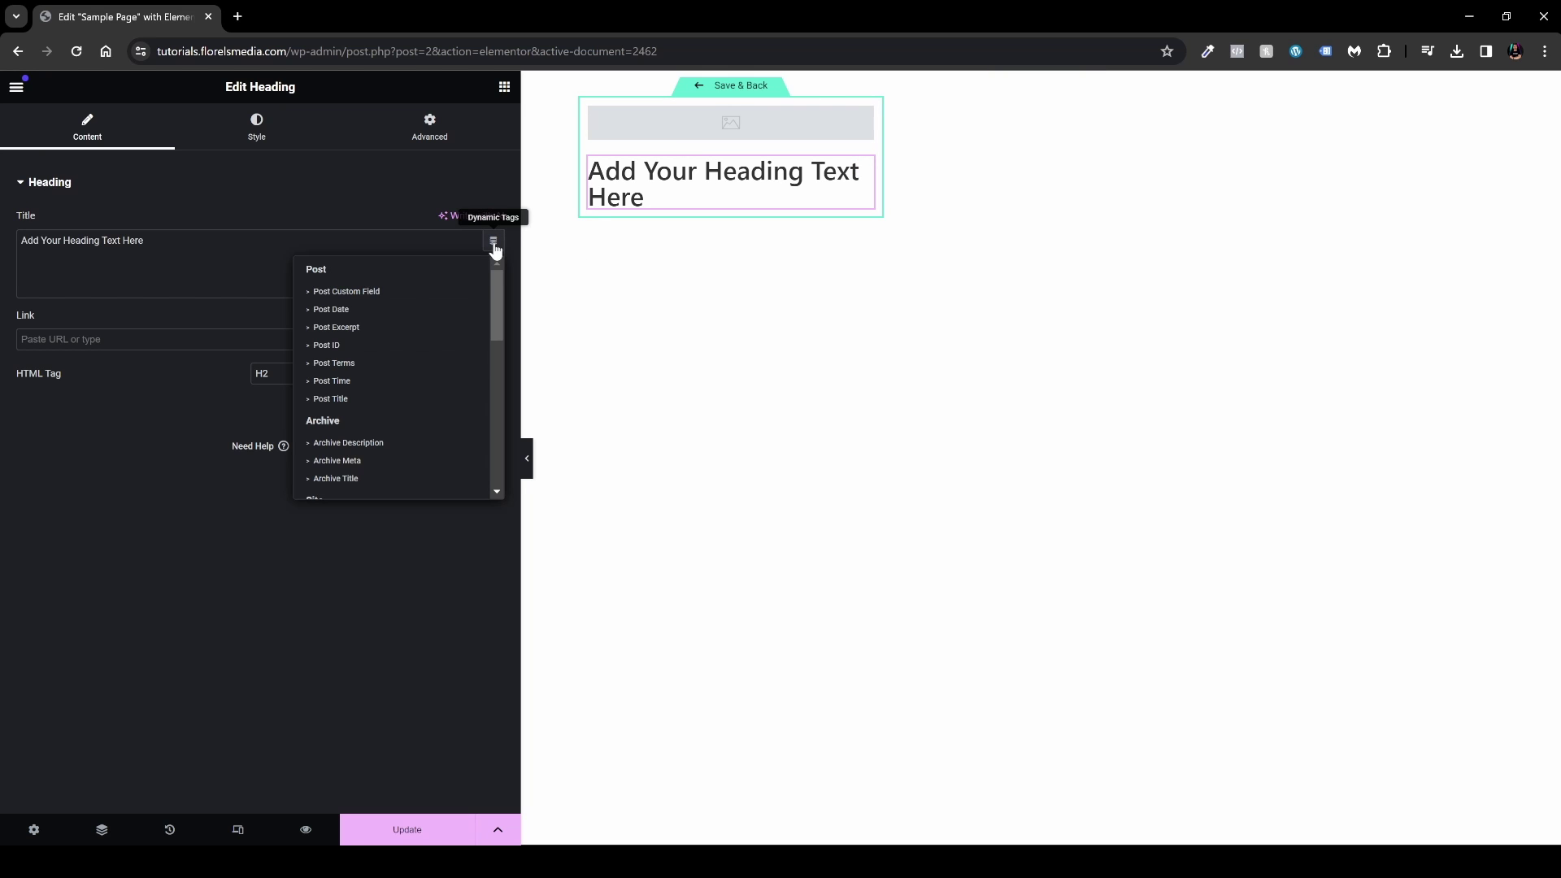
{"action": "scroll", "coordinate": [472, 341], "scroll_direction": "down", "scroll_amount": 8}
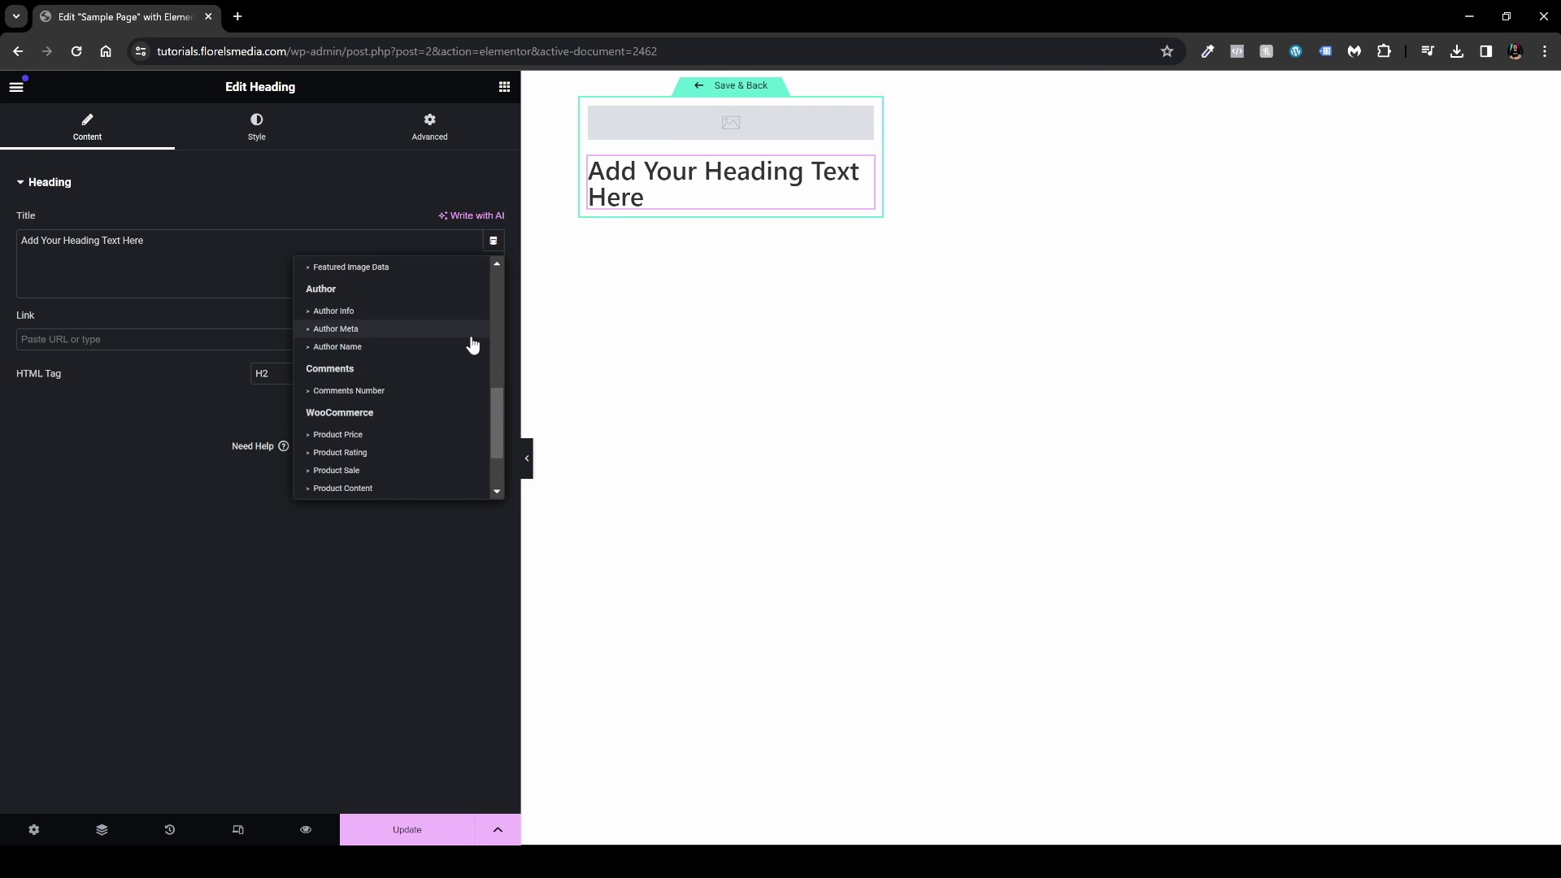
{"action": "scroll", "coordinate": [410, 382], "scroll_direction": "down", "scroll_amount": 1}
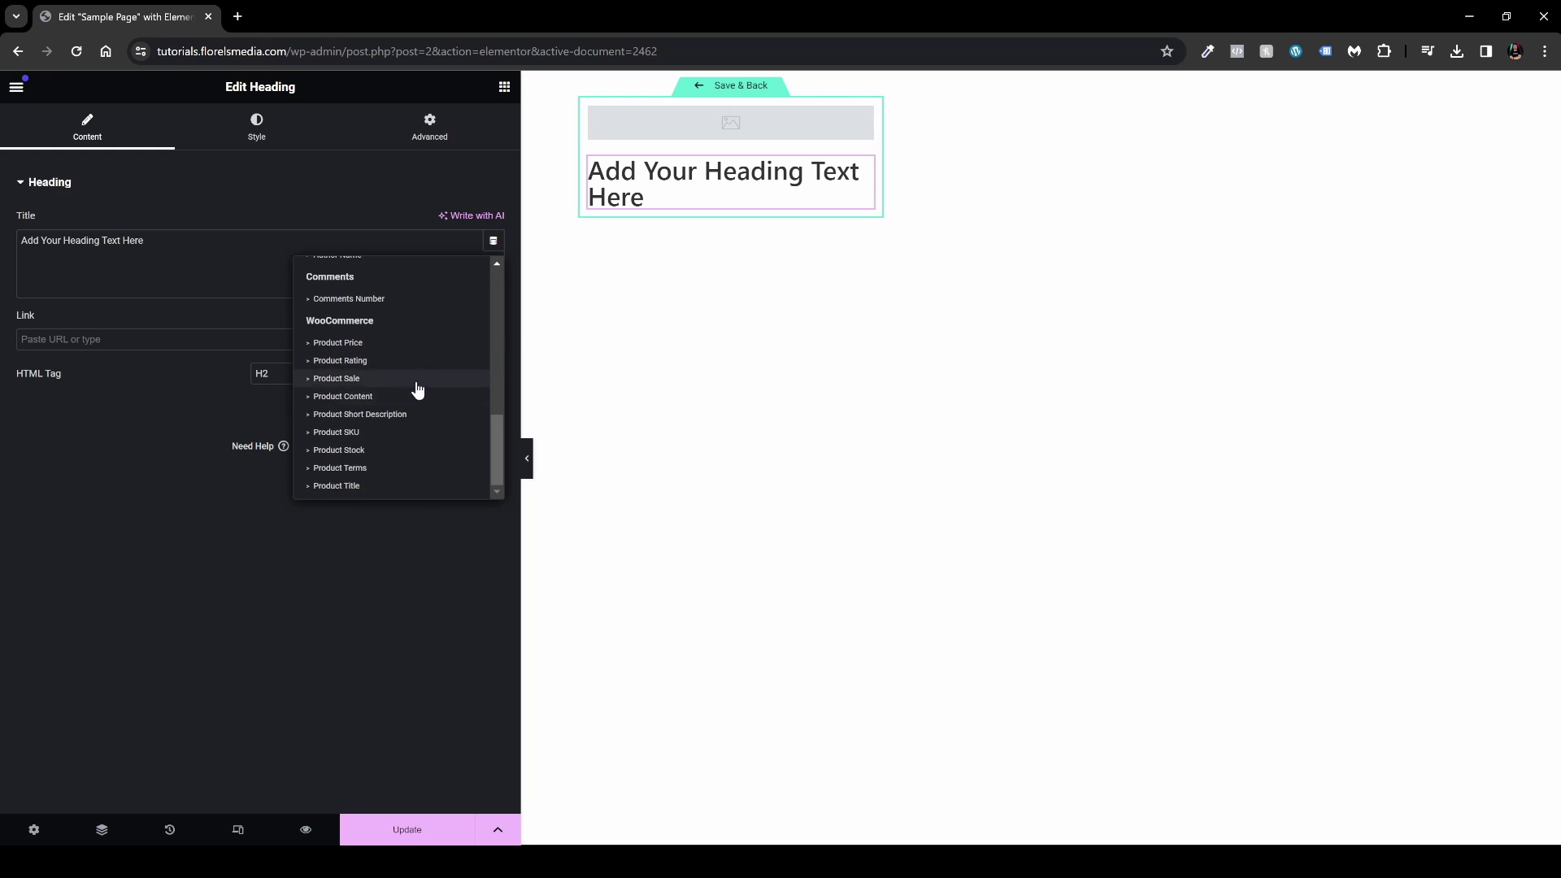
{"action": "left_click", "coordinate": [373, 485]}
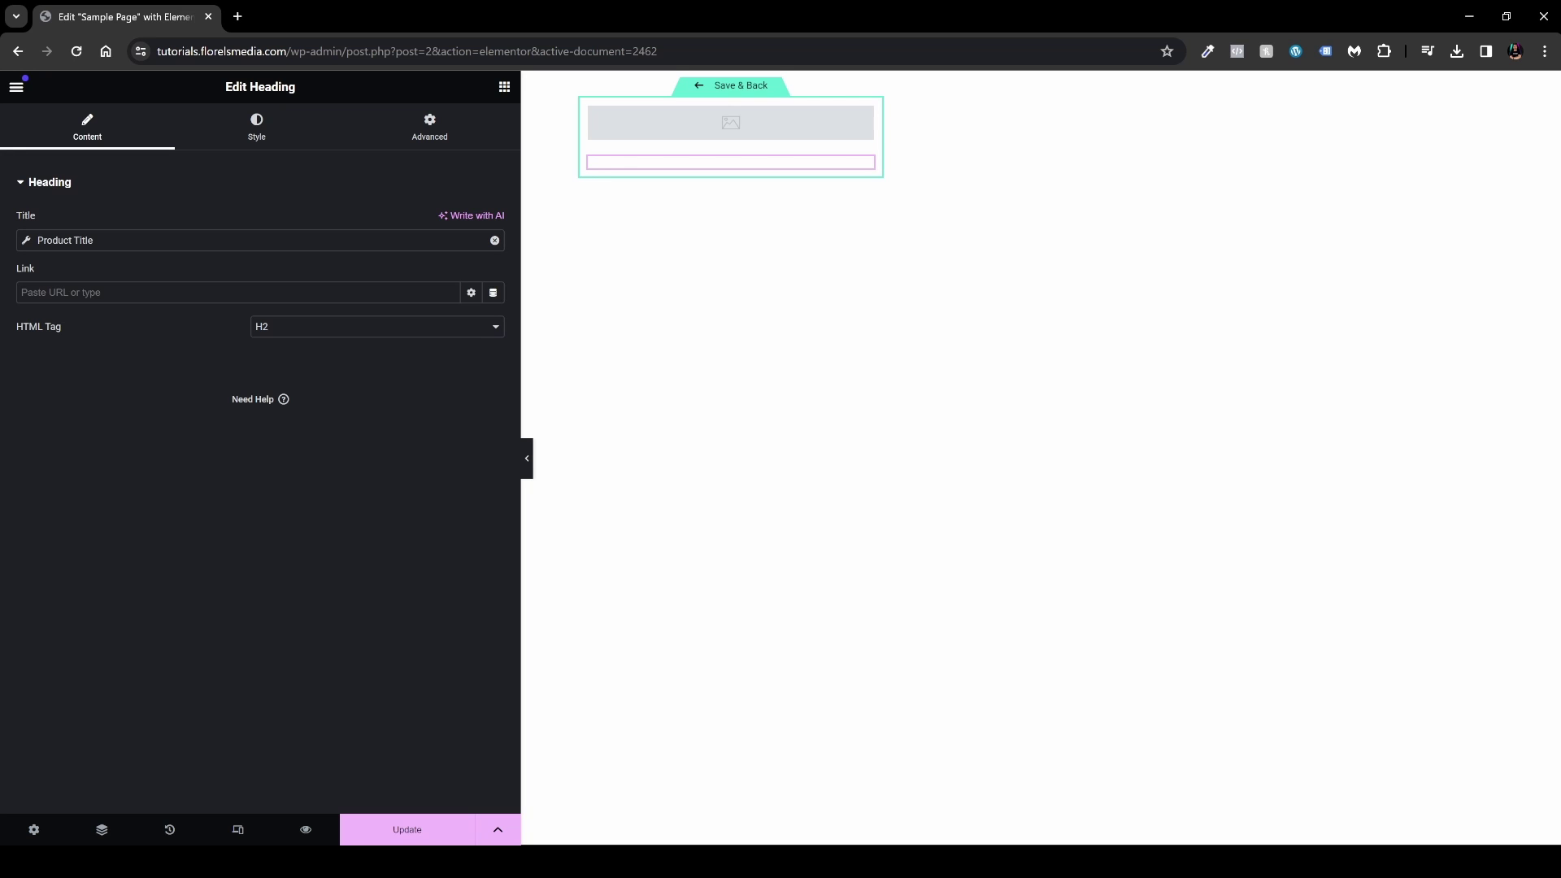
Step: Link the product title heading to the dynamic Post URL
{"action": "left_click", "coordinate": [493, 294]}
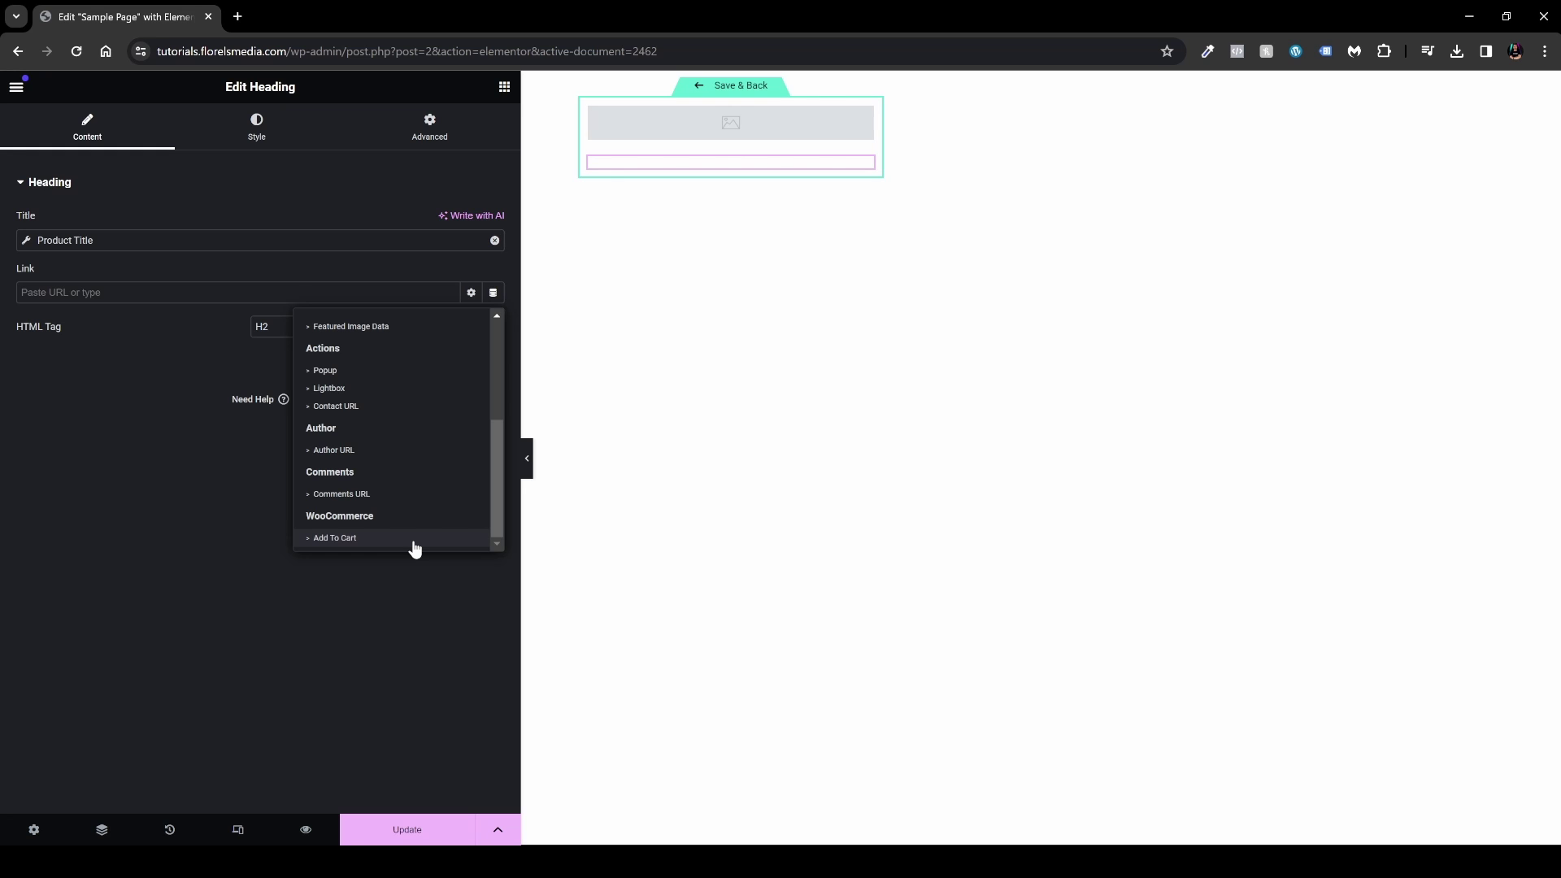
{"action": "scroll", "coordinate": [415, 544], "scroll_direction": "up", "scroll_amount": 3}
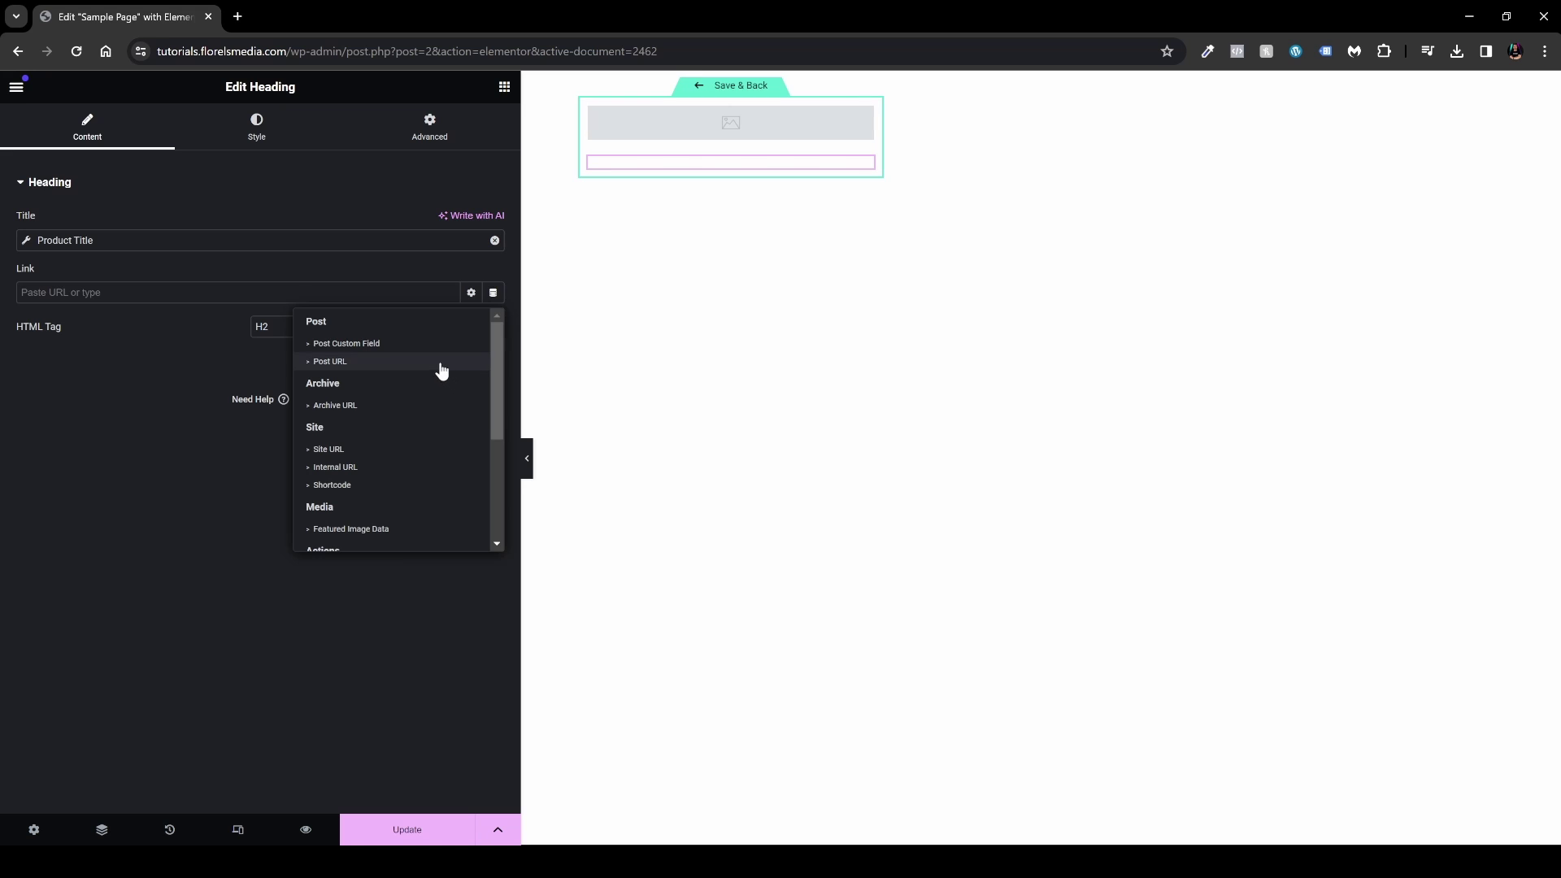
{"action": "left_click", "coordinate": [342, 364]}
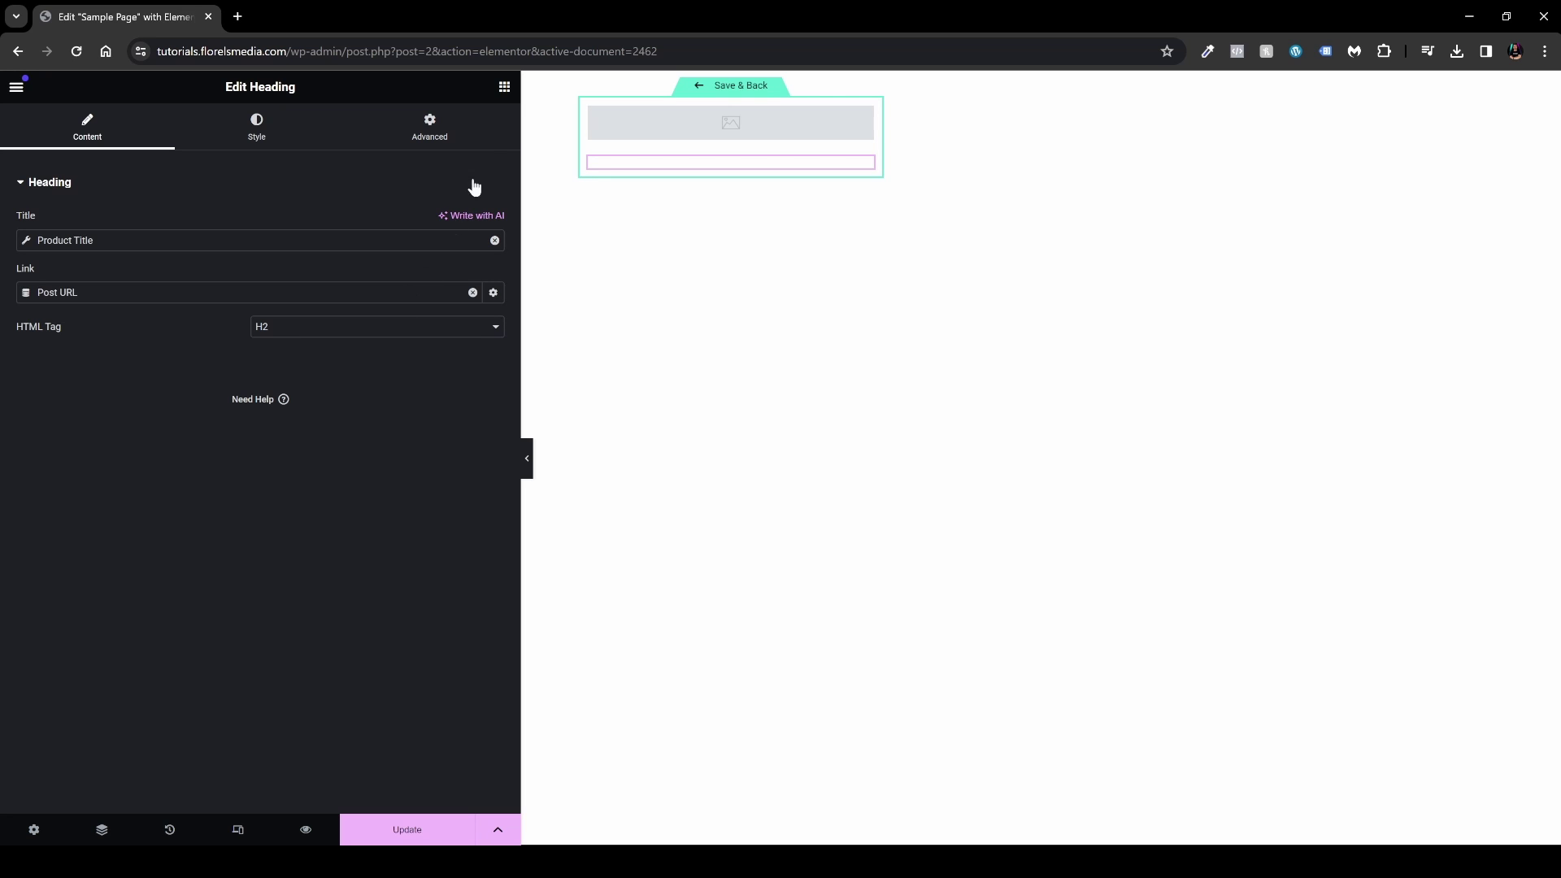
Step: Add a Button widget below the product title heading and center it
{"action": "left_click", "coordinate": [504, 87]}
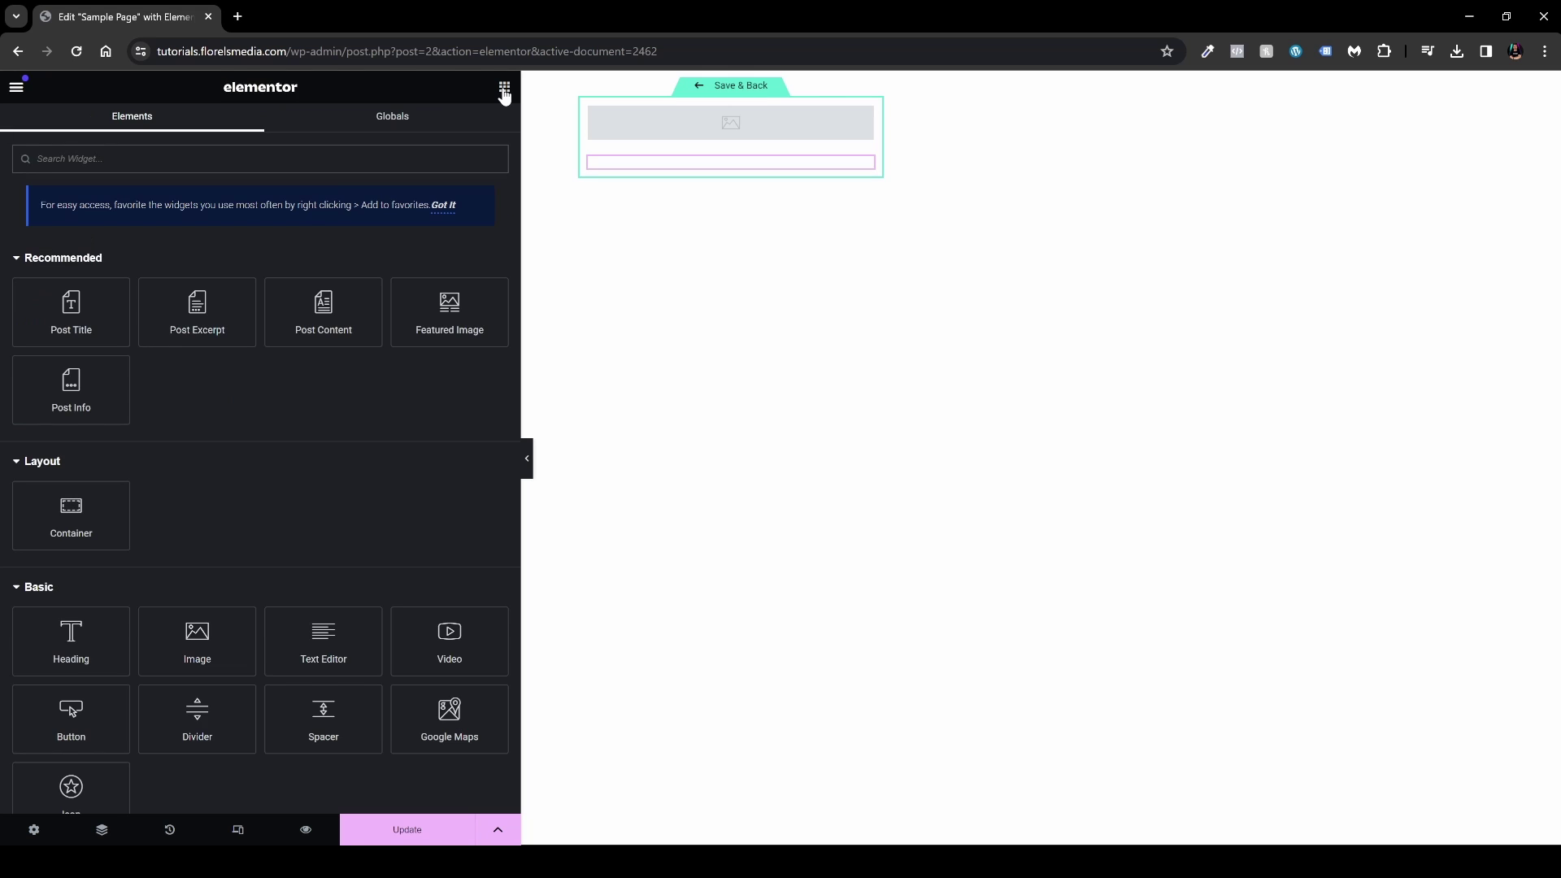
{"action": "left_click_drag", "start_coordinate": [81, 717], "coordinate": [712, 174]}
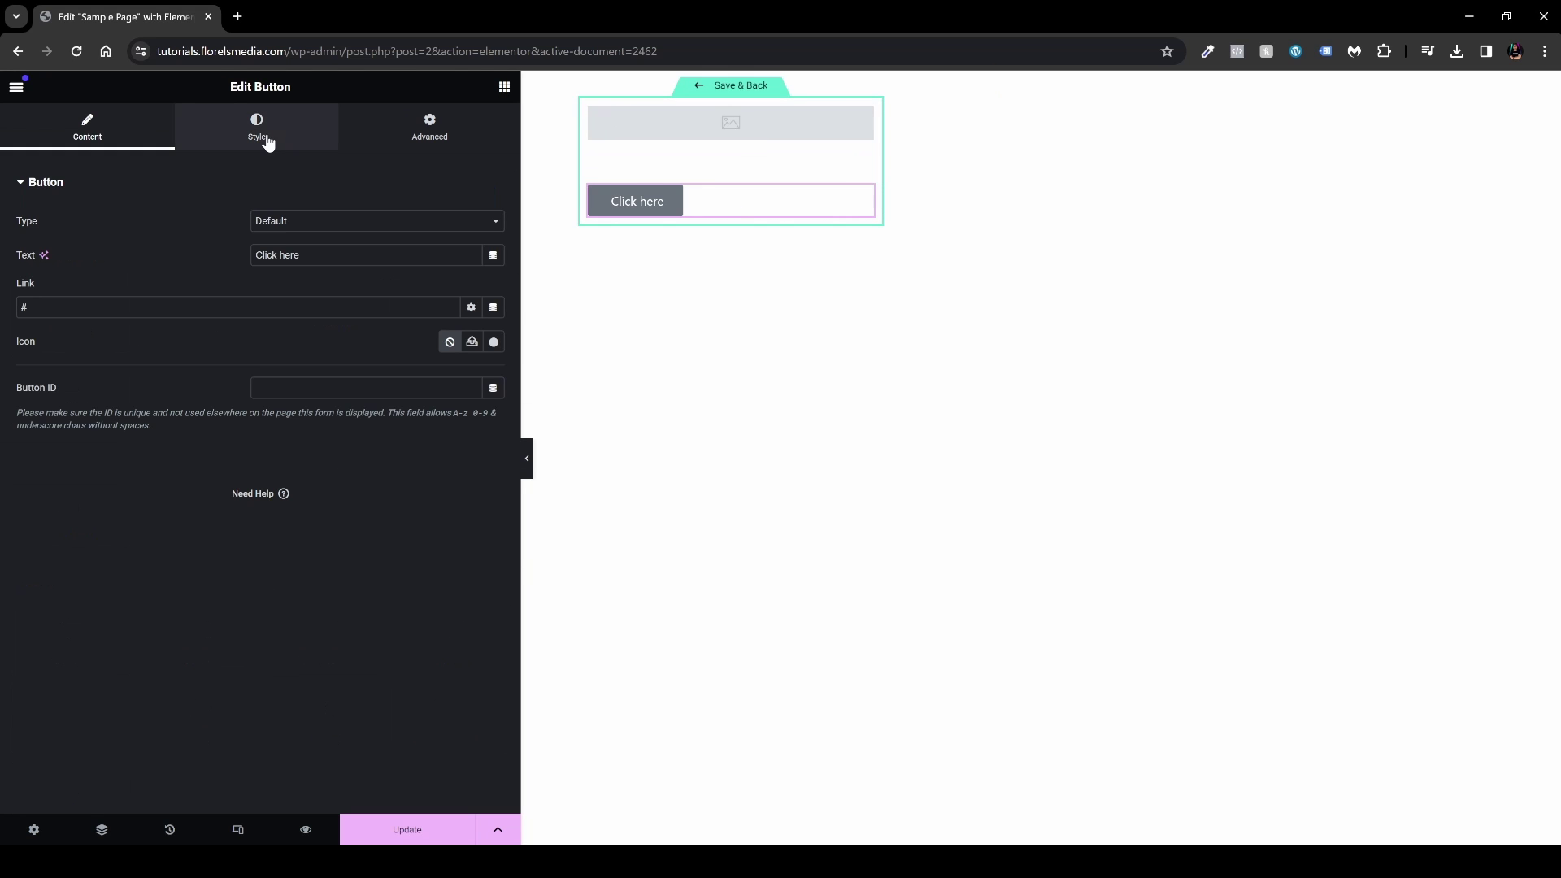
{"action": "left_click", "coordinate": [266, 143]}
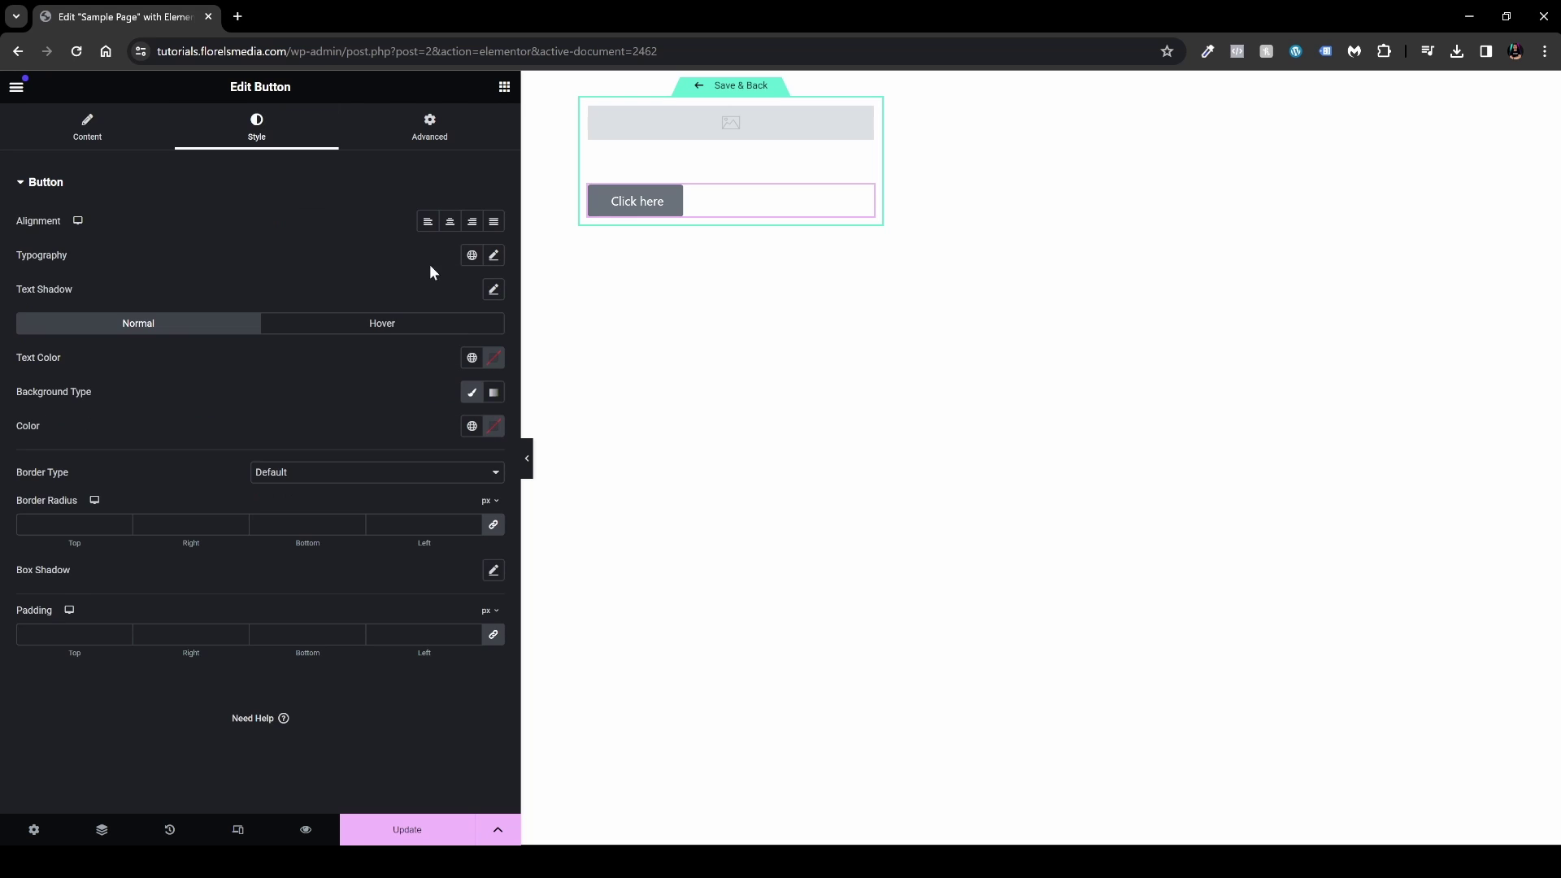
{"action": "left_click", "coordinate": [450, 221]}
Step: Set the button's text to "Add To Cart", after first trying "Buy Now"
{"action": "left_click", "coordinate": [119, 145]}
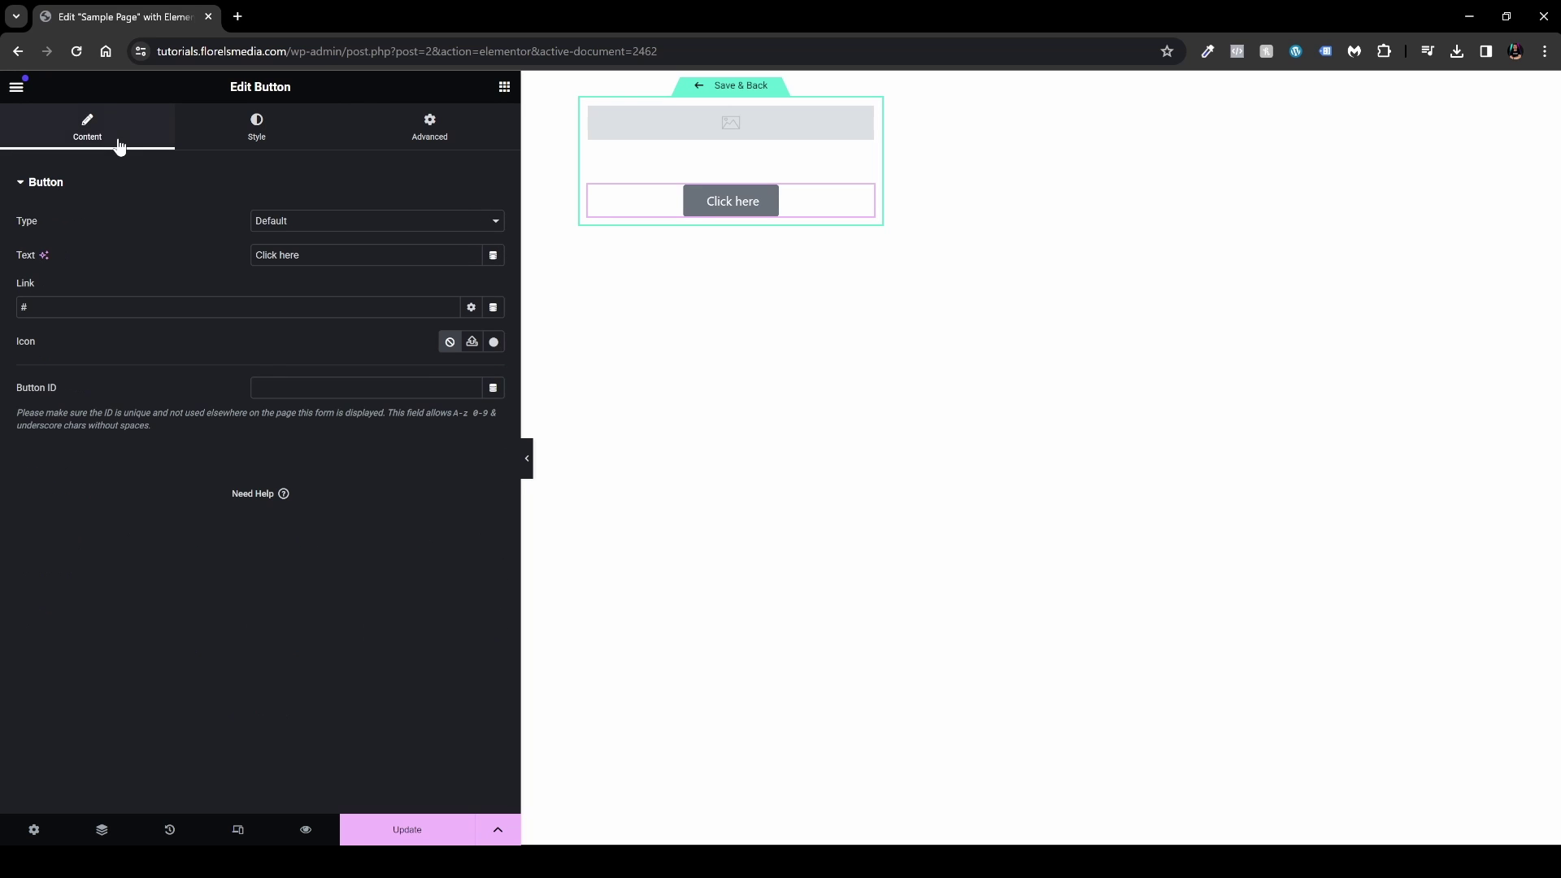
{"action": "key", "text": "ctrl+shift+Left"}
{"action": "key", "text": "ctrl+shift+Left"}
{"action": "type", "text": "Buy Now"}
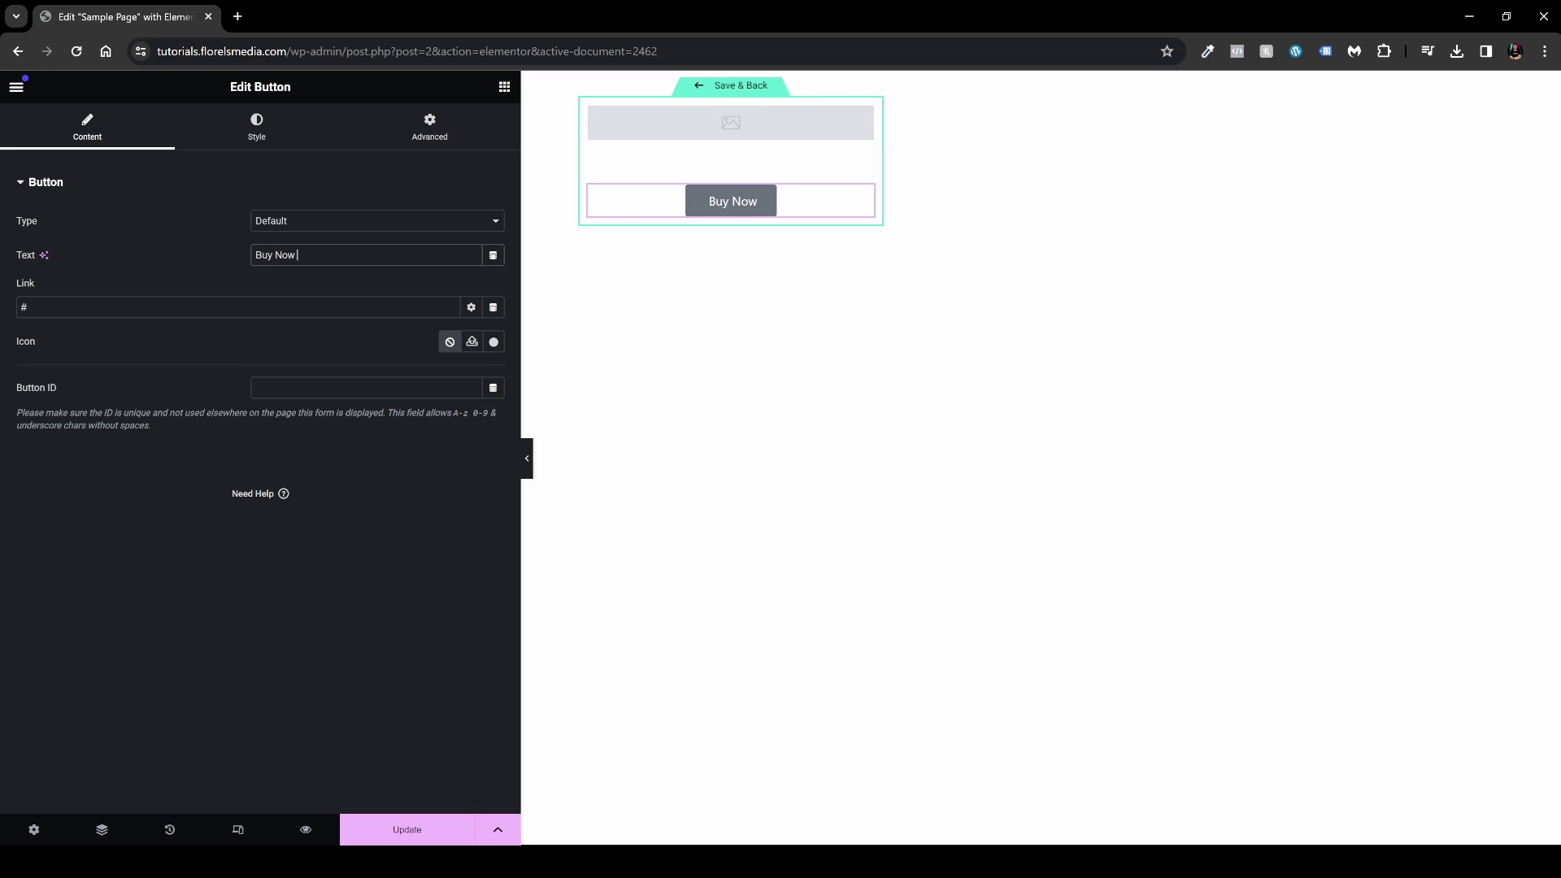
{"action": "key", "text": "ctrl+a"}
{"action": "type", "text": "Add to"}
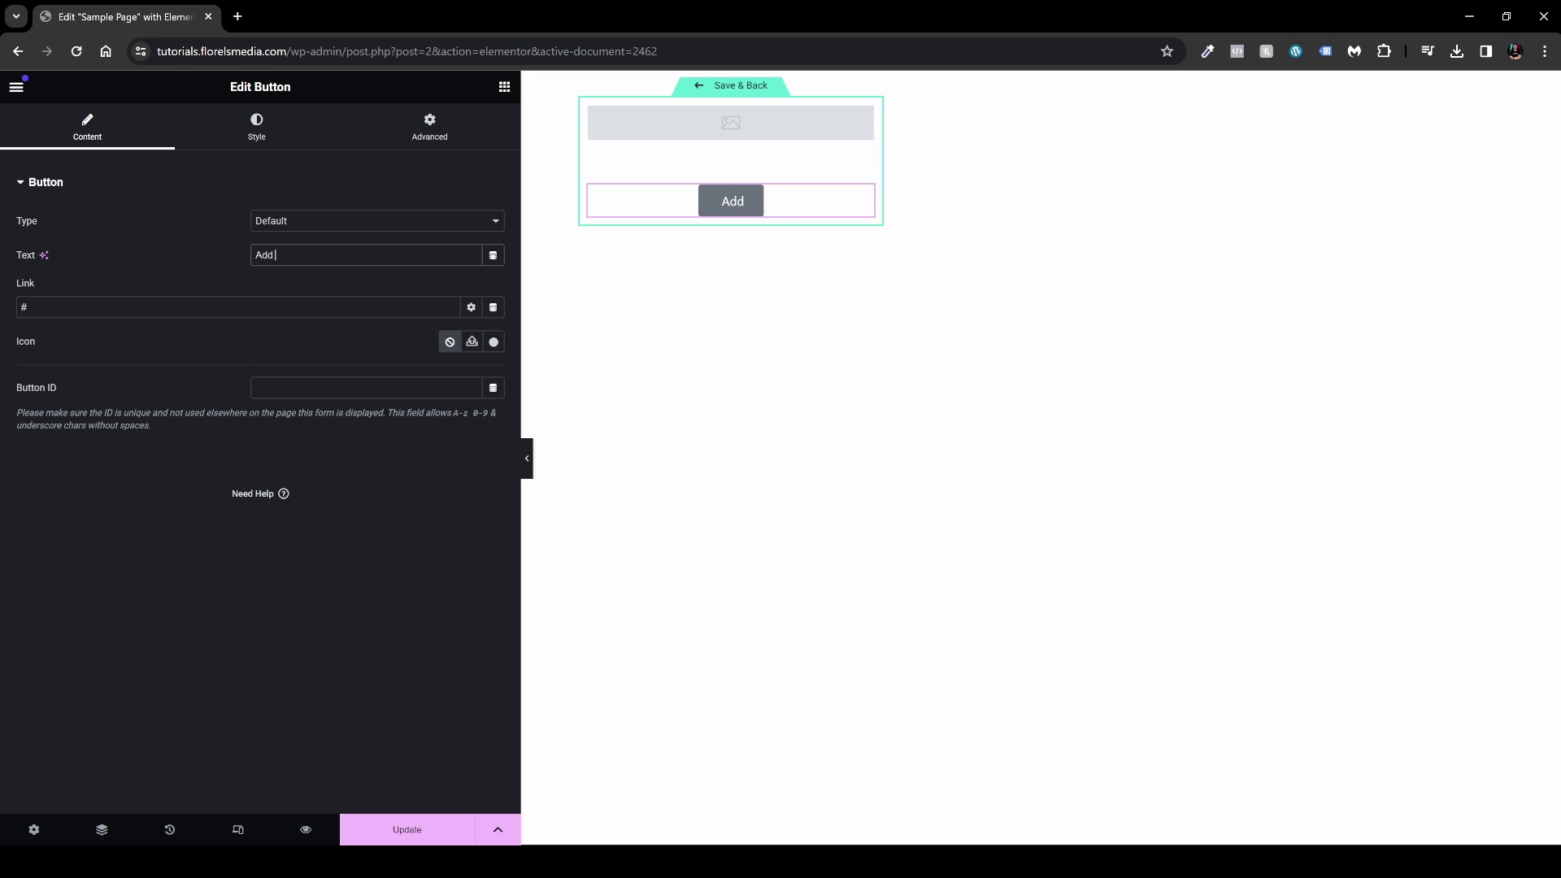
{"action": "key", "text": "BackSpace"}
{"action": "key", "text": "BackSpace"}
{"action": "type", "text": "To"}
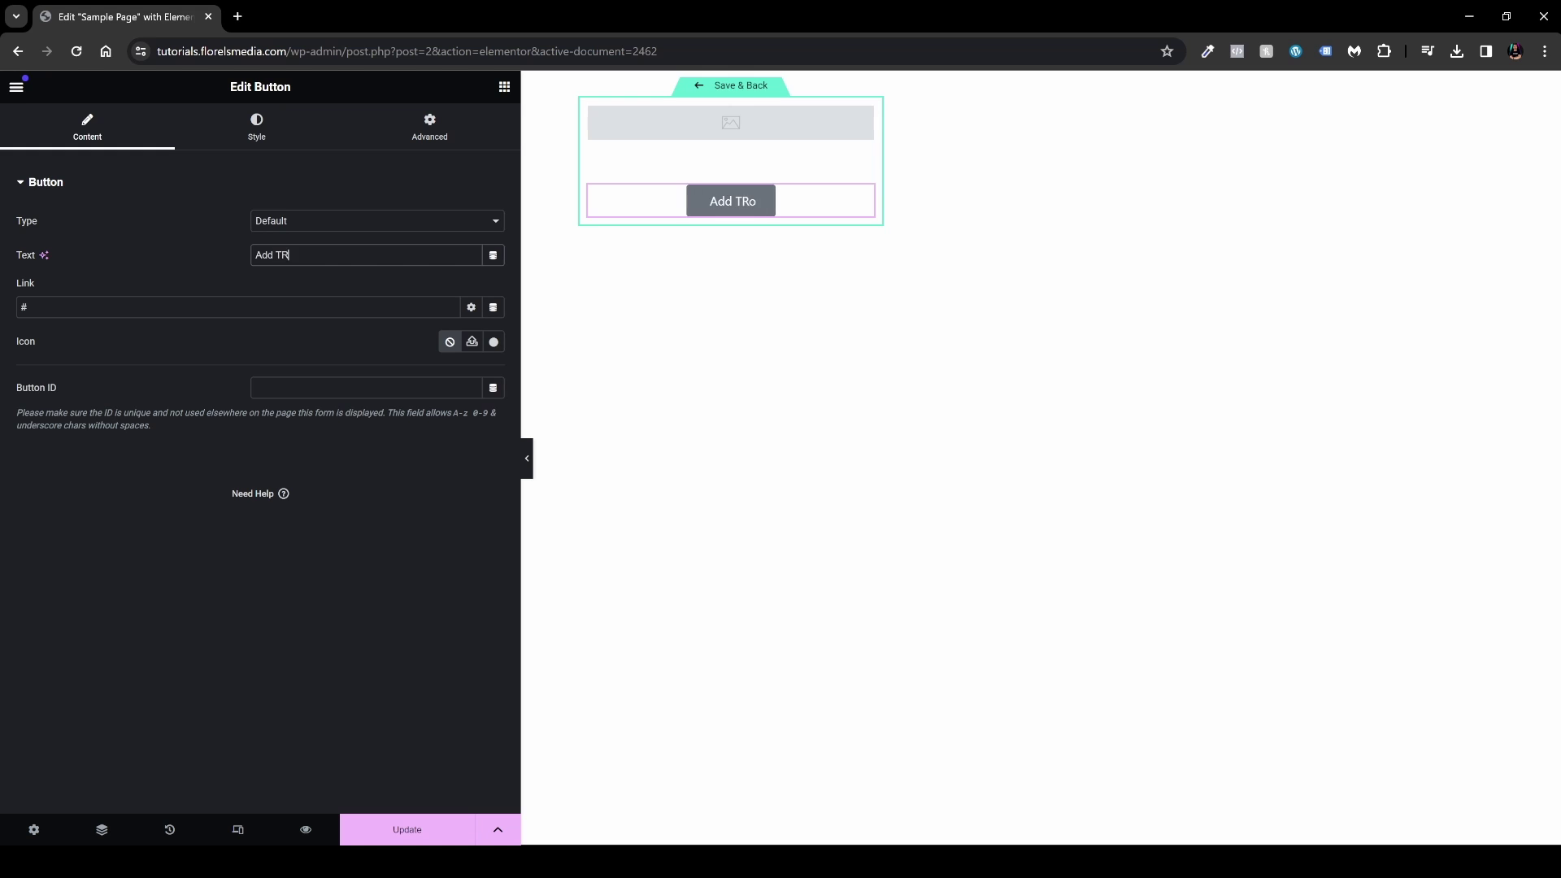
{"action": "type", "text": " Cart"}
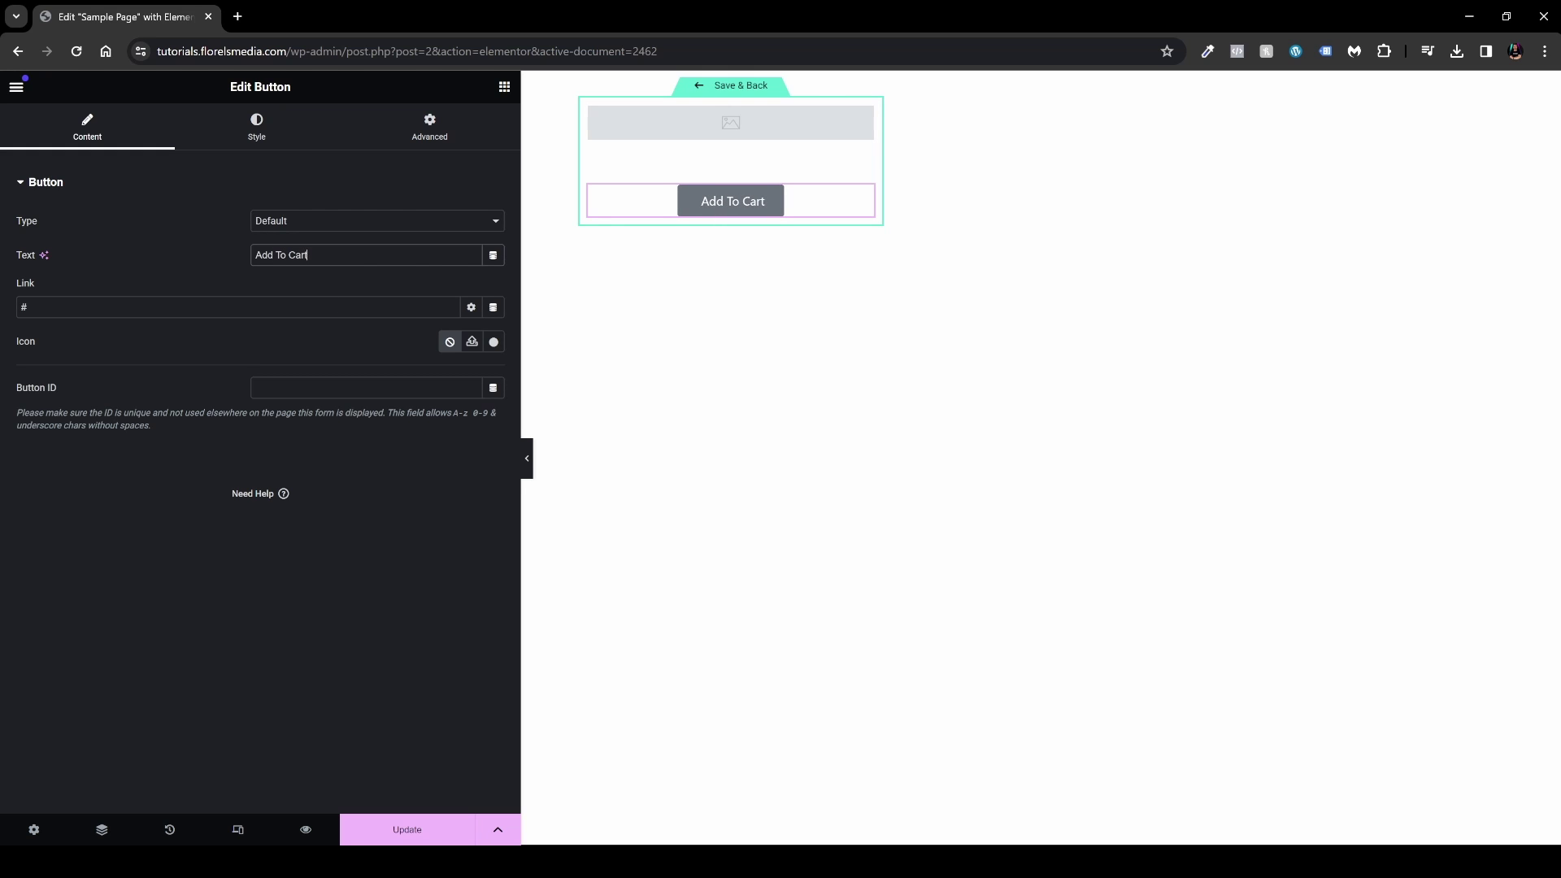
Step: Link the button to the dynamic WooCommerce Add To Cart tag
{"action": "left_click", "coordinate": [493, 307]}
{"action": "scroll", "coordinate": [387, 483], "scroll_direction": "down", "scroll_amount": 3}
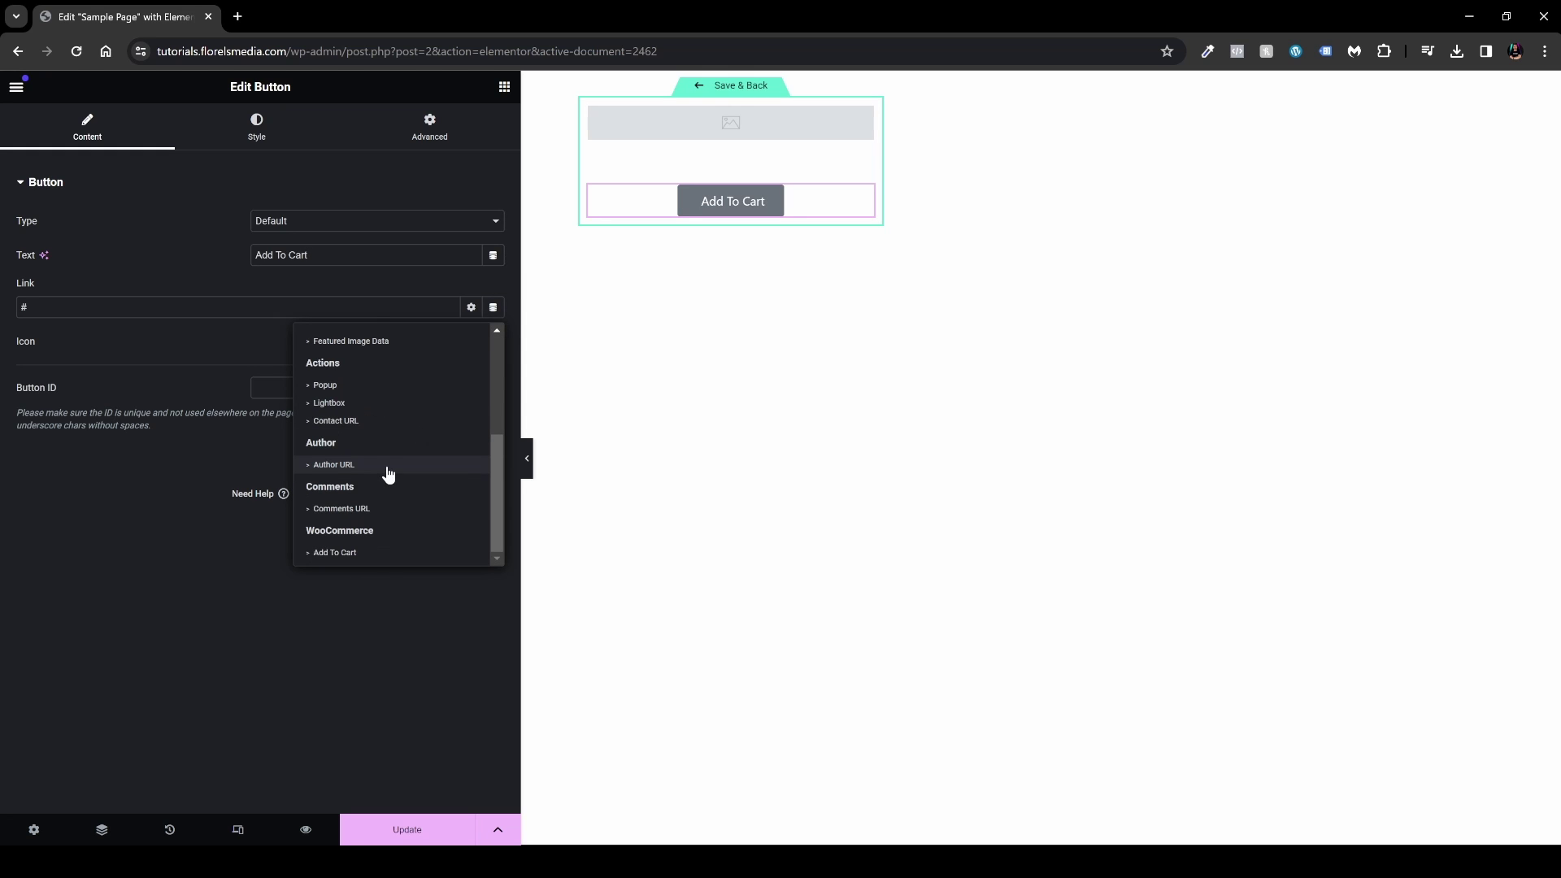
{"action": "left_click", "coordinate": [335, 553]}
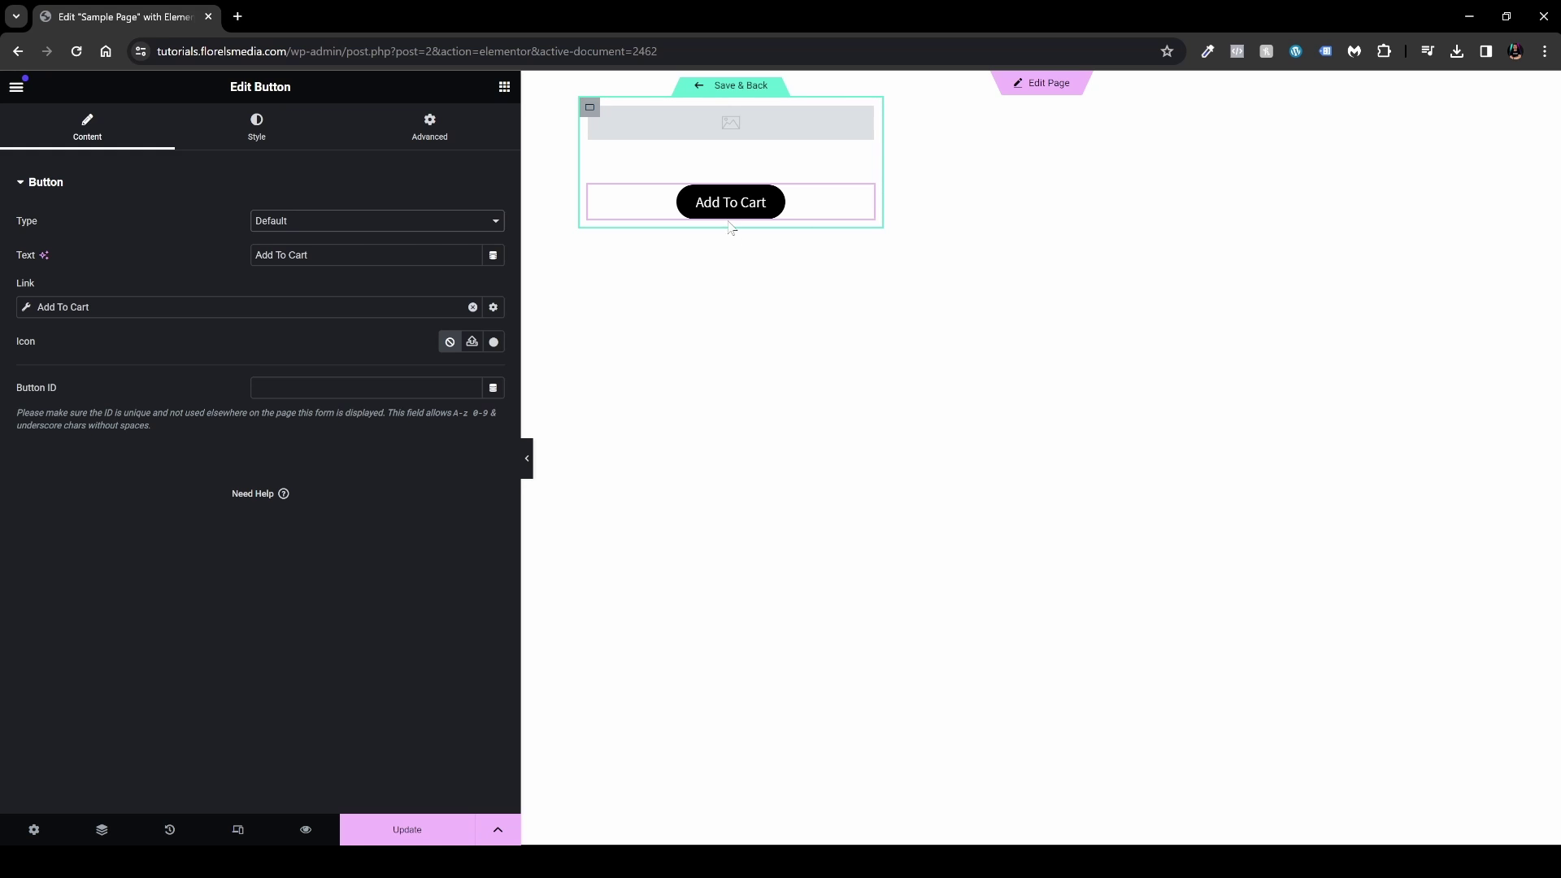
Step: Browse the widget library, search it for "star" to examine the rating widgets, and clear the search
{"action": "left_click", "coordinate": [504, 86]}
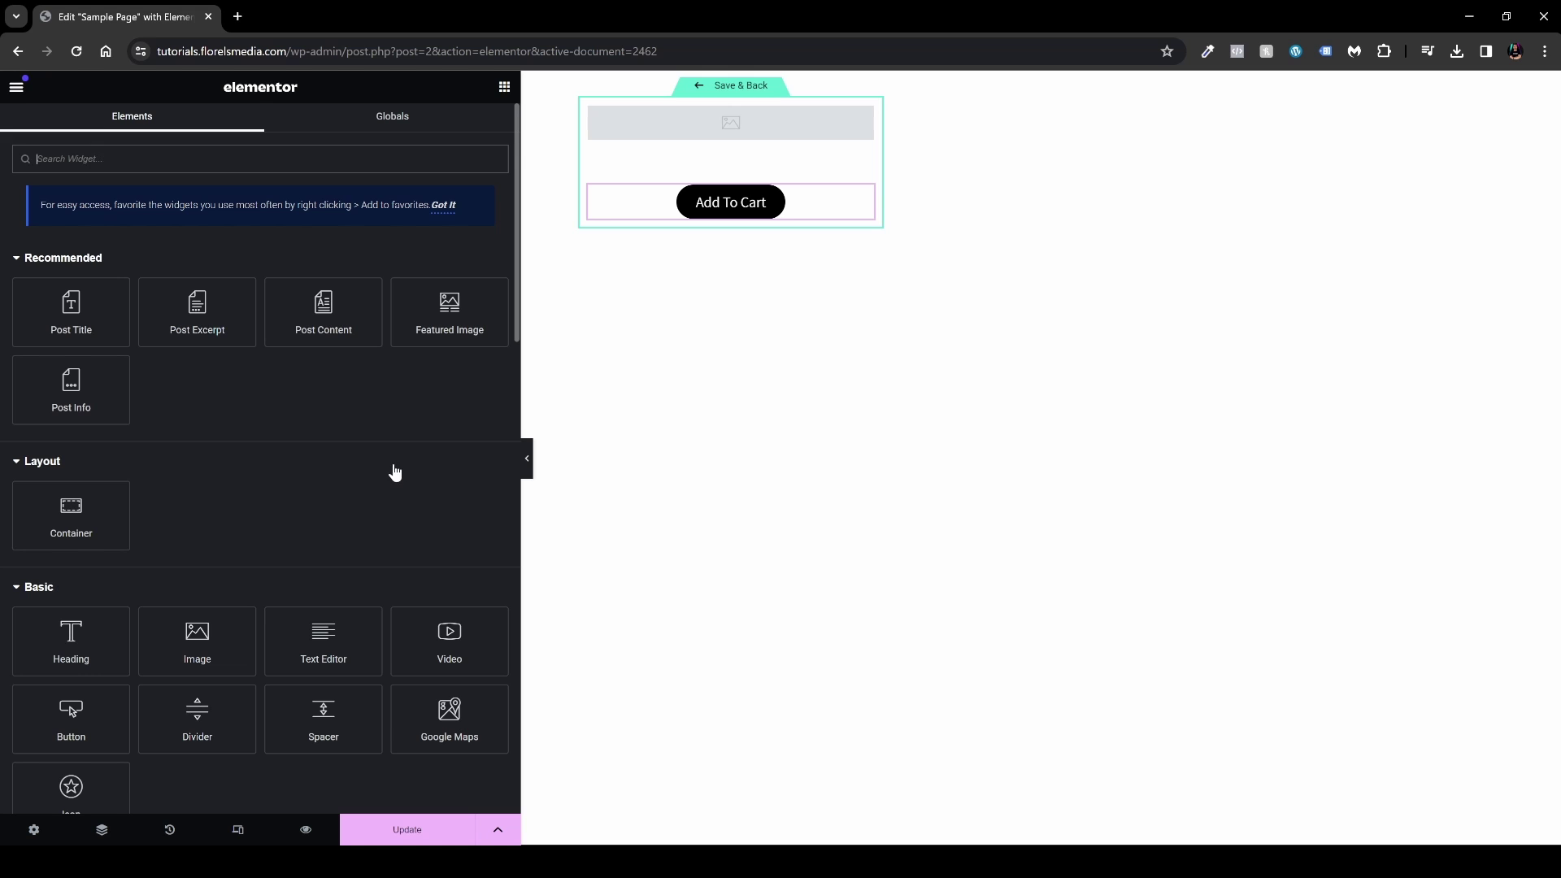
{"action": "scroll", "coordinate": [350, 476], "scroll_direction": "down", "scroll_amount": 10}
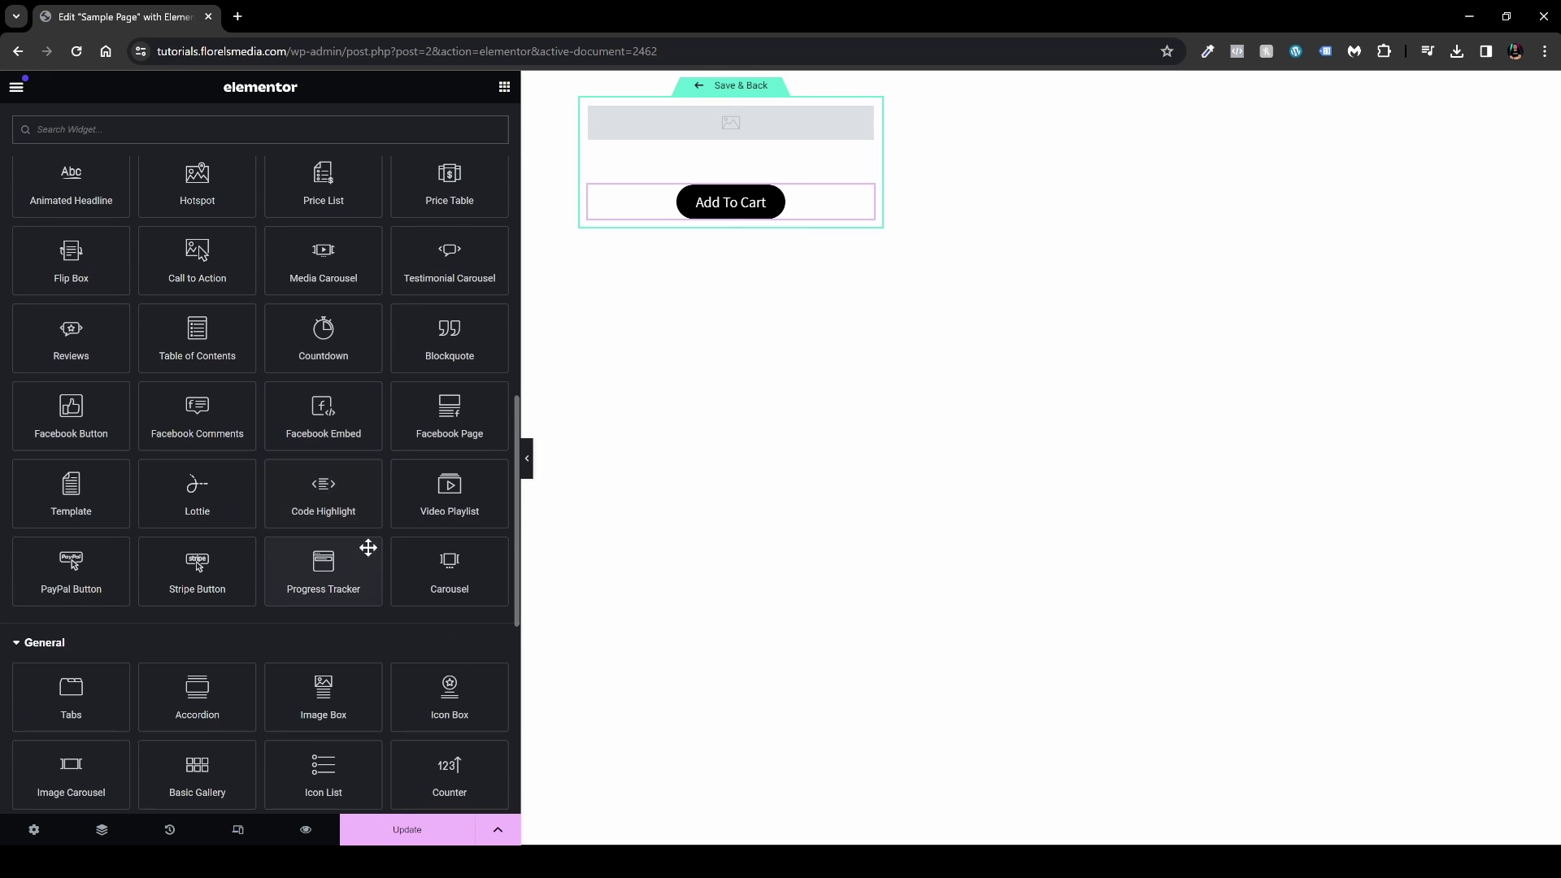
{"action": "scroll", "coordinate": [301, 461], "scroll_direction": "up", "scroll_amount": 15}
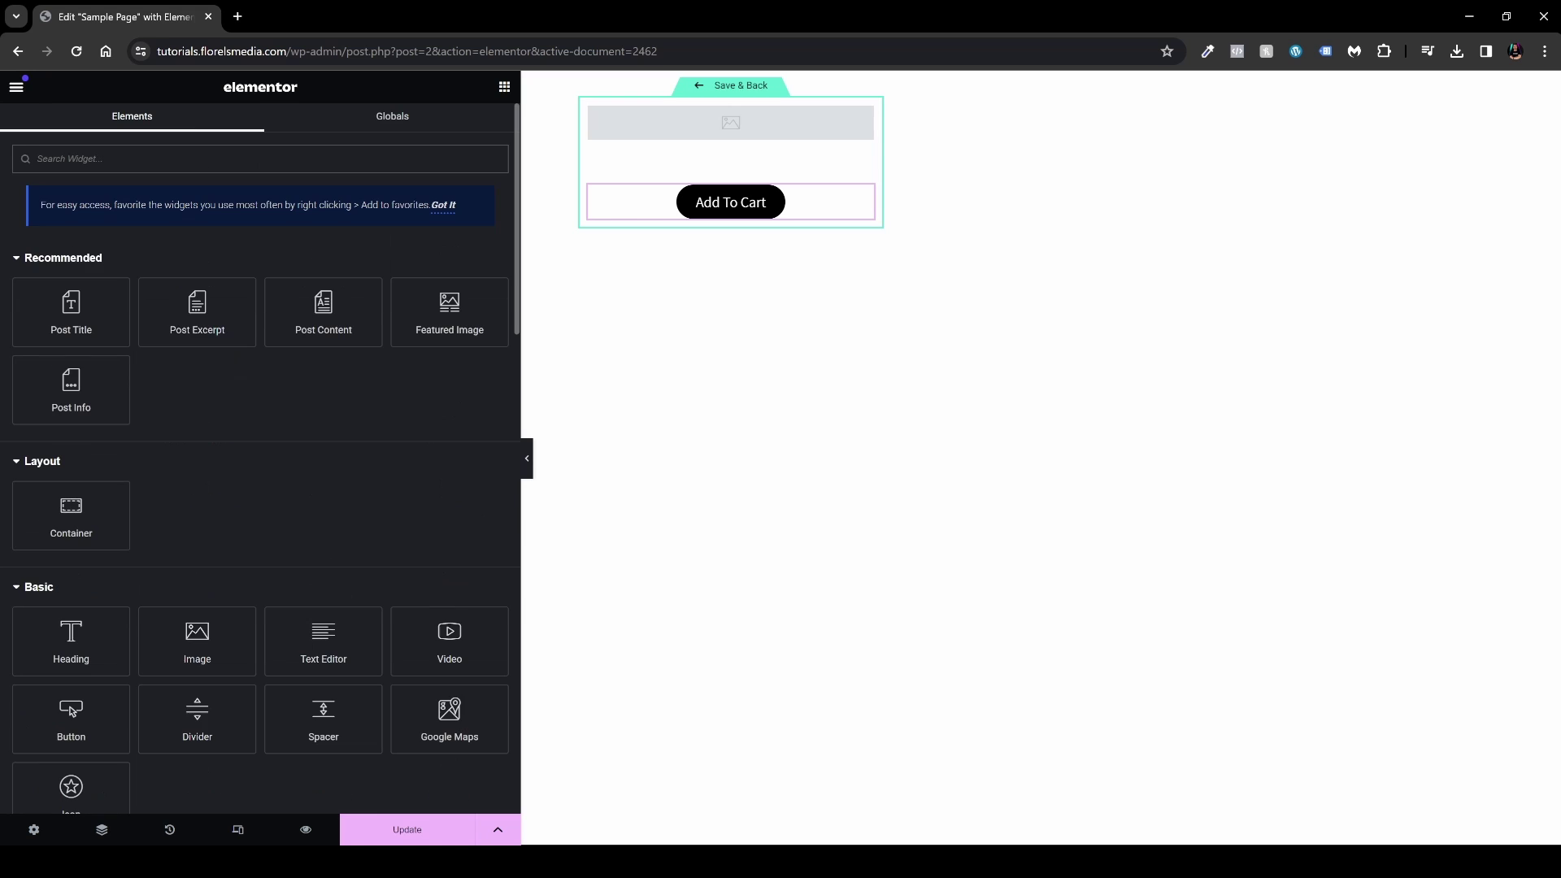
{"action": "type", "text": "star"}
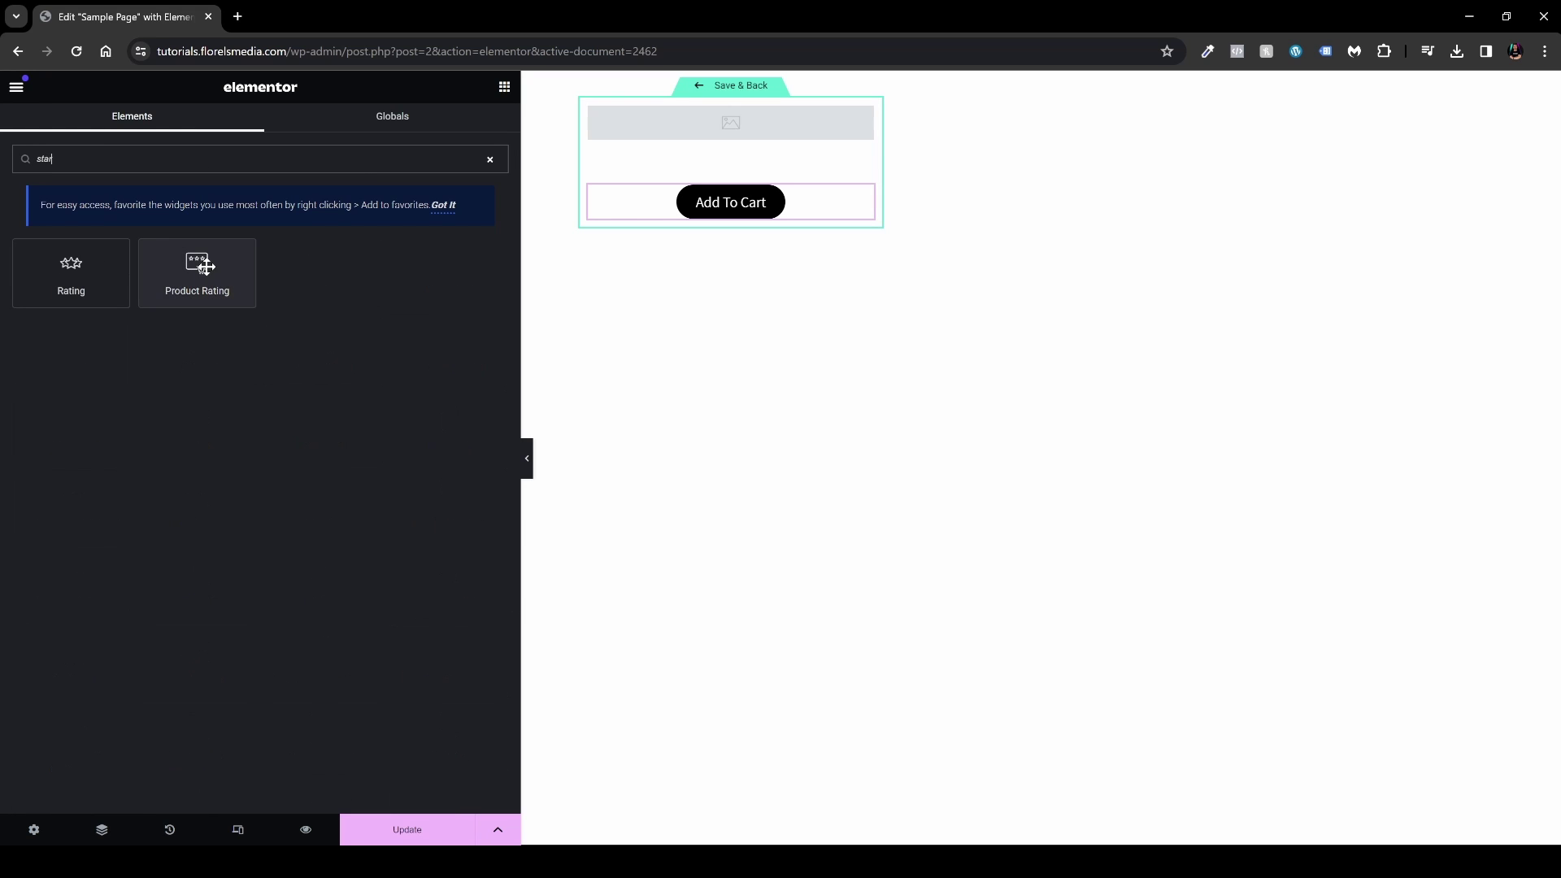
{"action": "left_click_drag", "start_coordinate": [181, 293], "coordinate": [227, 277]}
{"action": "left_click", "coordinate": [224, 168]}
{"action": "key", "text": "ctrl+a"}
{"action": "key", "text": "BackSpace"}
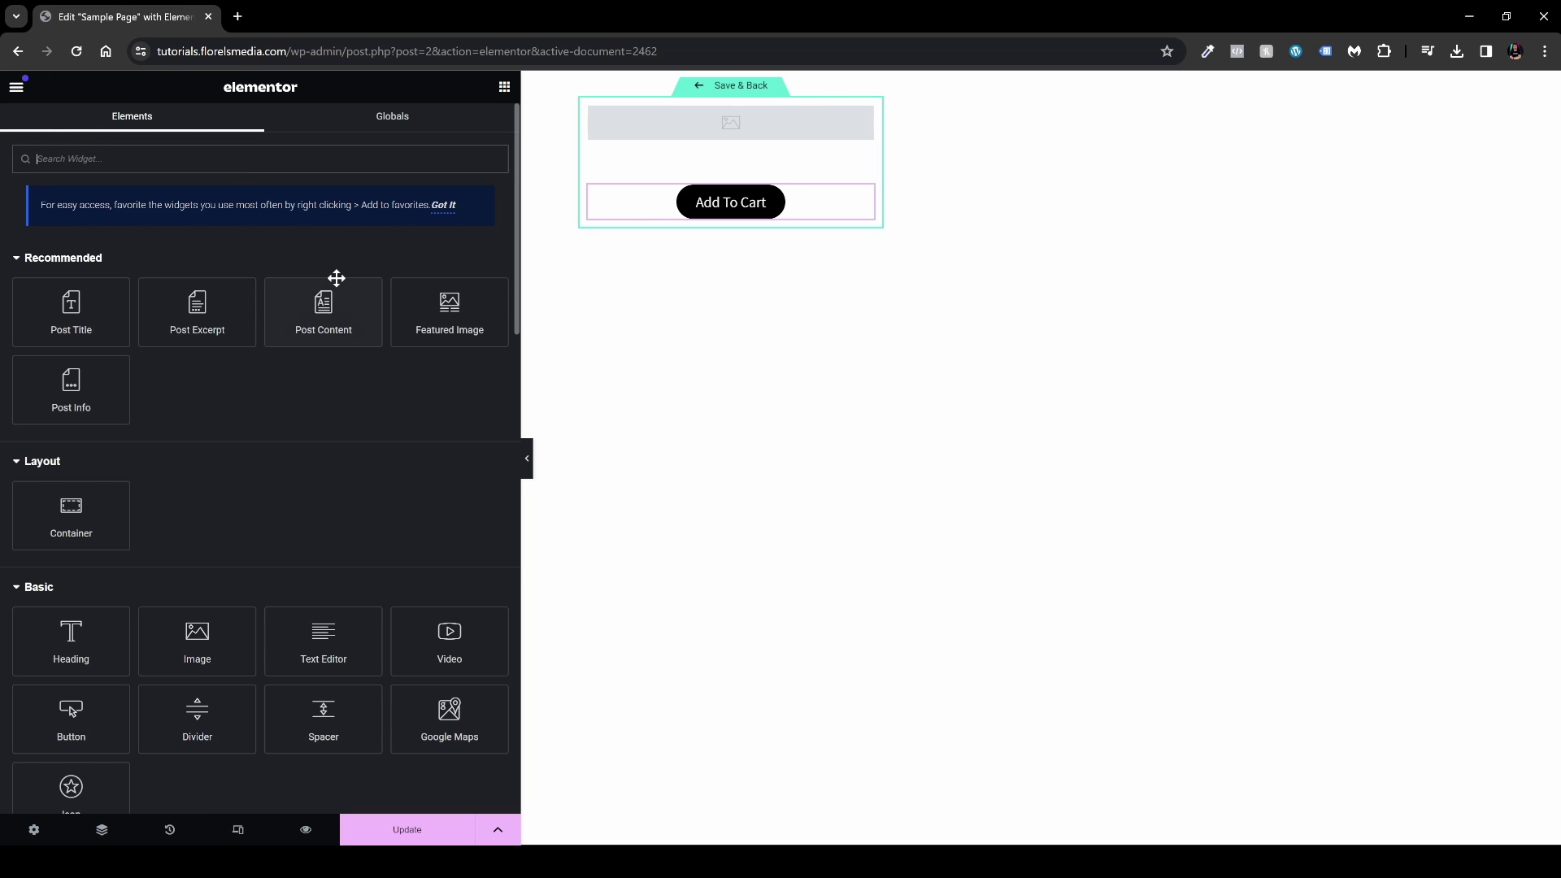
Step: Save the loop template back to the page and set the Loop Carousel's template type to Products
{"action": "left_click", "coordinate": [420, 834]}
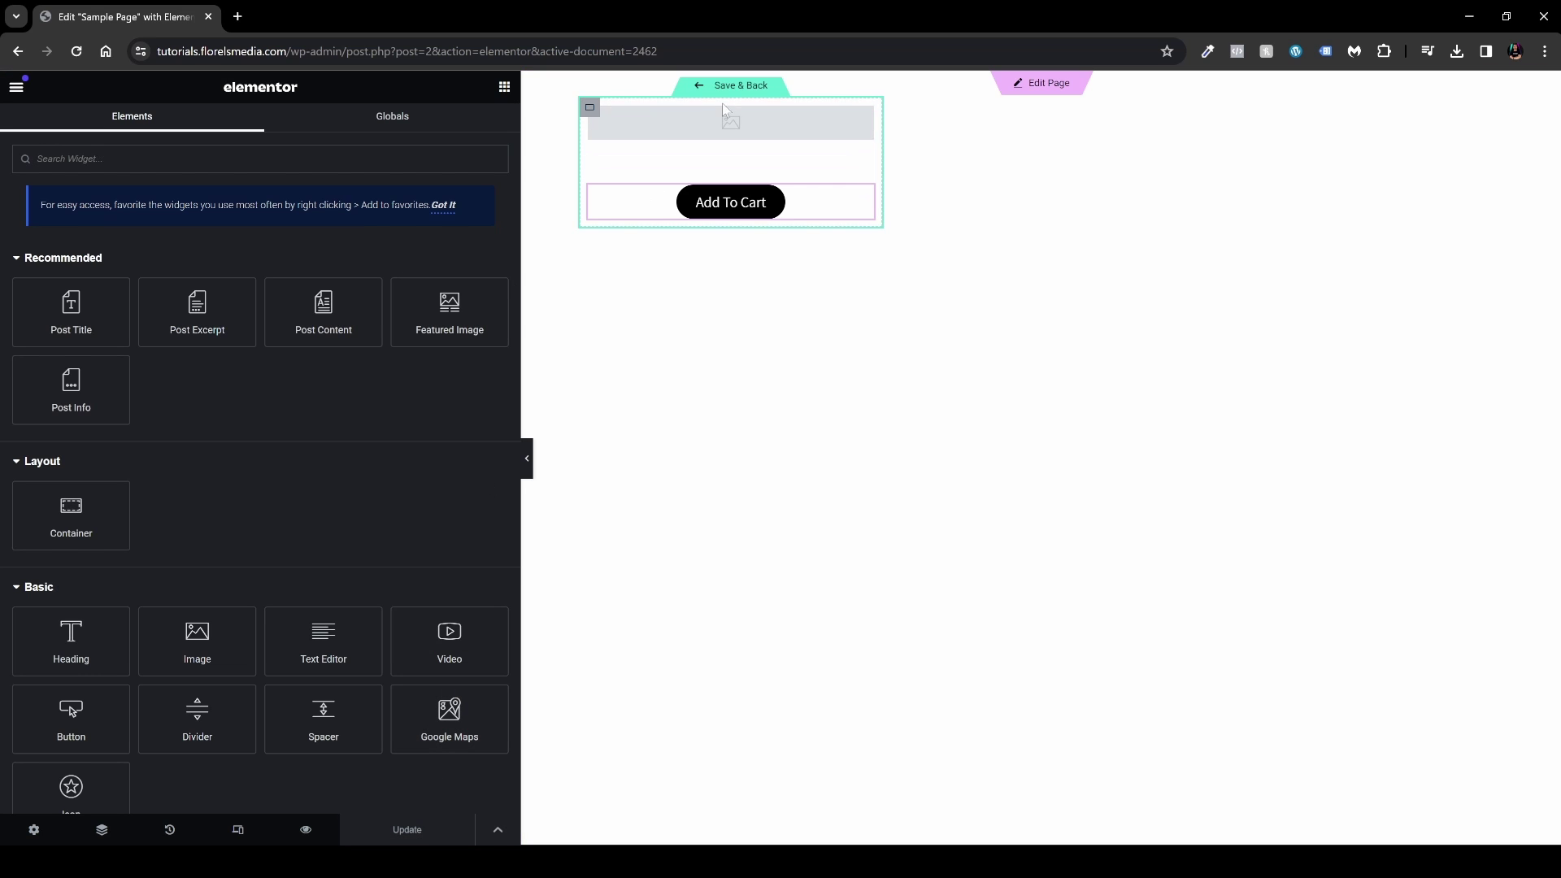
{"action": "left_click", "coordinate": [737, 91]}
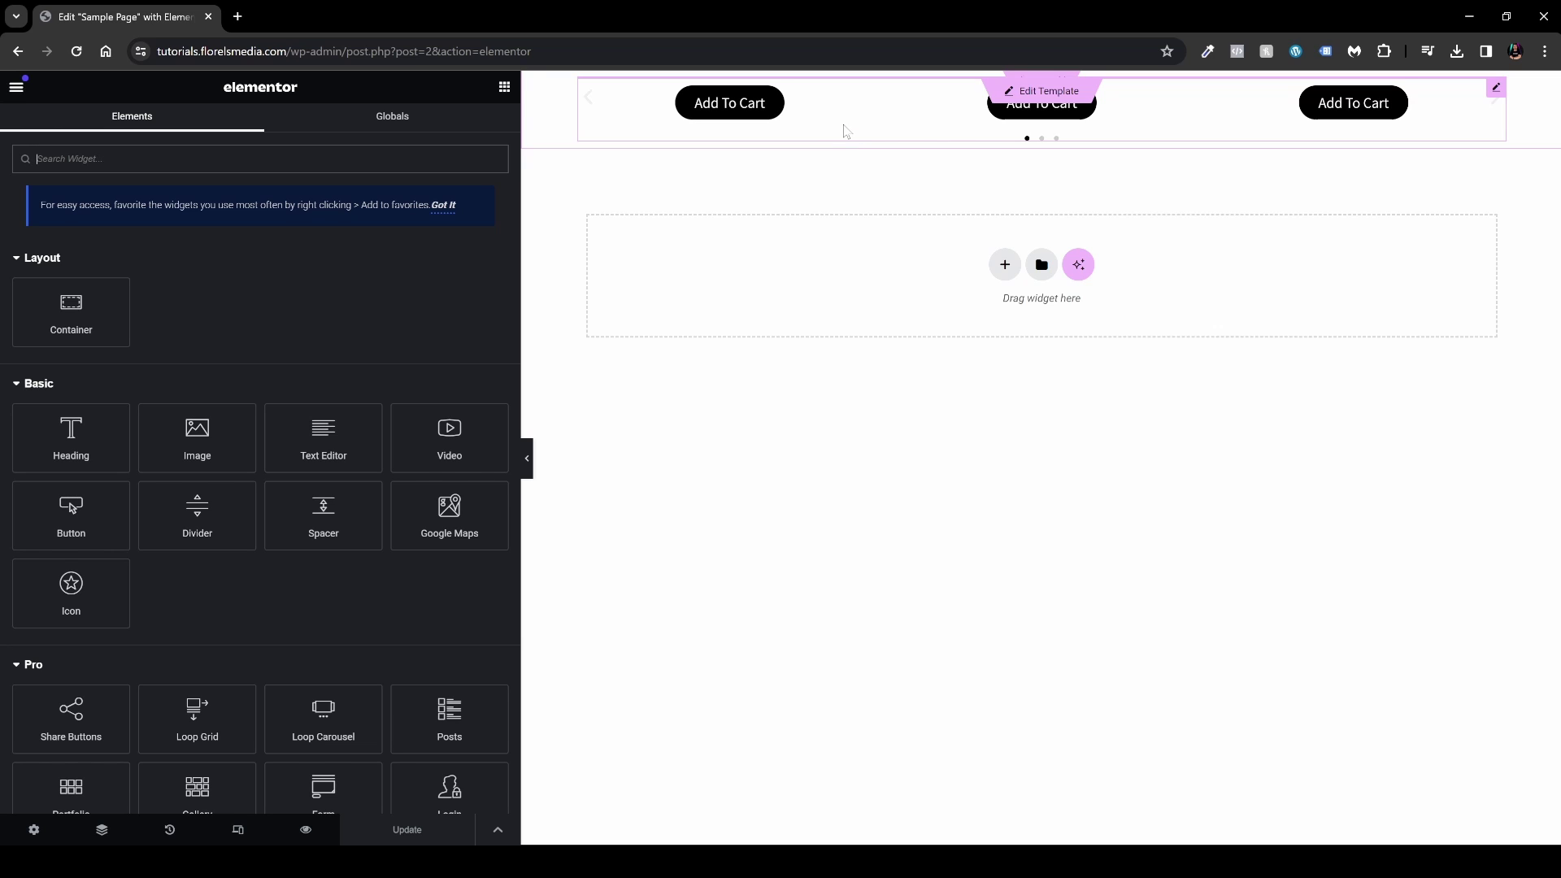
{"action": "left_click", "coordinate": [1496, 90]}
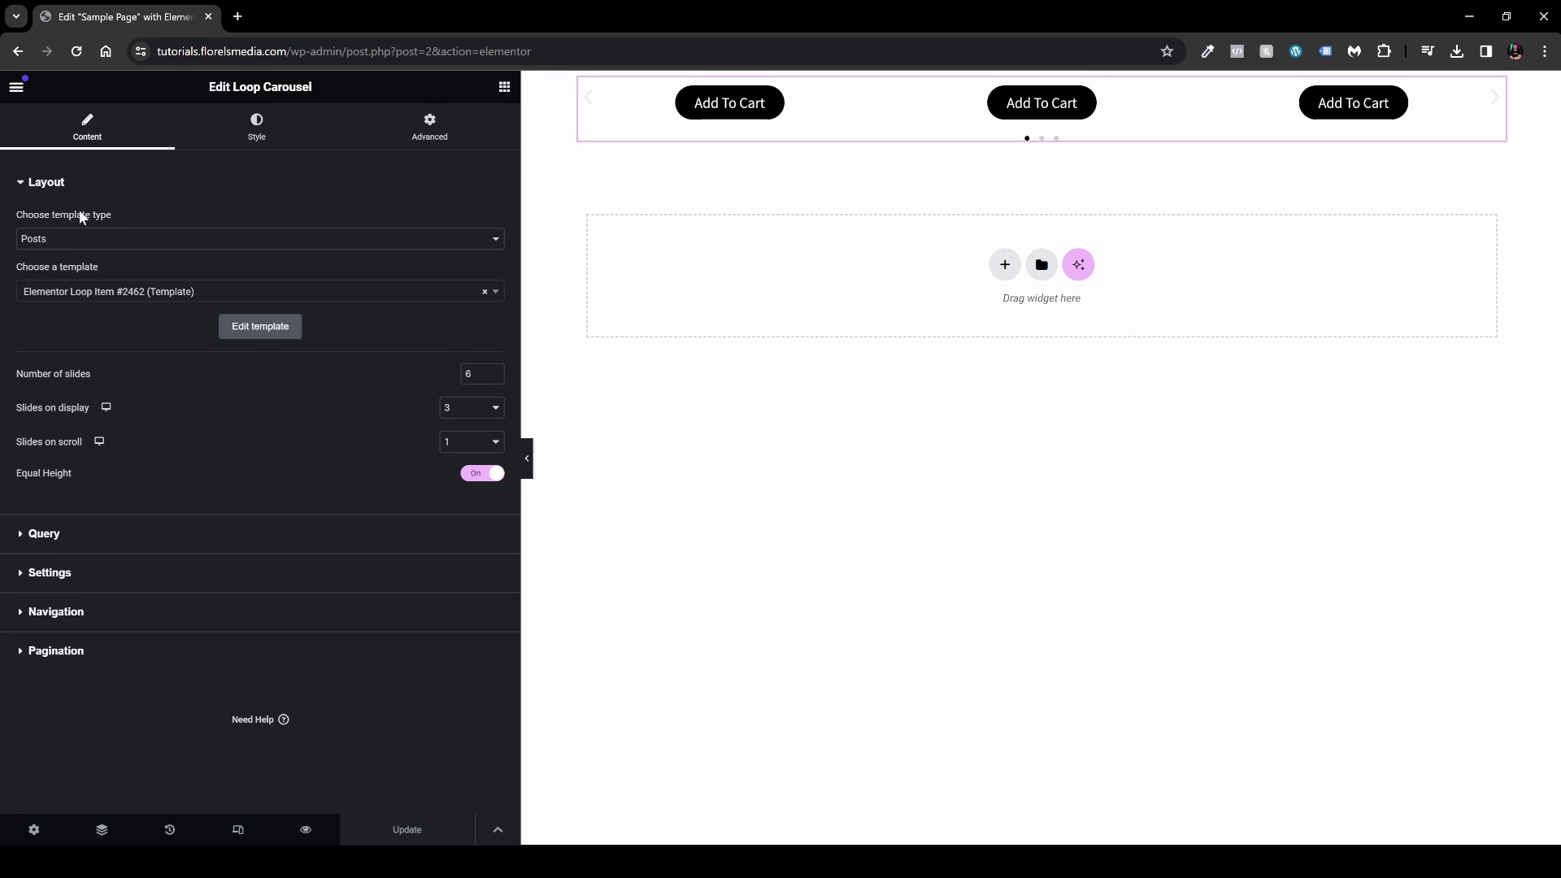
{"action": "left_click", "coordinate": [106, 239]}
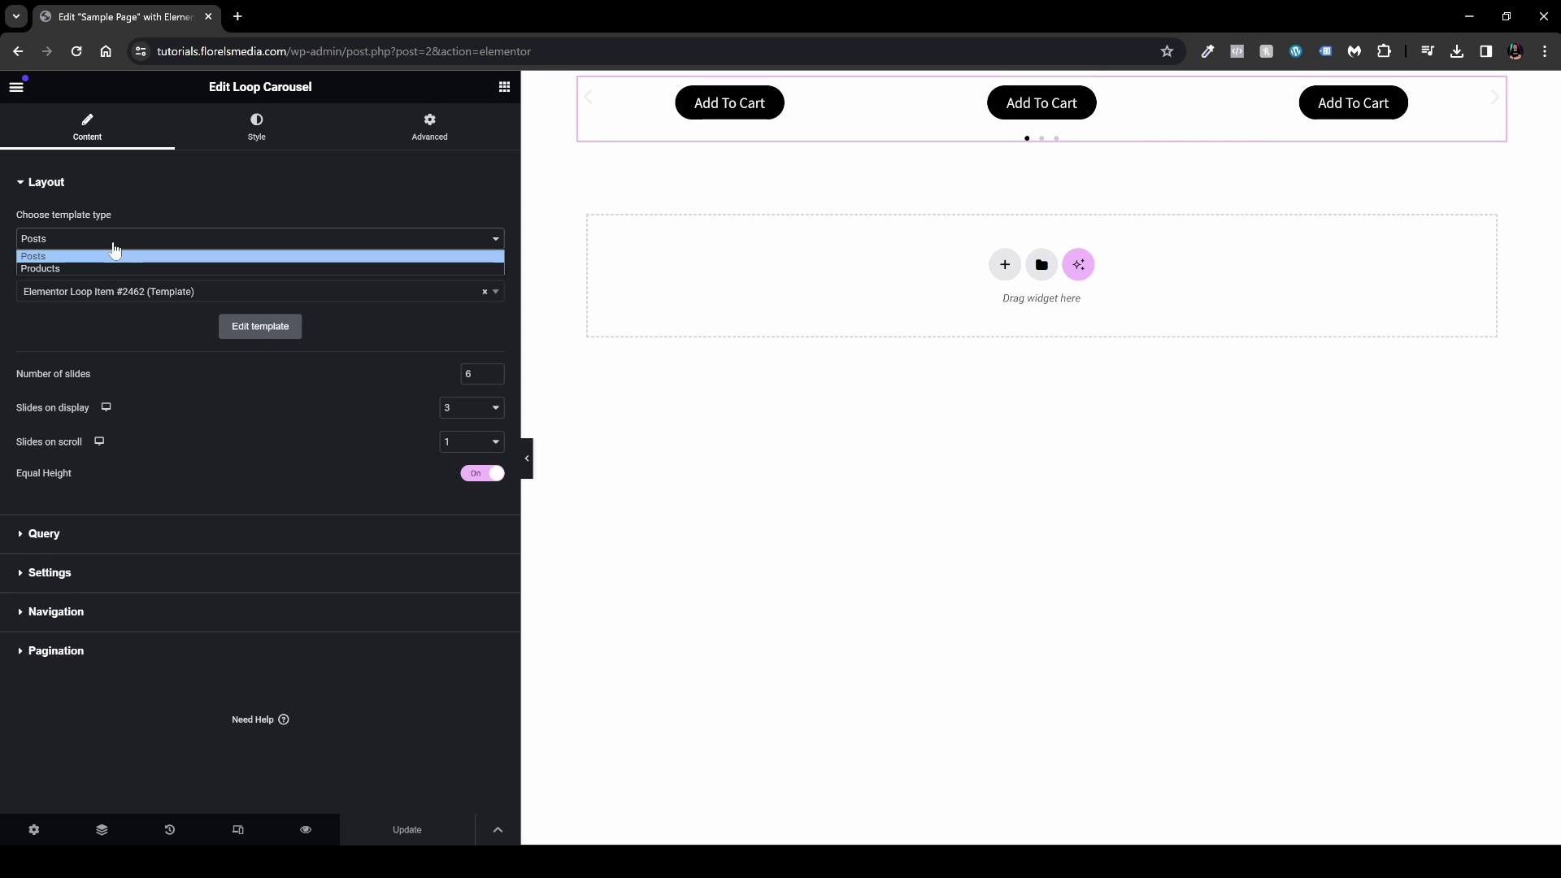
{"action": "left_click", "coordinate": [104, 269]}
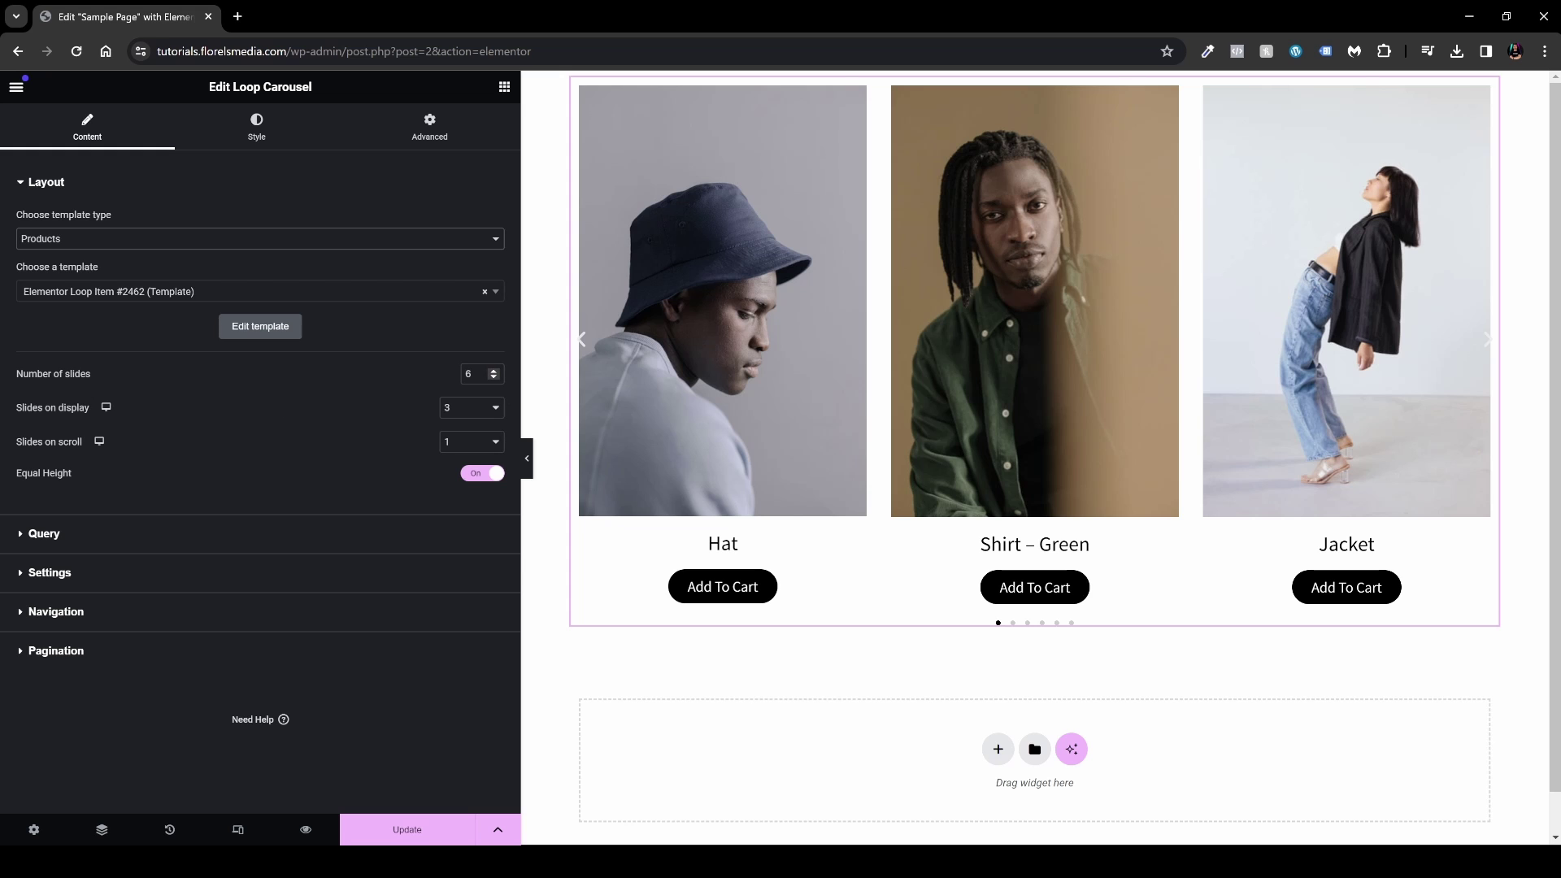
Step: Try showing 5, 2 and 7 slides on display in the product carousel
{"action": "left_click", "coordinate": [466, 413]}
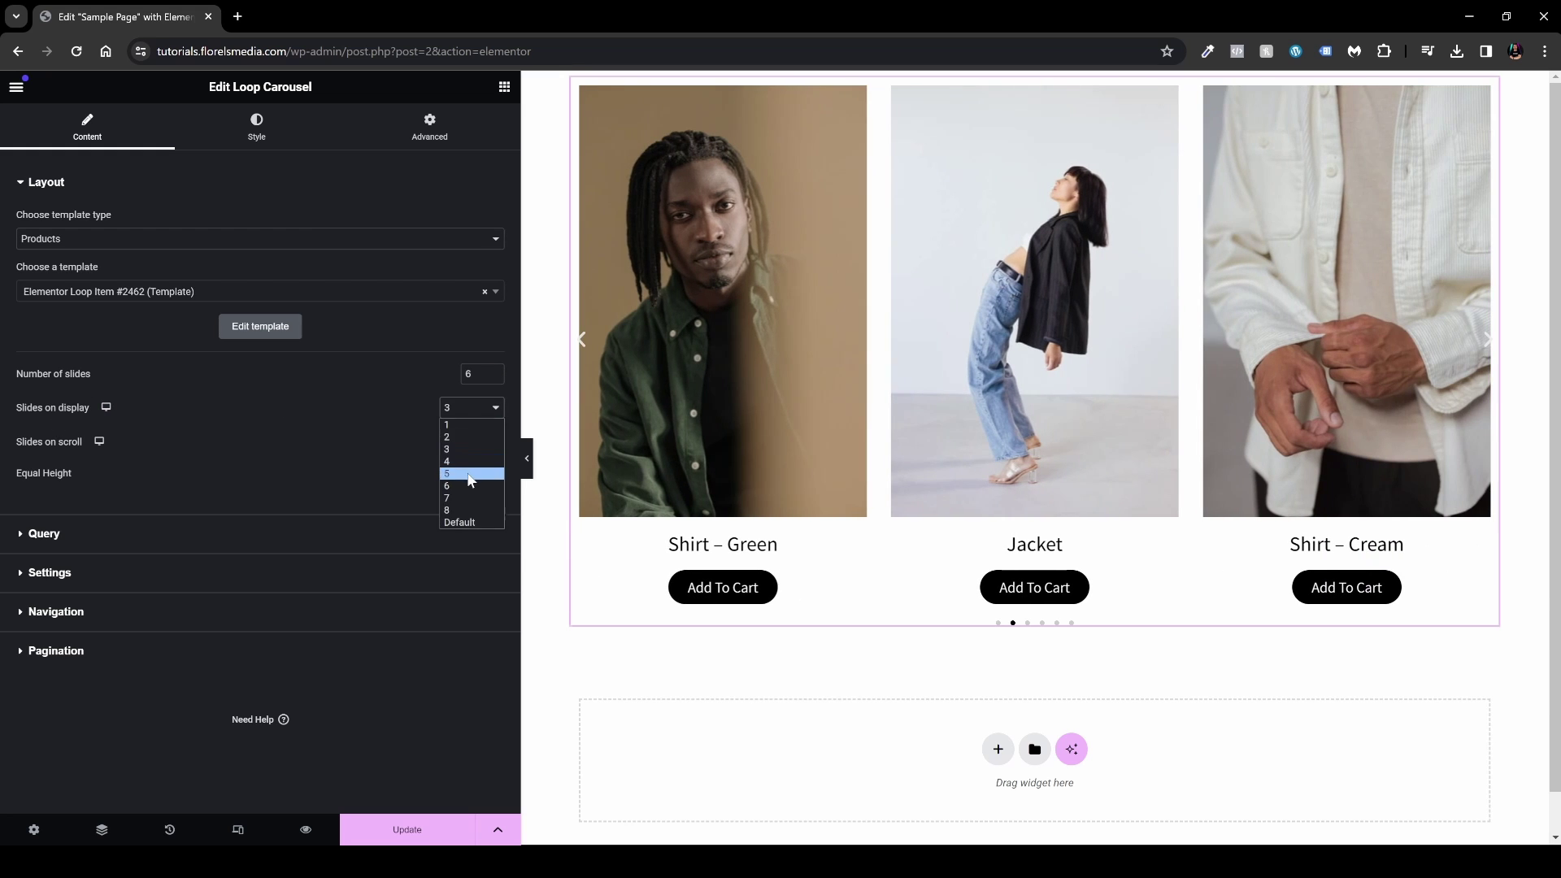
{"action": "left_click", "coordinate": [471, 476]}
{"action": "left_click", "coordinate": [485, 416]}
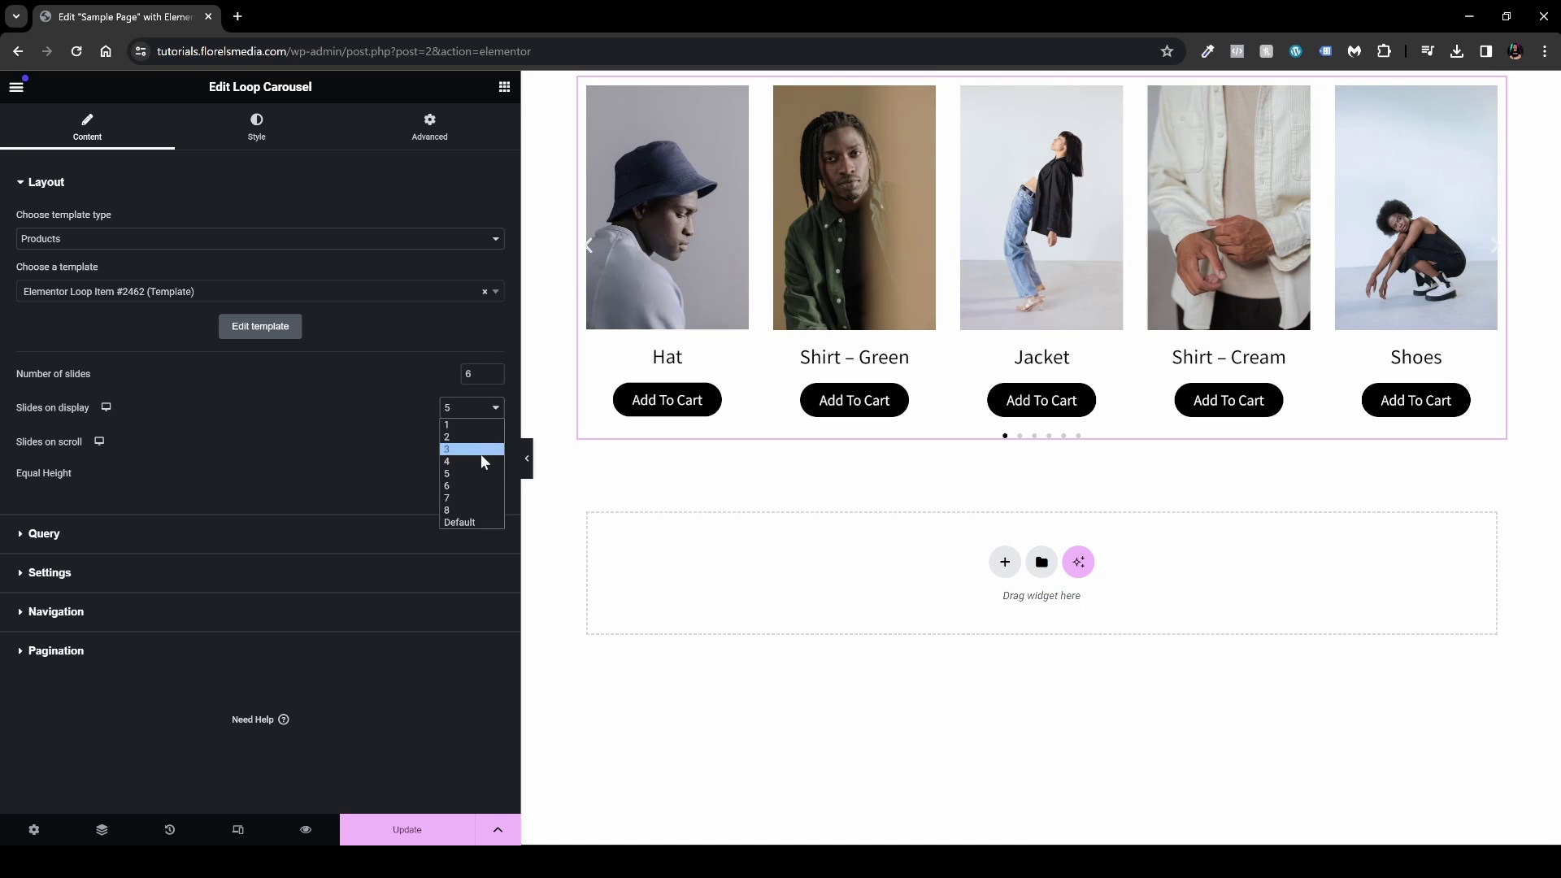
{"action": "left_click", "coordinate": [480, 437]}
{"action": "left_click", "coordinate": [486, 416]}
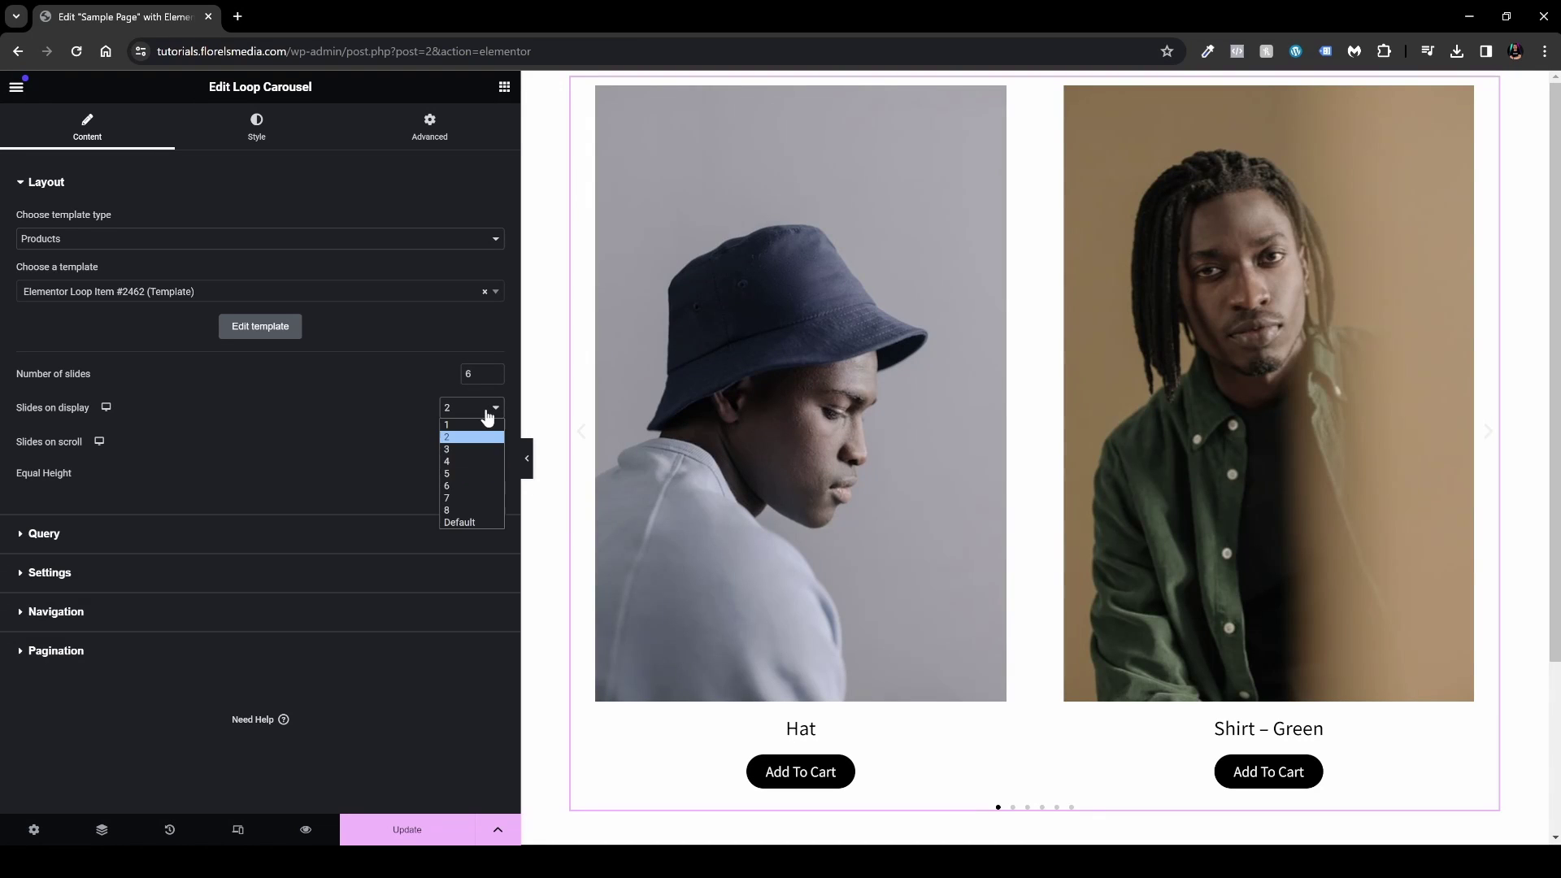
{"action": "left_click", "coordinate": [482, 498]}
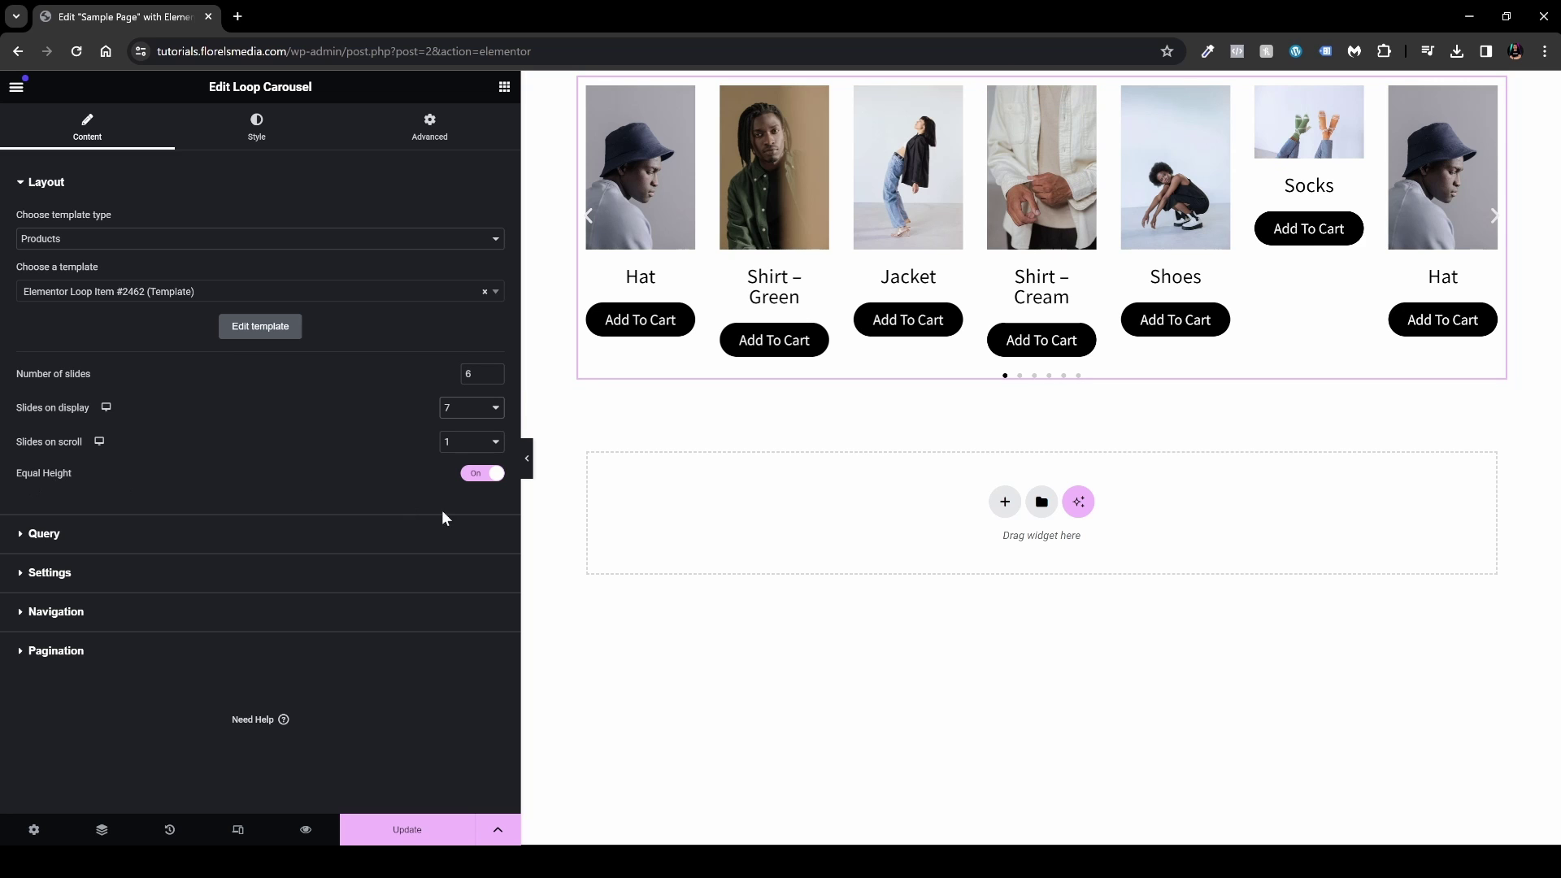
Step: Switch the carousel's Equal Height off and back on, and return the slides on display to 3
{"action": "left_click", "coordinate": [486, 480]}
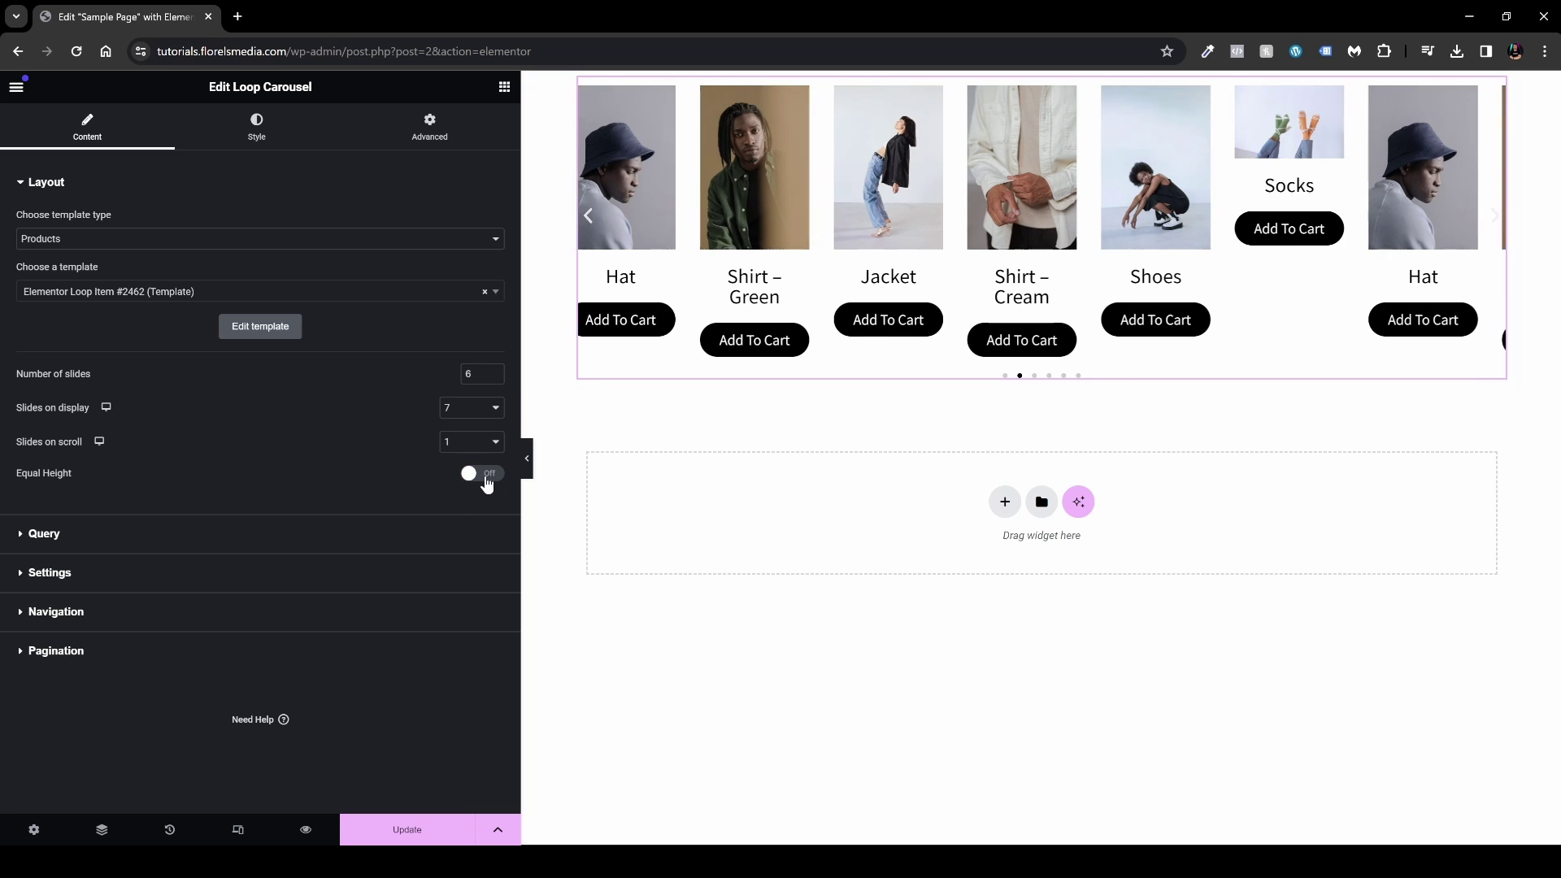
{"action": "left_click", "coordinate": [486, 476]}
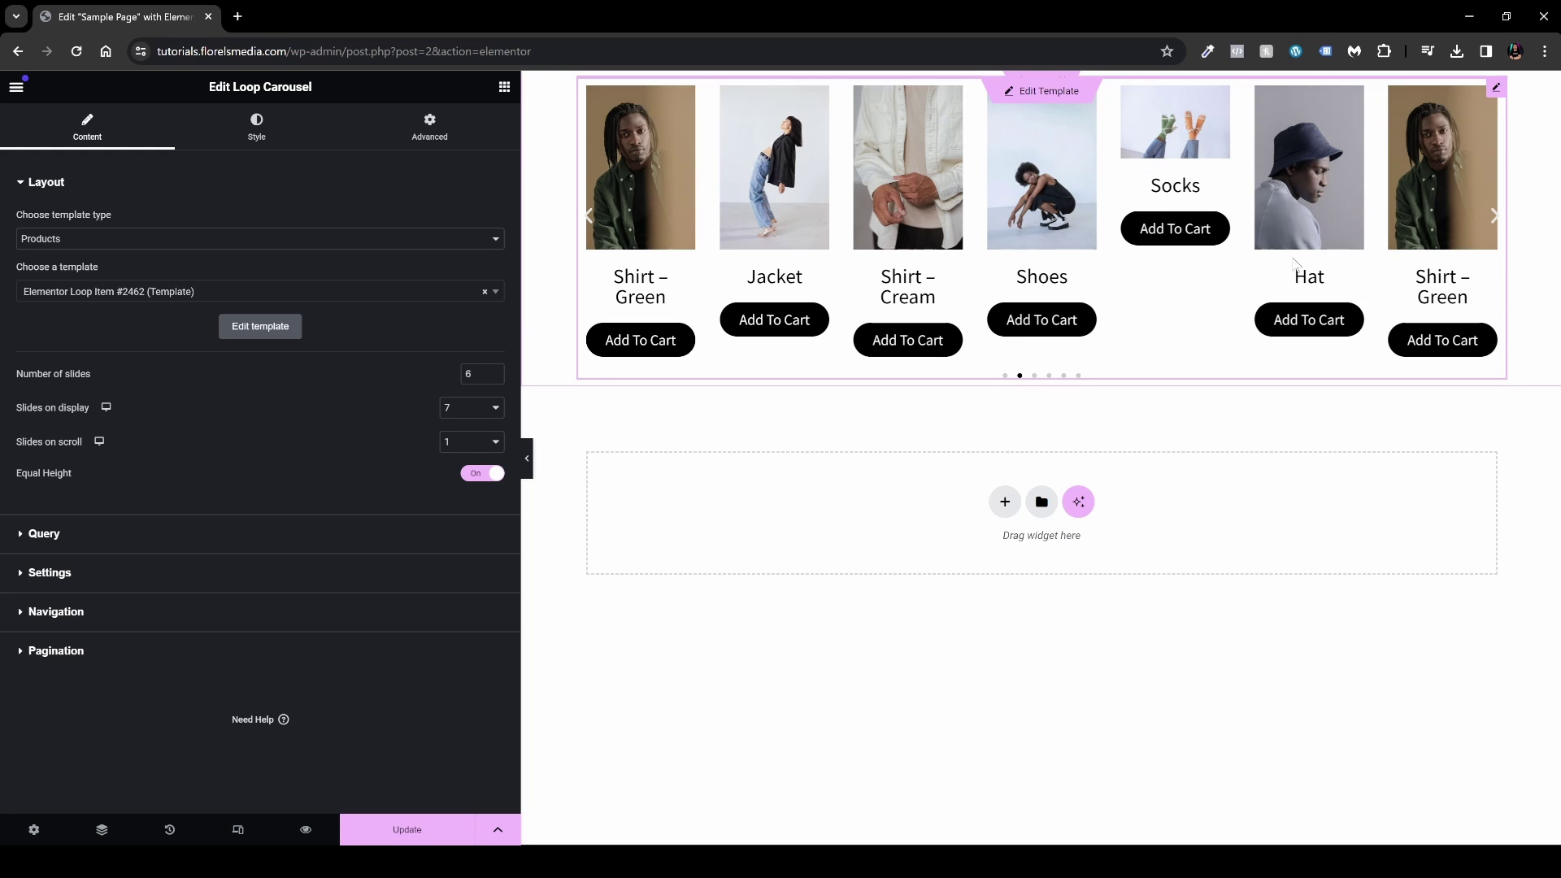
{"action": "left_click", "coordinate": [475, 413]}
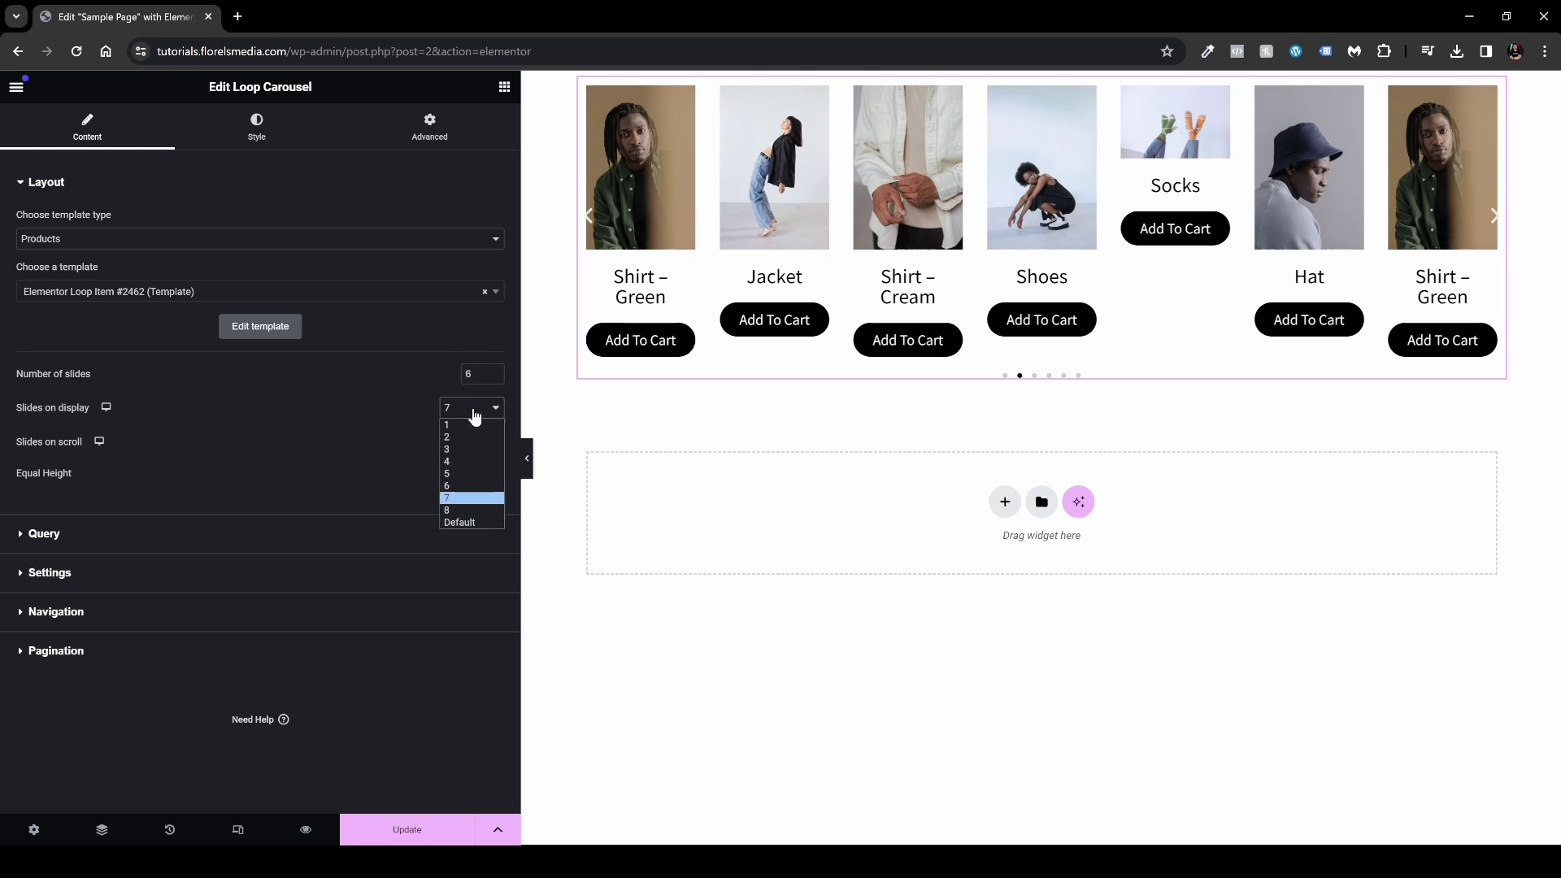
{"action": "left_click", "coordinate": [472, 449]}
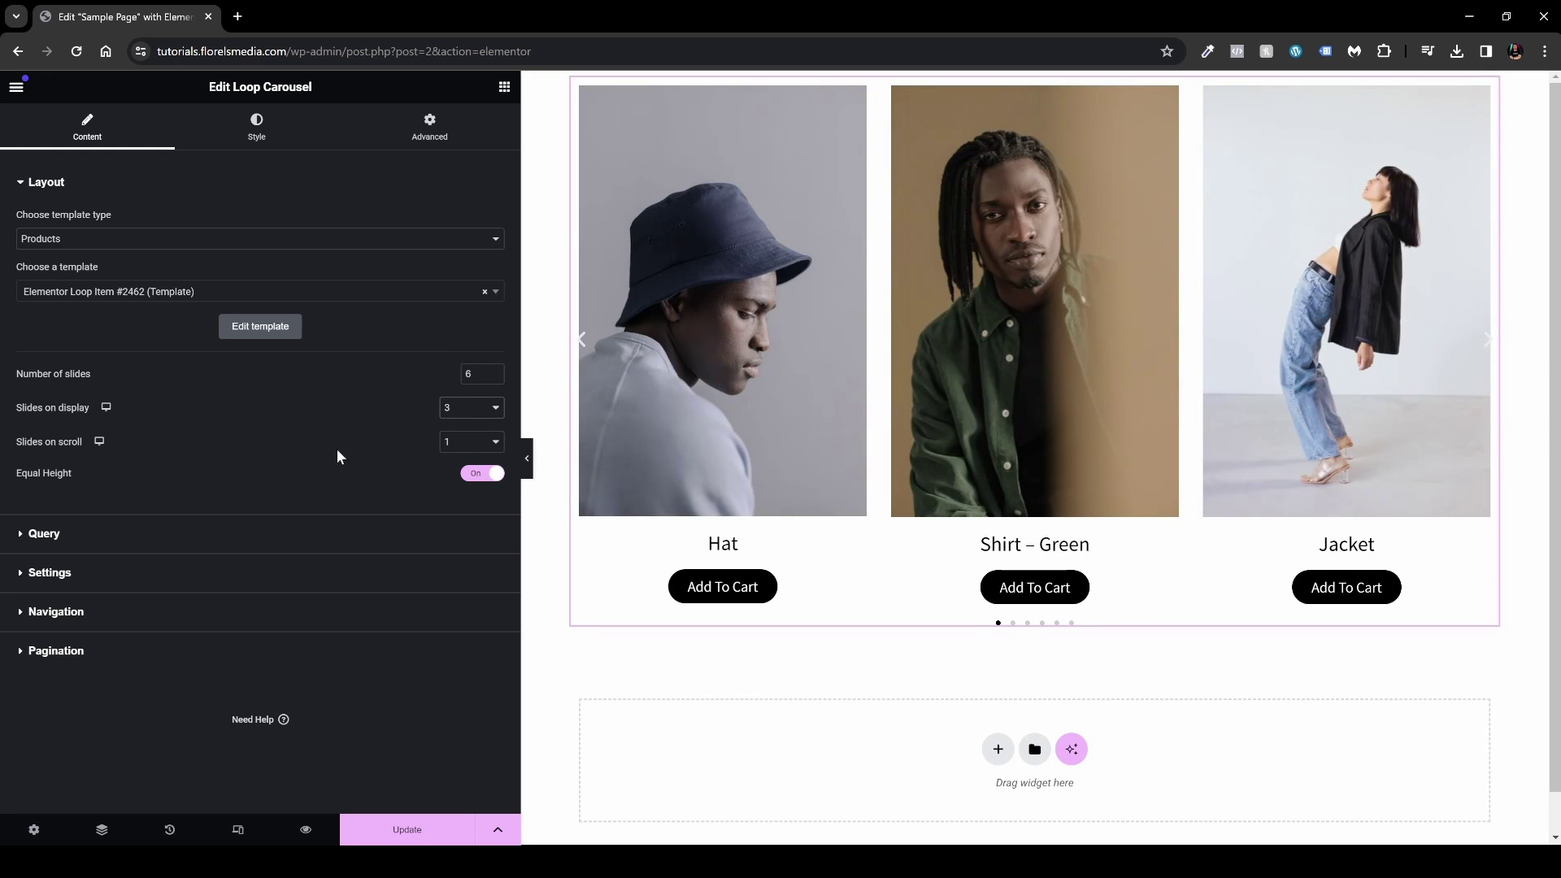
Step: Check the carousel's query options and set its transition duration to 1200 ms
{"action": "left_click", "coordinate": [154, 541]}
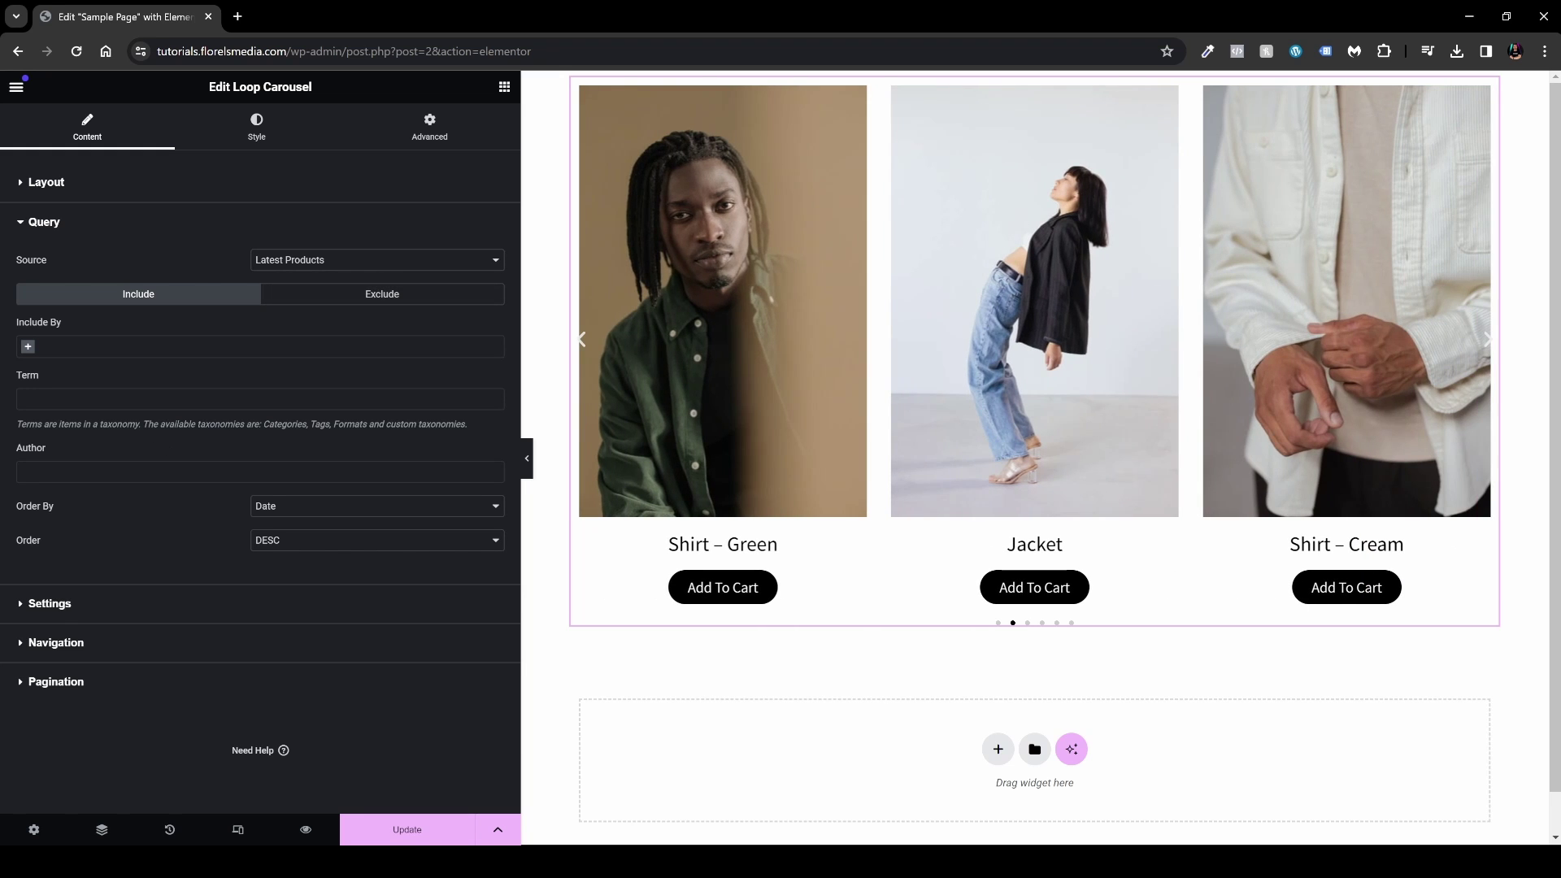
{"action": "left_click", "coordinate": [163, 611]}
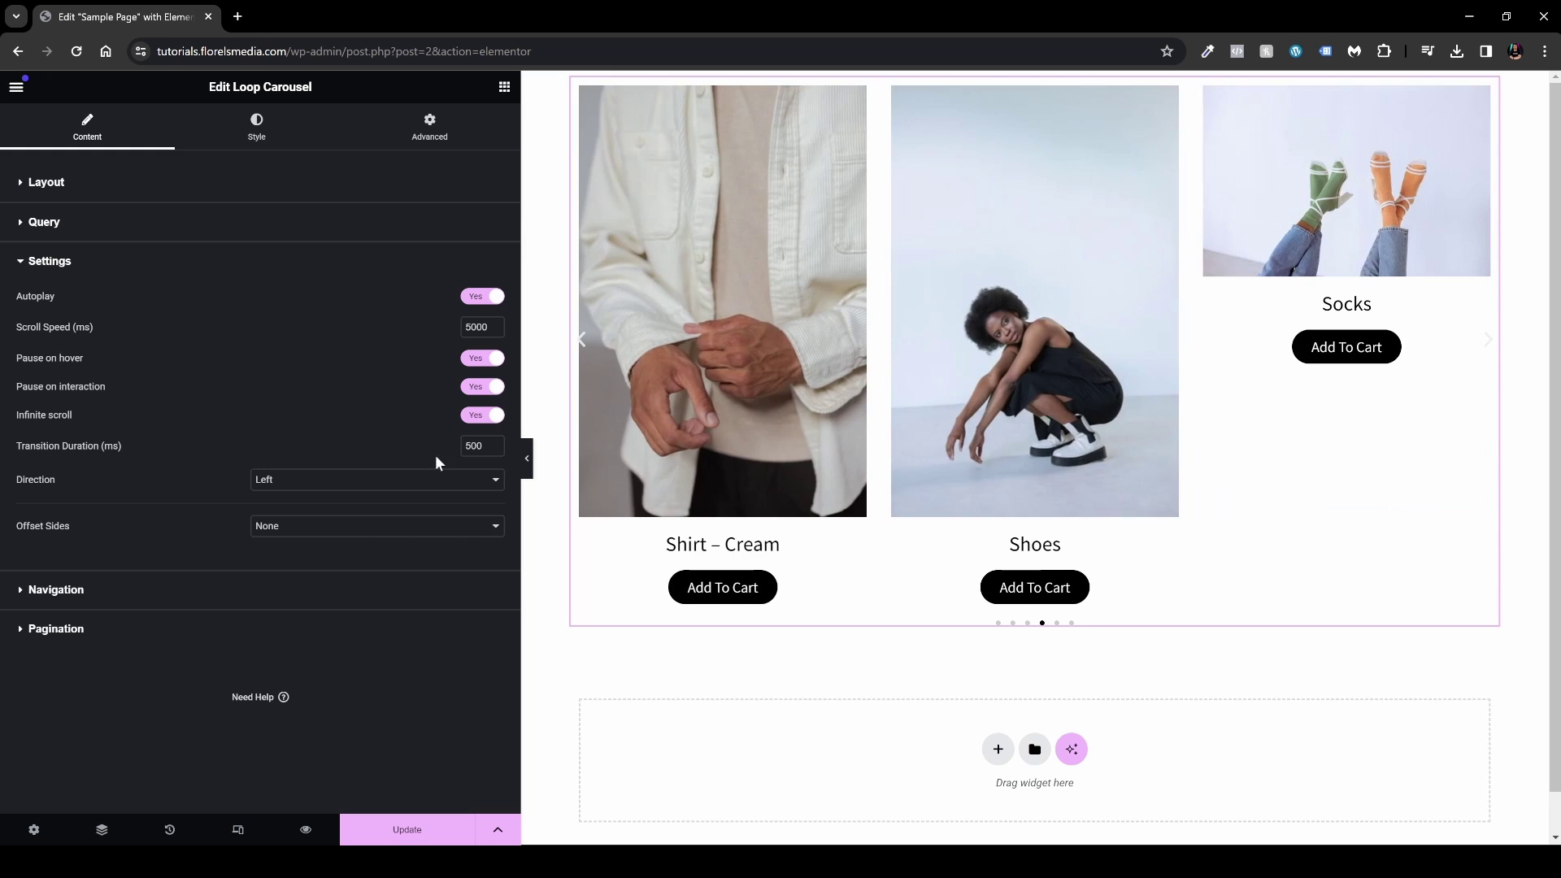
{"action": "double_click", "coordinate": [474, 446]}
{"action": "type", "text": "1200"}
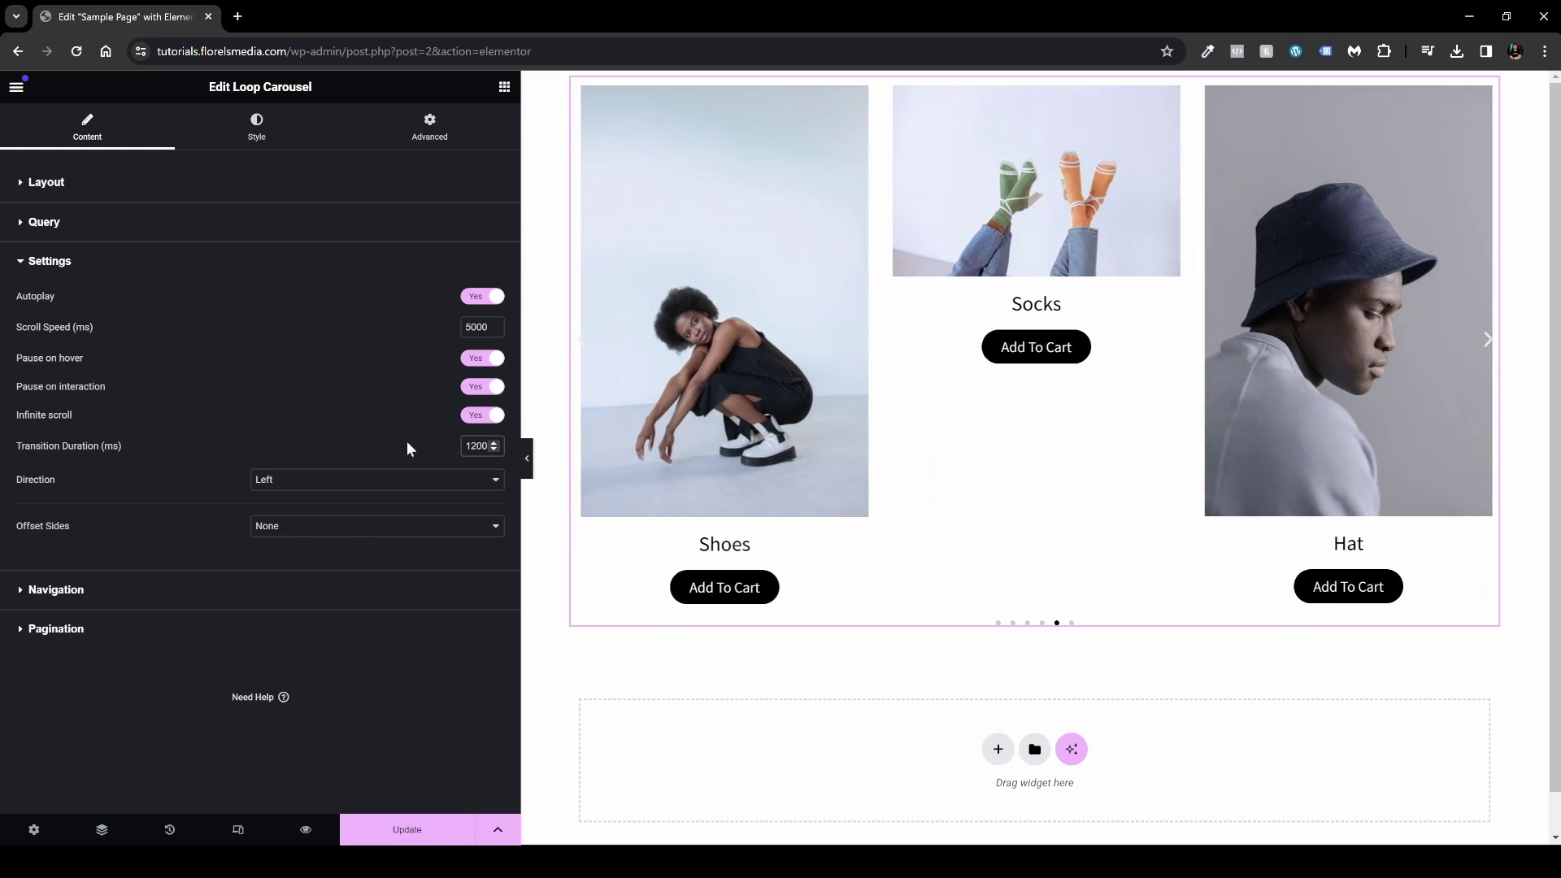
Step: Review the product carousel's arrow settings, set its pagination to None, and check the available query sources
{"action": "left_click", "coordinate": [175, 590]}
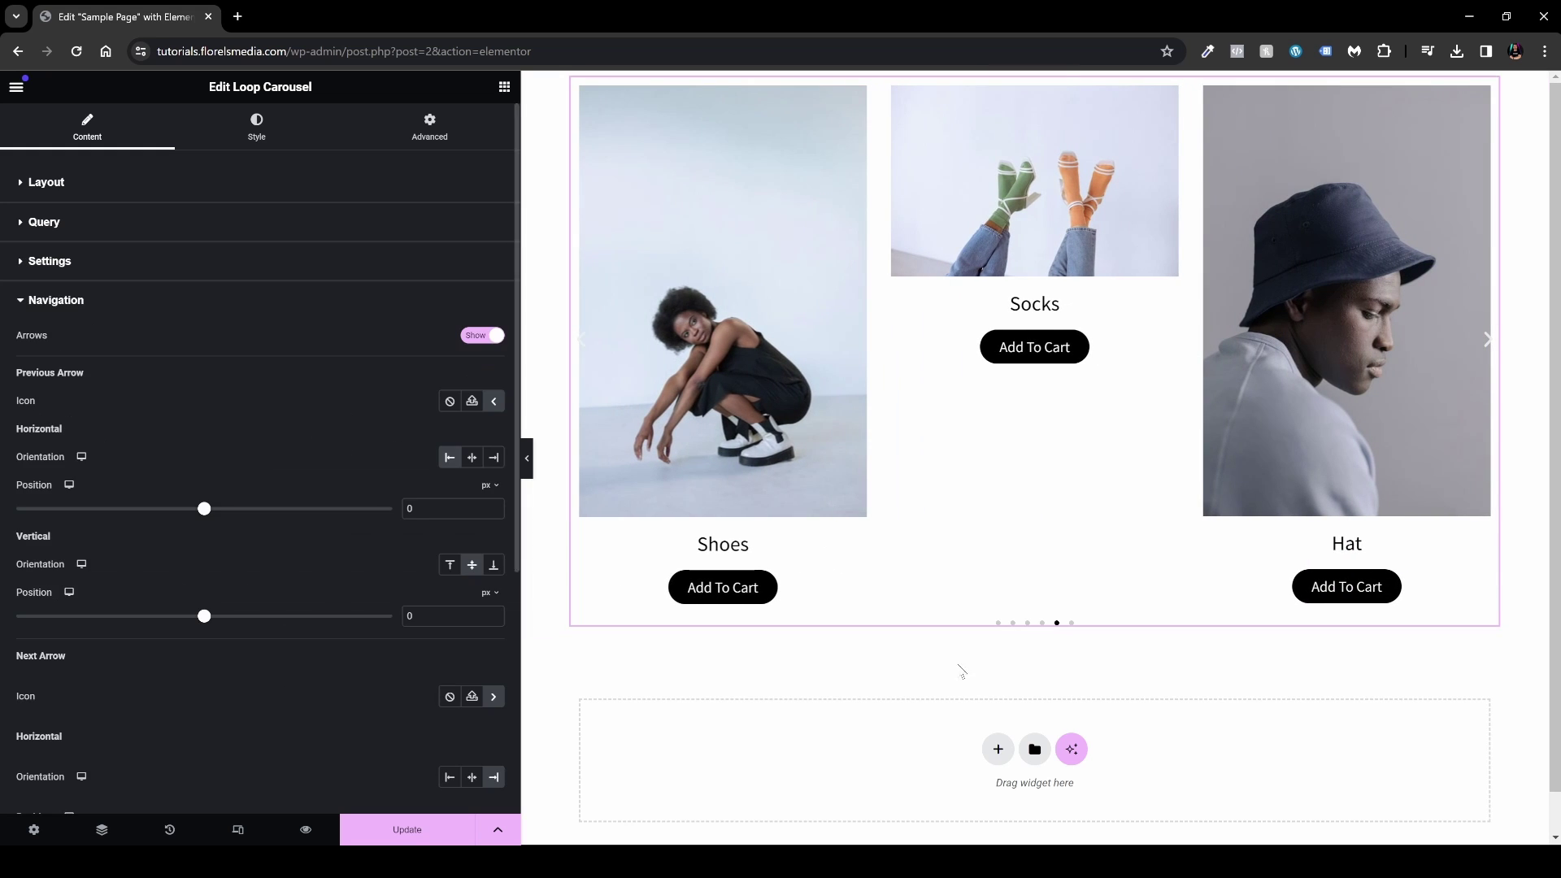
{"action": "scroll", "coordinate": [284, 539], "scroll_direction": "down", "scroll_amount": 5}
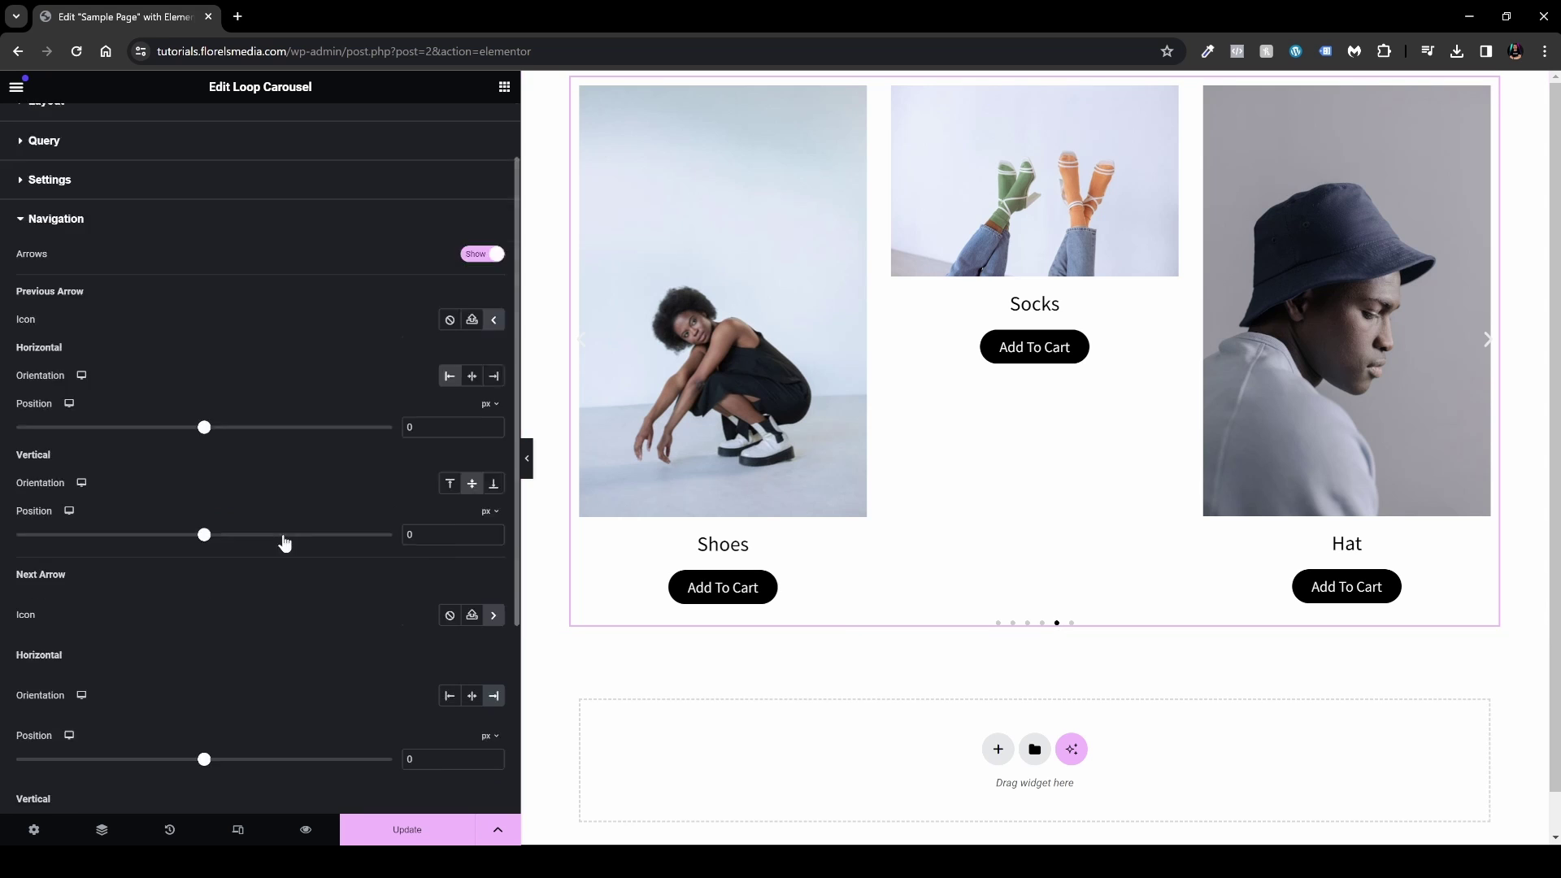
{"action": "left_click", "coordinate": [94, 699]}
{"action": "left_click", "coordinate": [348, 379]}
{"action": "left_click", "coordinate": [346, 395]}
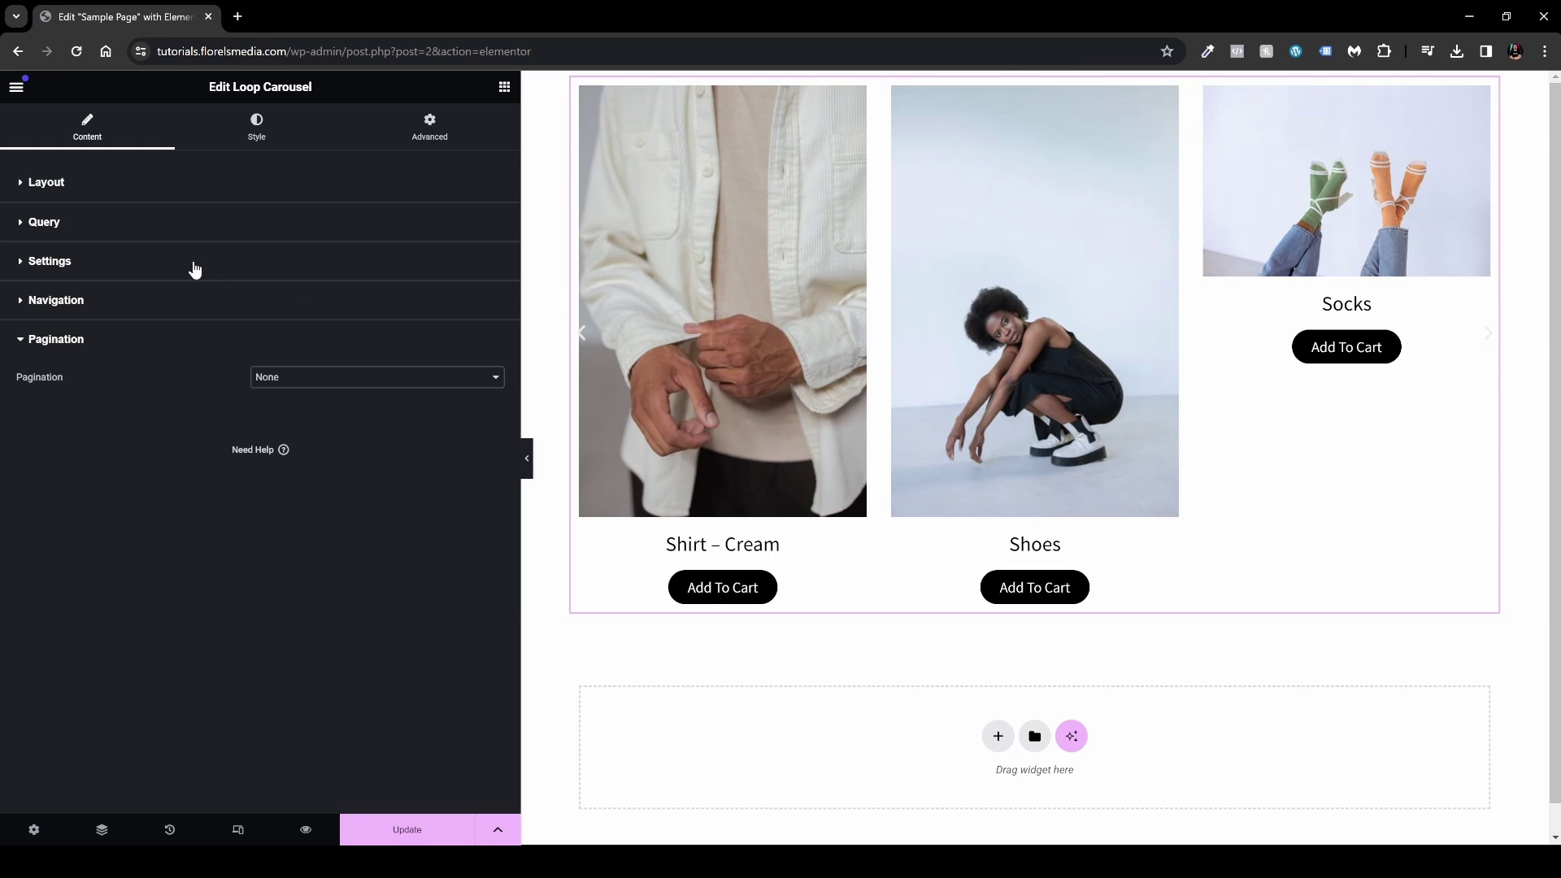
{"action": "left_click", "coordinate": [169, 235]}
{"action": "left_click", "coordinate": [322, 262]}
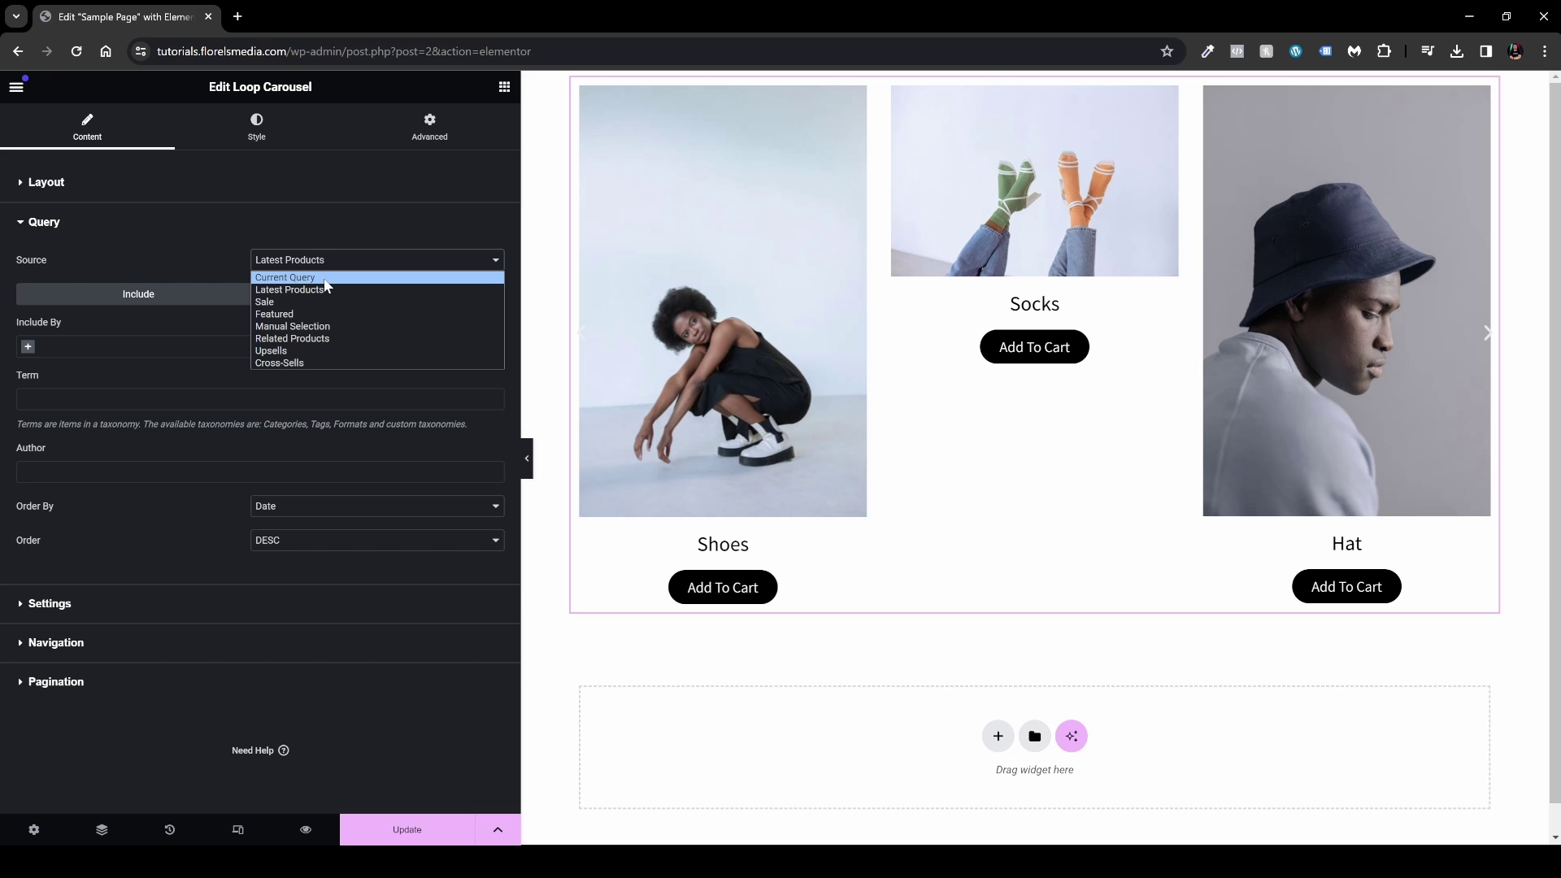
Step: Set the gap between slides in the product carousel's layout style to 20
{"action": "left_click", "coordinate": [264, 128]}
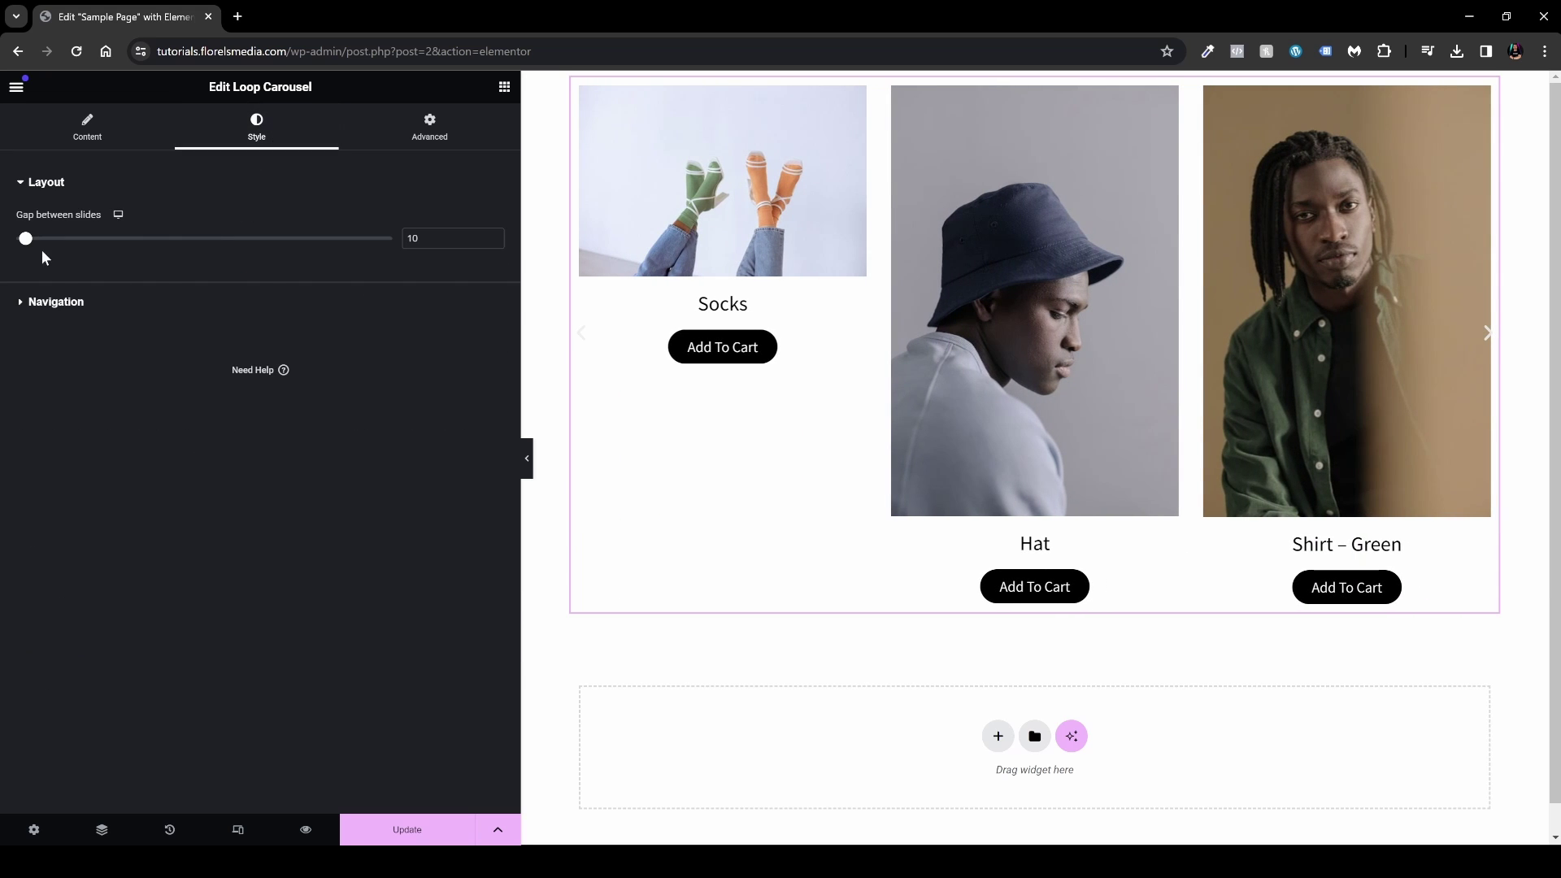
{"action": "mouse_move", "coordinate": [26, 240]}
{"action": "left_mouse_down"}
{"action": "mouse_move", "coordinate": [129, 251]}
{"action": "mouse_move", "coordinate": [36, 255]}
{"action": "left_mouse_up"}
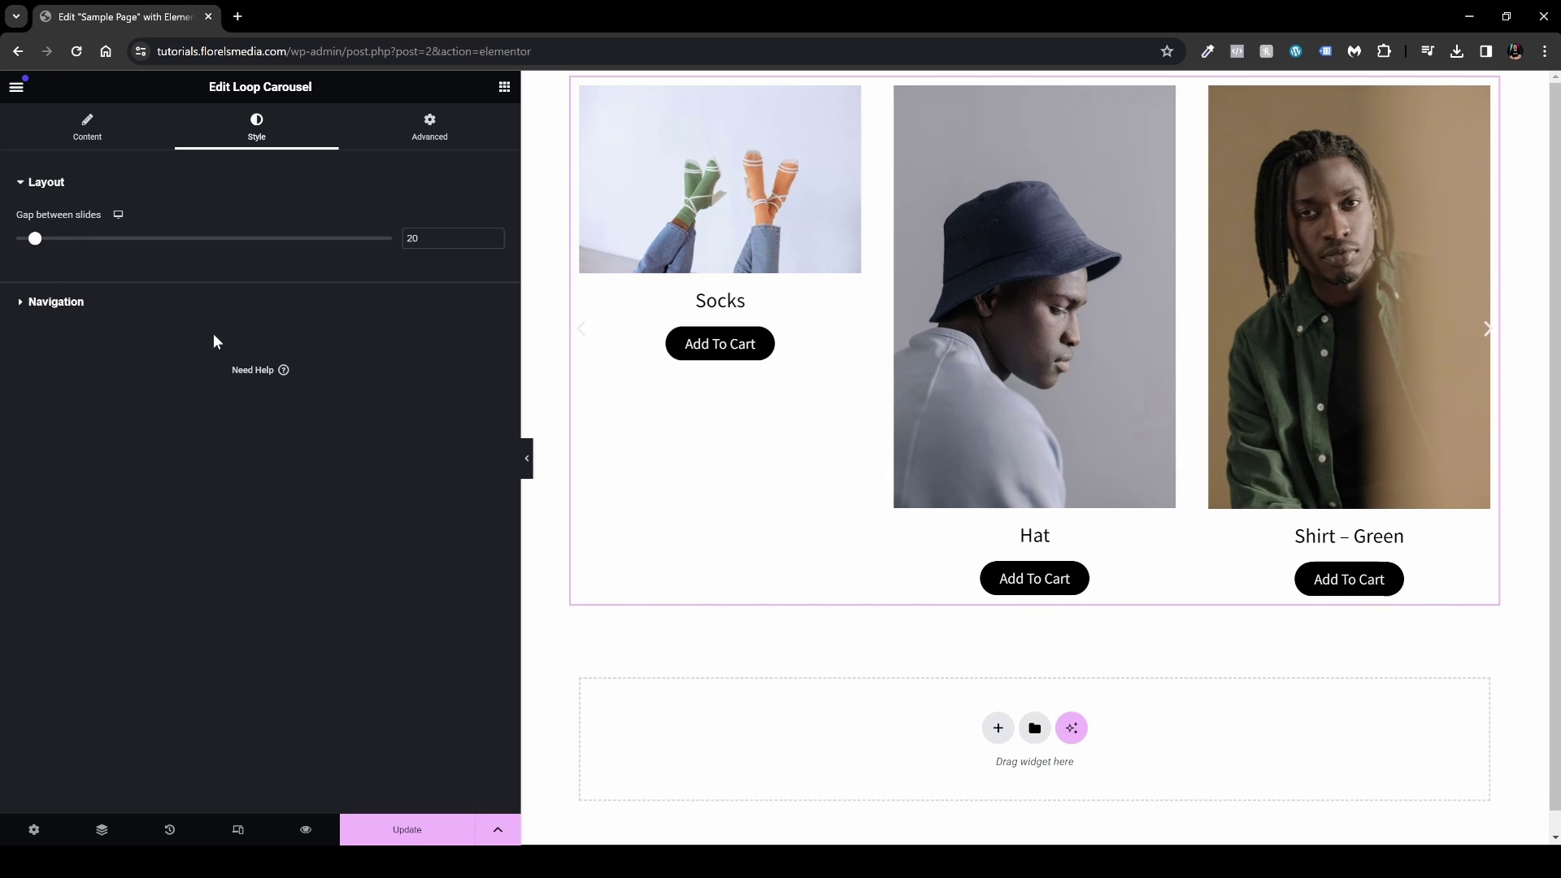
Step: Open the style settings for the product carousel's navigation arrows
{"action": "left_click", "coordinate": [77, 307]}
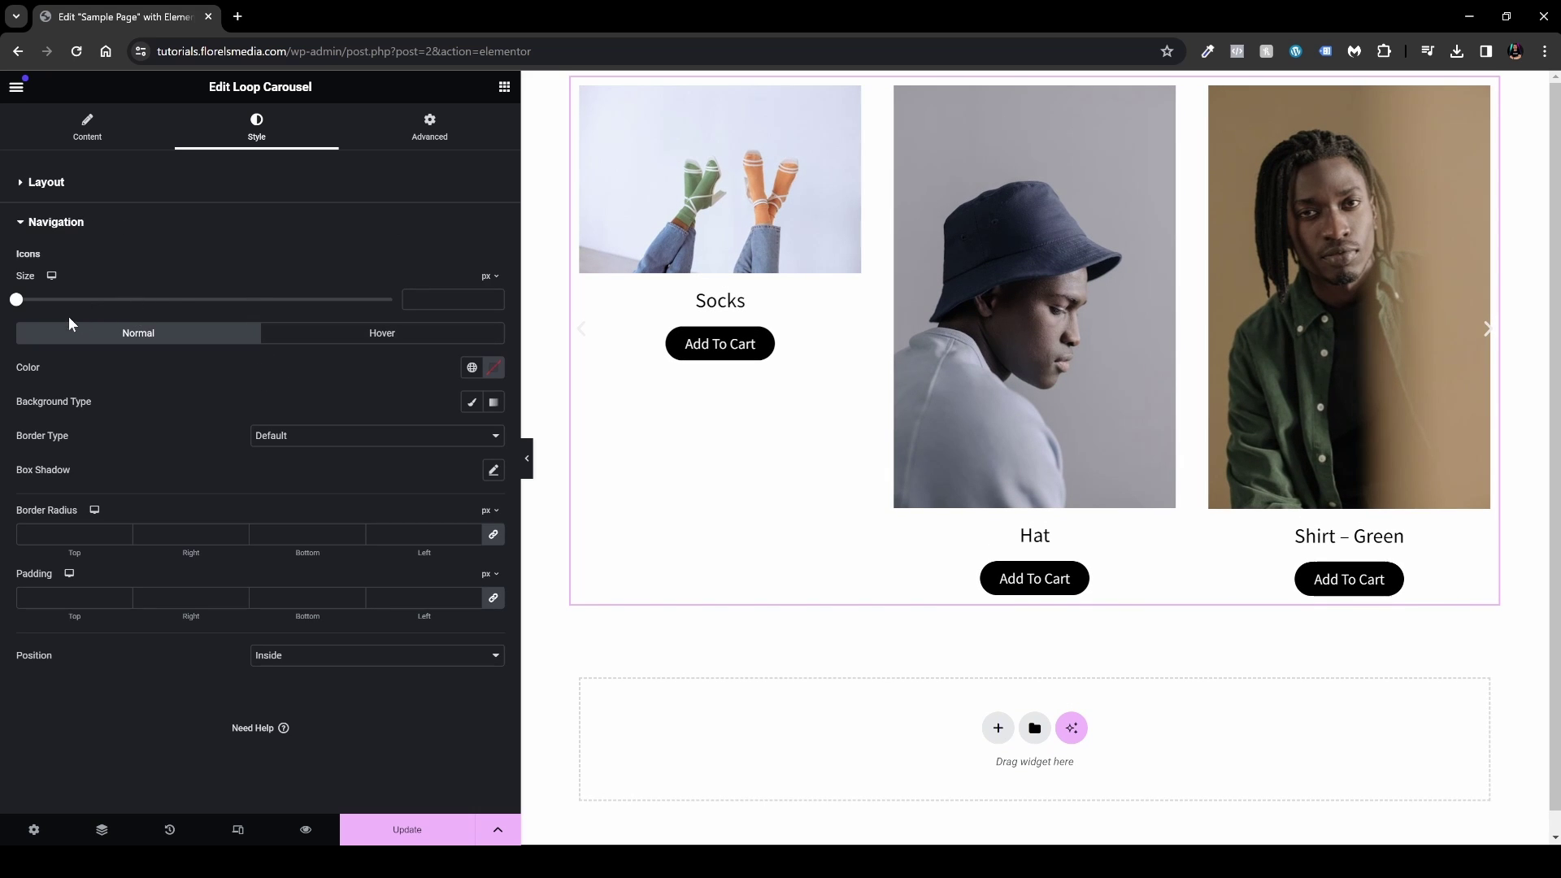